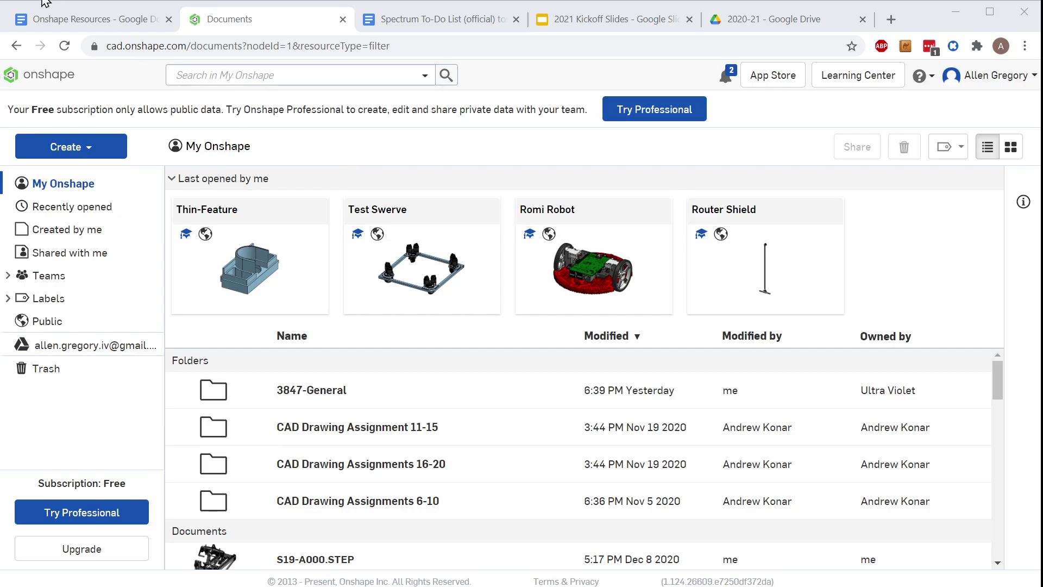
- Open the Onshape4FRC website from the Onshape Resources document and go to its Getting Started guide
click(59, 26)
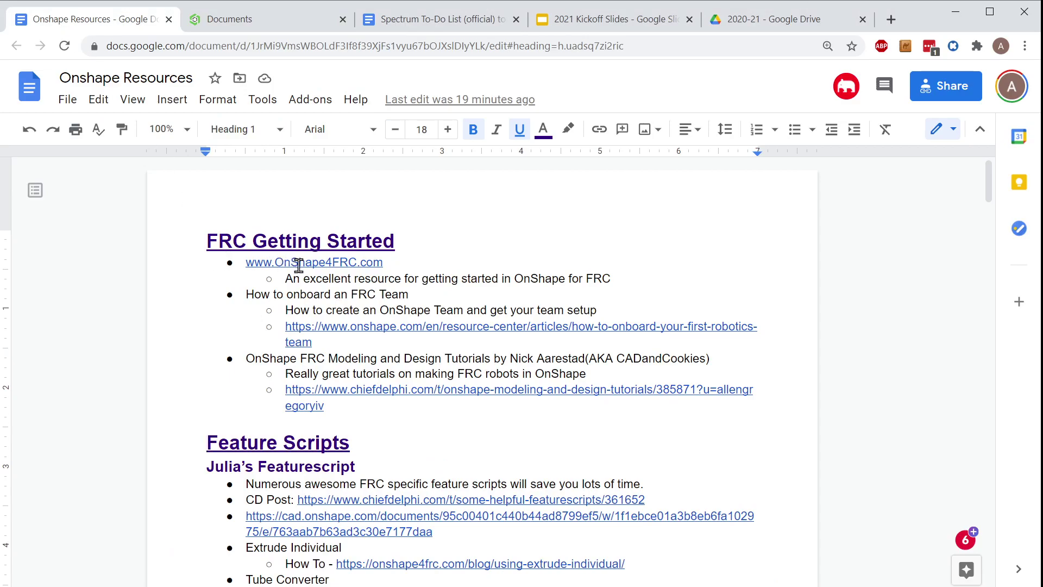
click(323, 265)
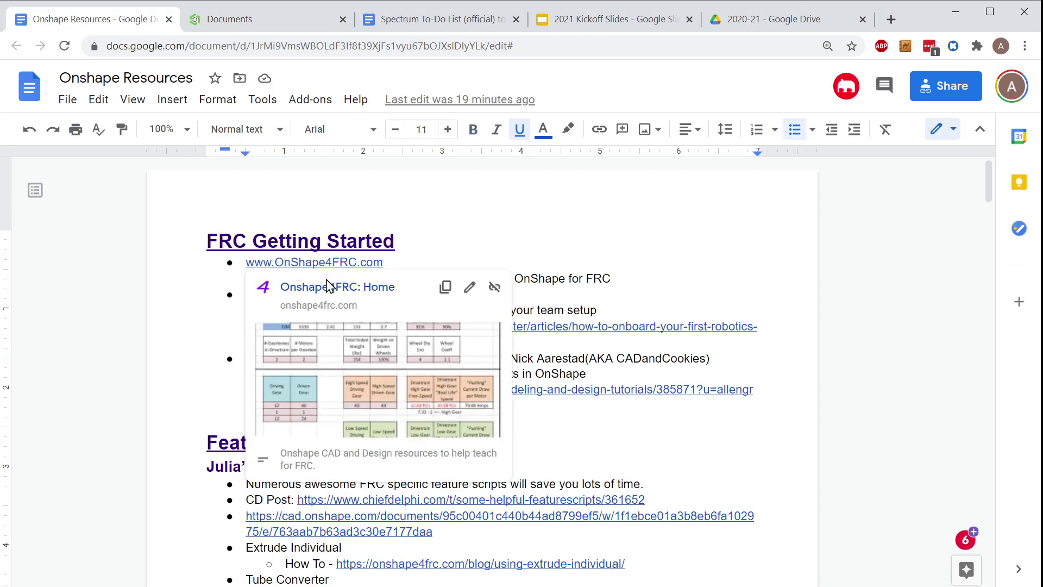
click(327, 281)
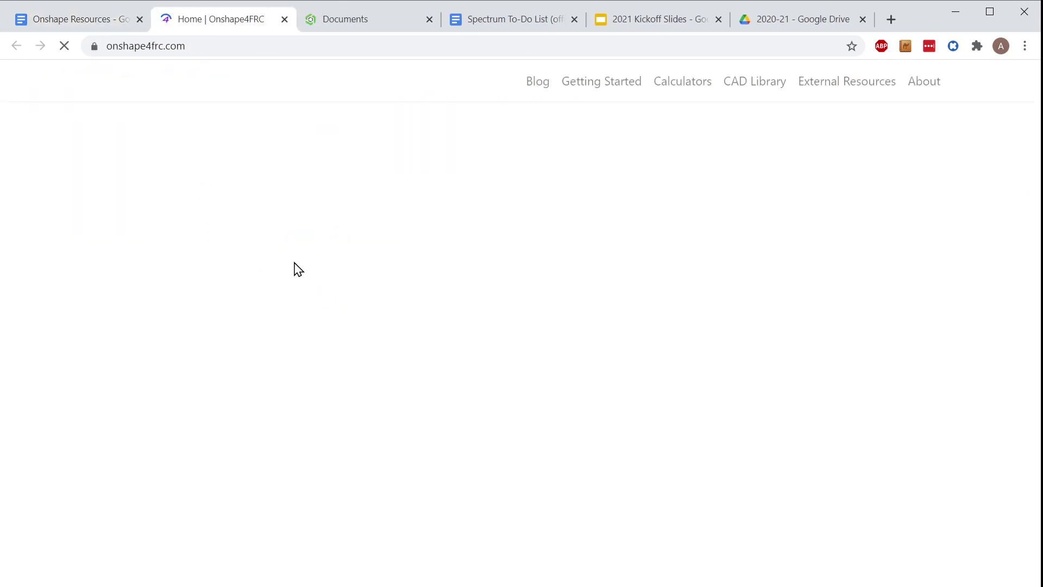
scroll(154, 343, down, 3)
click(152, 327)
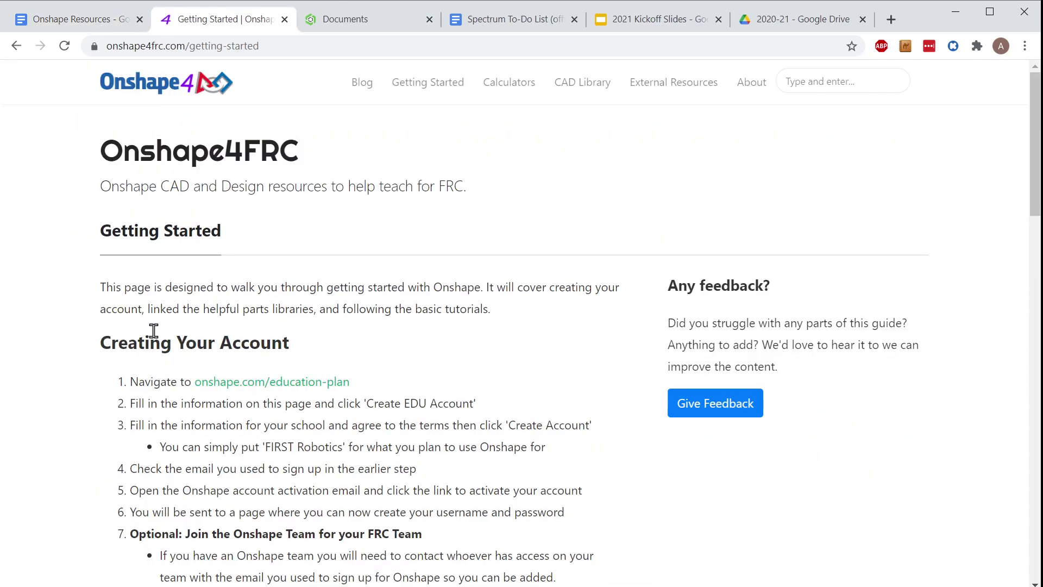
- Read the guide's sections on creating an account, joining an FRC team and linking the MKCad parts library
scroll(152, 326, down, 1)
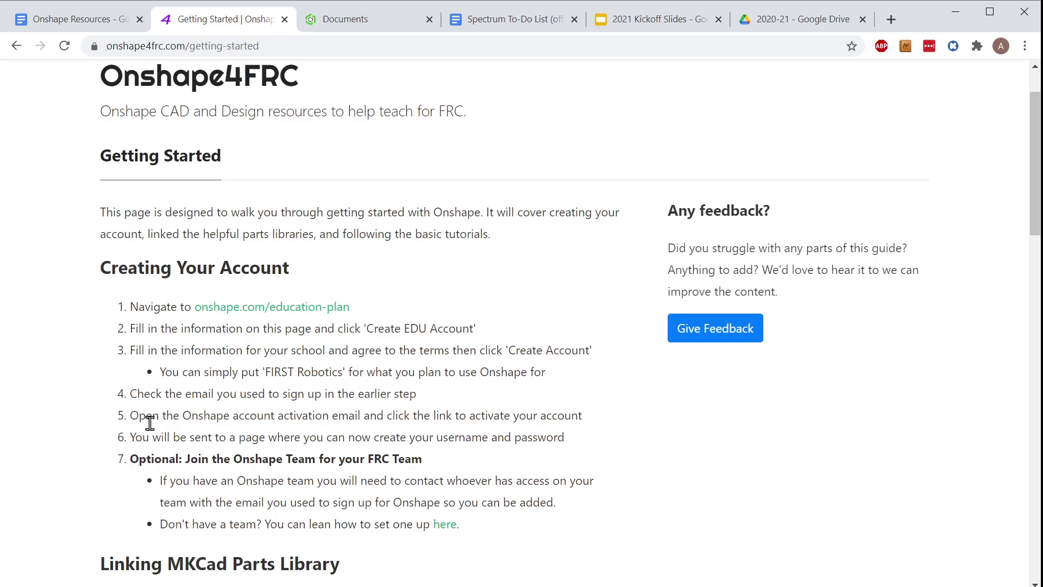
drag(115, 460, 438, 463)
click(429, 460)
scroll(140, 345, down, 6)
scroll(133, 228, down, 1)
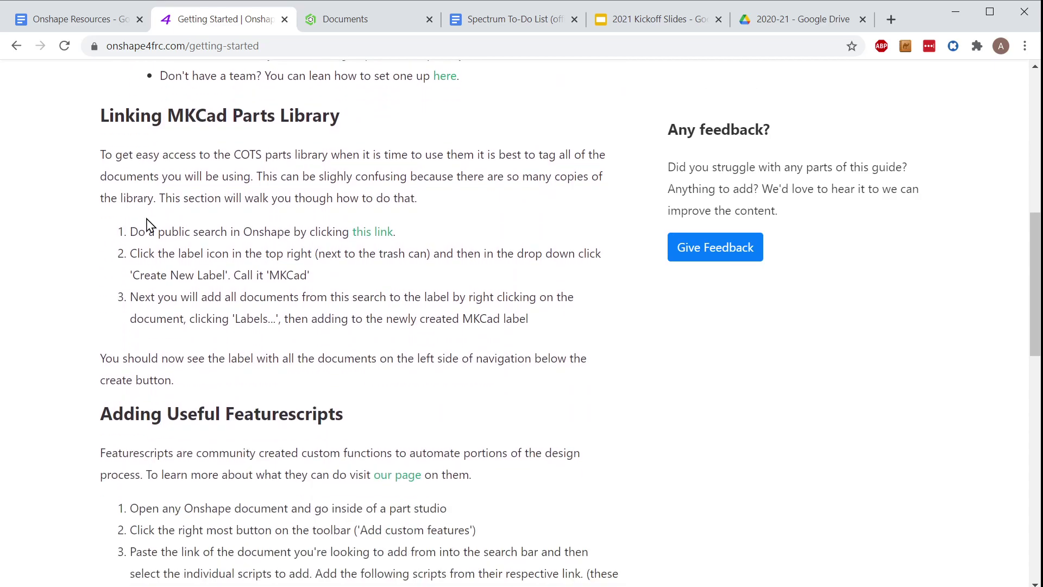
scroll(146, 217, up, 1)
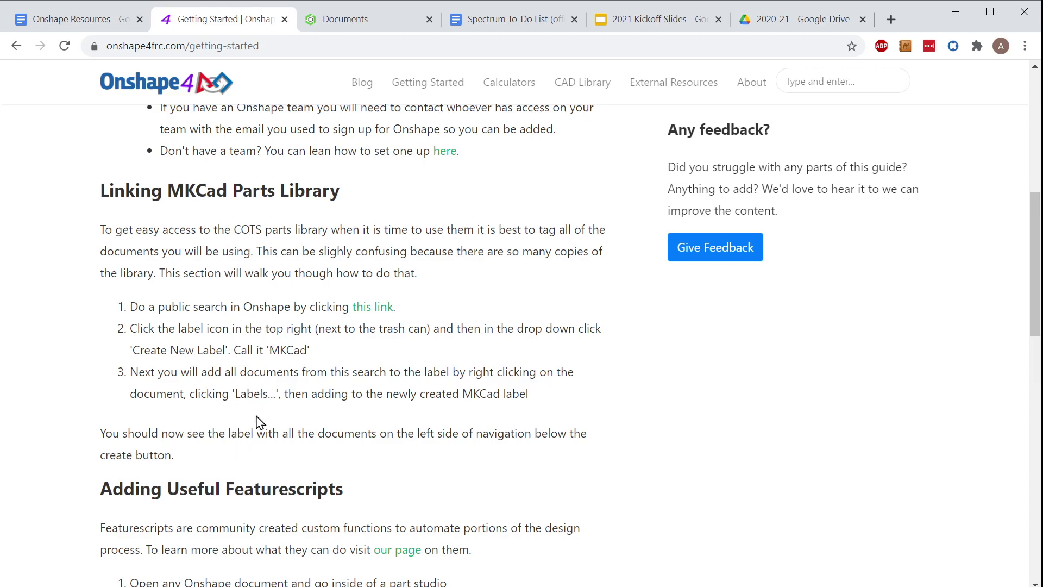
- Open the guide's linked public Onshape search for the MKCad library and look over the listed documents
click(372, 307)
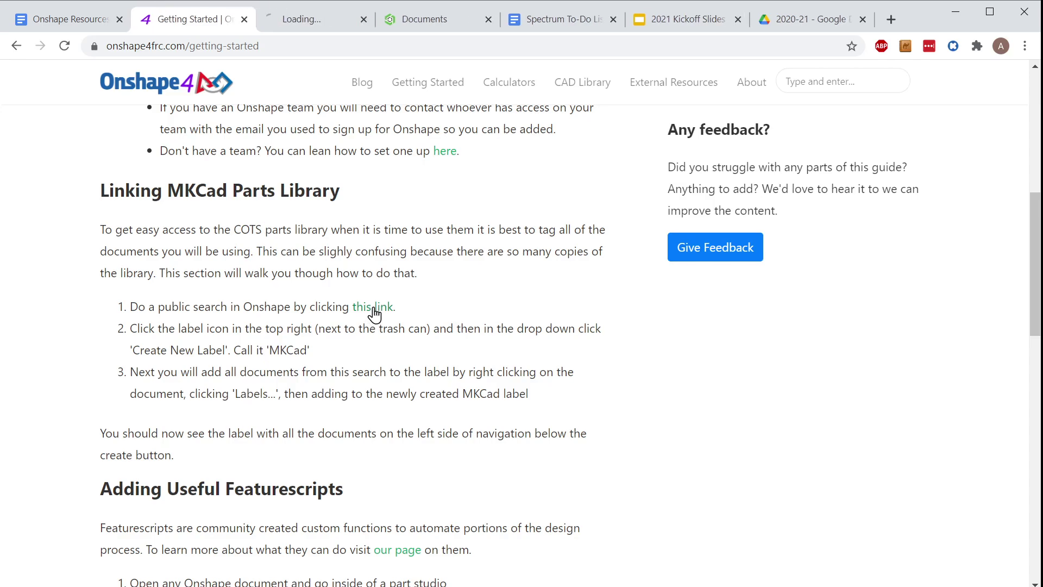
click(312, 26)
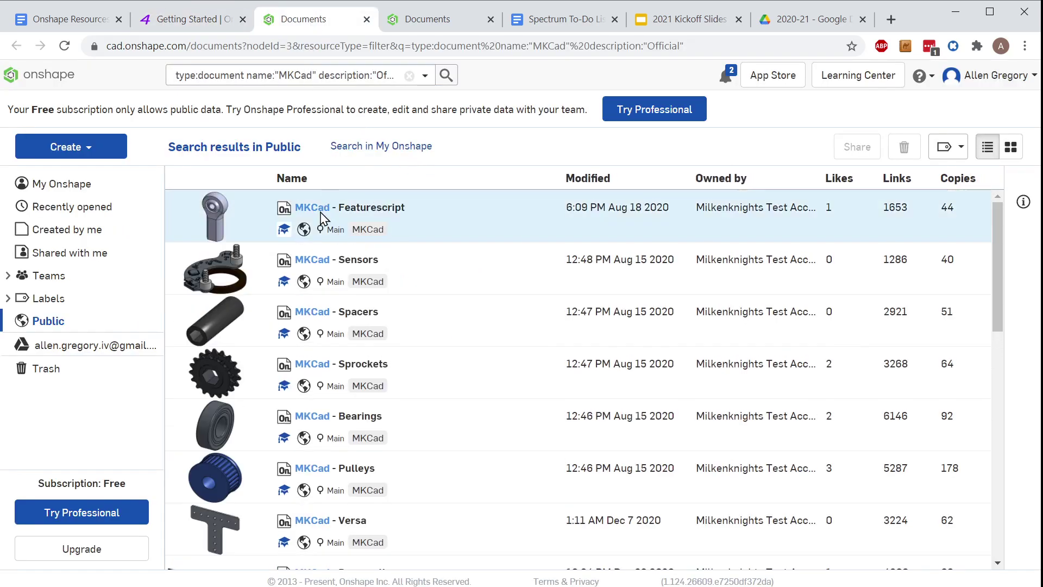
scroll(326, 245, down, 8)
scroll(309, 385, down, 4)
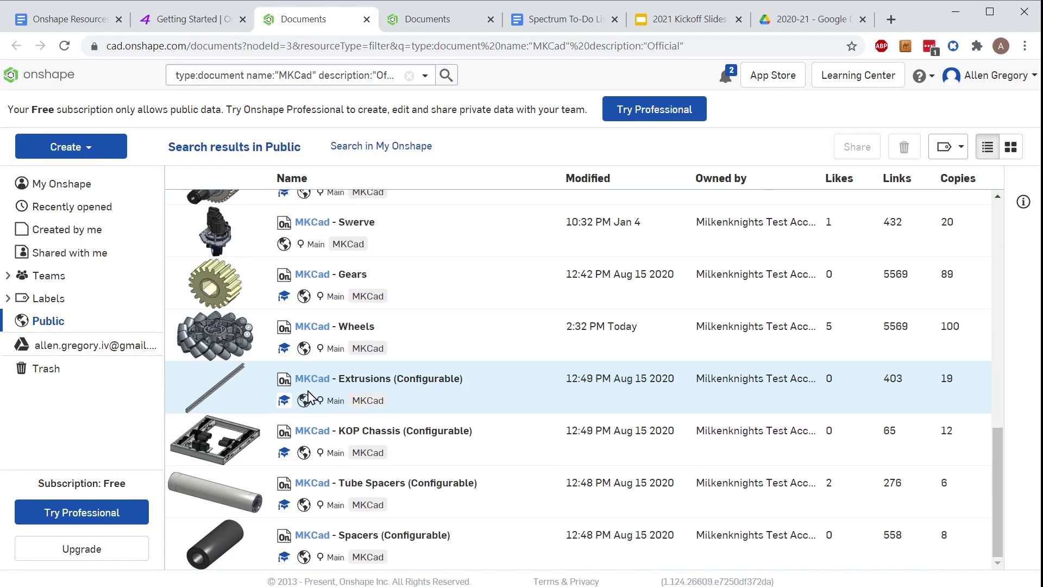
scroll(434, 516, up, 1)
scroll(435, 435, up, 10)
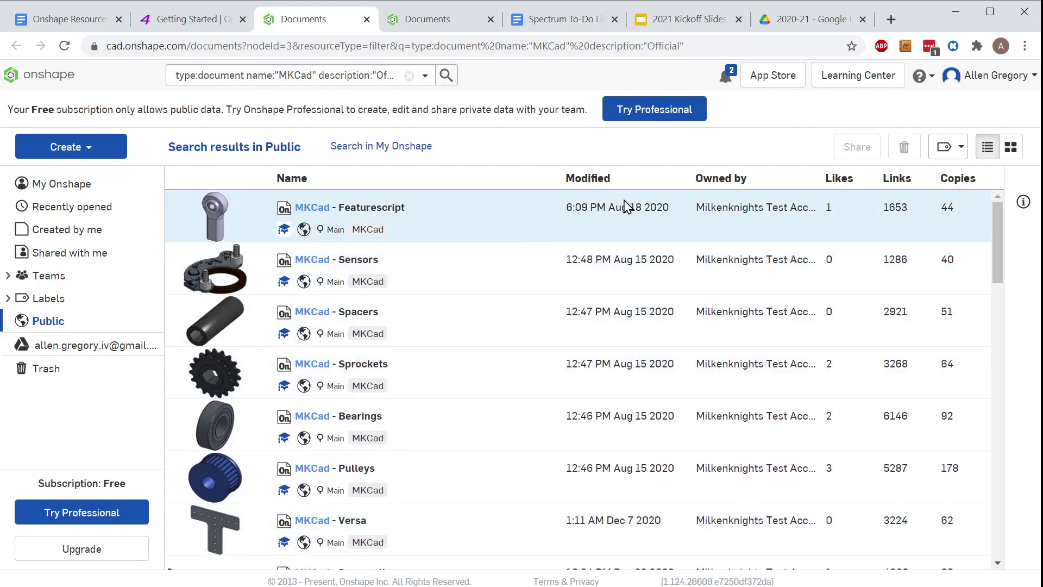
- Select all MKCad documents in the public search results, from MKCad - Featurescript through the last entry
click(507, 220)
scroll(501, 299, down, 17)
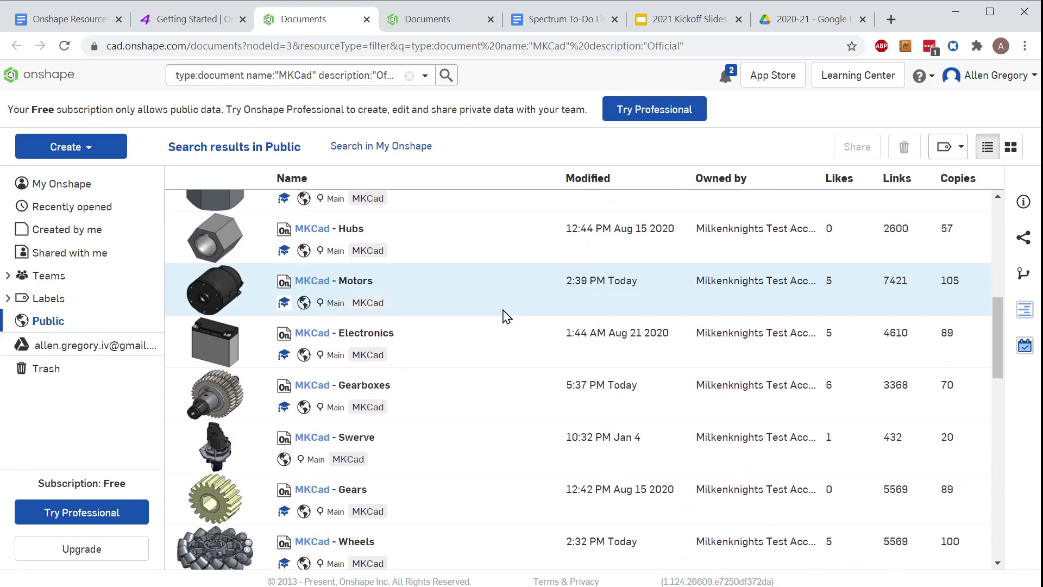
scroll(501, 309, up, 16)
scroll(491, 310, down, 9)
scroll(492, 381, down, 10)
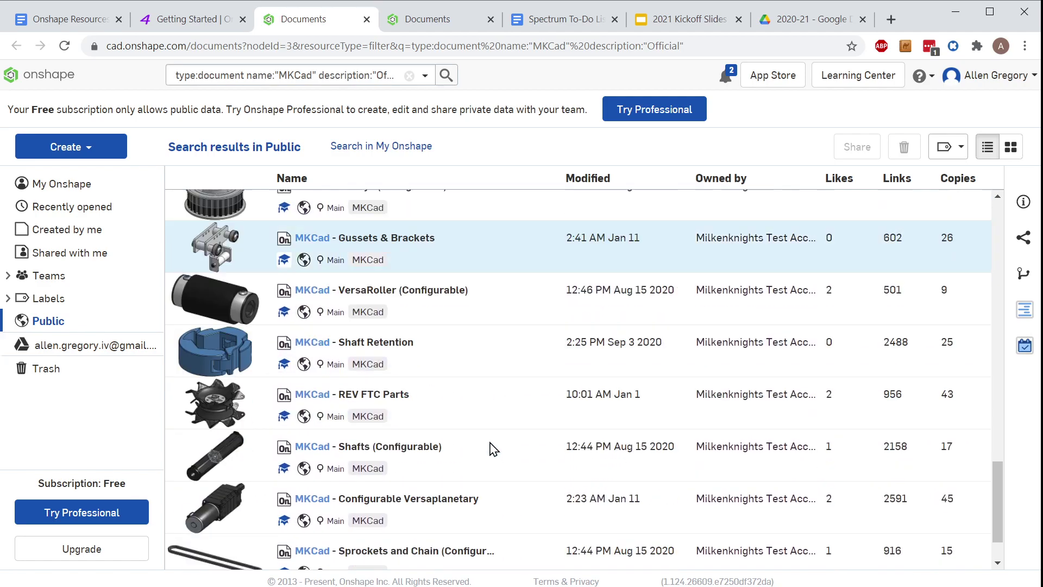
shift+click(496, 532)
scroll(508, 407, up, 14)
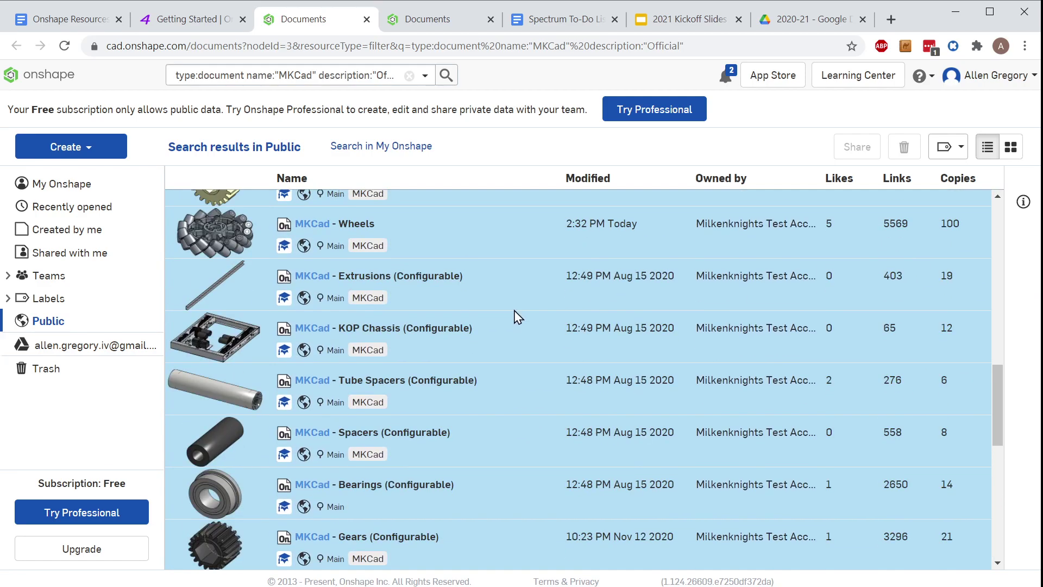
scroll(514, 250, up, 4)
scroll(516, 244, up, 2)
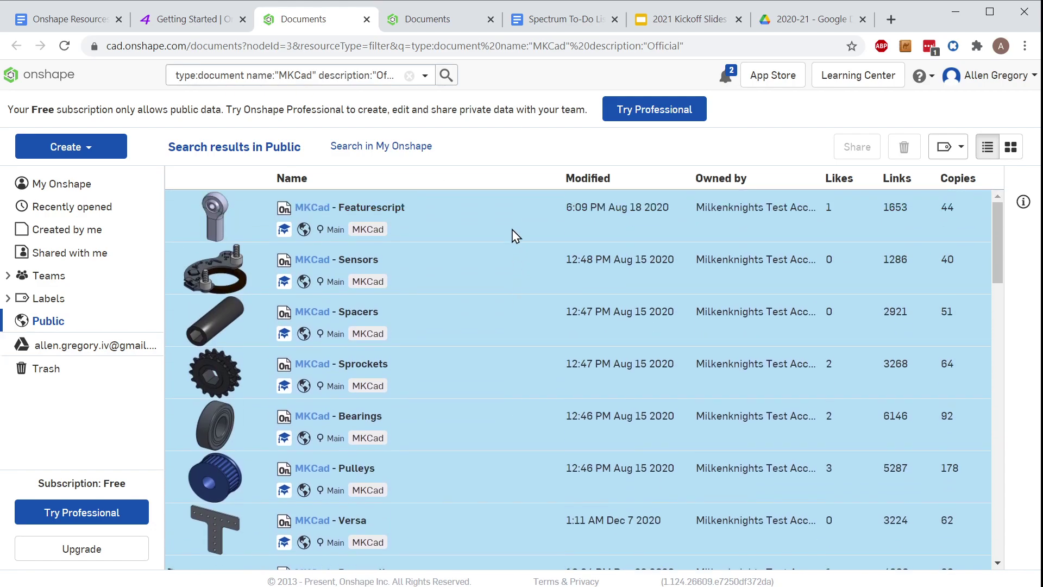
scroll(516, 326, down, 15)
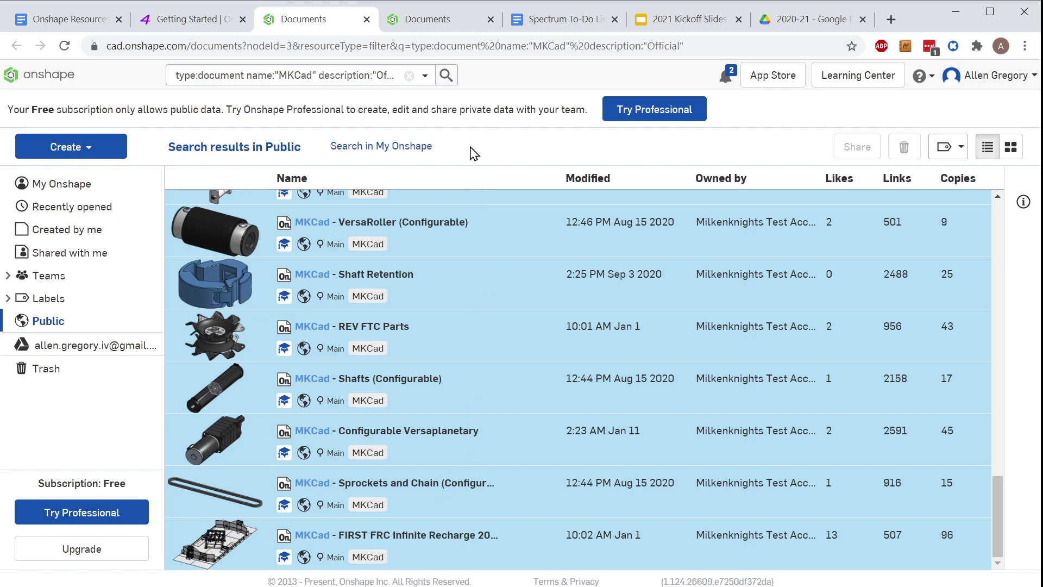
- Try to create a new label named MKCad for the selected documents
click(961, 150)
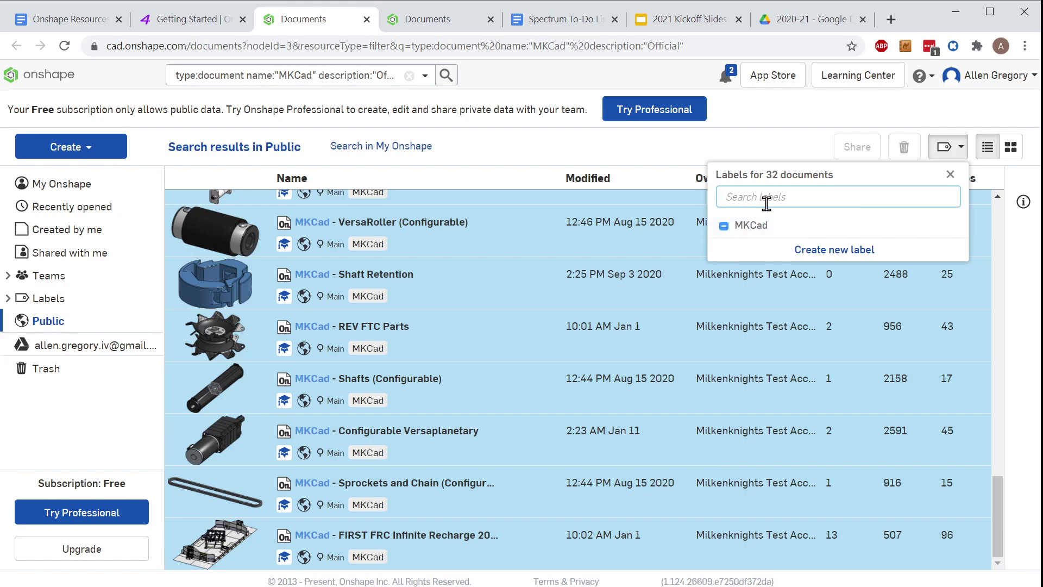
click(840, 250)
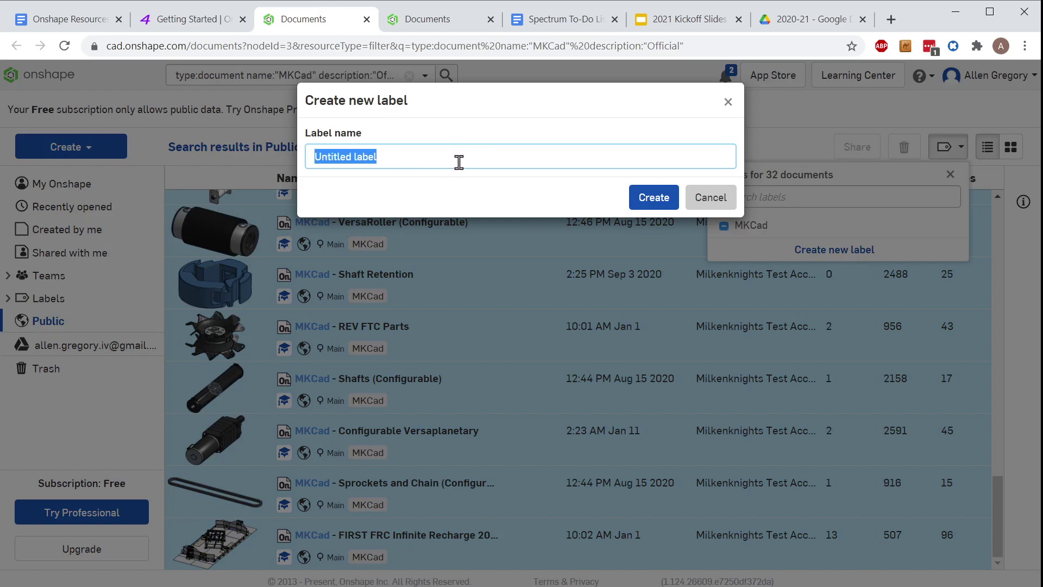
text(MKCad)
key(BackSpace)
key(BackSpace)
text(ad)
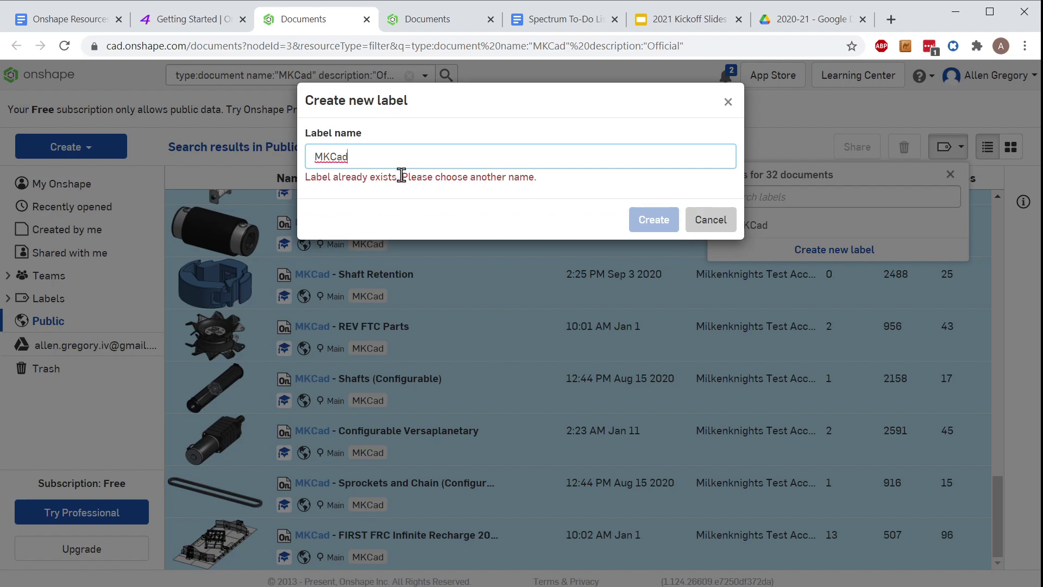
click(710, 220)
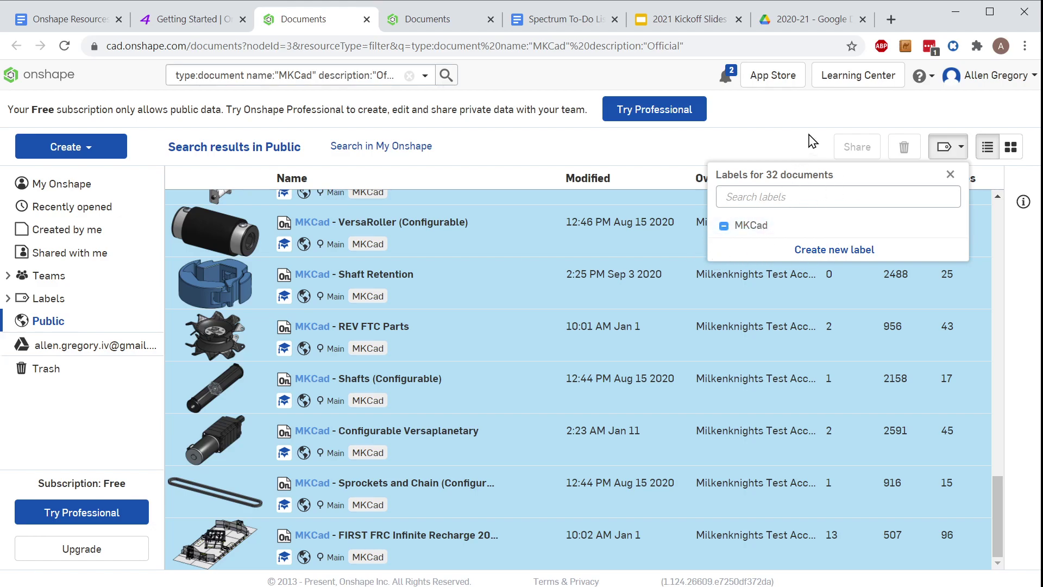
click(951, 176)
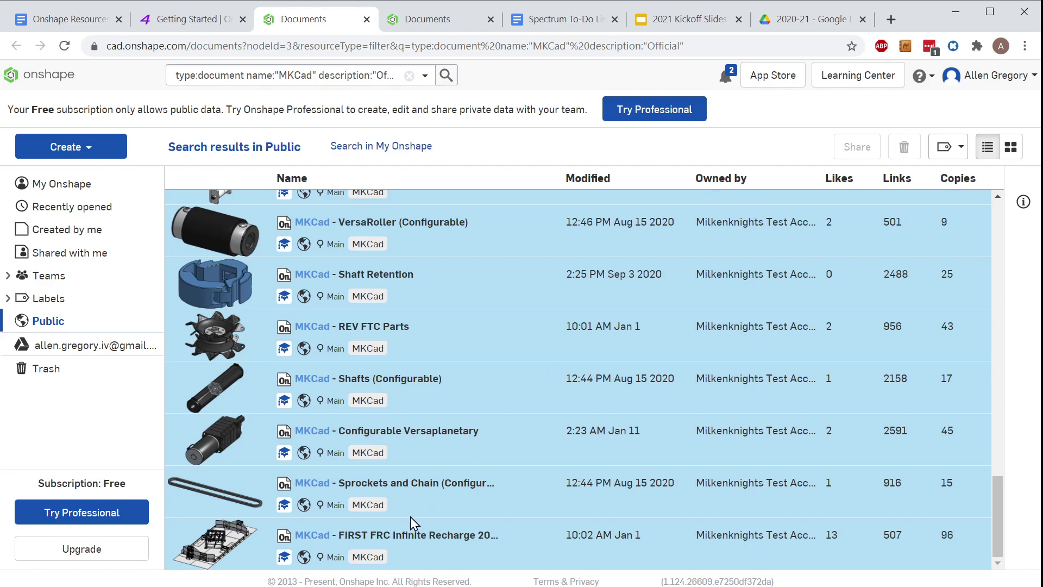
- Review the MKCad library list from end to end to see which part categories and configurable documents it offers
scroll(415, 519, up, 15)
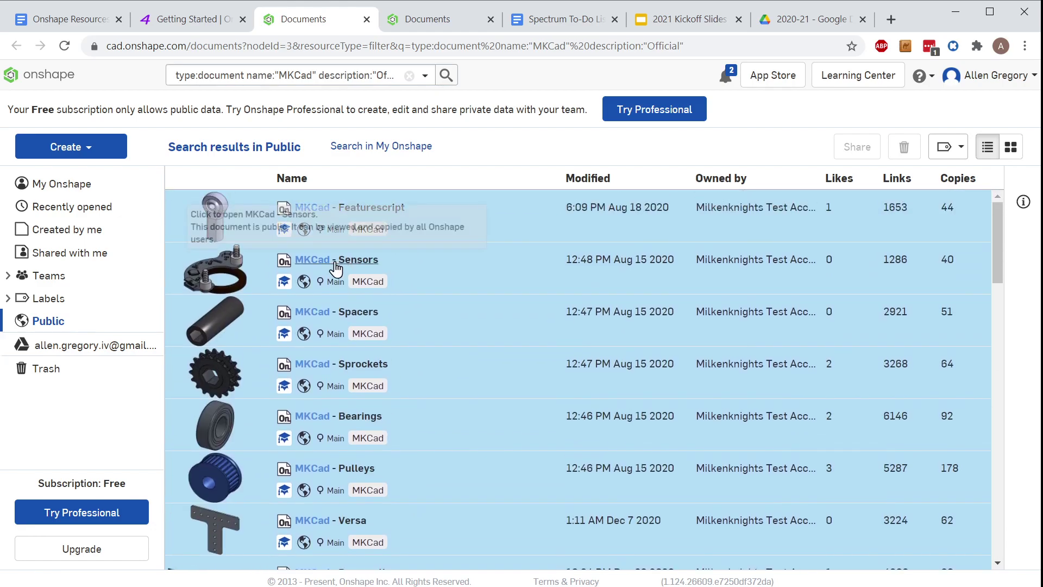
scroll(316, 394, down, 12)
scroll(310, 389, down, 12)
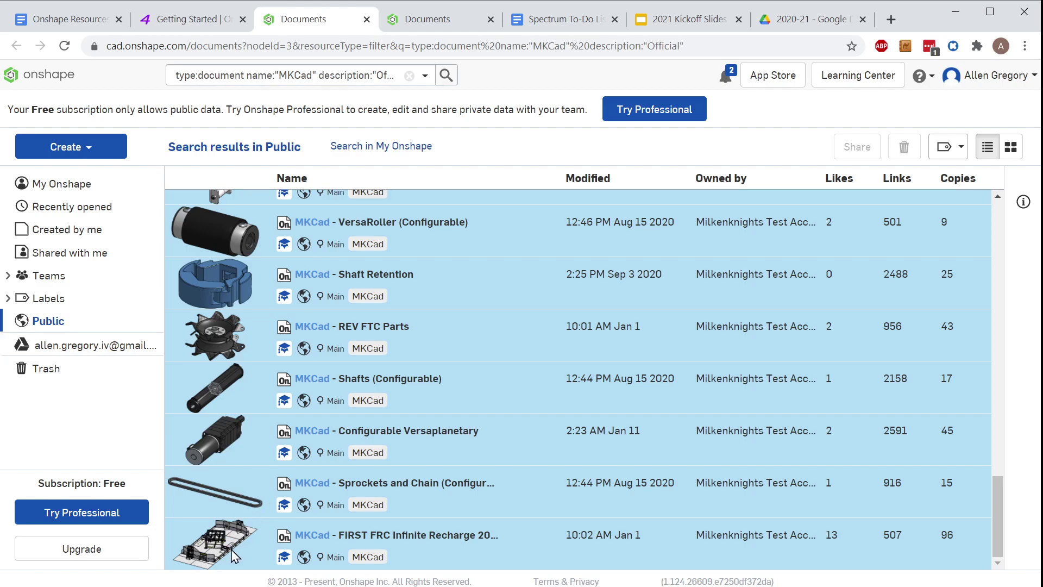
scroll(284, 470, up, 1)
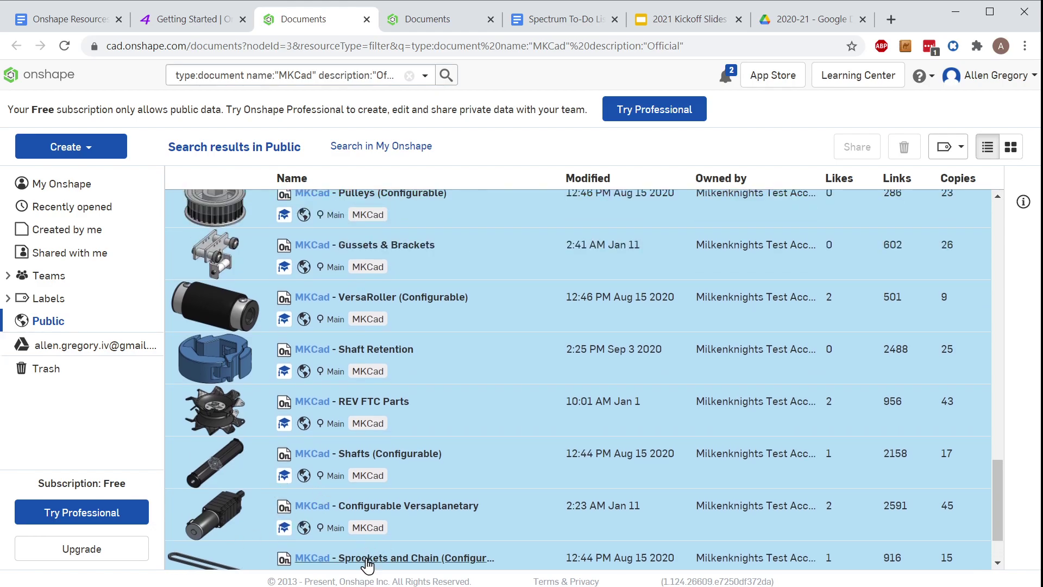
scroll(373, 426, up, 1)
scroll(260, 437, up, 3)
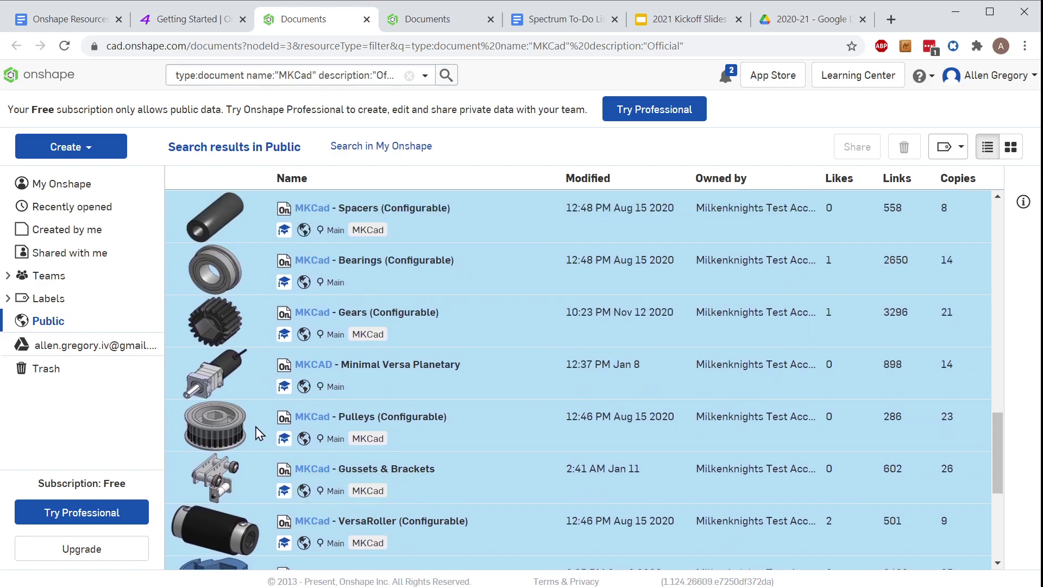
scroll(281, 436, up, 2)
scroll(281, 435, up, 3)
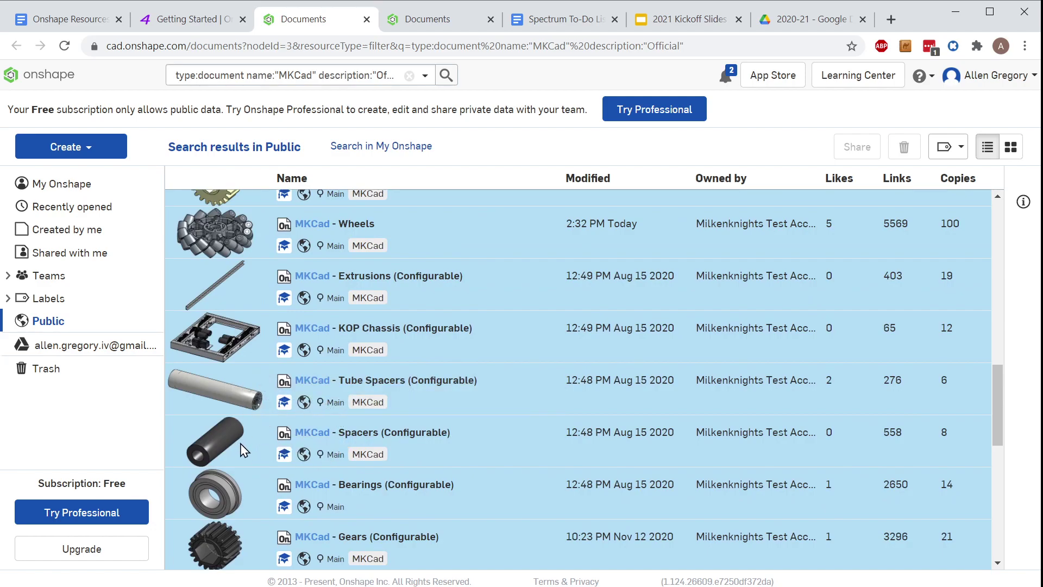
scroll(300, 435, up, 3)
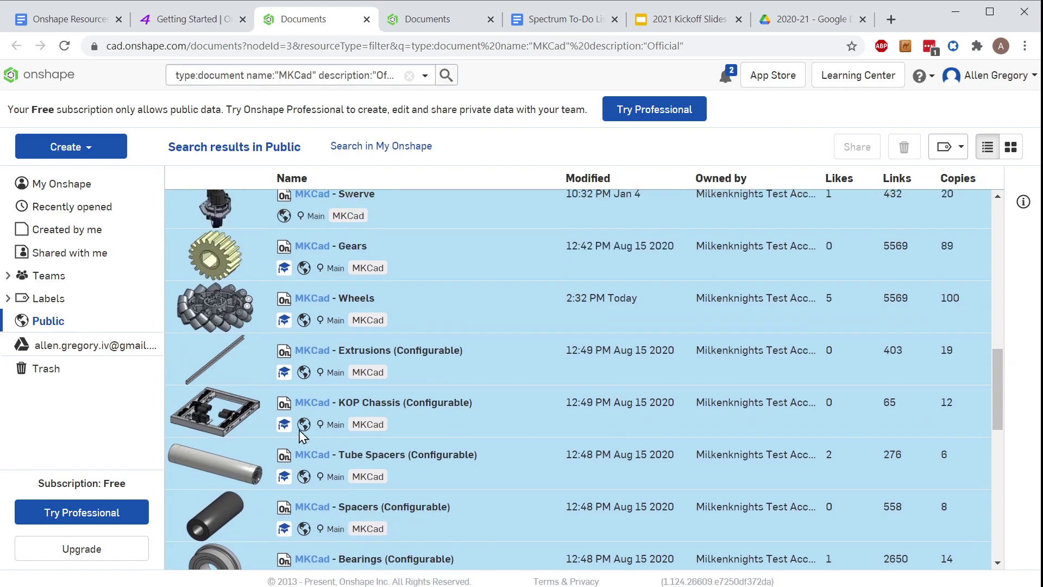
scroll(295, 435, up, 1)
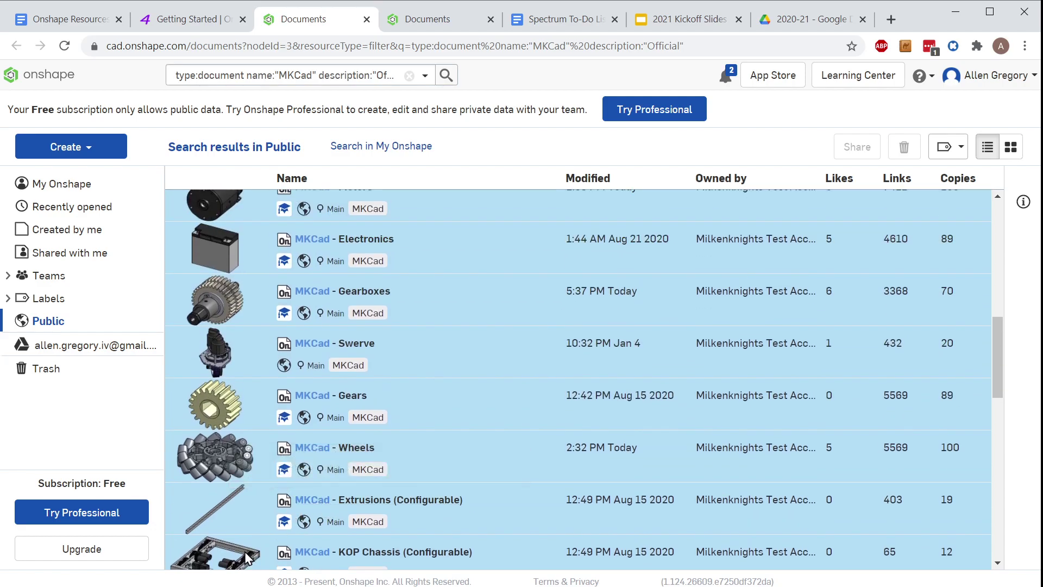
scroll(278, 448, up, 3)
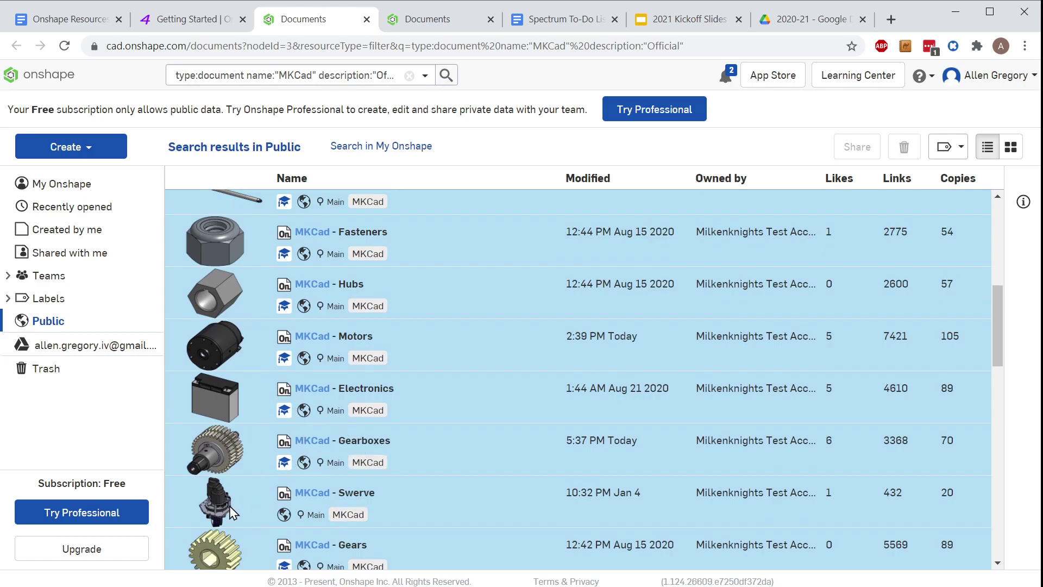
scroll(280, 497, up, 3)
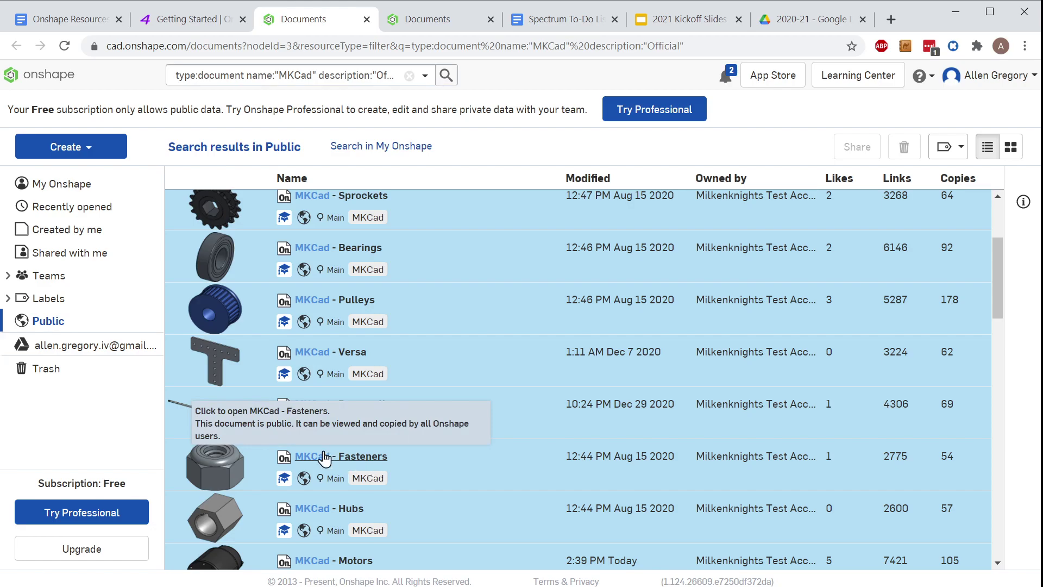
scroll(408, 462, up, 1)
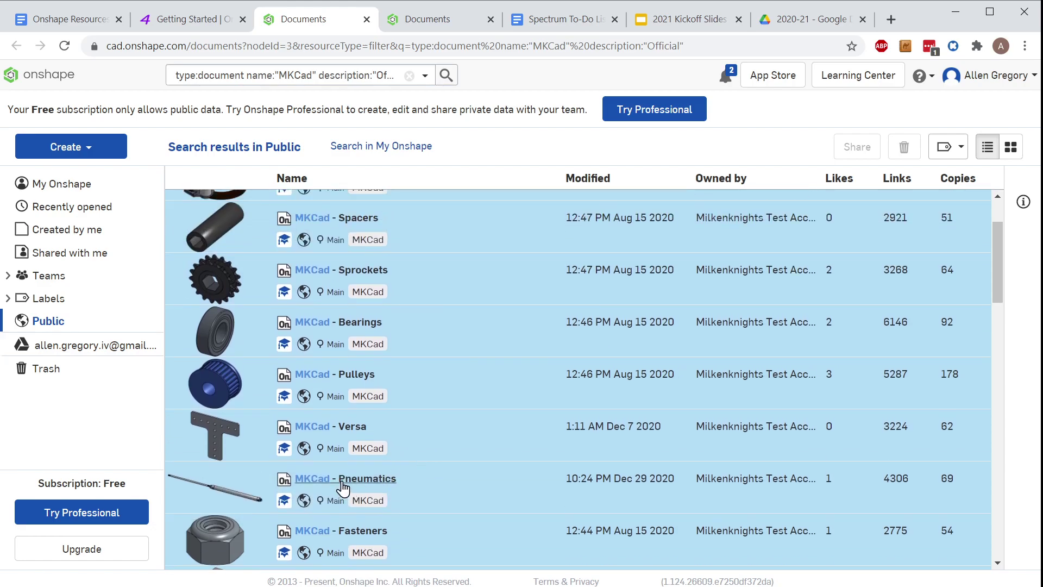
scroll(348, 430, up, 2)
scroll(344, 485, up, 1)
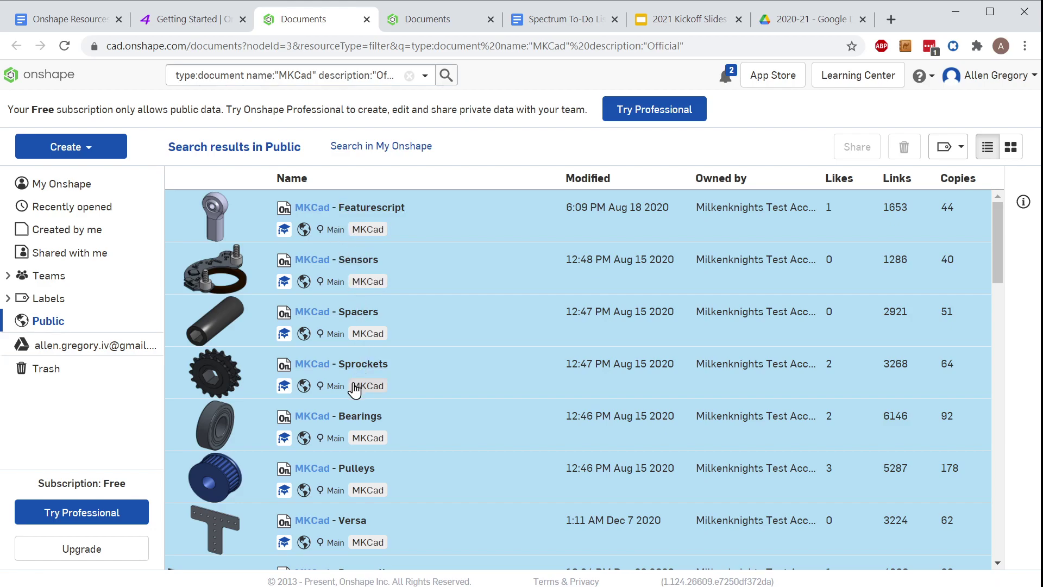
scroll(353, 386, down, 4)
scroll(353, 386, up, 4)
- Revisit the account creation and MKCad linking sections of the Getting Started guide, and return to the MKCad search results
click(233, 26)
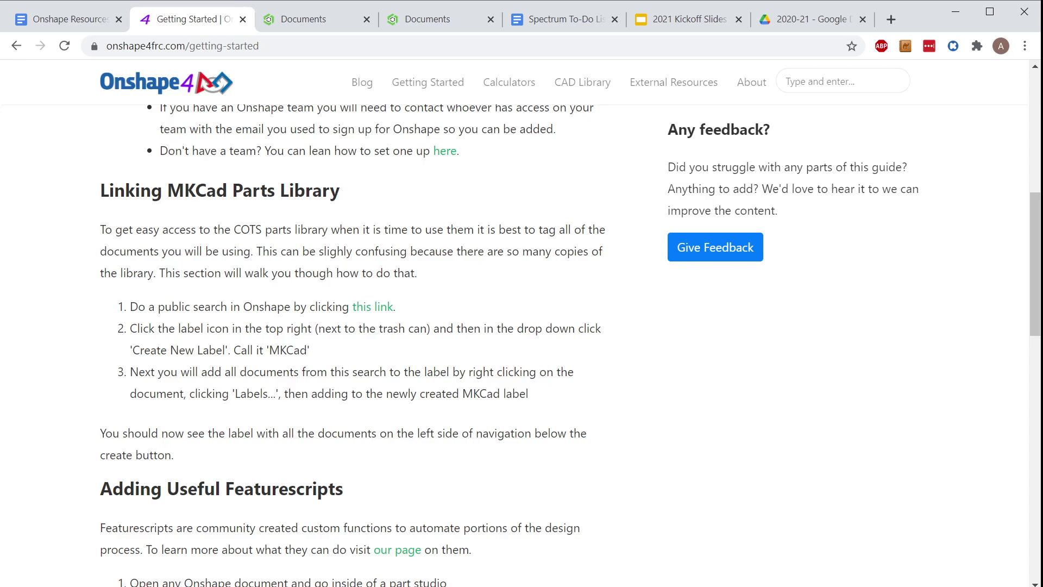
scroll(281, 289, up, 4)
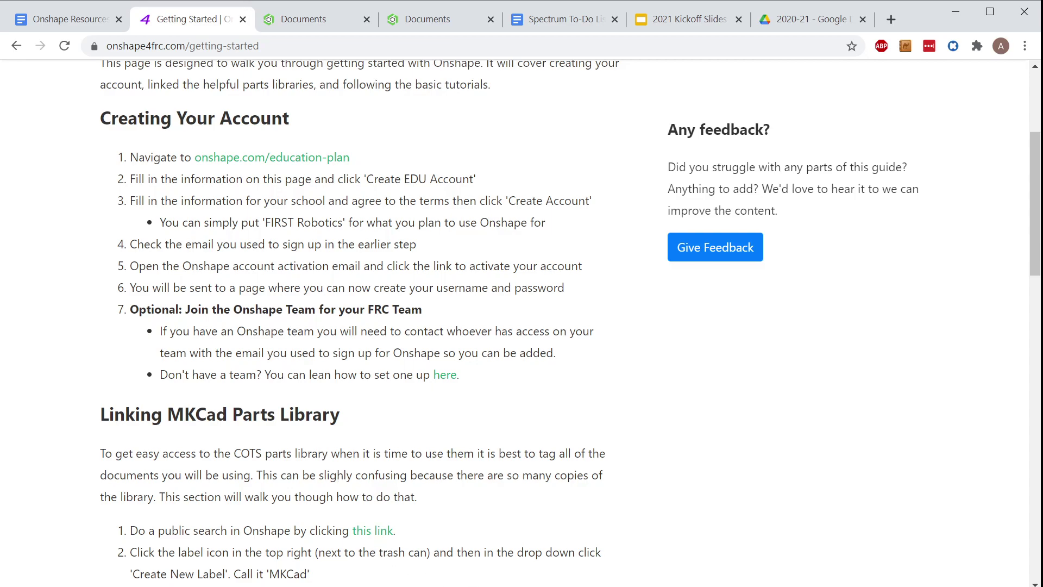
key(ctrl+Tab)
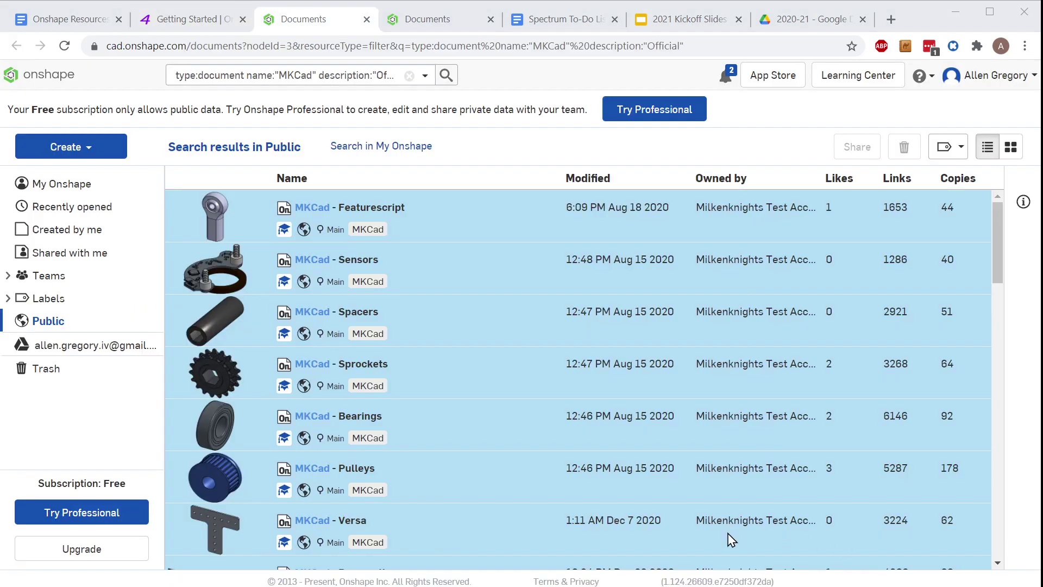
- Open the Sandbox document from the 3847-General folder and bring up its Assembly 1
scroll(272, 310, down, 3)
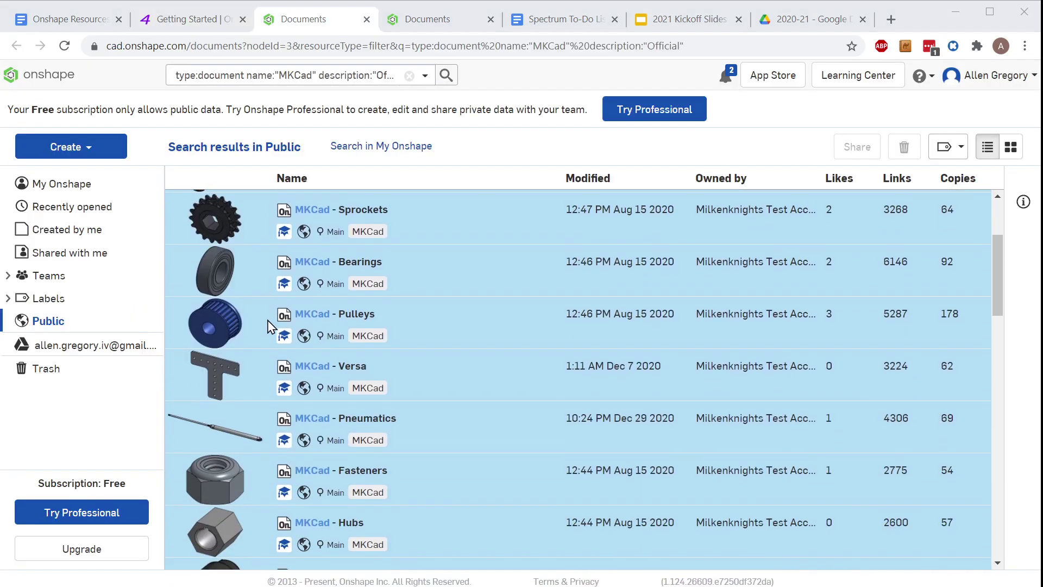
scroll(272, 333, up, 3)
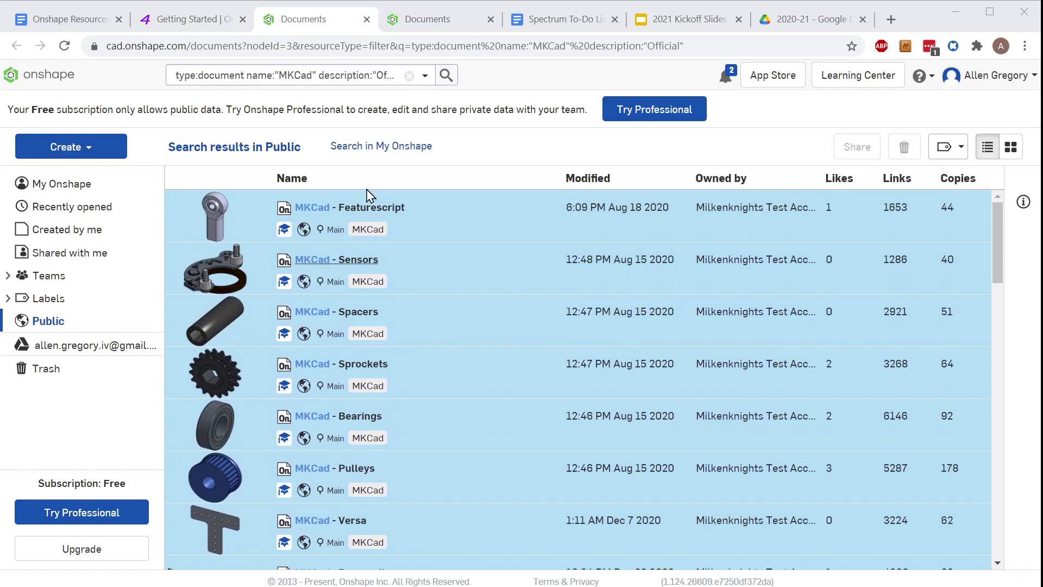
click(428, 25)
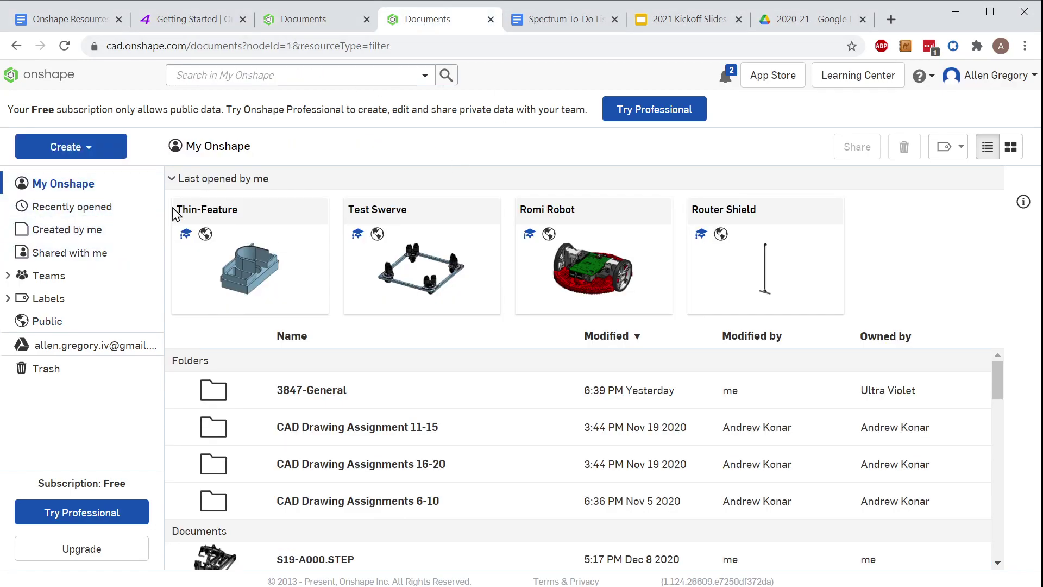
click(322, 392)
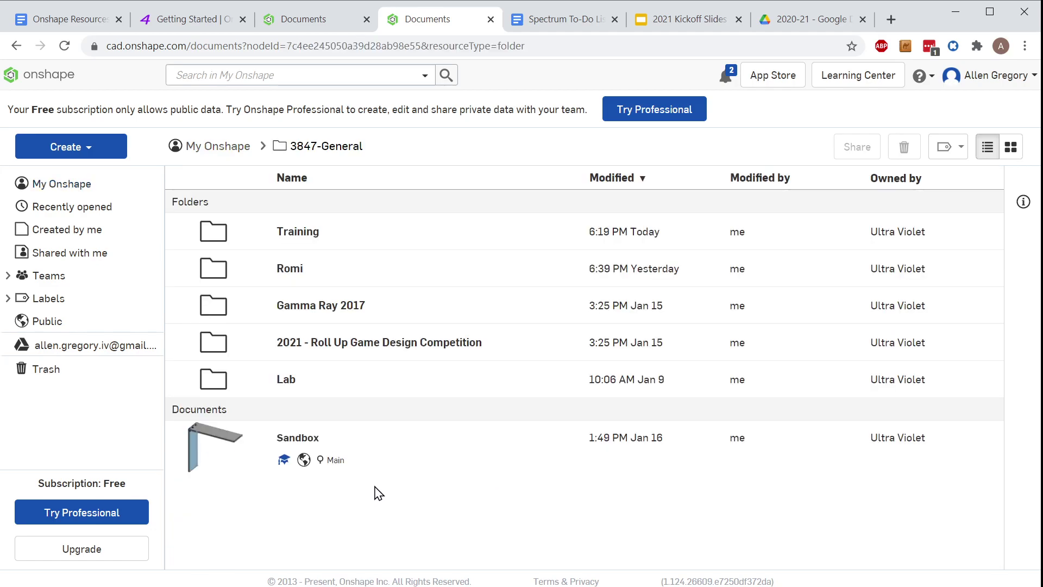
click(301, 437)
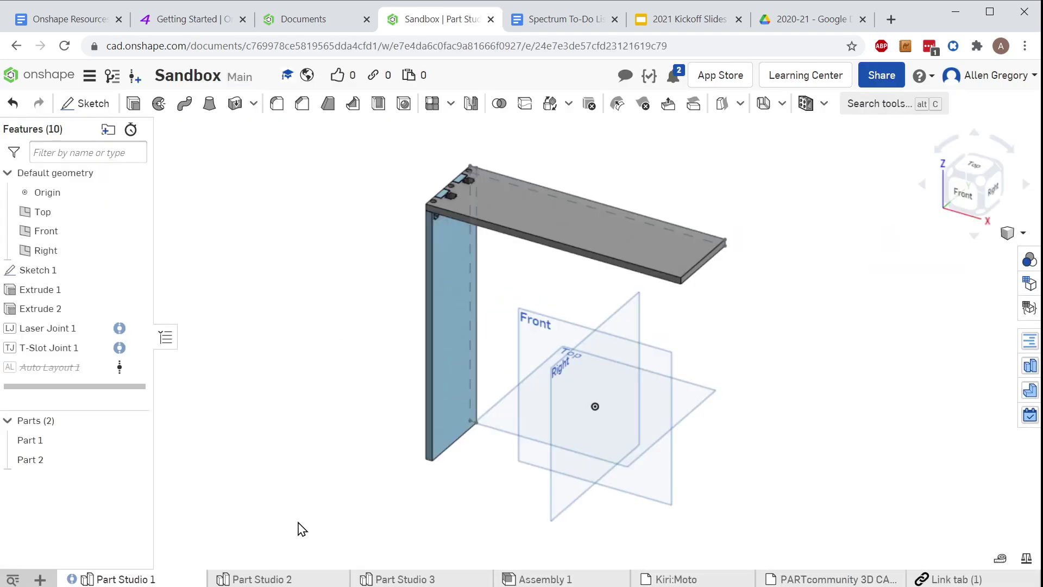
click(424, 580)
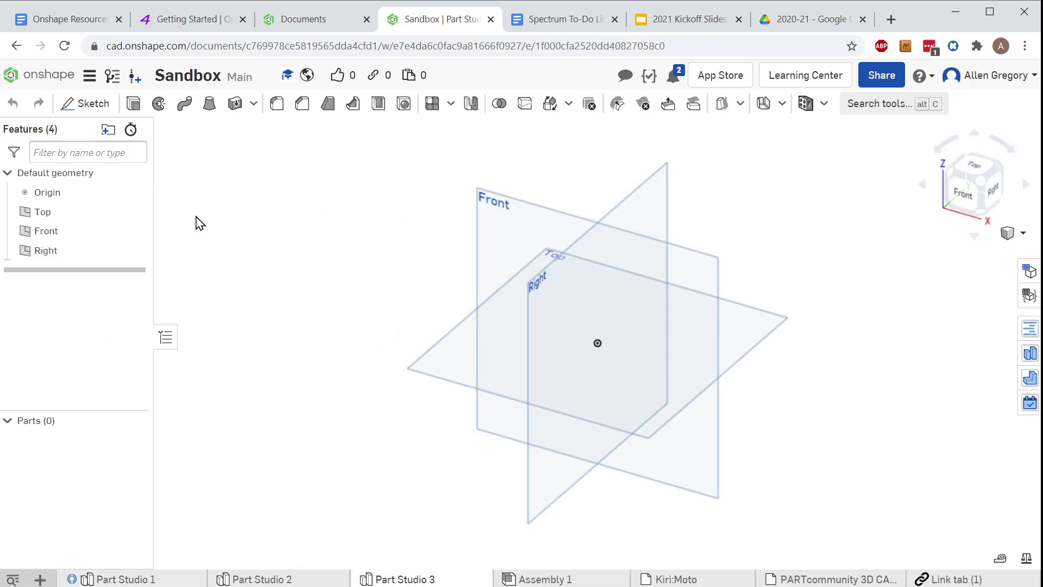
click(523, 581)
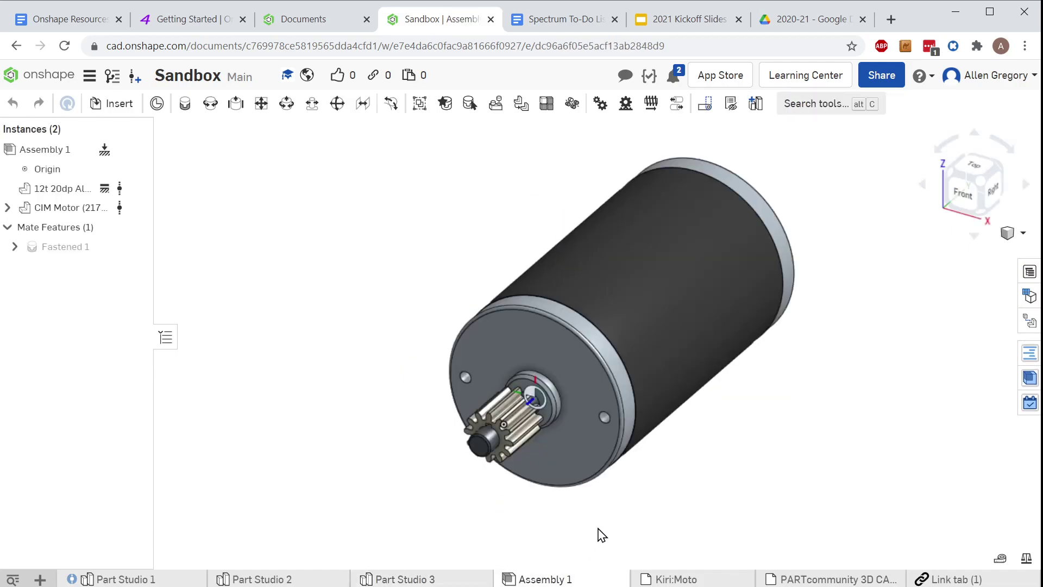
- Delete both the CIM motor and the 12t pinion gear from Assembly 1
key(shift+4)
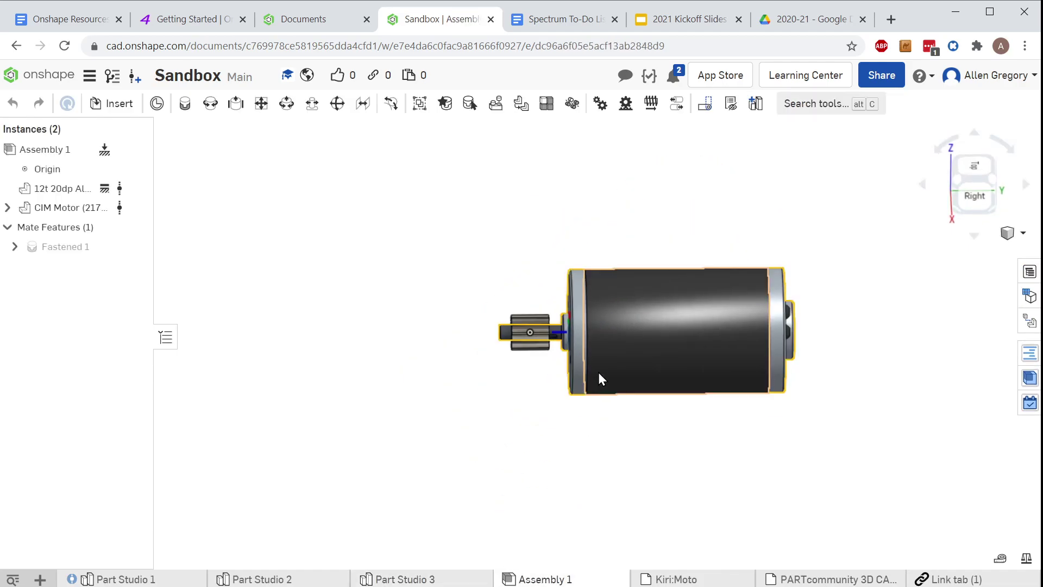
scroll(594, 374, up, 4)
scroll(562, 283, down, 3)
middle_drag(694, 289, 522, 347)
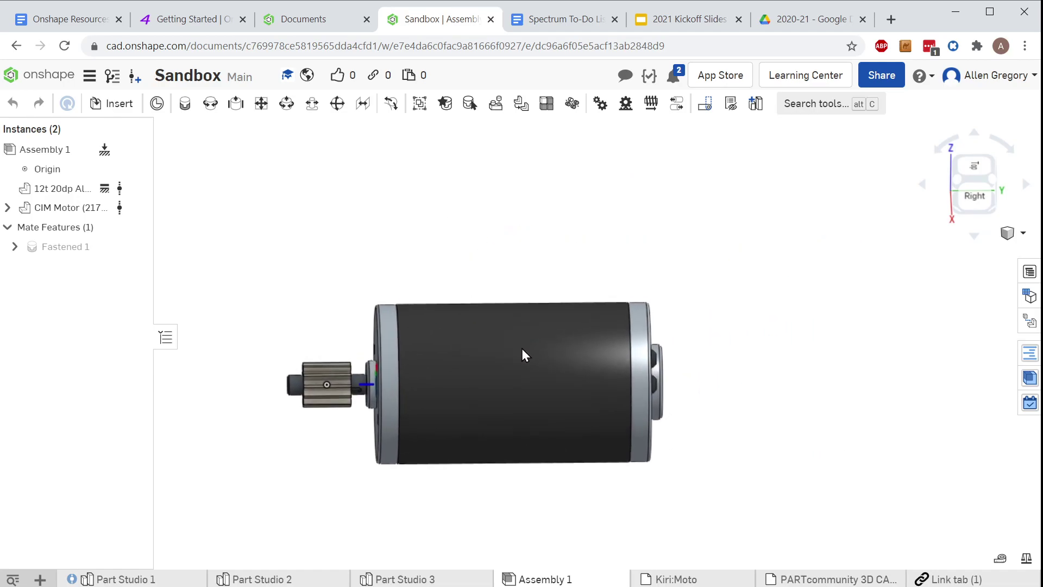
scroll(391, 251, up, 3)
scroll(435, 291, down, 2)
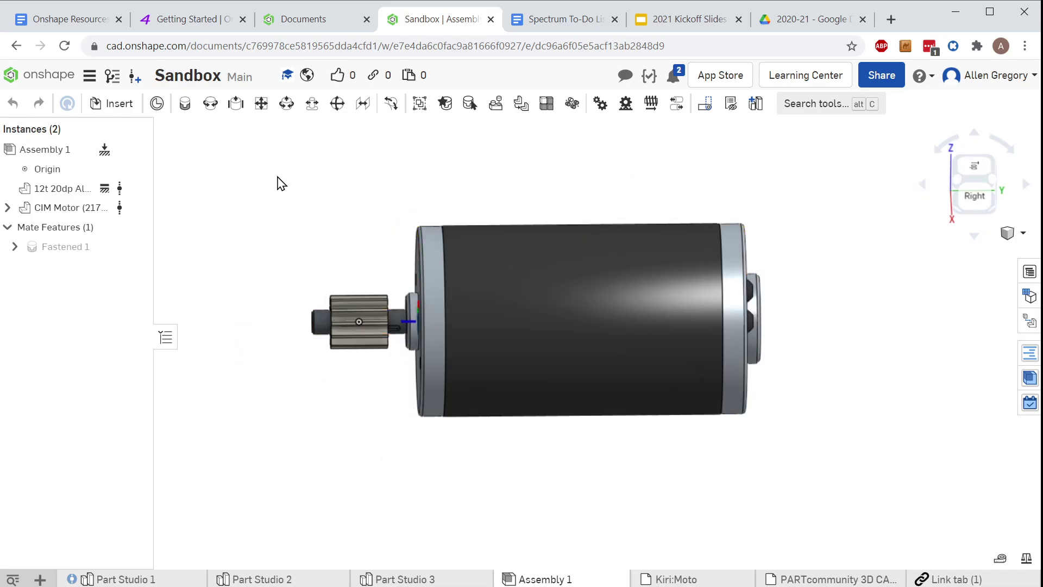
drag(240, 167, 824, 435)
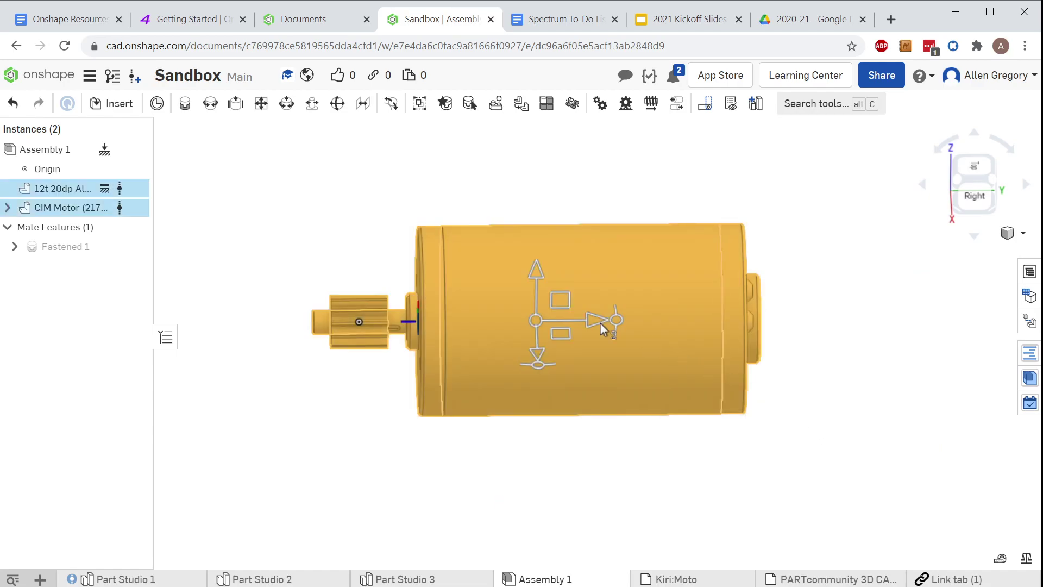
key(Delete)
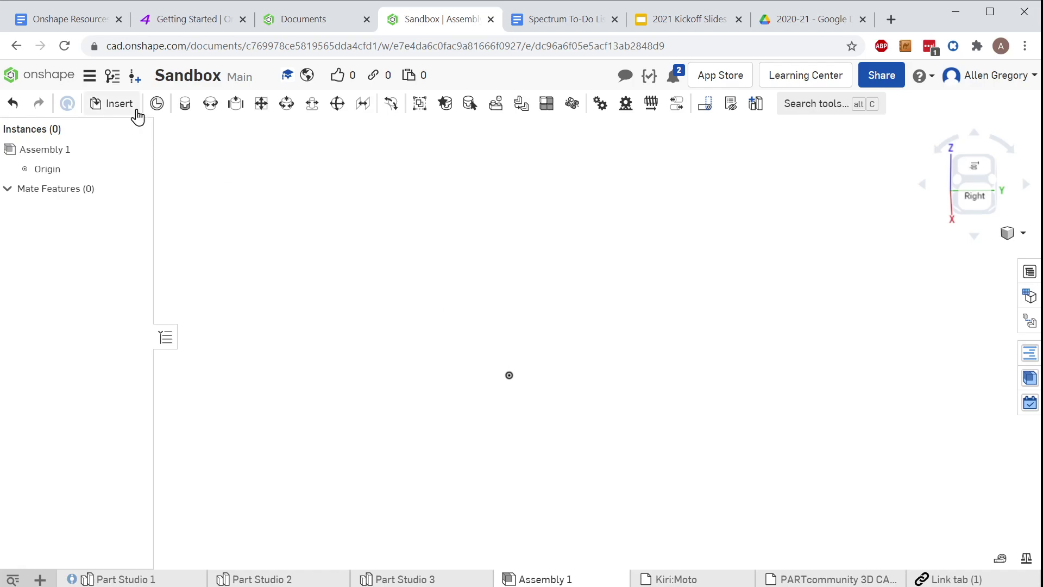
- Start inserting parts from other documents and search for "mkcad motors"
click(106, 114)
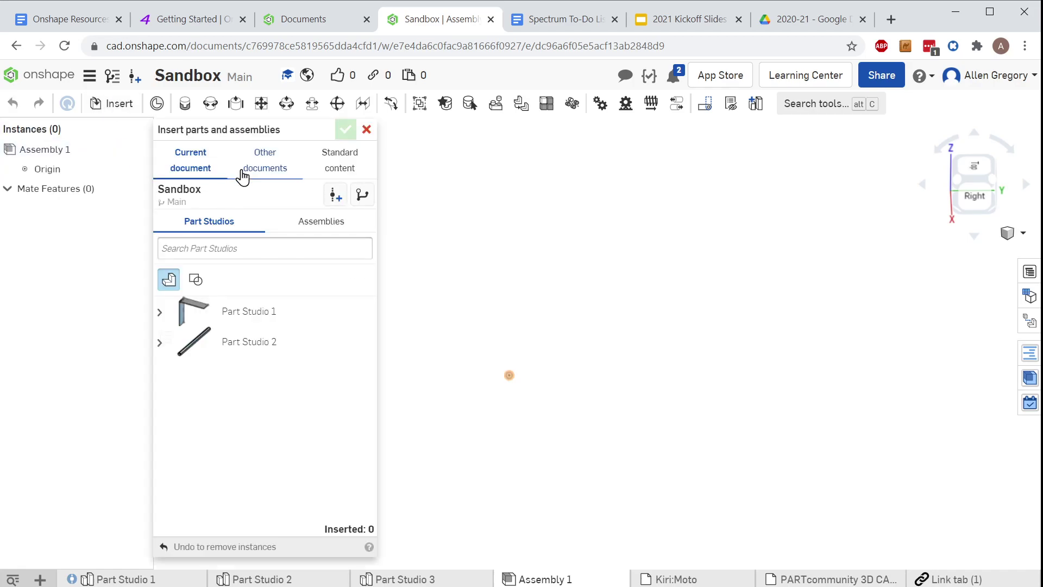
click(277, 174)
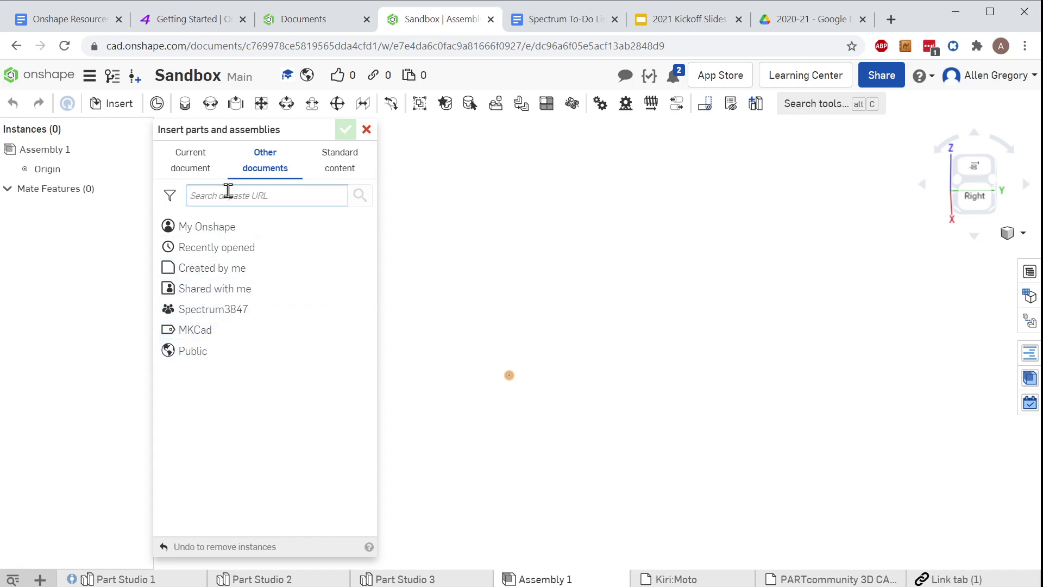
text(mkcad motors)
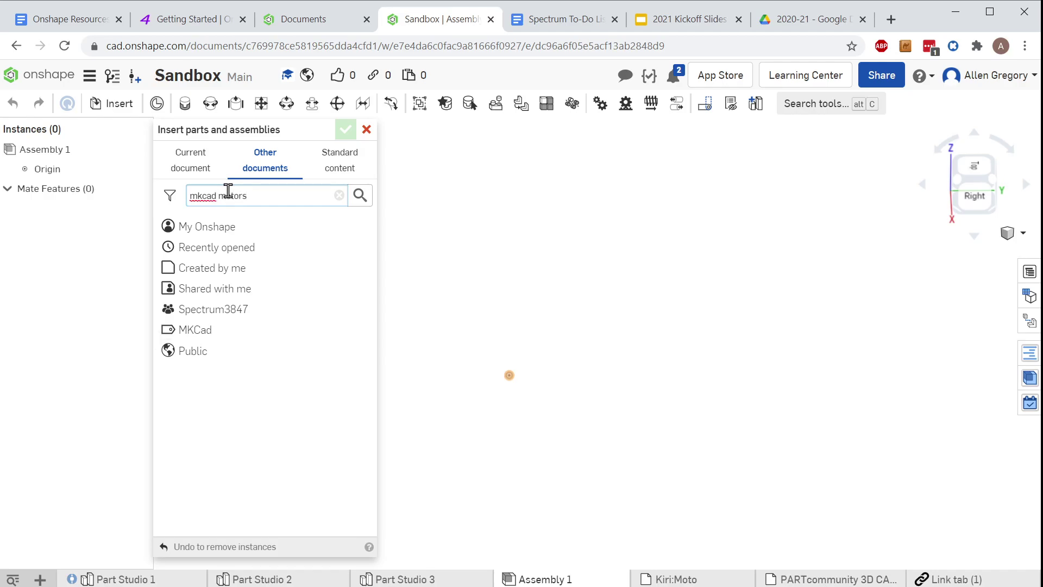
key(Return)
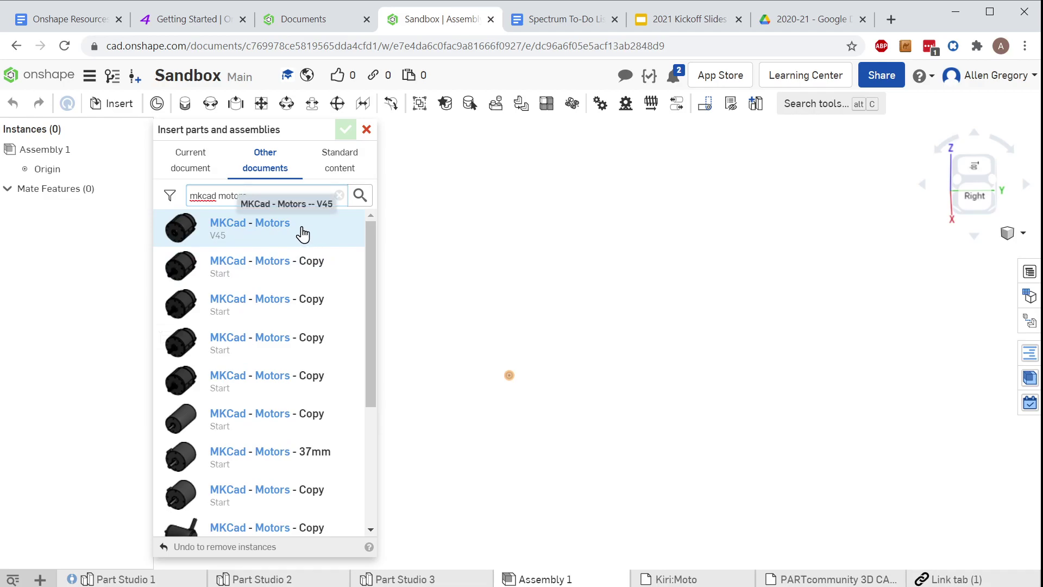
- Look through the motor search results for the original MKCad document and its copies, and clear the search
drag(371, 260, 363, 336)
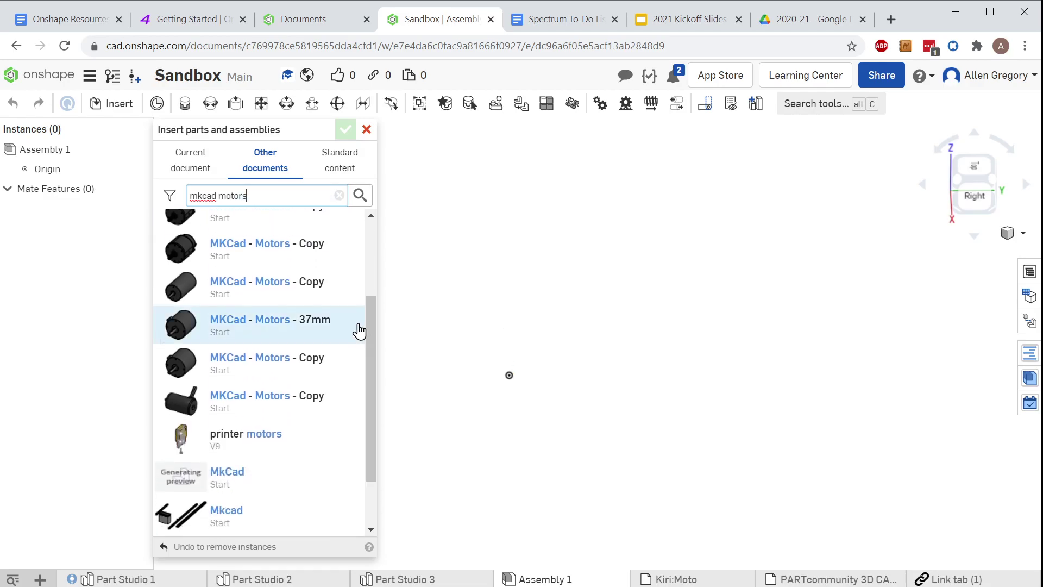
scroll(312, 397, up, 3)
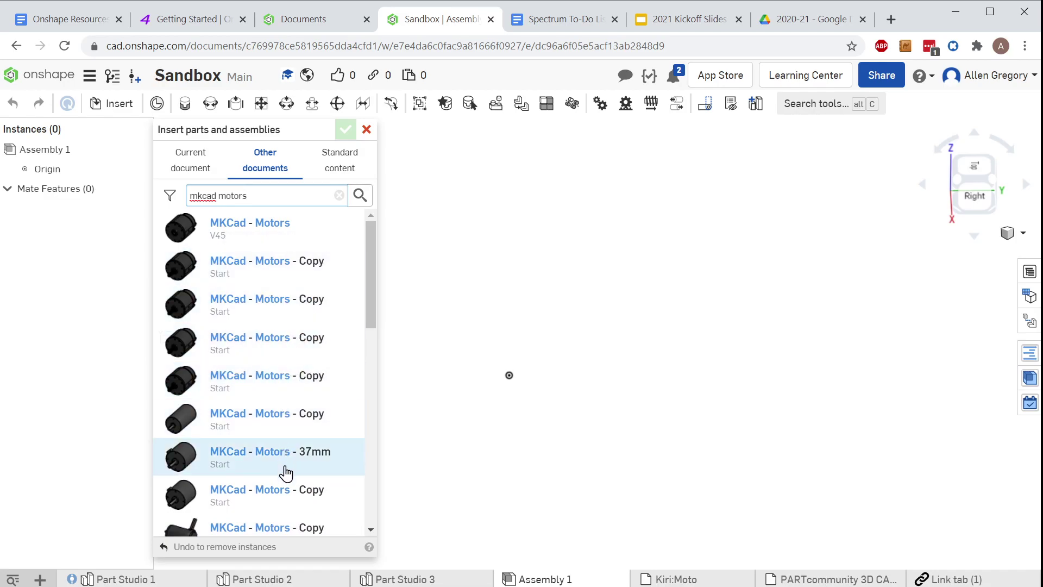
scroll(285, 473, down, 10)
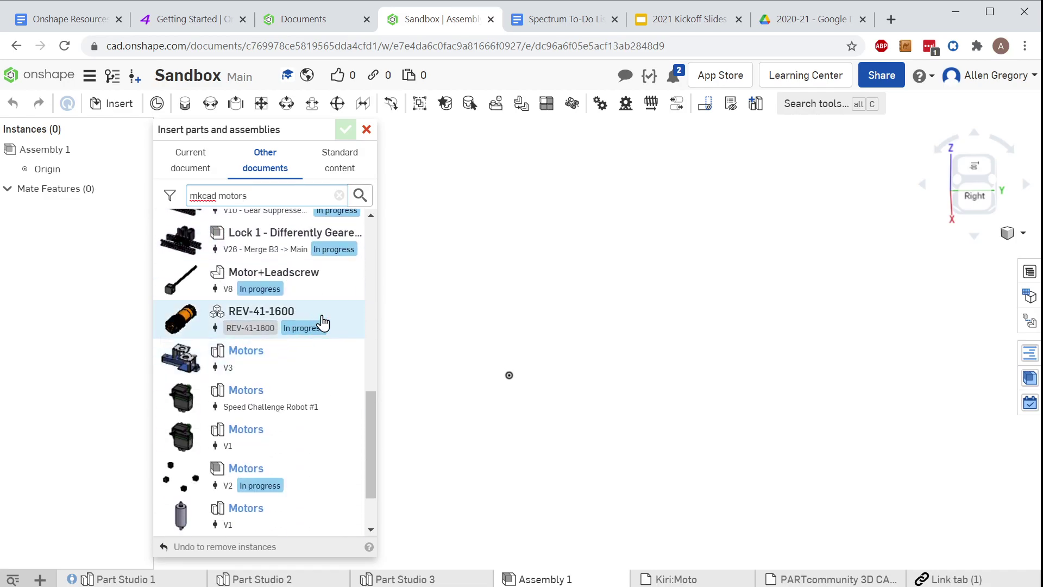
scroll(260, 415, up, 5)
scroll(261, 414, up, 4)
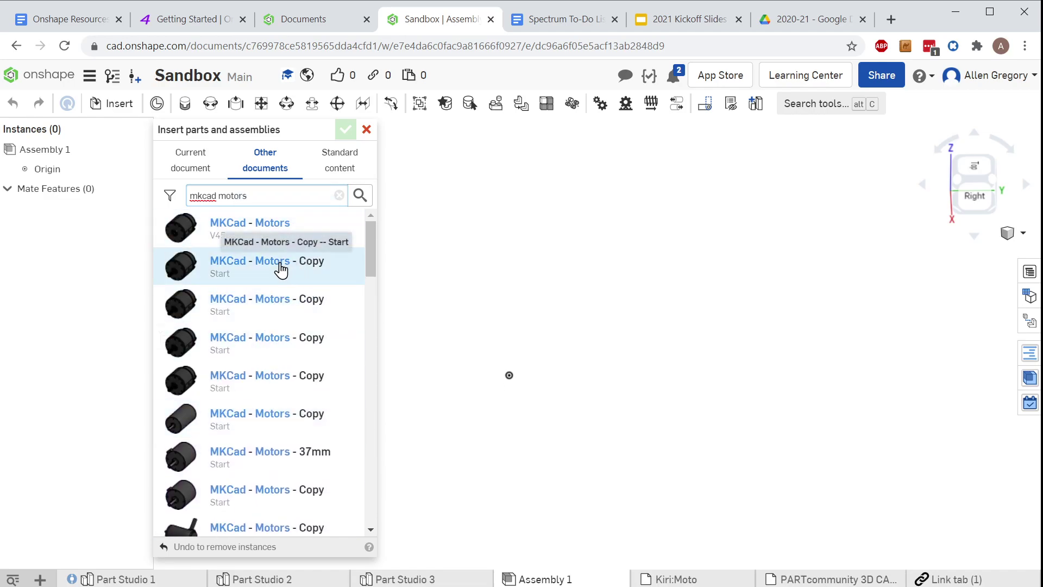
click(338, 195)
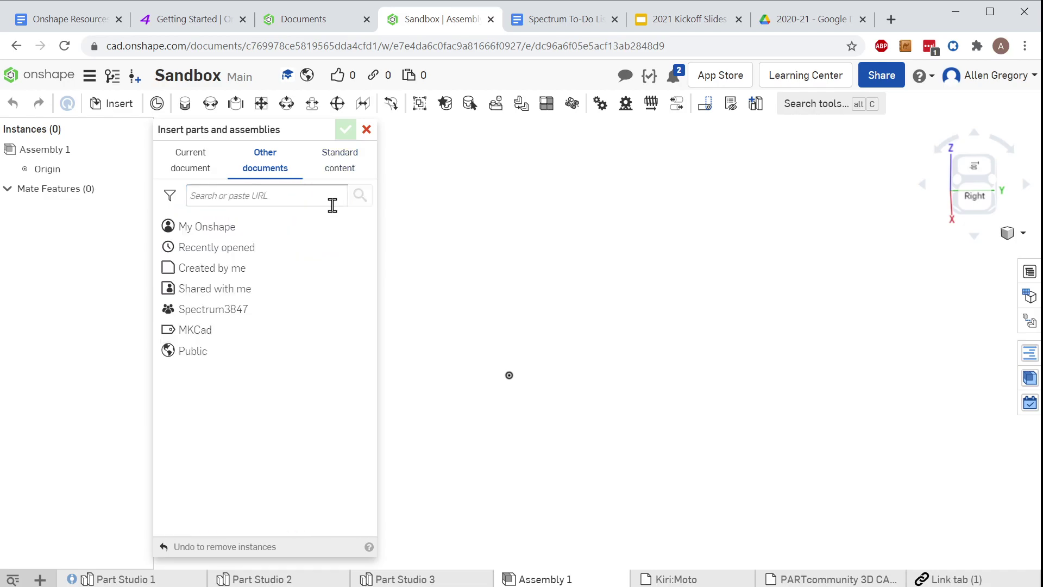
- Insert the Simplified Falcon 500 Motor from the MKCad-labelled Motors document at the assembly origin
click(209, 340)
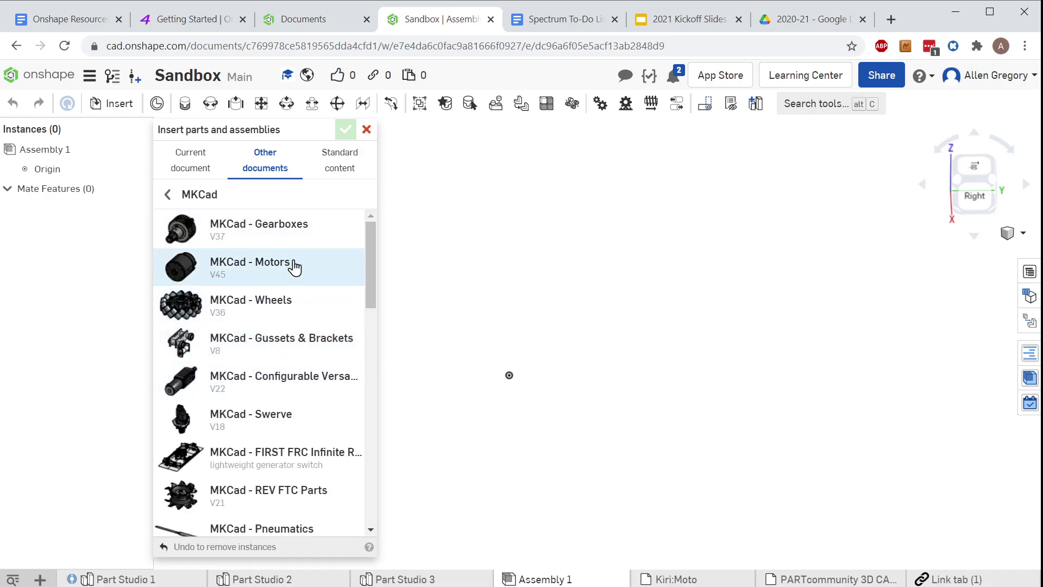
click(255, 273)
scroll(317, 351, down, 2)
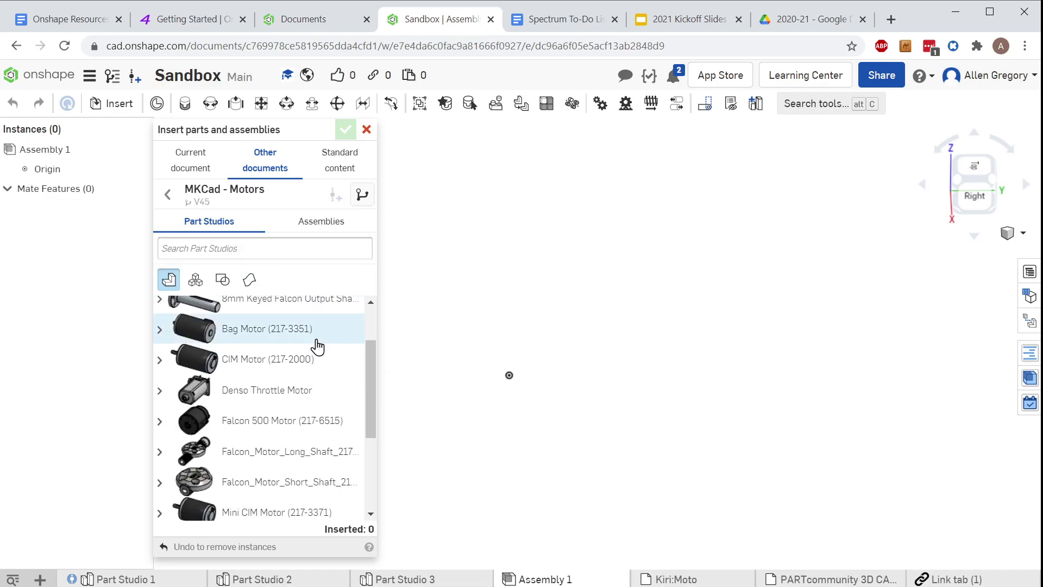
scroll(304, 405, down, 5)
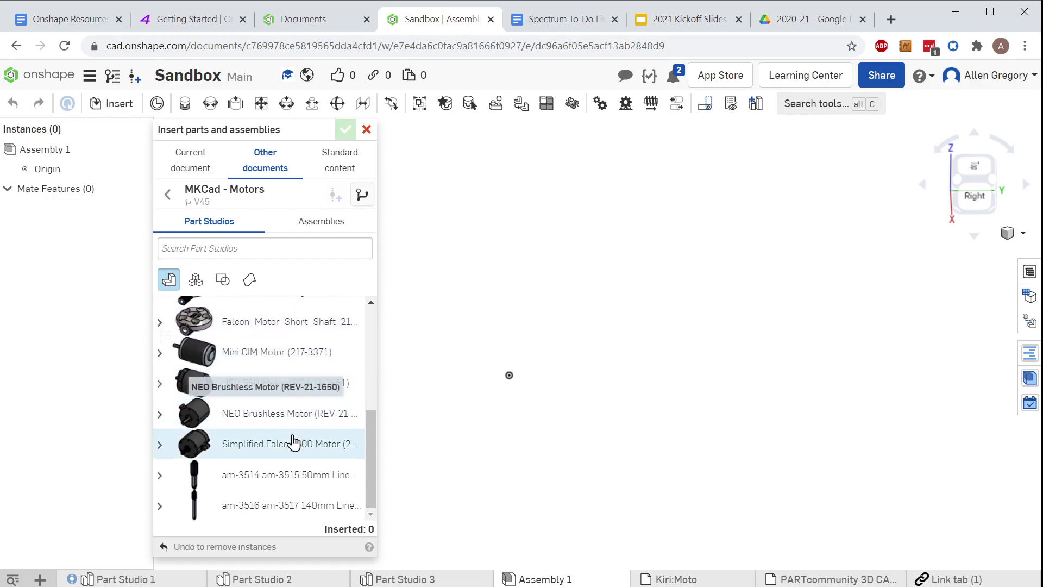
click(252, 451)
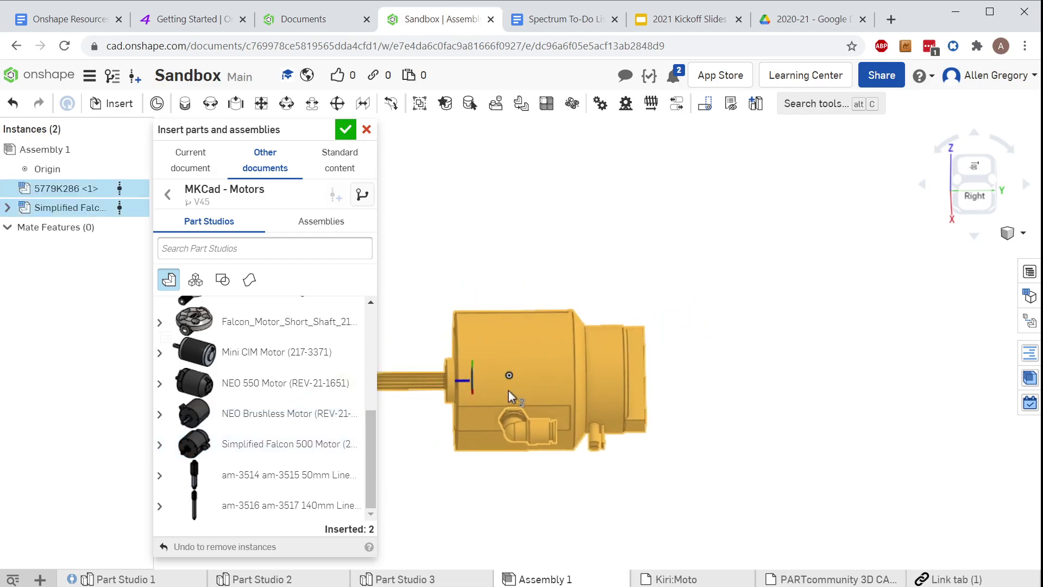
click(509, 375)
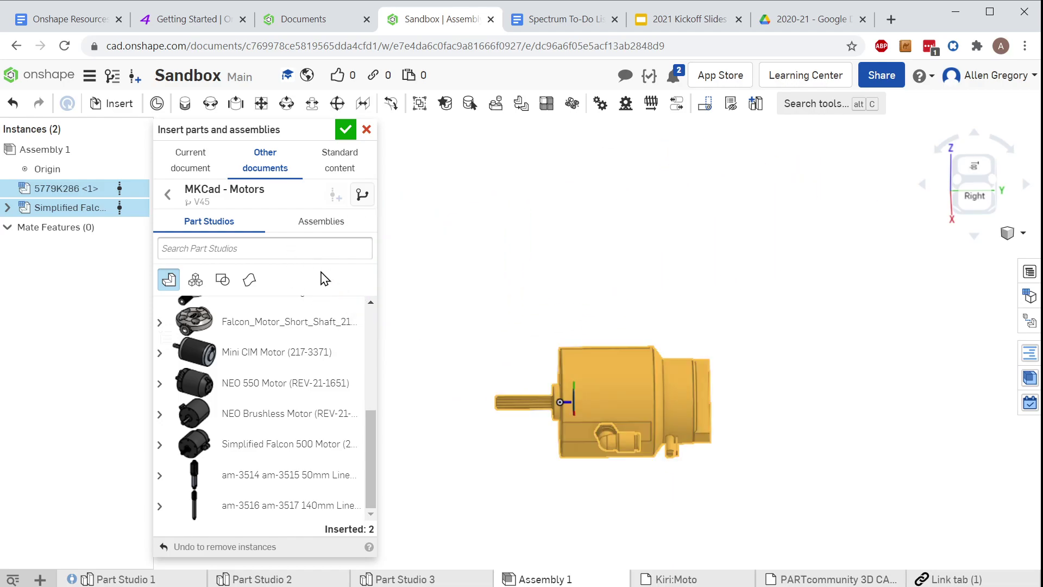
click(344, 133)
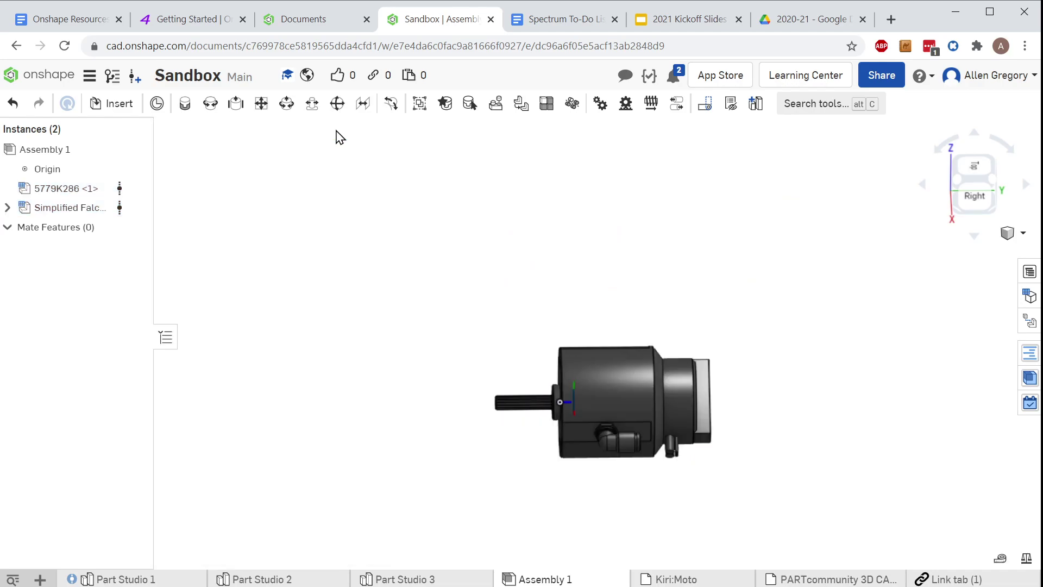
- Try moving the Falcon motor body away from its elbow fitting, and undo the move
right_drag(661, 379, 509, 411)
scroll(600, 428, up, 3)
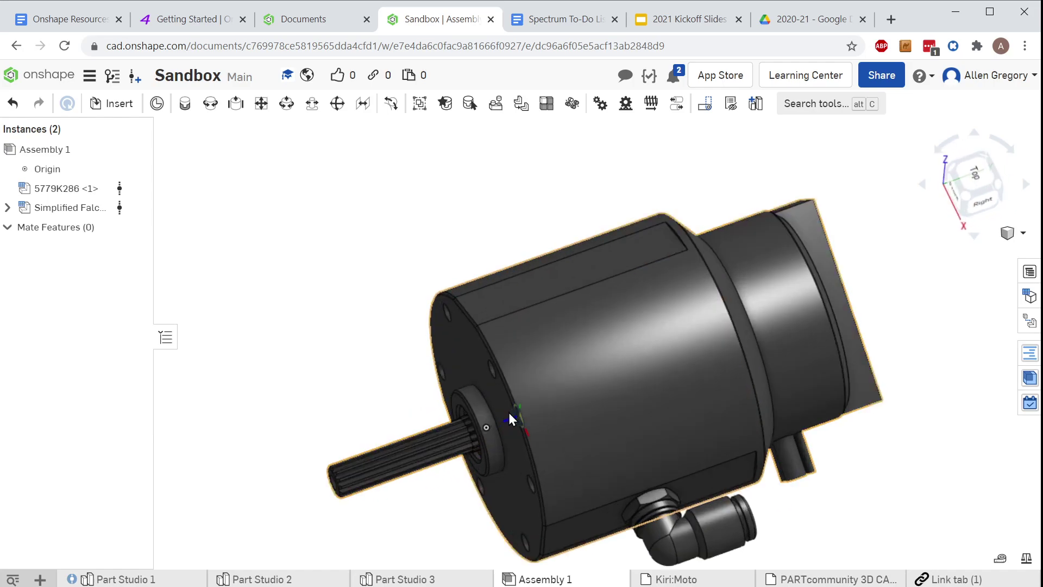
scroll(534, 430, up, 5)
scroll(534, 430, down, 6)
right_drag(641, 445, 560, 405)
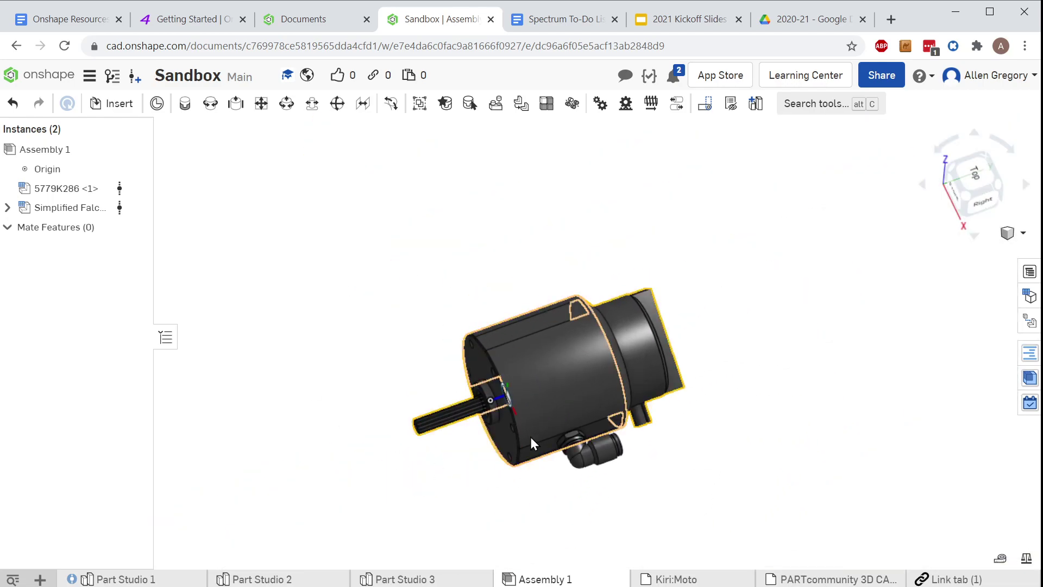
drag(537, 434, 547, 276)
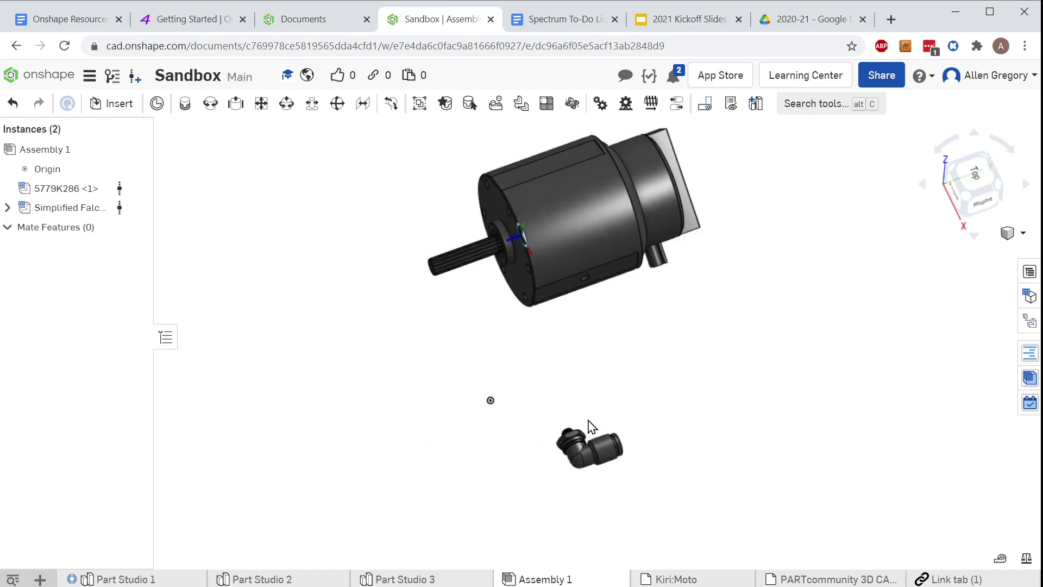
key(ctrl+z)
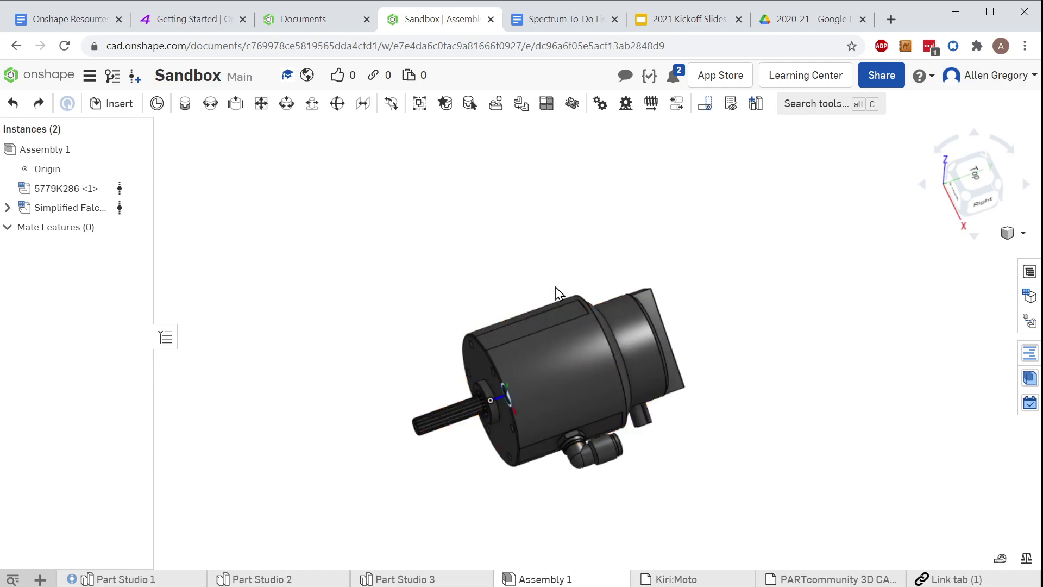
- Delete the 5779K286 elbow fitting and move the Falcon motor away from the assembly origin
click(83, 194)
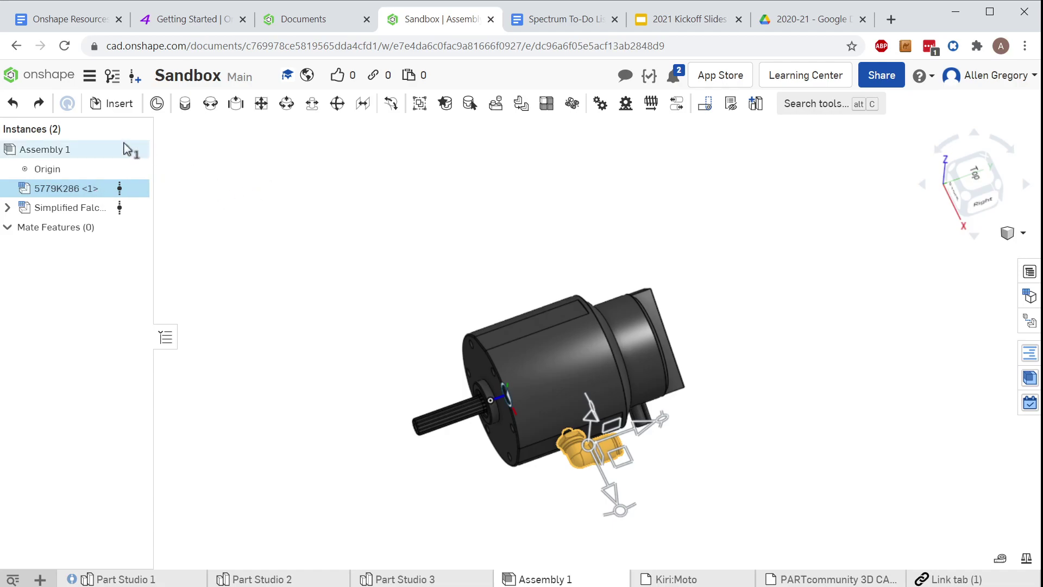
right_click(107, 193)
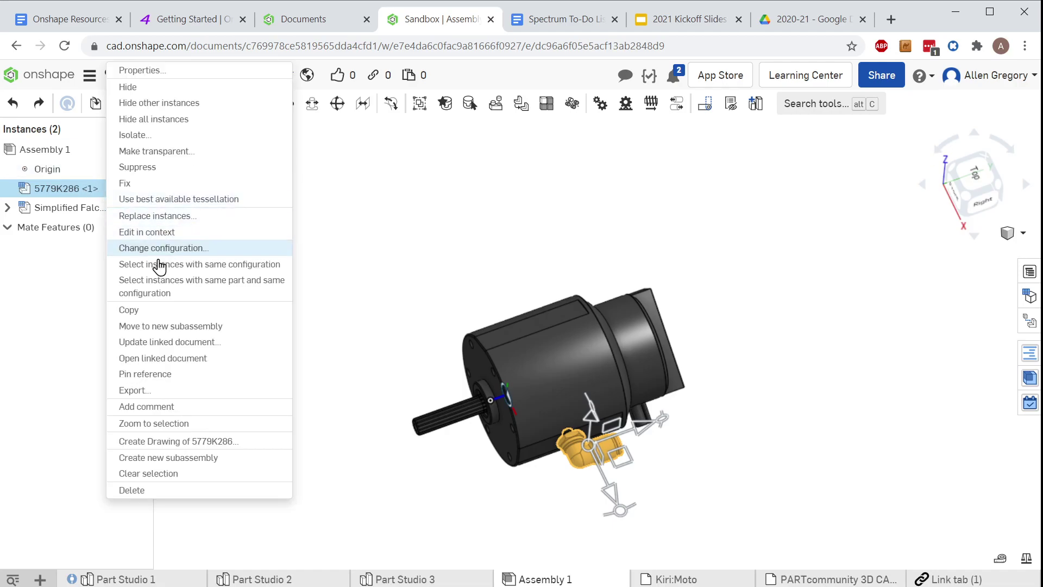
click(142, 492)
scroll(584, 442, up, 3)
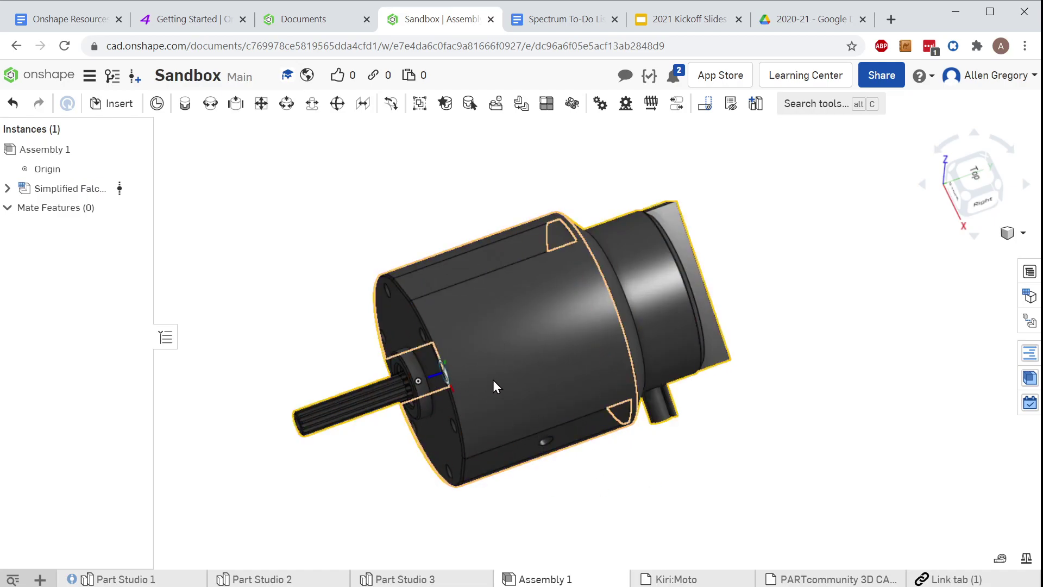
mouse_move(500, 389)
mouse_down()
mouse_move(496, 172)
mouse_move(435, 217)
mouse_move(384, 362)
mouse_up()
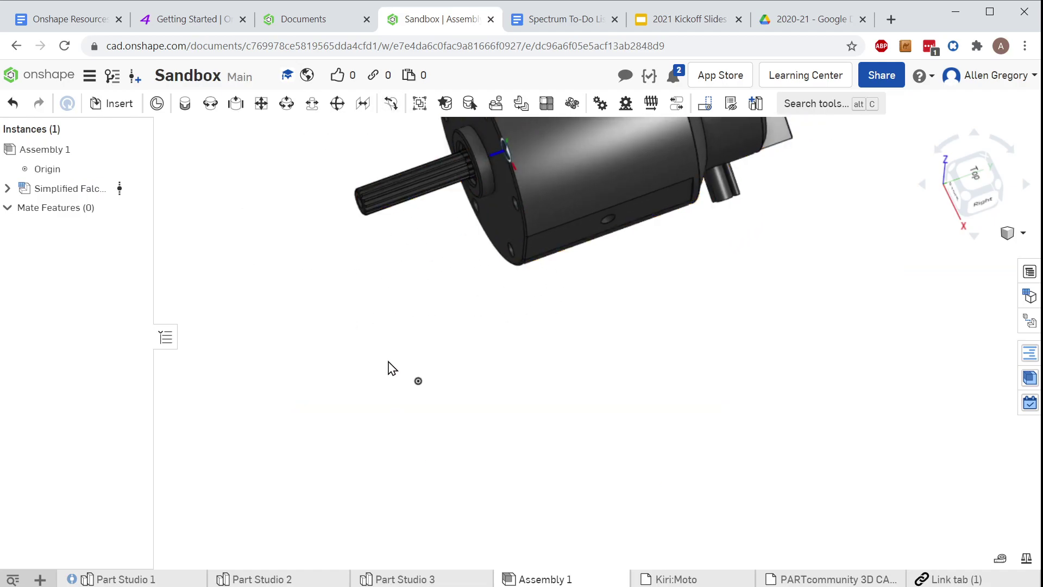
- Undo the last motor move and fix the Falcon 500 motor in place, checking that it resists moving
key(ctrl+z)
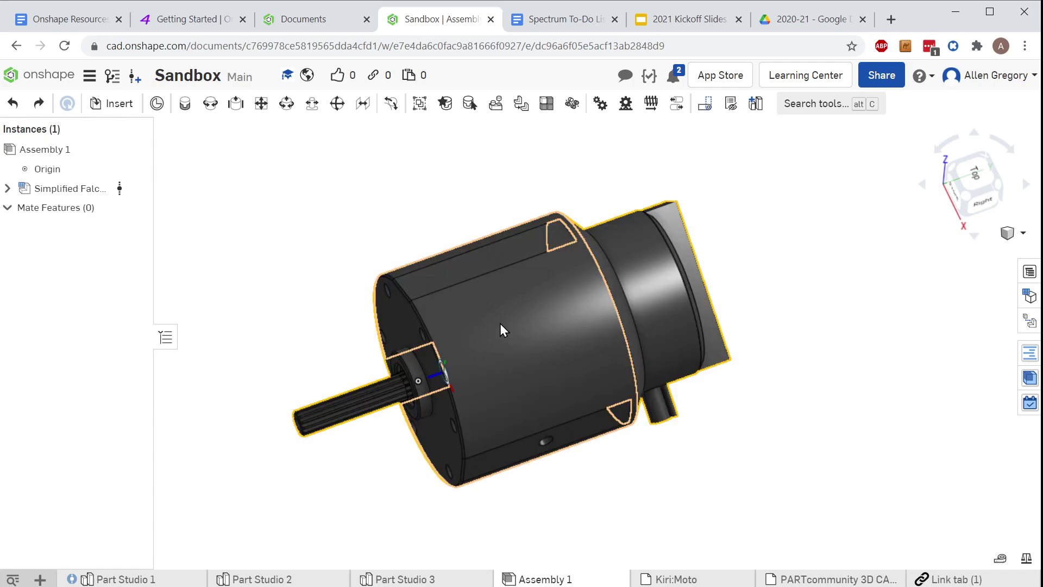
right_click(448, 346)
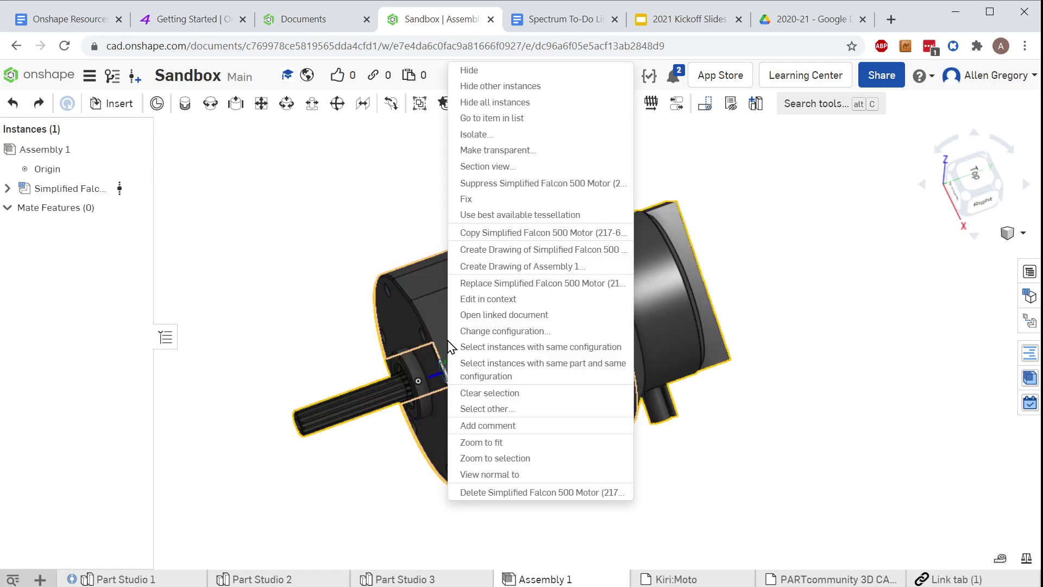
click(482, 200)
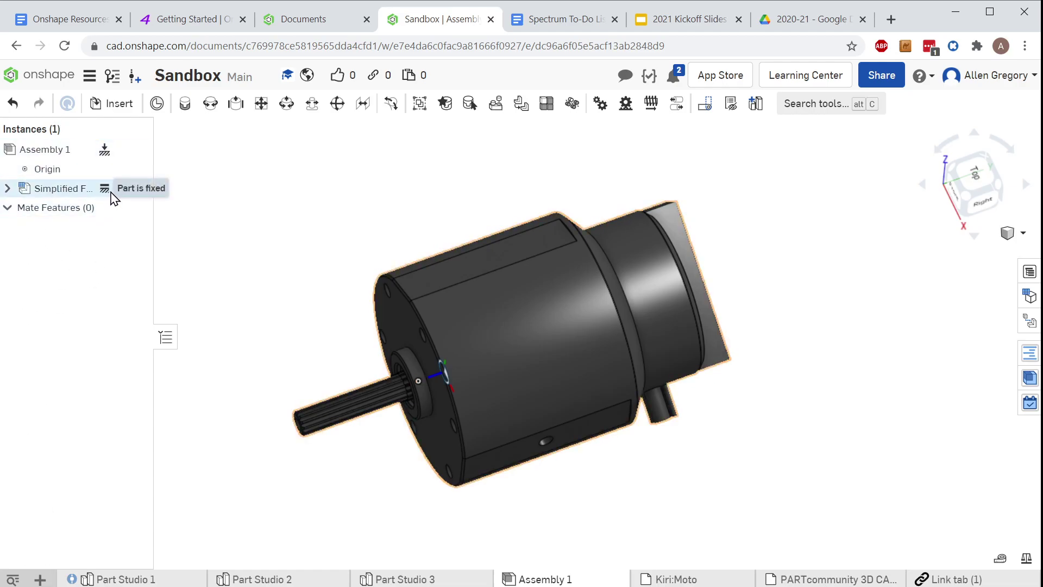
drag(518, 348, 474, 286)
scroll(481, 428, down, 3)
right_drag(480, 428, 484, 407)
scroll(515, 407, up, 3)
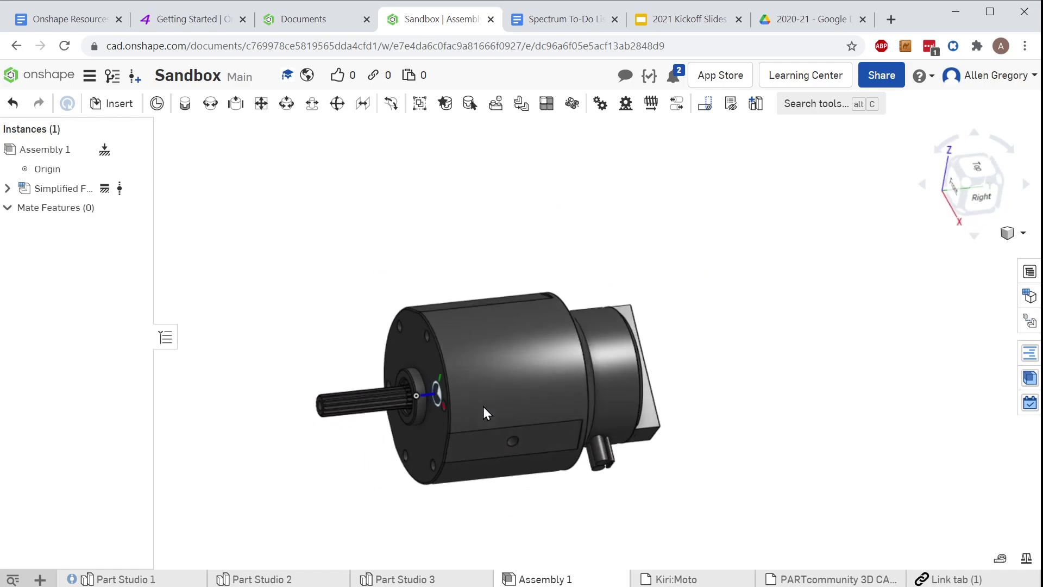
- Browse the MKCad-labelled documents for parts to insert and open the MKCad - Gears document
click(116, 106)
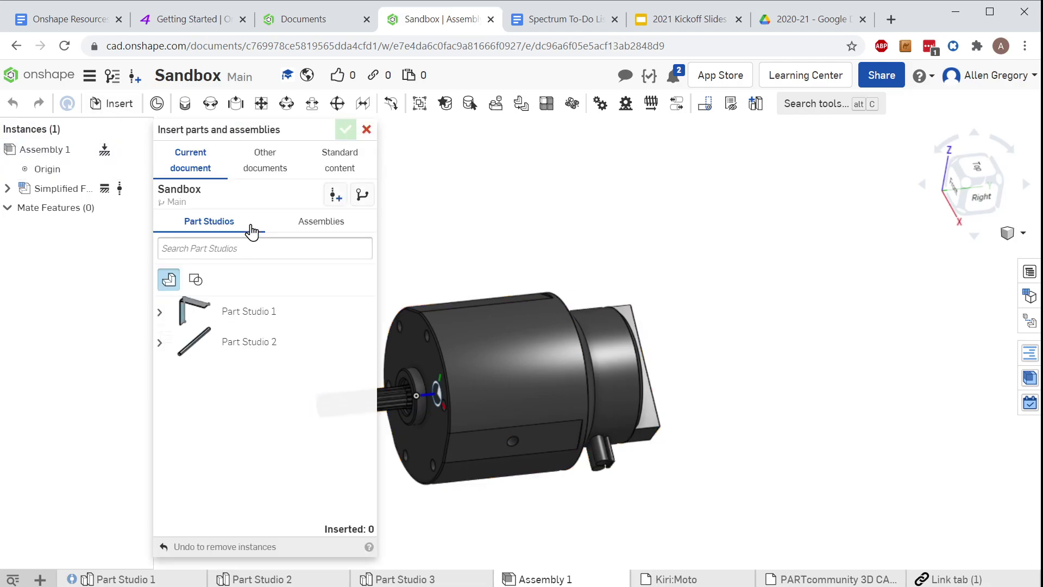
click(266, 170)
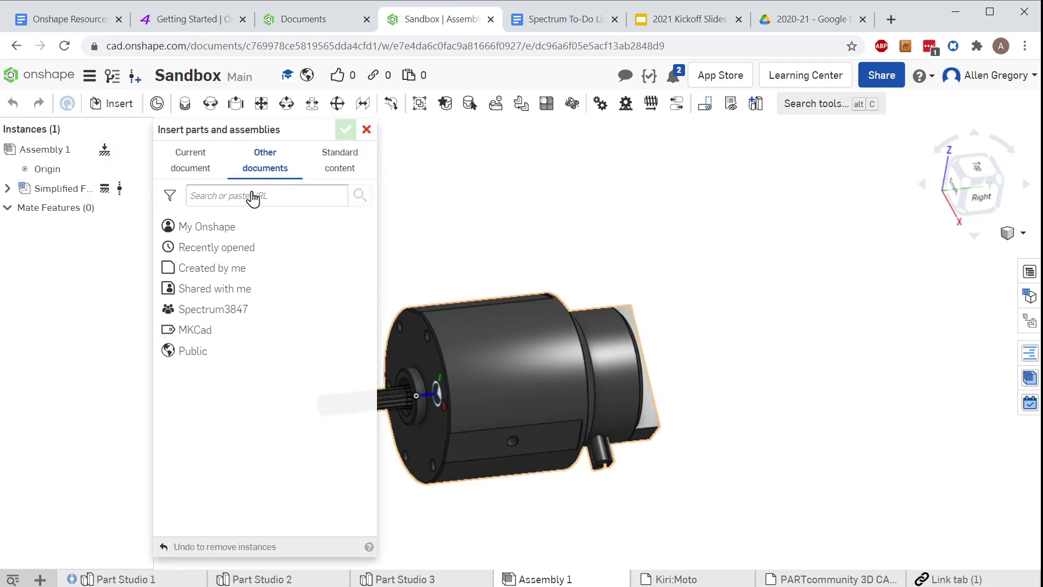
click(215, 341)
scroll(297, 380, down, 3)
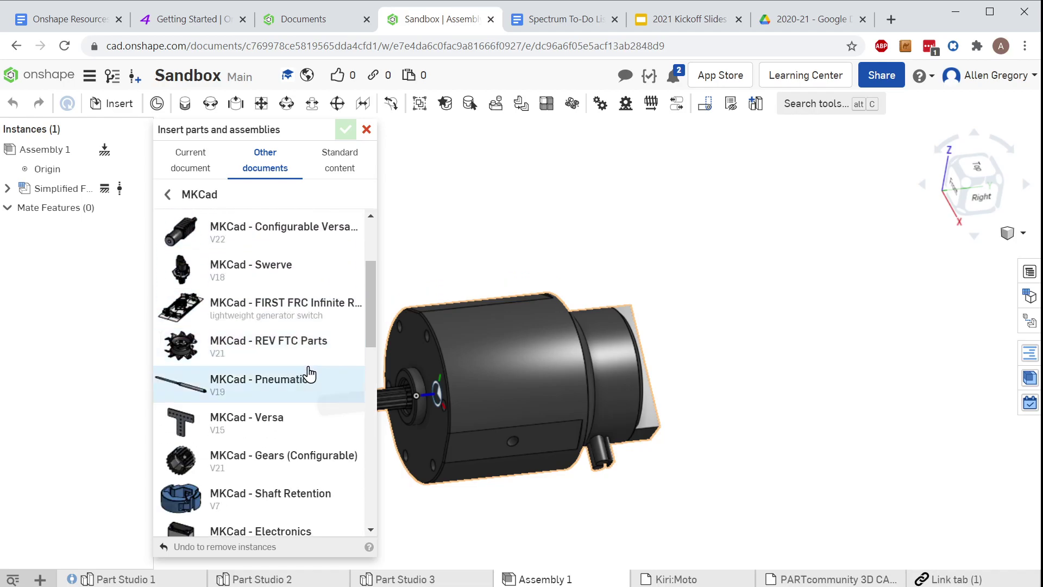
scroll(455, 403, up, 5)
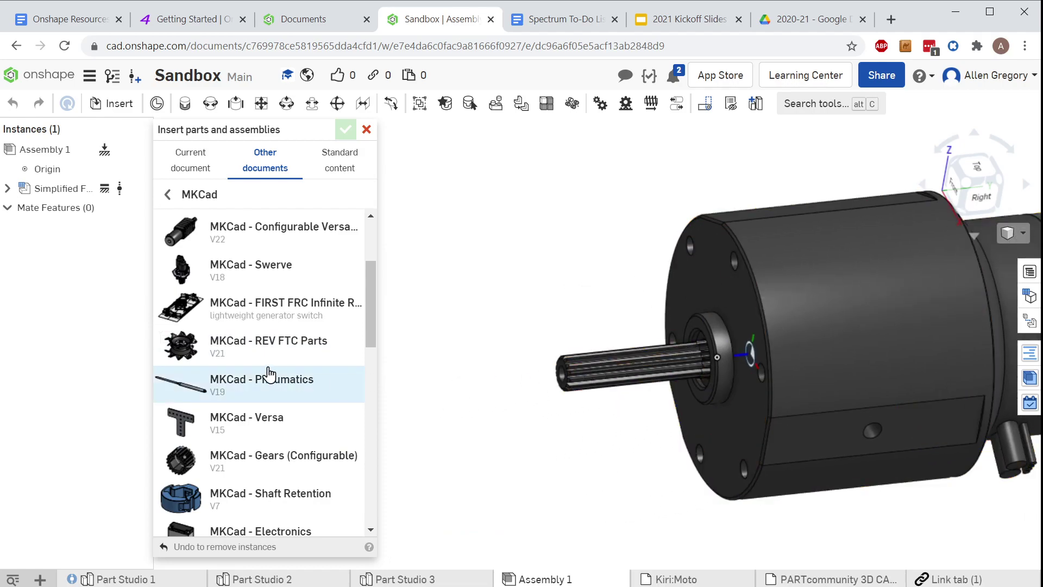
scroll(255, 413, down, 6)
scroll(288, 405, down, 5)
drag(369, 462, 368, 490)
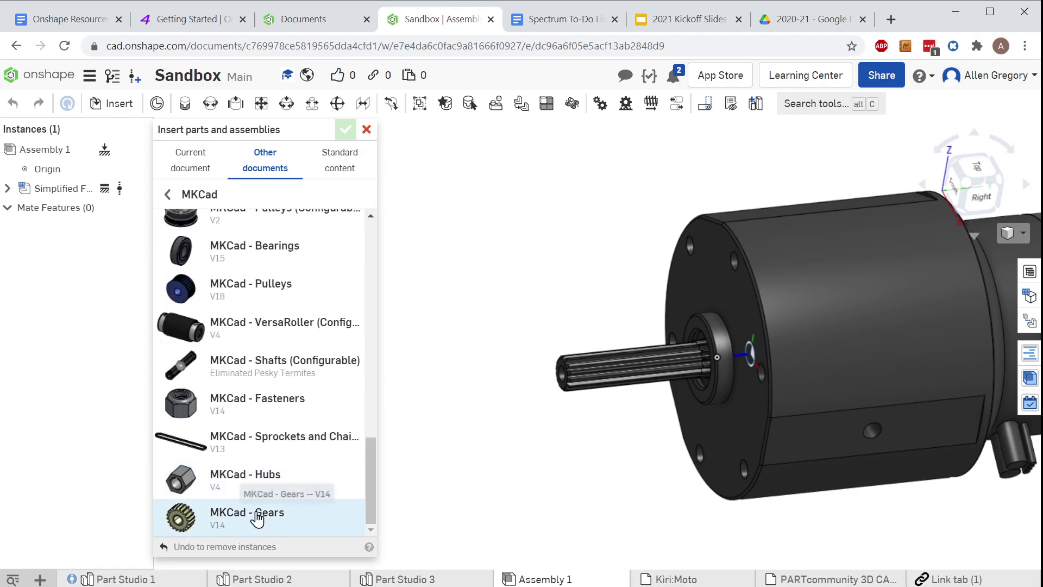
click(254, 532)
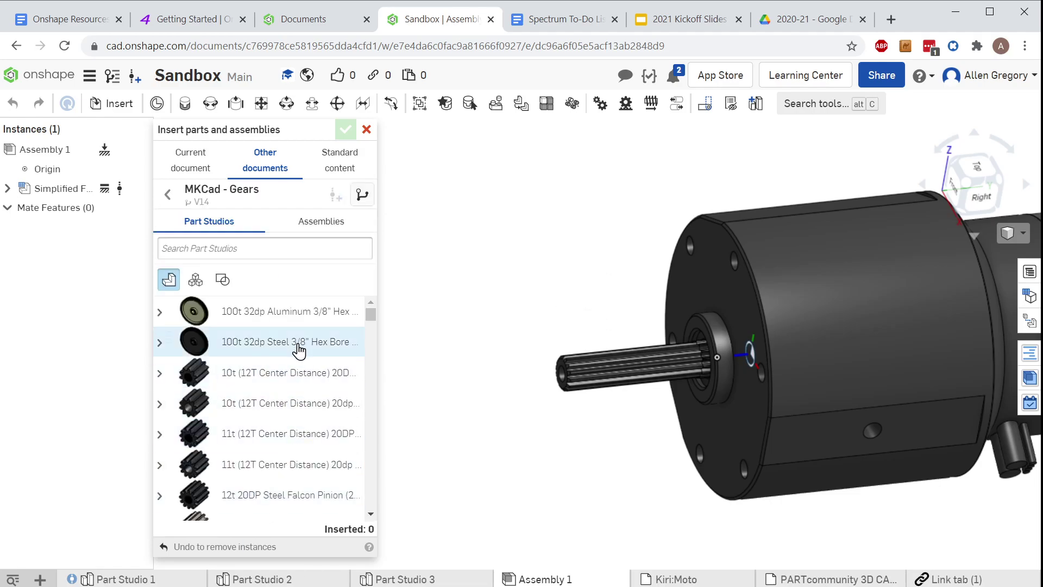
- Search the MKCad - Gears part studios for "falcon" and look through the matching pinions
click(199, 251)
text(falcon)
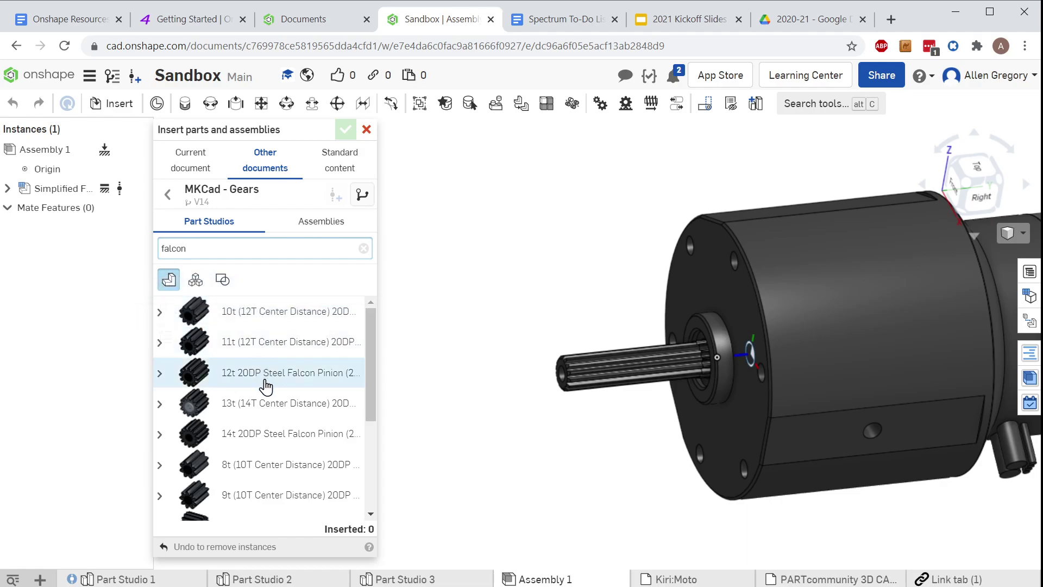
scroll(270, 508, down, 1)
scroll(274, 446, down, 3)
scroll(268, 380, up, 3)
scroll(268, 394, down, 3)
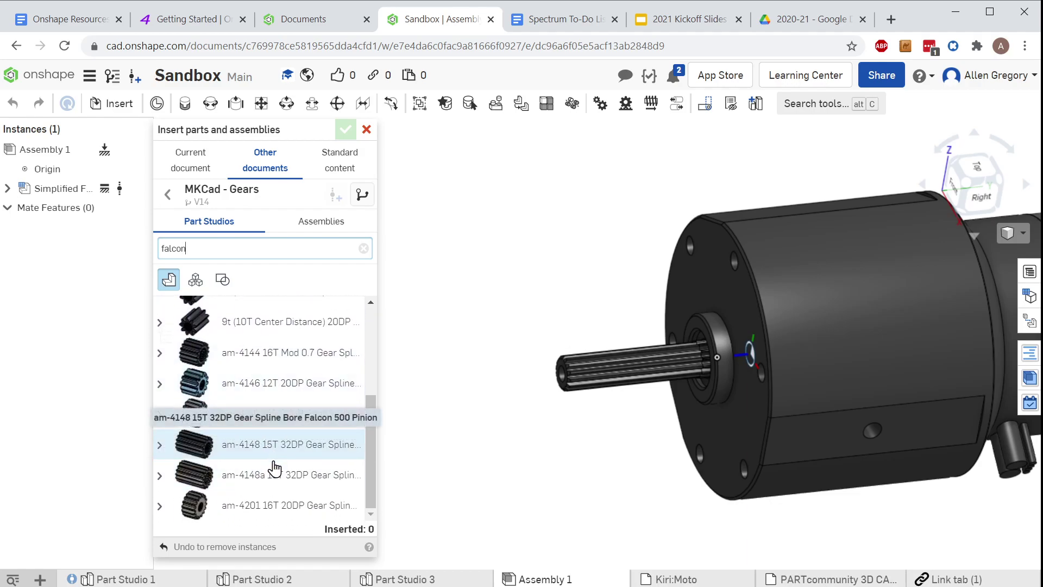
scroll(276, 489, up, 5)
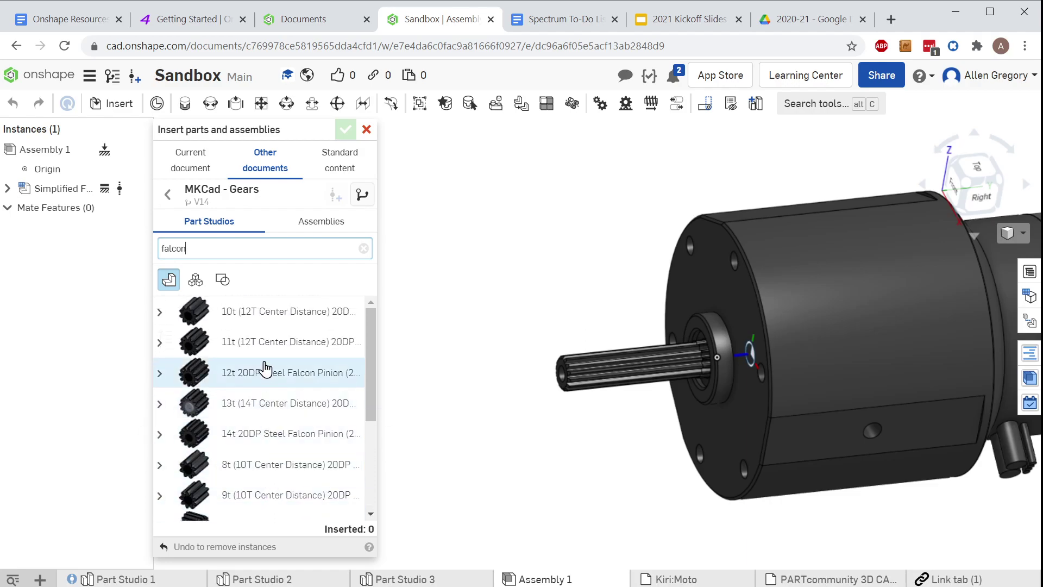
- Insert the 10t (12T Center Distance) 20DP Steel Falcon Pinion (217-6917) beside the motor shaft, restoring the insertion after cancelling it
click(277, 322)
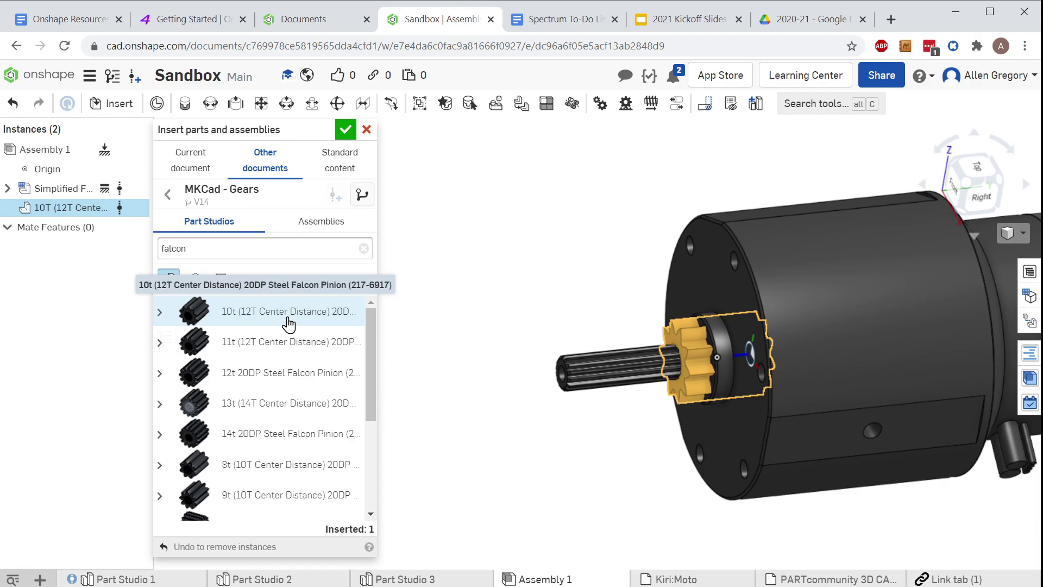
click(288, 324)
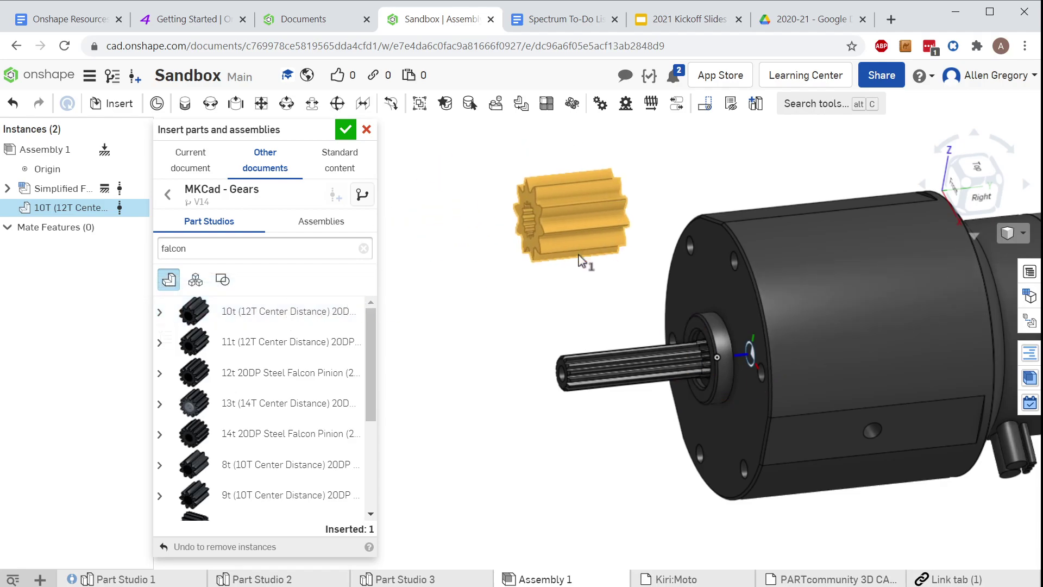
click(549, 264)
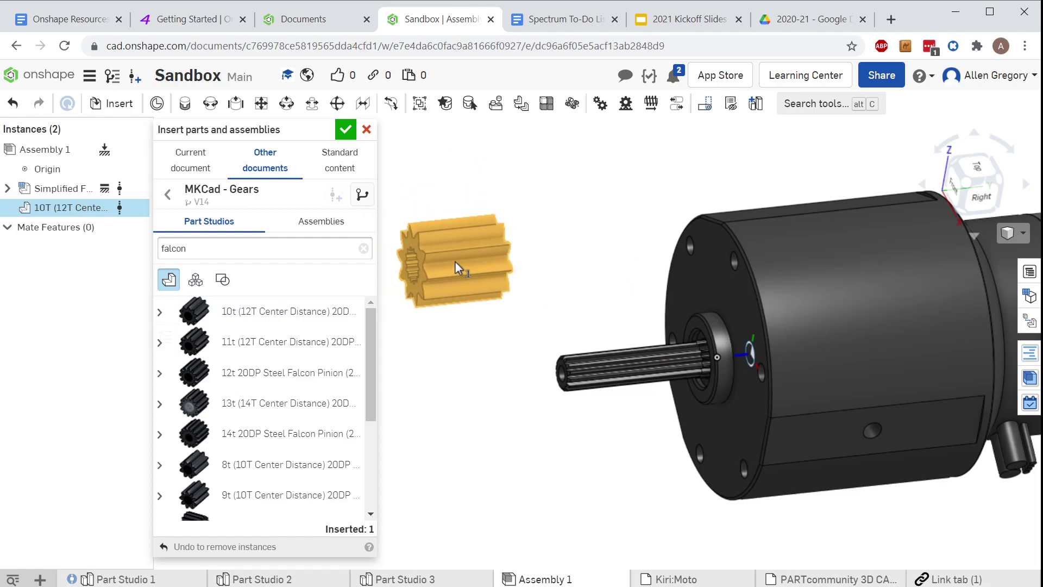
click(366, 130)
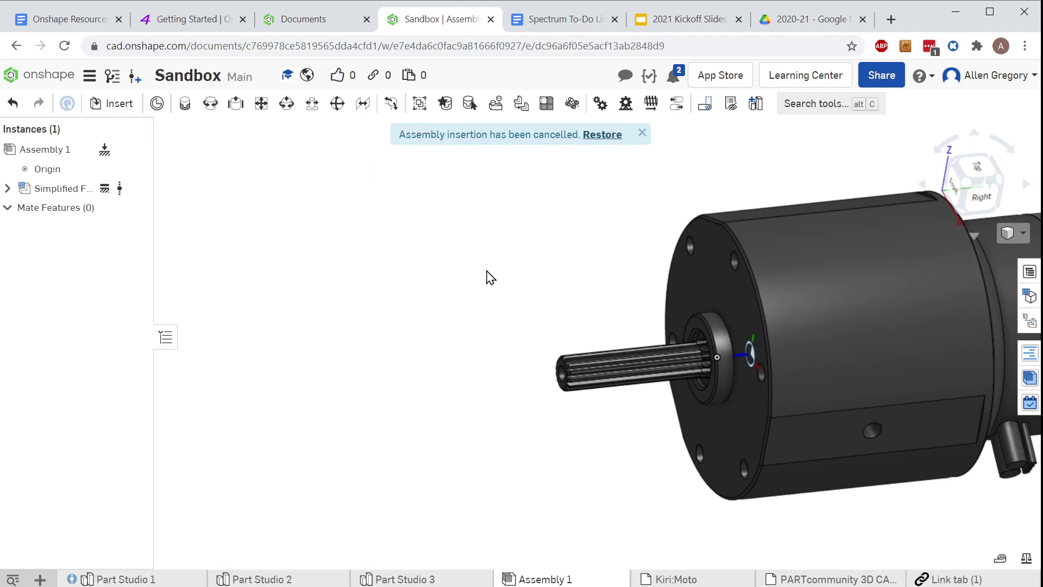
click(602, 138)
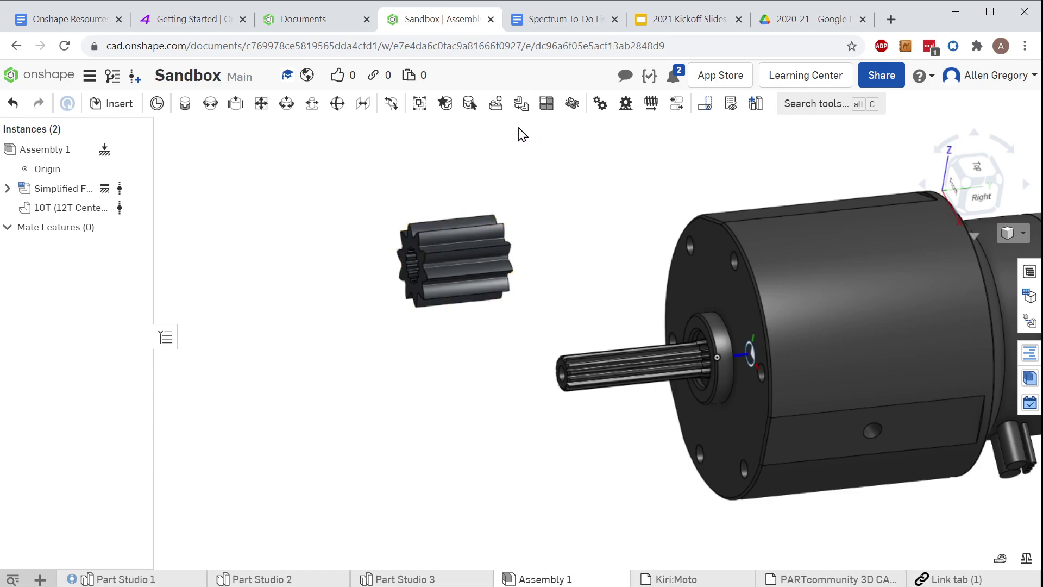
- Move the 10t pinion by eye toward the axis of the motor shaft and check its position from several angles
scroll(540, 285, down, 3)
right_drag(534, 280, 396, 345)
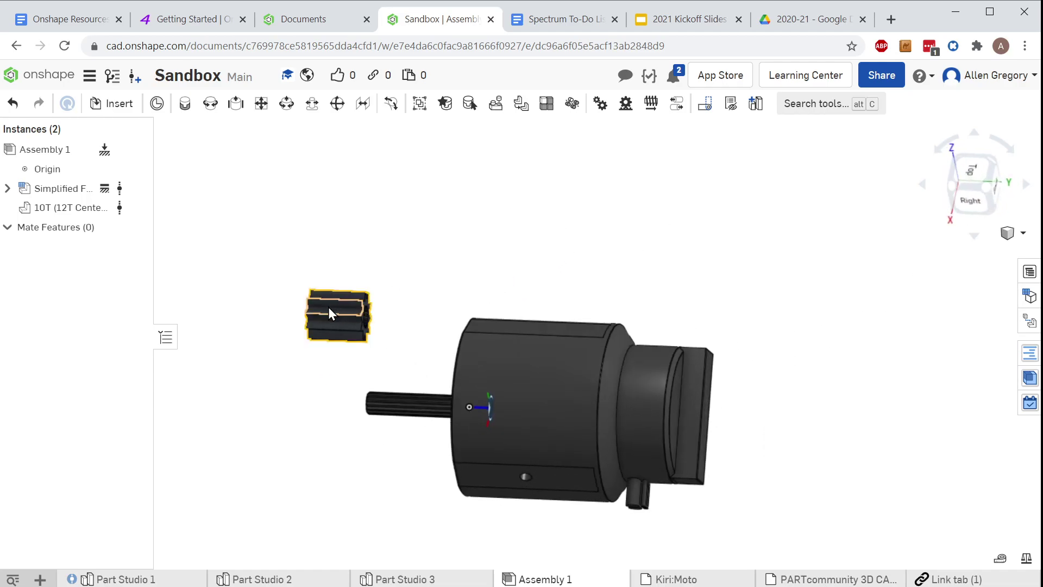
drag(328, 309, 271, 369)
scroll(338, 391, up, 3)
middle_drag(457, 329, 488, 326)
right_drag(488, 326, 471, 340)
scroll(478, 280, up, 2)
middle_drag(476, 296, 324, 262)
right_drag(324, 266, 450, 270)
scroll(494, 270, up, 3)
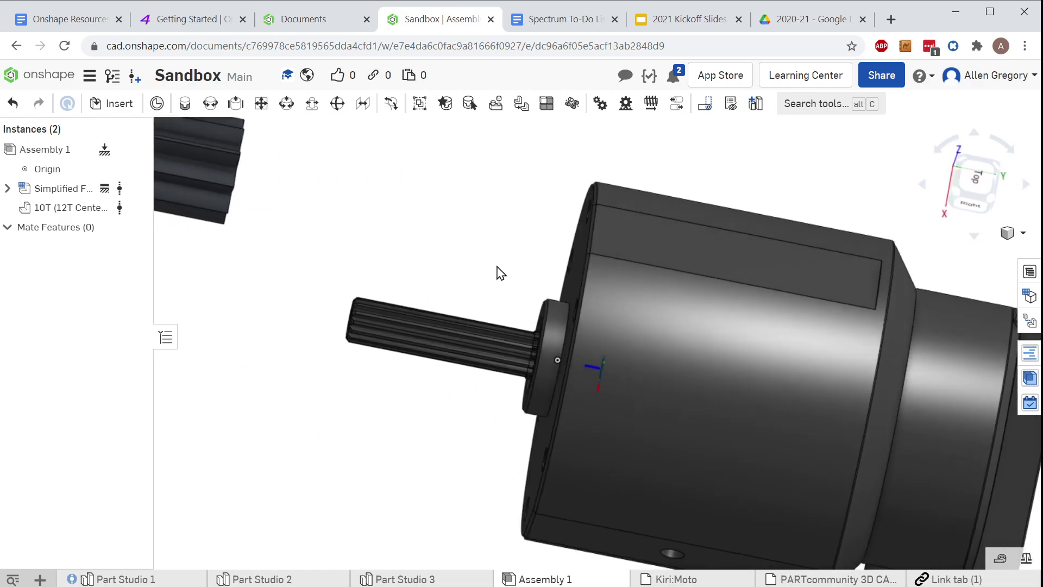
scroll(467, 283, down, 3)
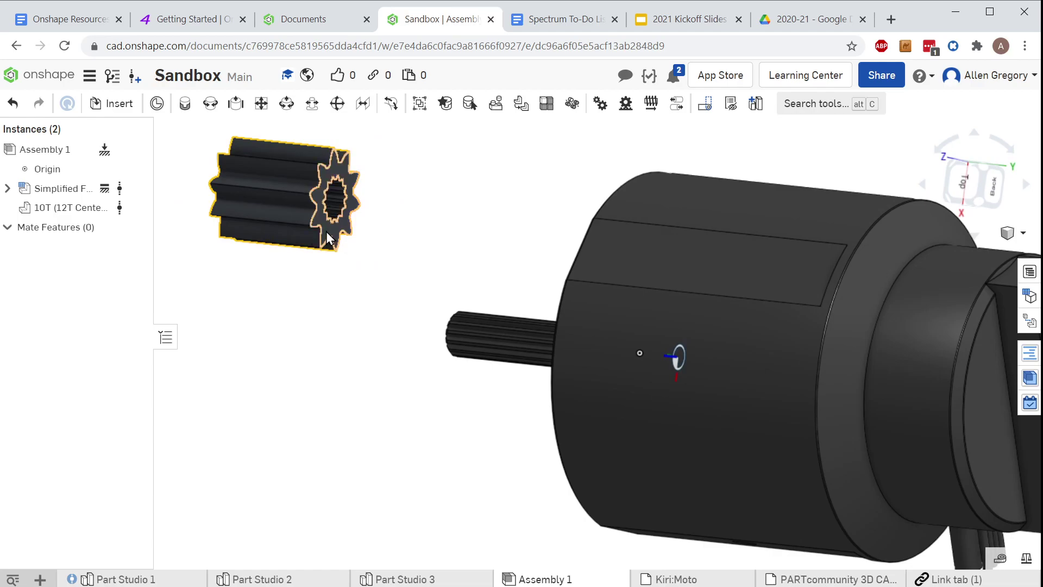
- Try to place the 10t pinion on the motor's splined shaft by eye and inspect the alignment up close
drag(329, 239, 396, 411)
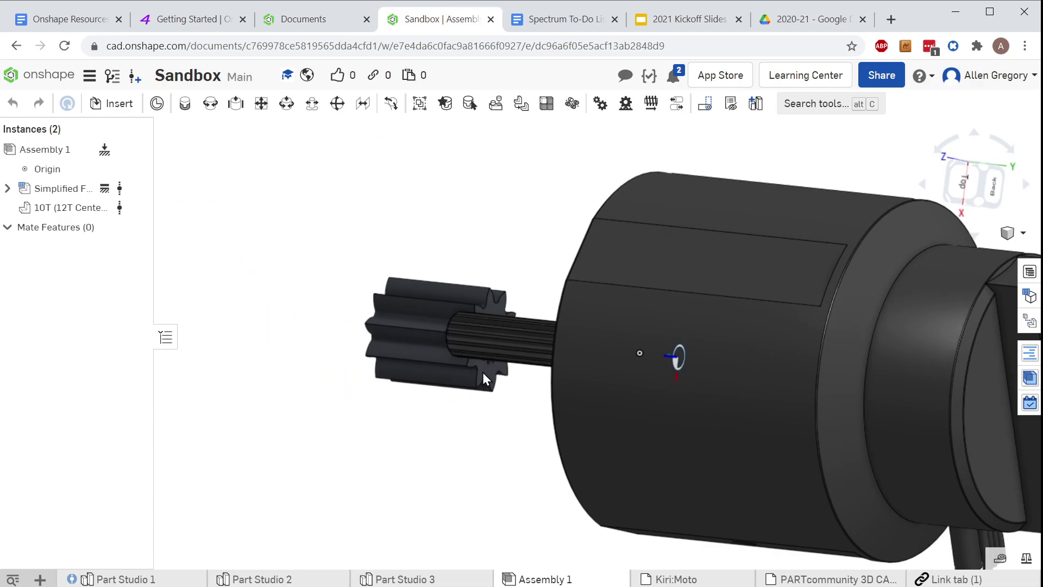
scroll(548, 364, up, 3)
scroll(547, 363, up, 3)
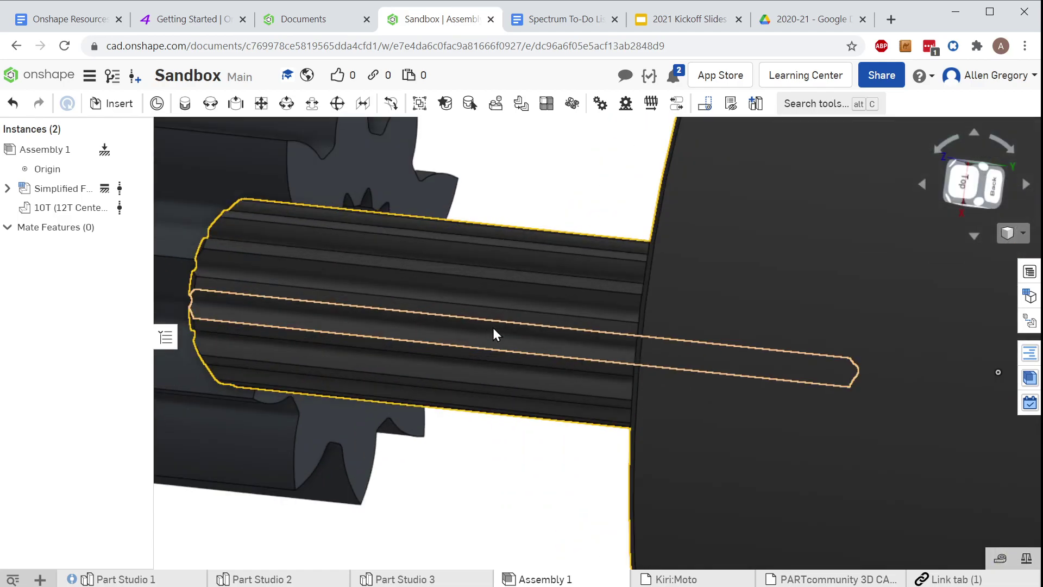
scroll(543, 315, down, 3)
middle_drag(468, 284, 481, 326)
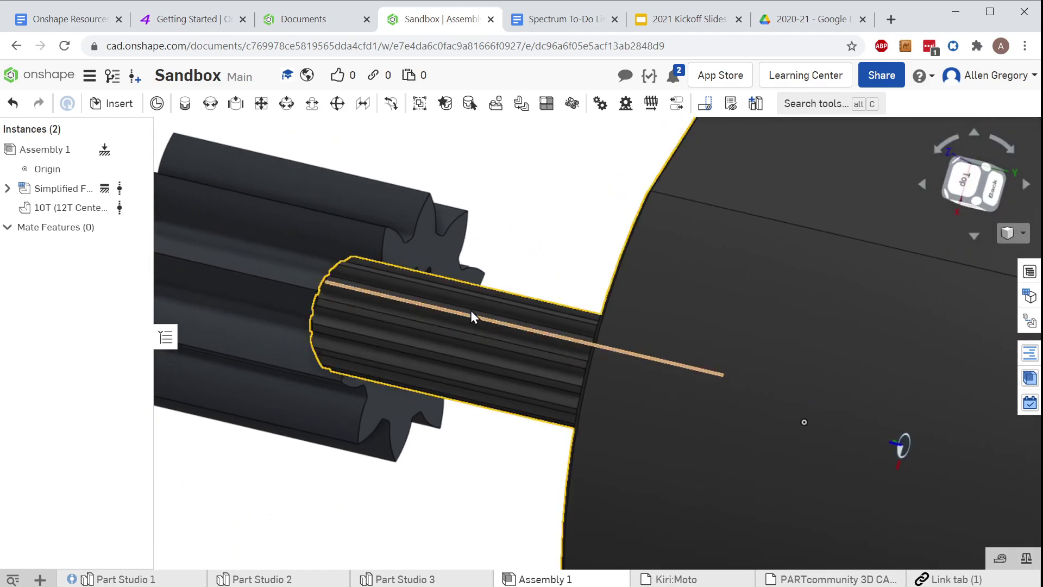
- Move the 10t pinion off the splined shaft so it sits free beyond the shaft end
drag(442, 263, 293, 155)
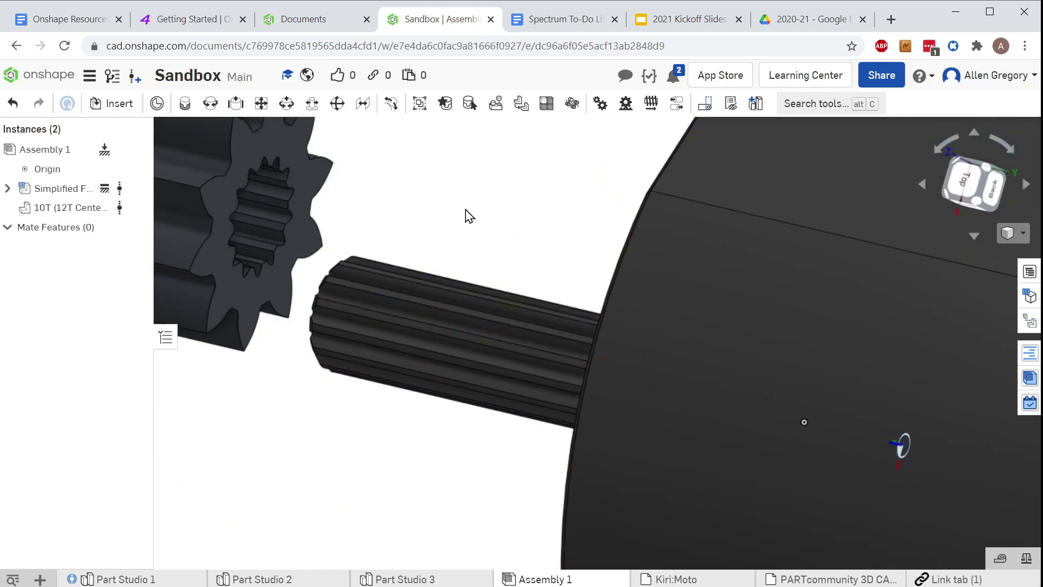
right_drag(466, 214, 402, 221)
scroll(403, 221, down, 3)
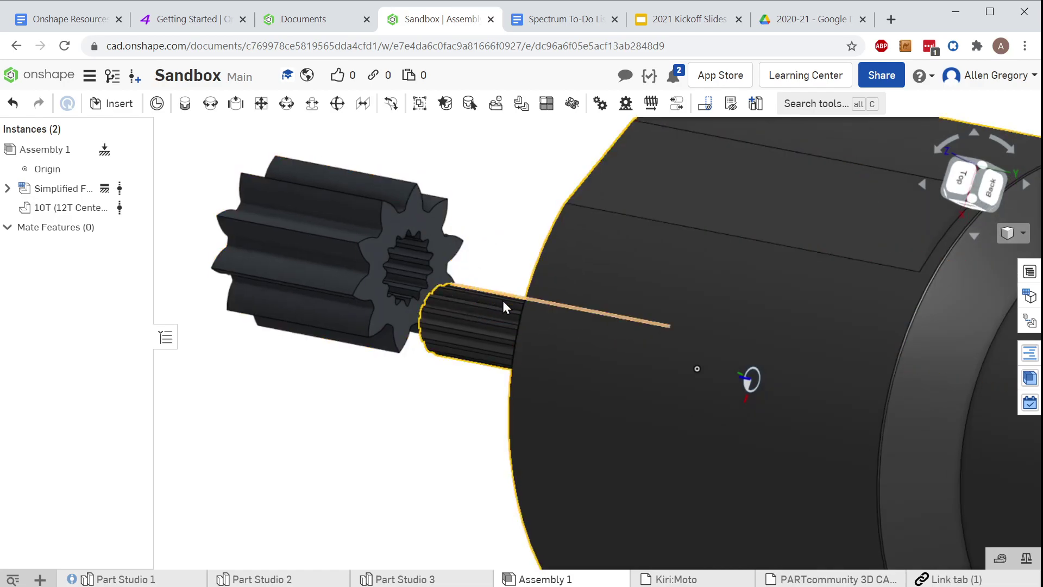
mouse_move(459, 250)
right_down()
mouse_move(468, 246)
mouse_move(468, 273)
mouse_move(489, 258)
mouse_move(464, 263)
right_up()
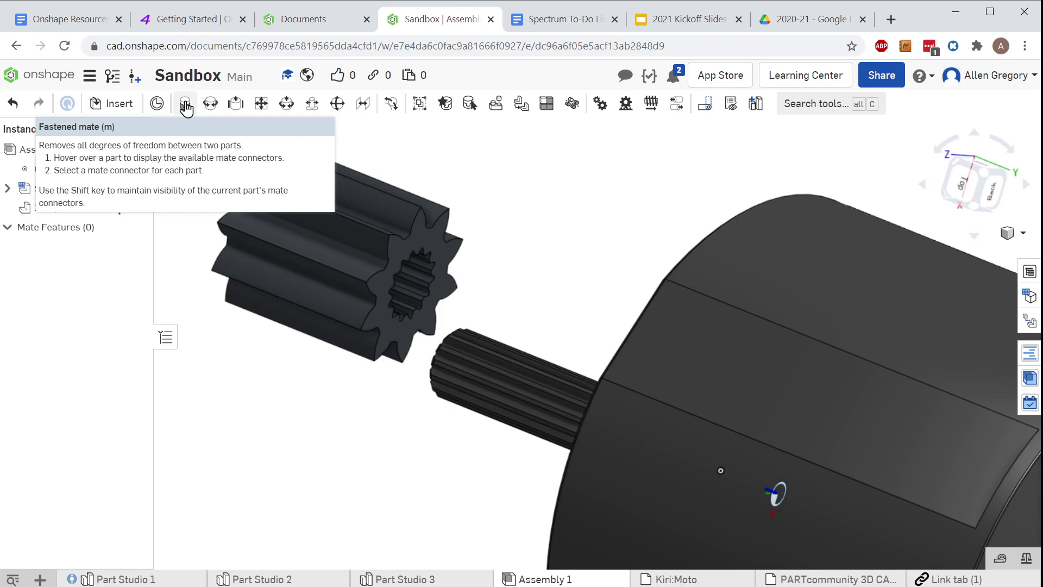
- Start a Fastened mate and select the centre mate connector on the 10t pinion's end face nearest the motor
click(186, 105)
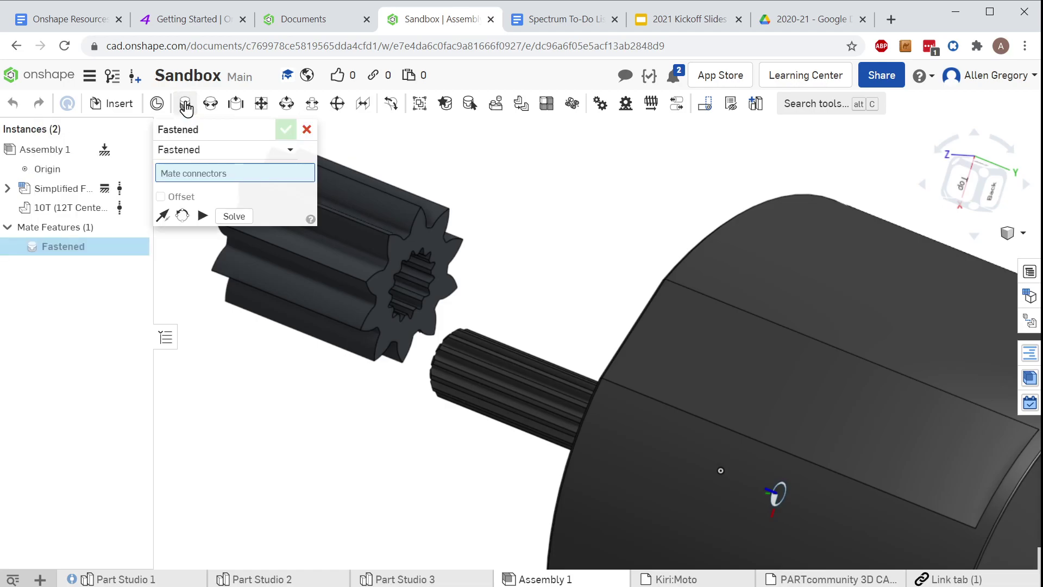
mouse_move(570, 303)
right_down()
mouse_move(594, 284)
mouse_move(648, 308)
mouse_move(598, 294)
mouse_move(575, 314)
right_up()
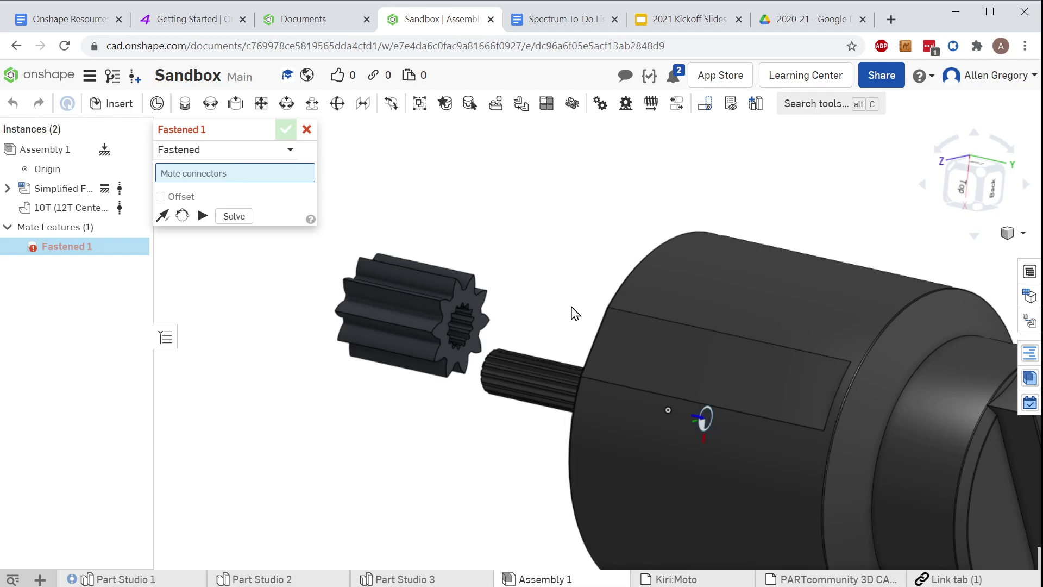
scroll(527, 331, up, 3)
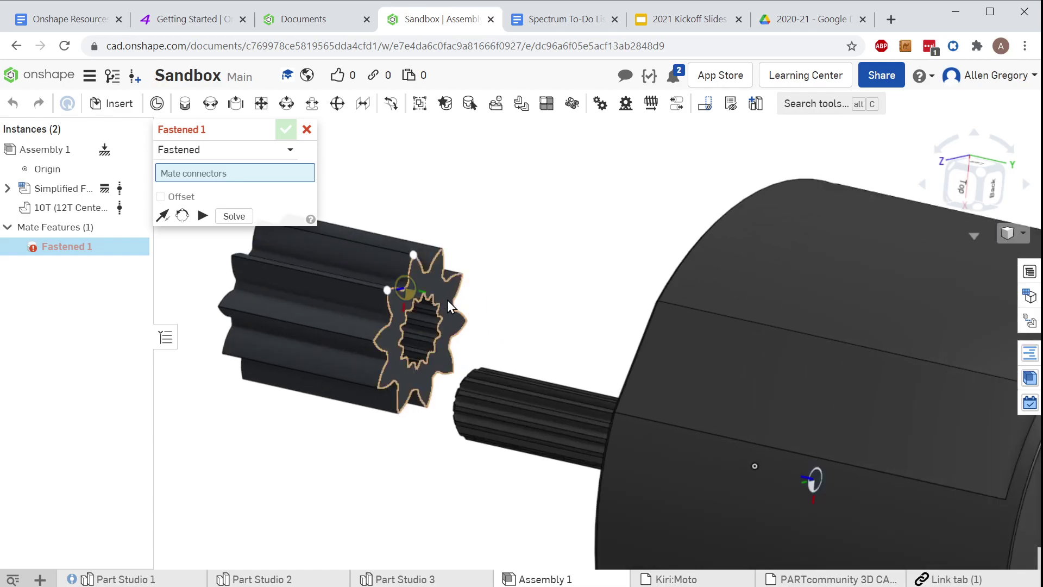
scroll(413, 293, up, 5)
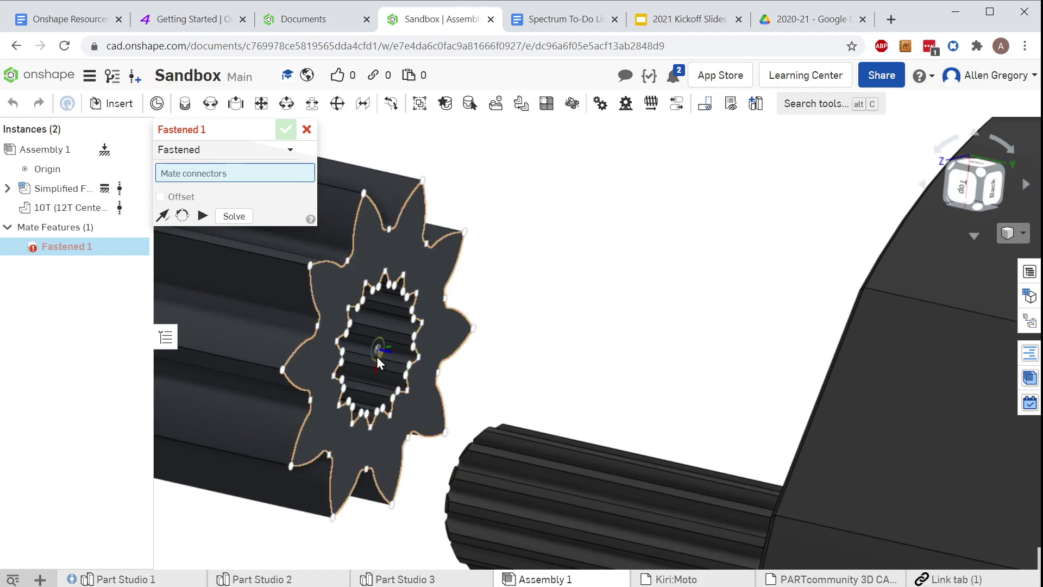
scroll(377, 354, up, 3)
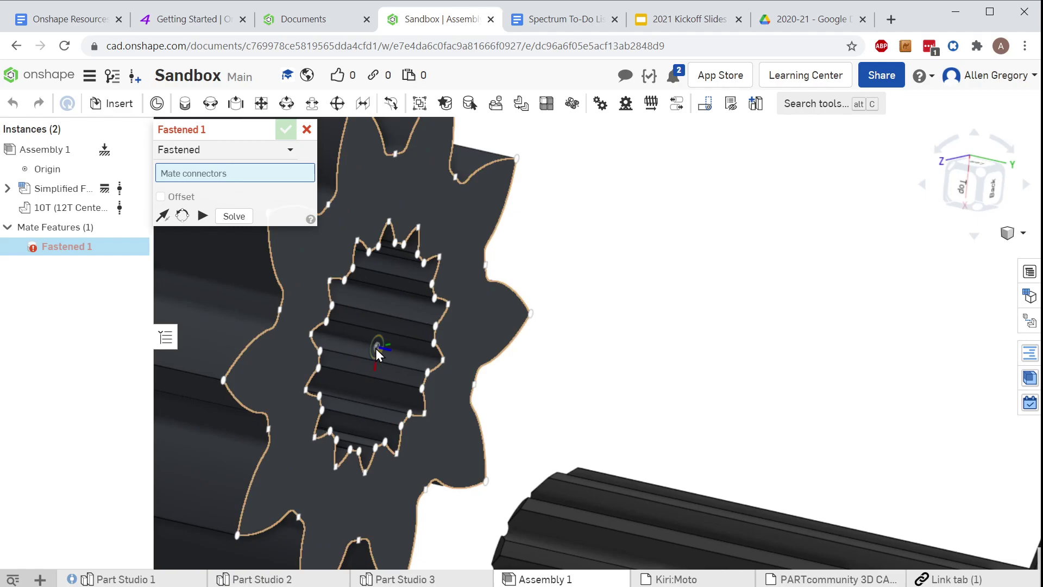
click(376, 347)
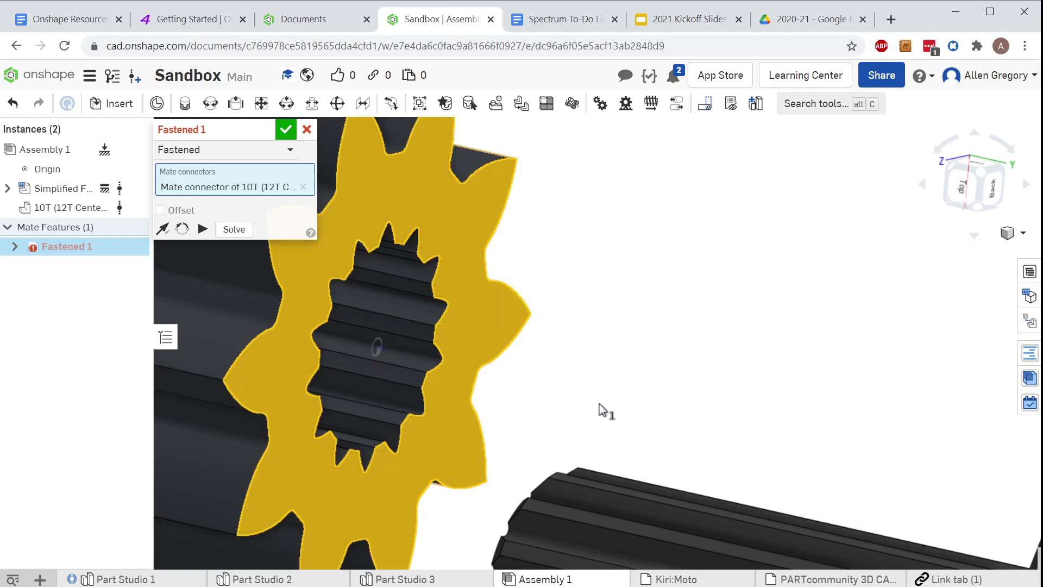
- Select the centre of the raised ring around the motor shaft as the Fastened mate's second connector
scroll(543, 388, down, 3)
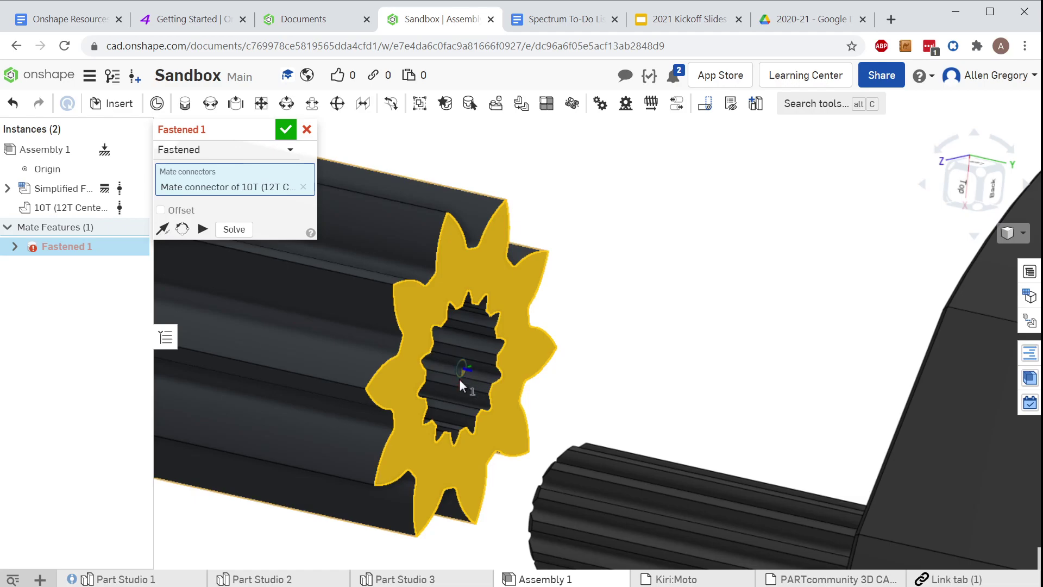
right_drag(624, 401, 659, 395)
scroll(660, 395, down, 4)
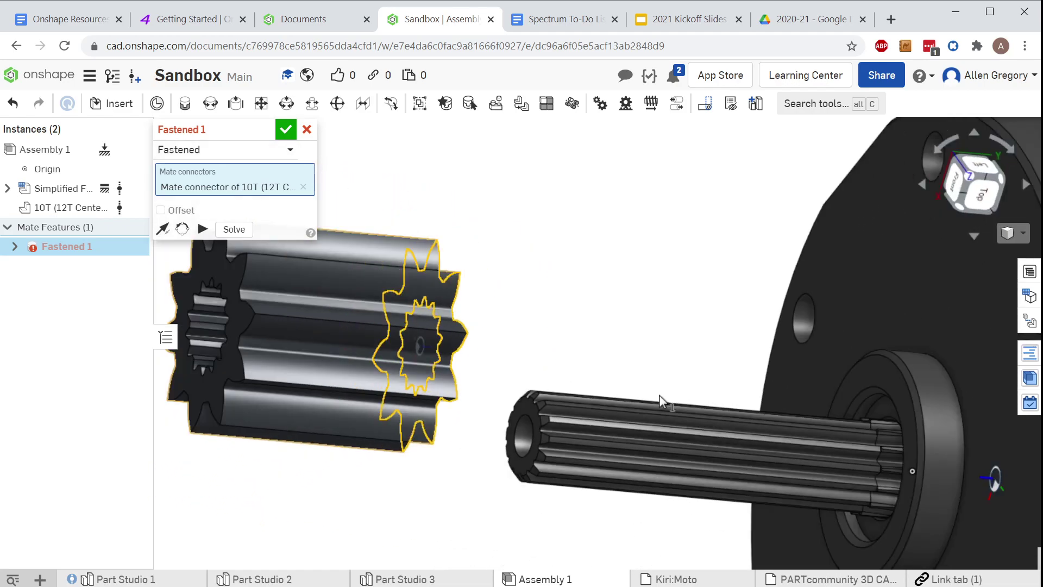
scroll(832, 466, up, 3)
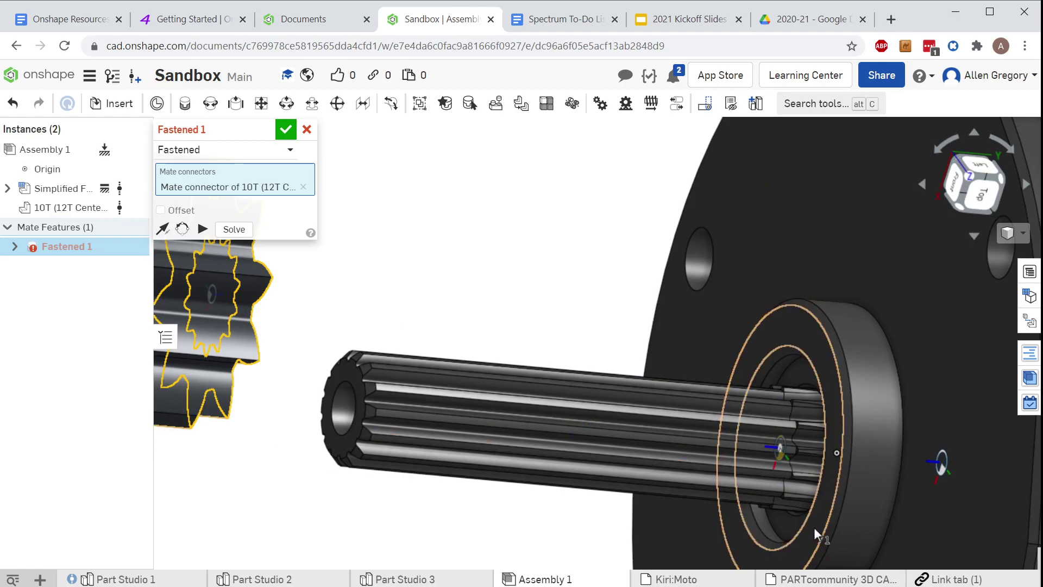
mouse_move(816, 527)
right_down()
mouse_move(849, 521)
mouse_move(804, 521)
mouse_move(823, 513)
right_up()
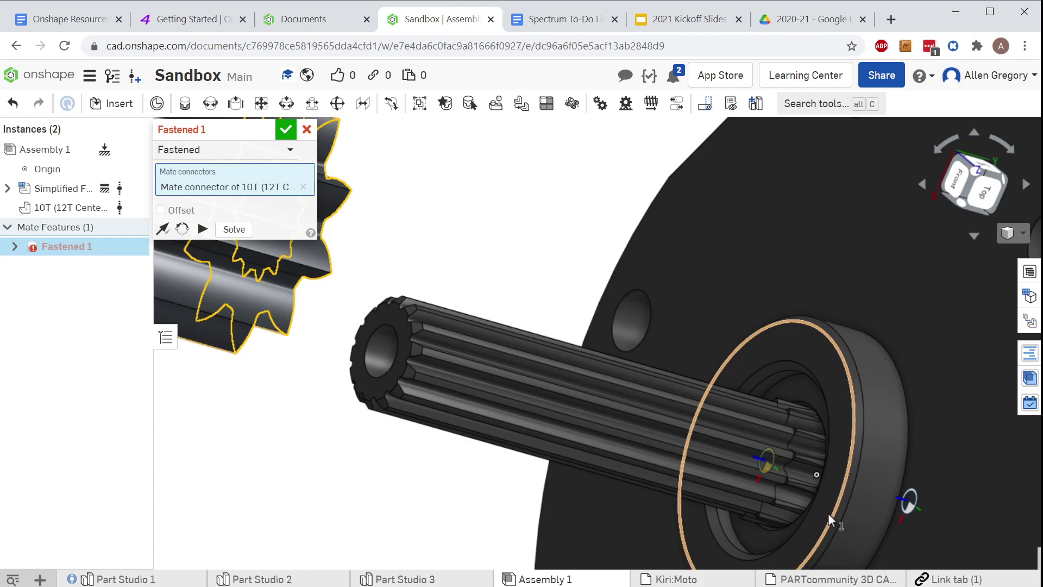
click(824, 510)
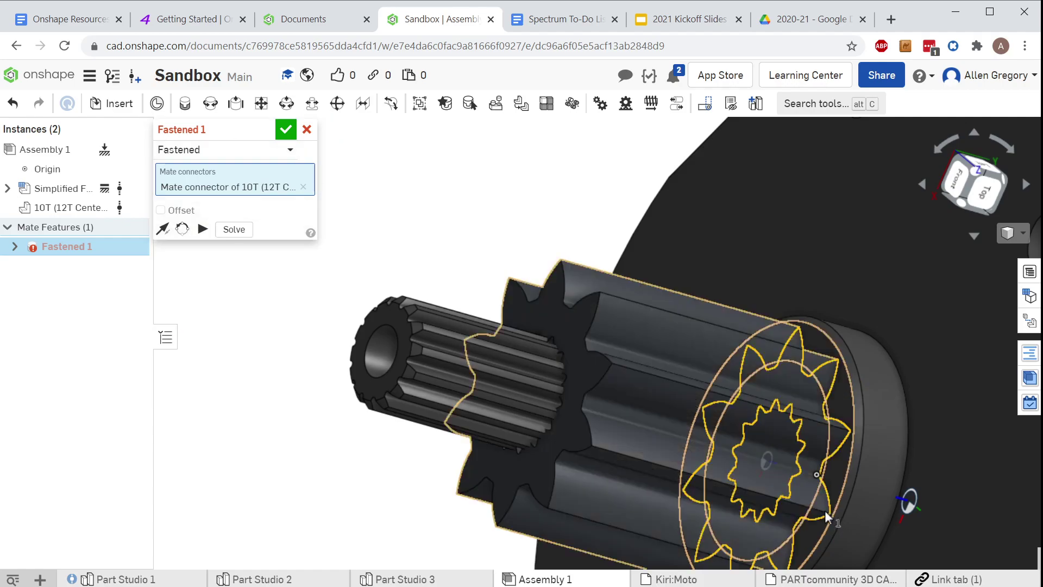
- Inspect where the pinion's end face meets the motor's raised ring from several angles
scroll(701, 435, down, 5)
scroll(678, 431, up, 5)
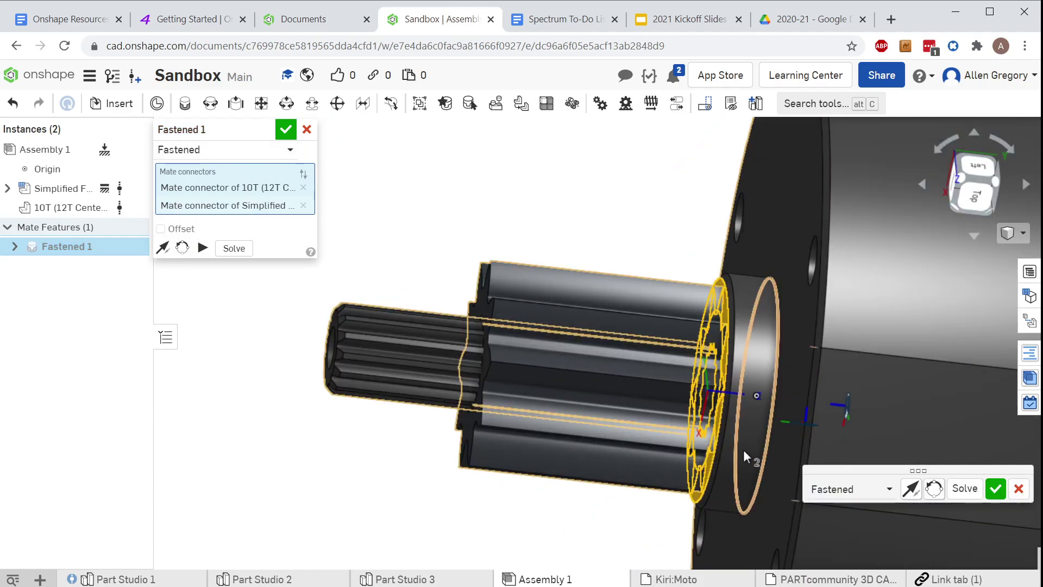
scroll(704, 429, up, 3)
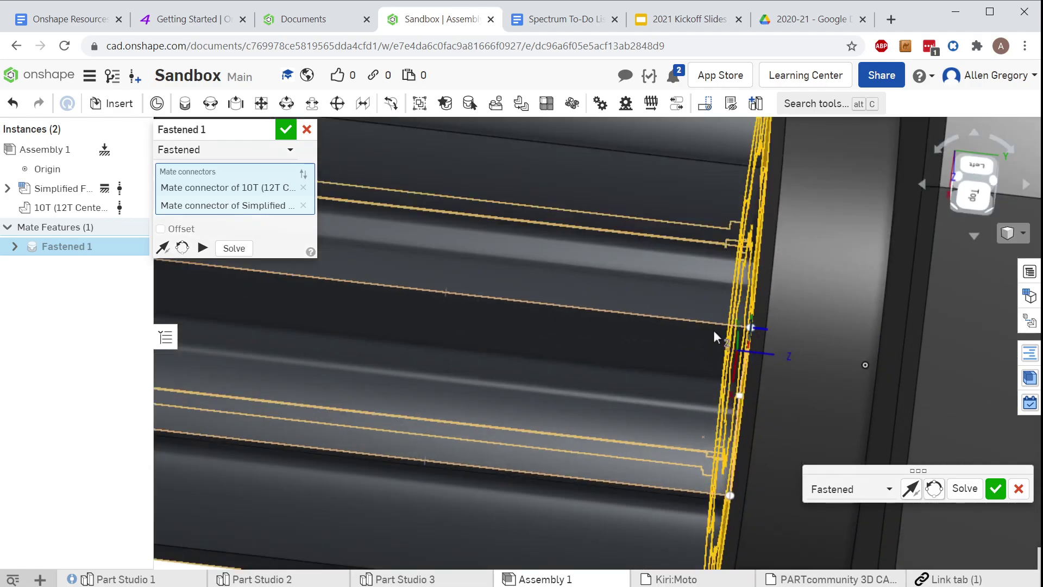
scroll(757, 325, down, 5)
right_drag(758, 247, 778, 257)
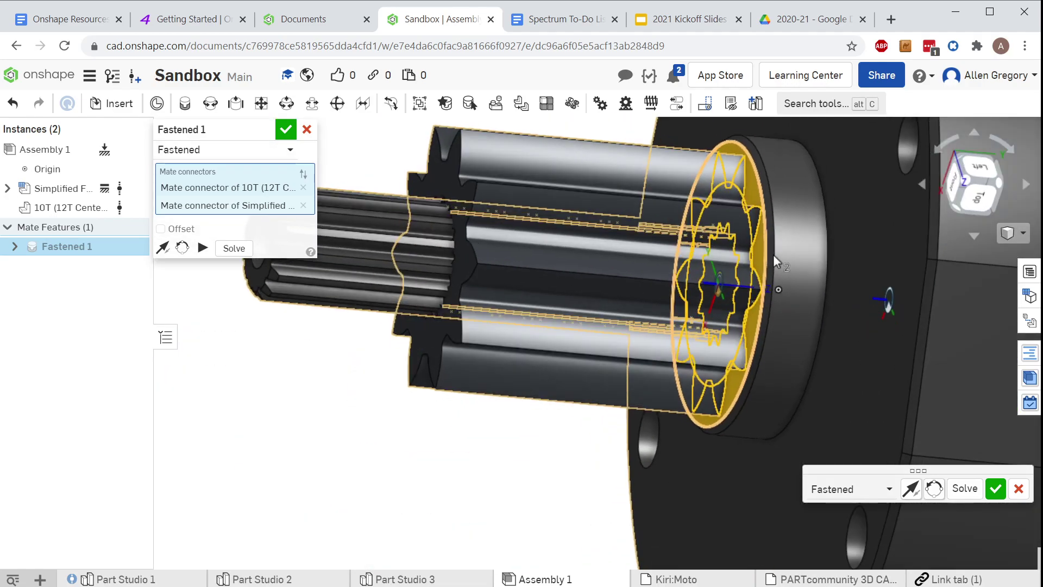
scroll(757, 240, up, 3)
scroll(741, 213, up, 1)
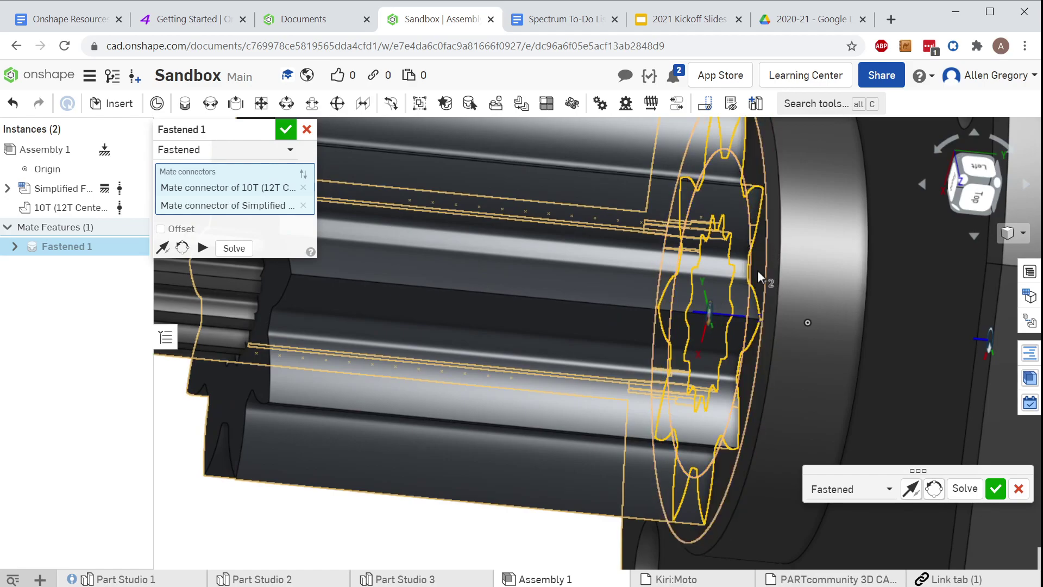
scroll(524, 296, down, 10)
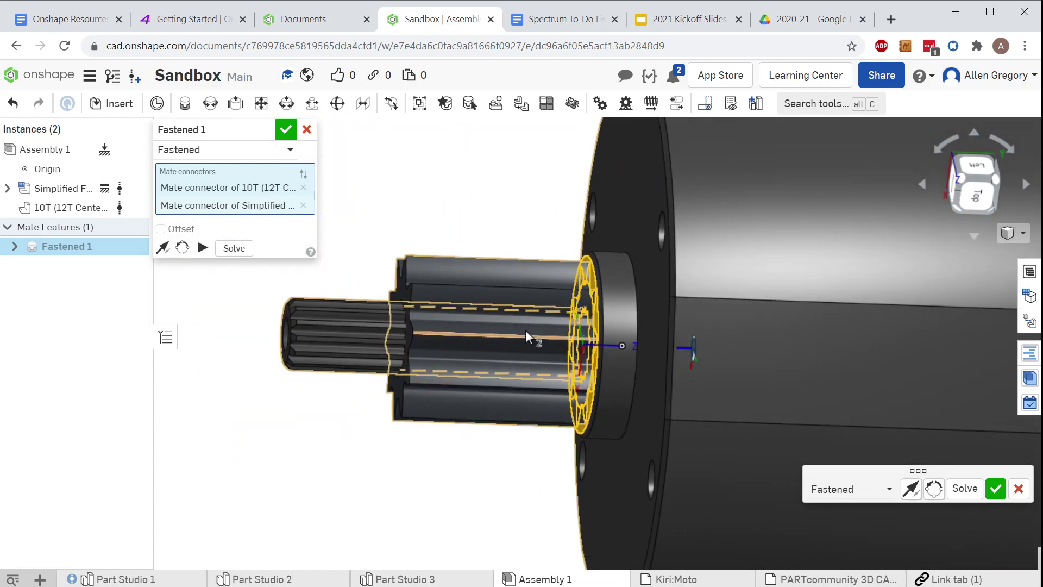
- Enable the offset for the Fastened mate and set its Z distance to 0.25 in
click(164, 231)
click(276, 287)
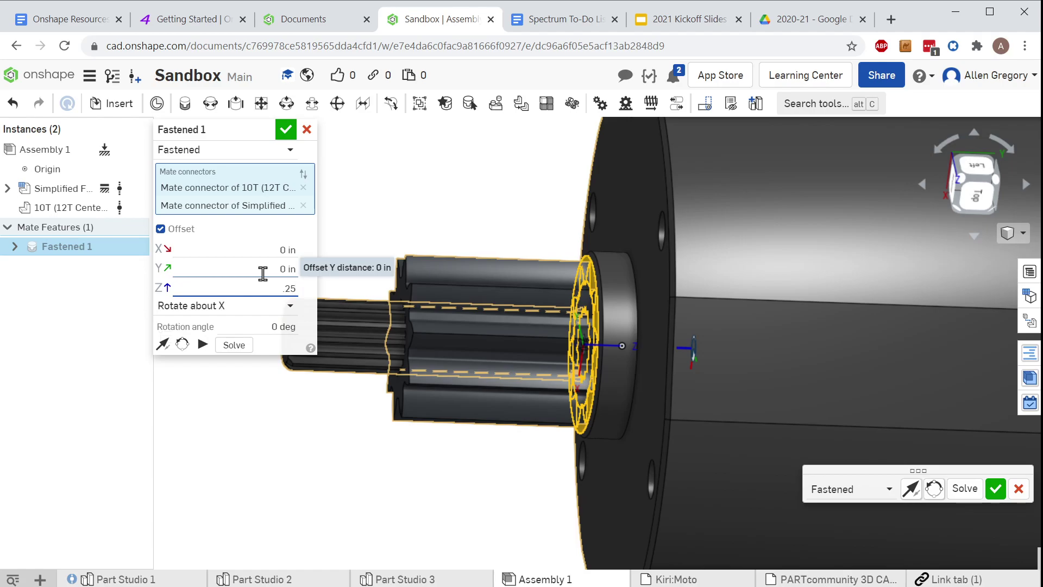
key(Return)
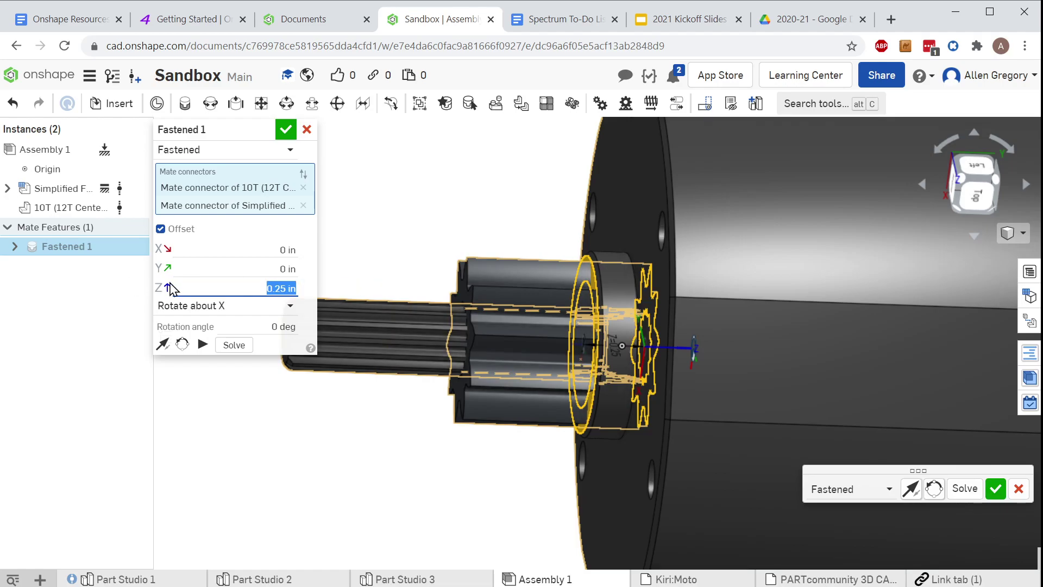
- Reverse the Fastened mate's Z offset to -0.25 in, check the gap between pinion and motor, and accept the mate
click(211, 284)
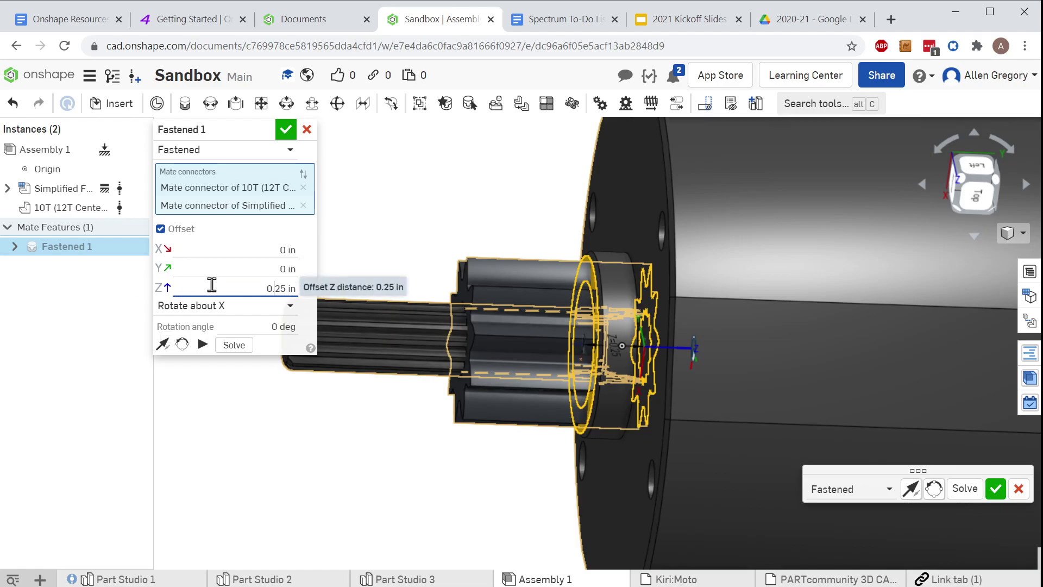
text(-)
key(Return)
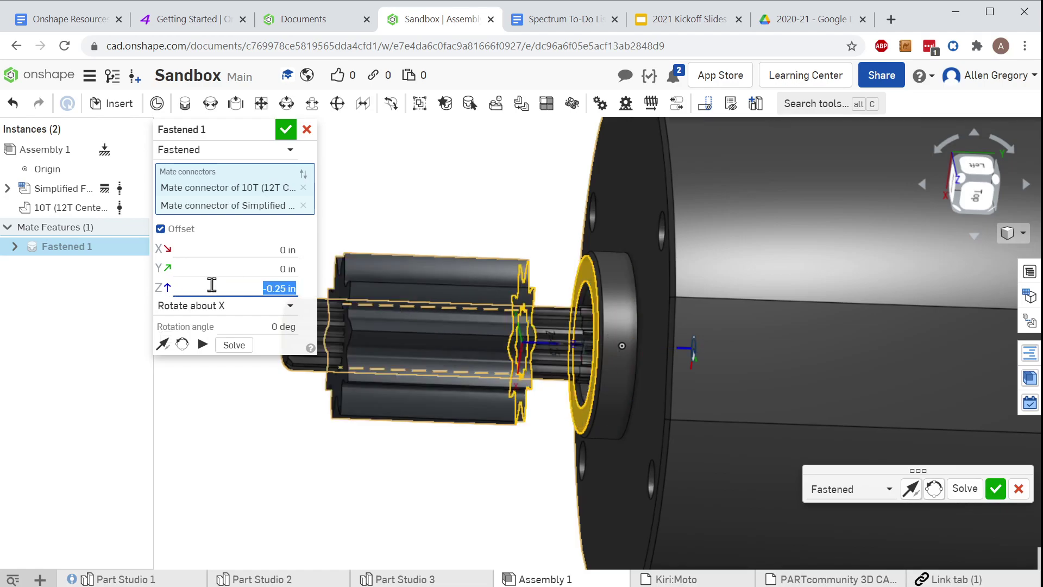
right_drag(511, 347, 472, 308)
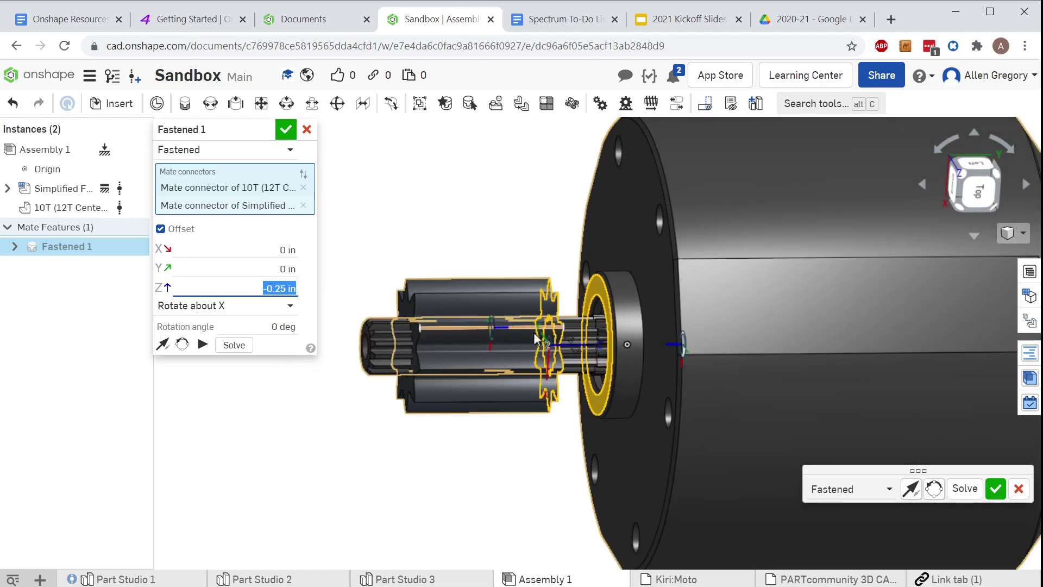
scroll(539, 340, up, 3)
right_drag(655, 348, 419, 342)
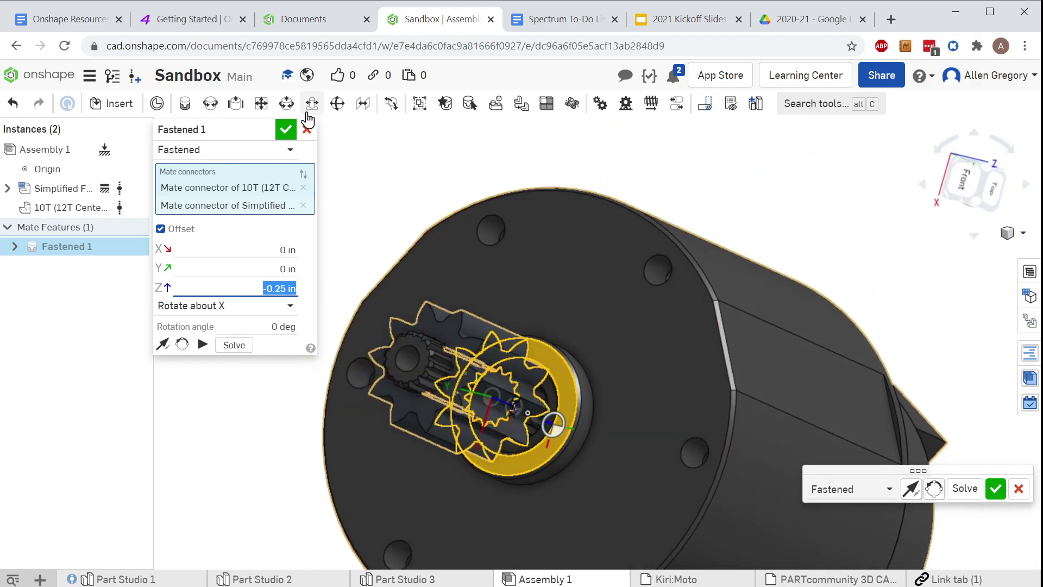
click(286, 131)
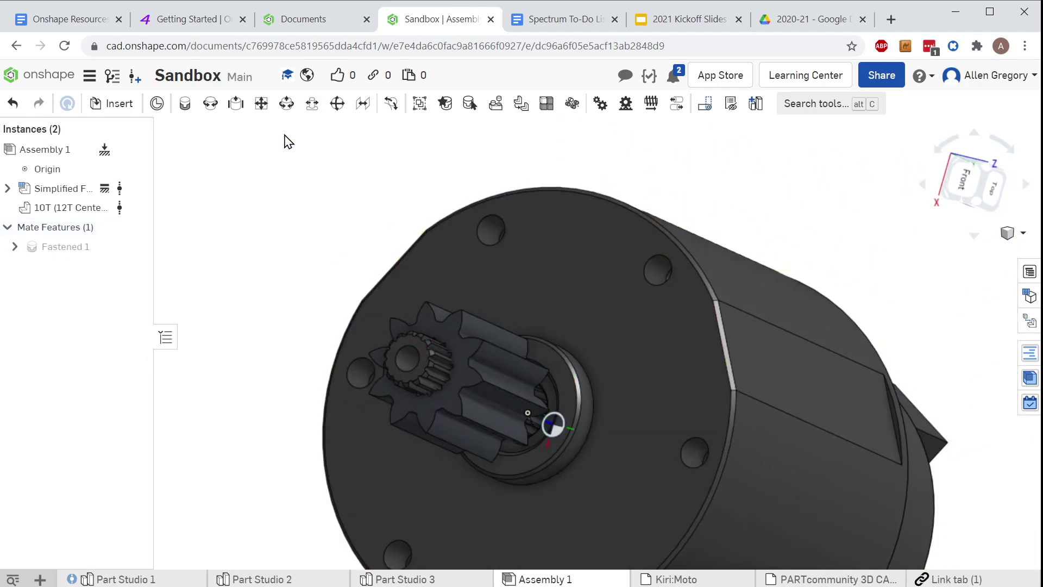
- Edit the pinion's Fastened mate to change its type to Revolute and accept it
right_drag(345, 261, 516, 350)
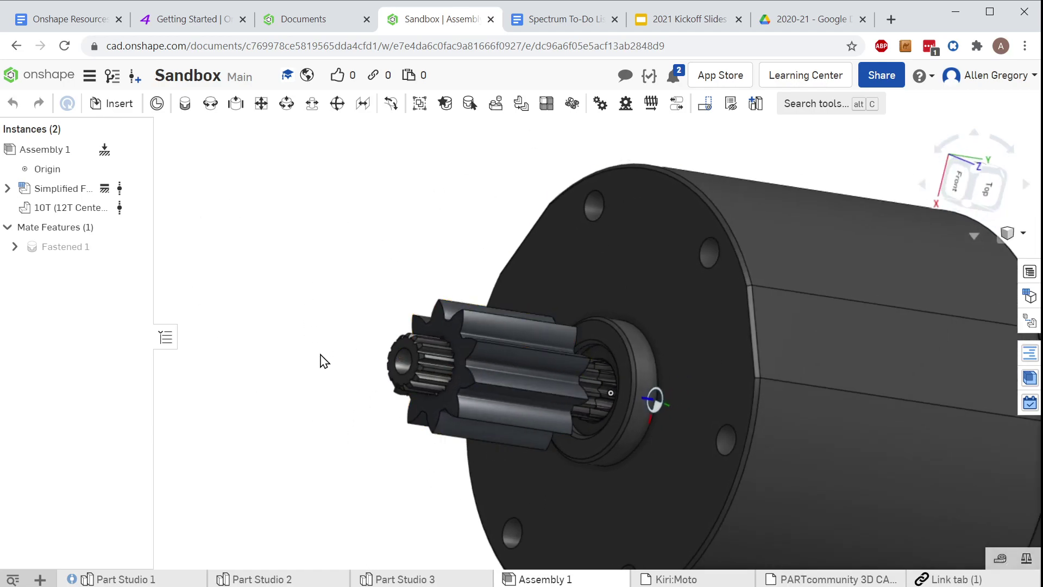
right_drag(659, 352, 635, 364)
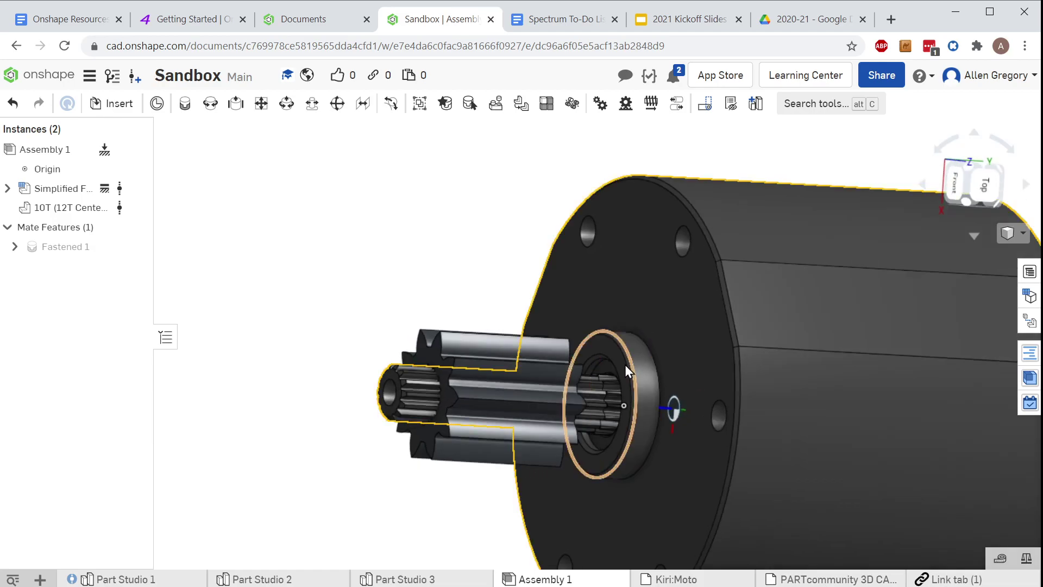
right_click(89, 246)
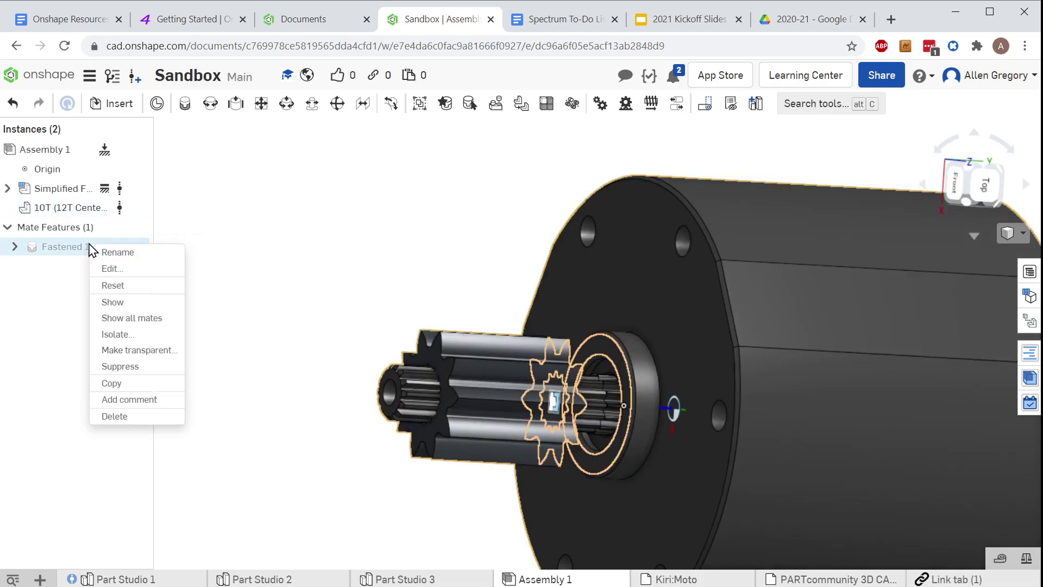
click(114, 269)
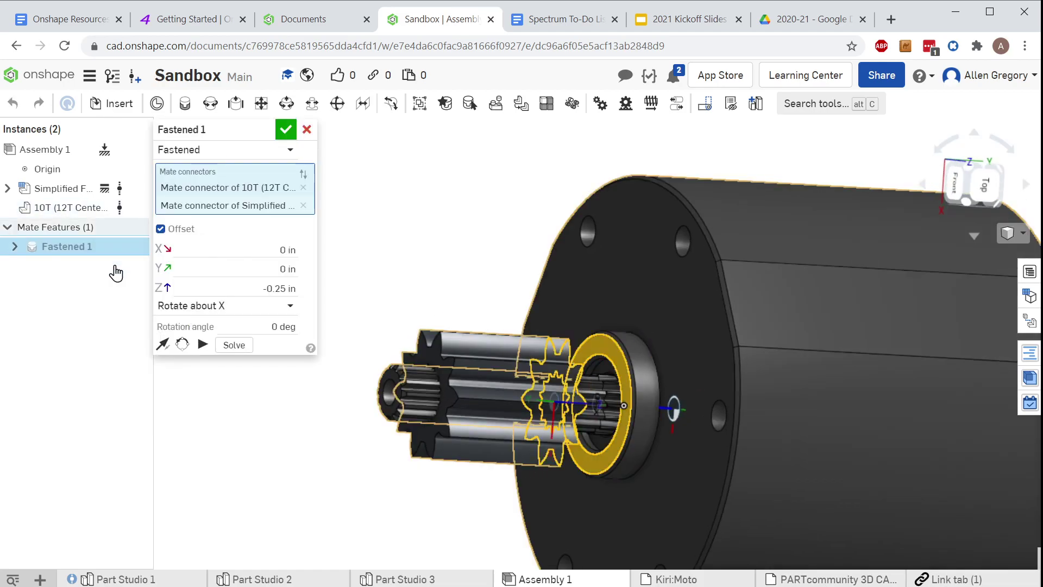
click(267, 153)
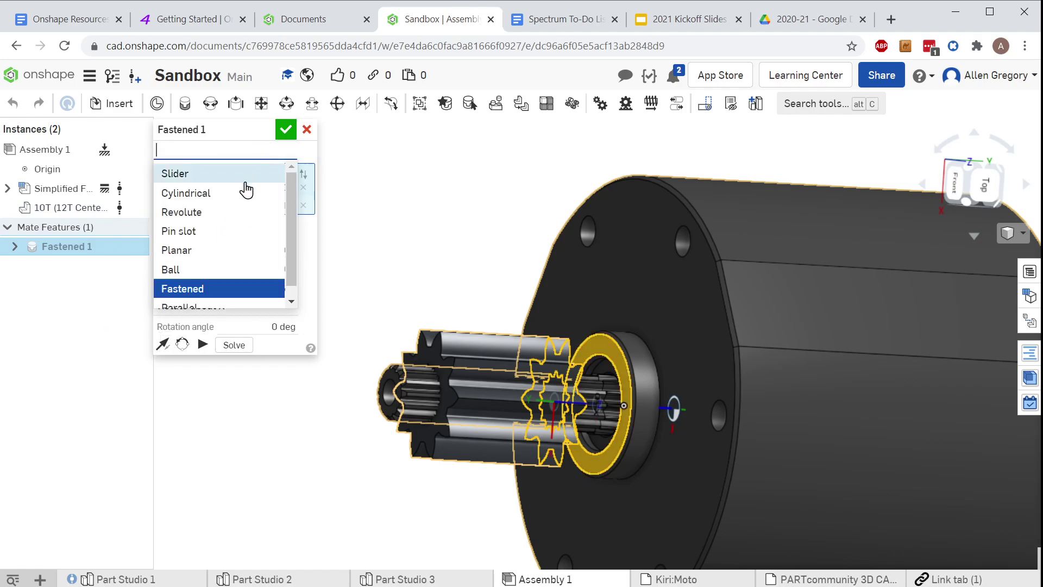
click(213, 215)
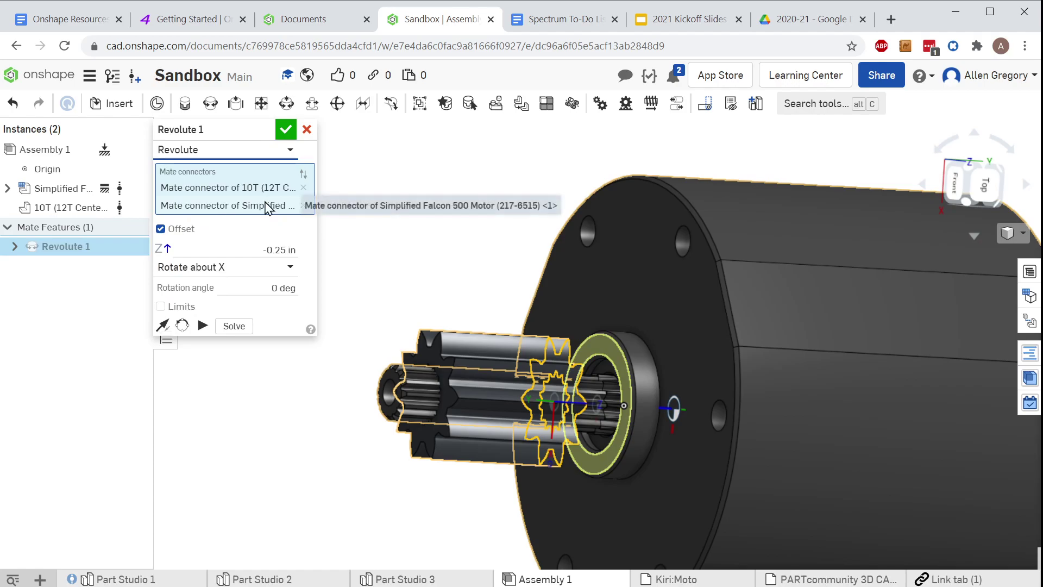
click(288, 136)
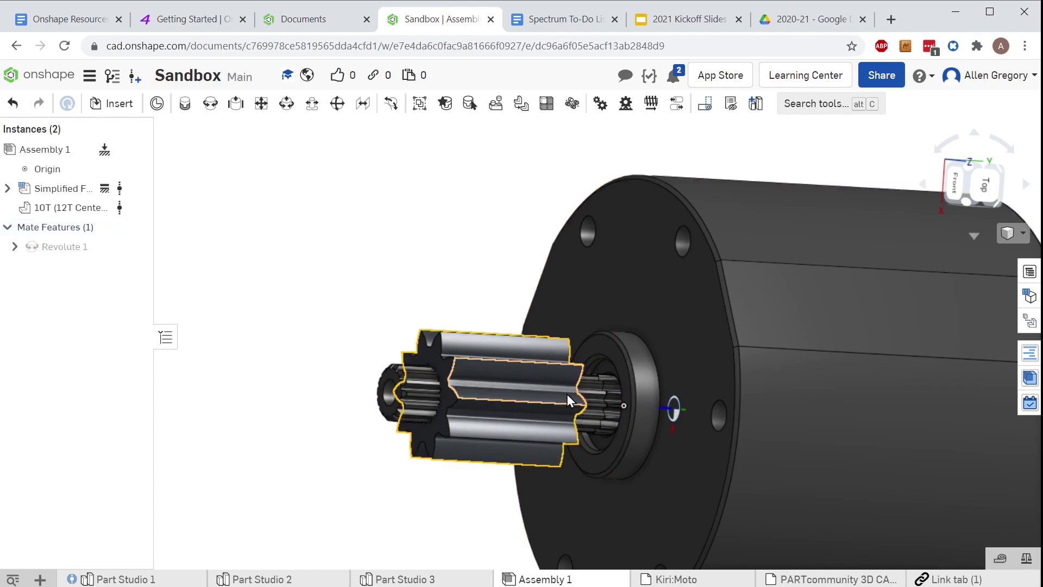
- Rotate the 10t pinion about the motor shaft to test the revolute motion and inspect the splines up close
drag(516, 354, 352, 363)
drag(584, 429, 412, 406)
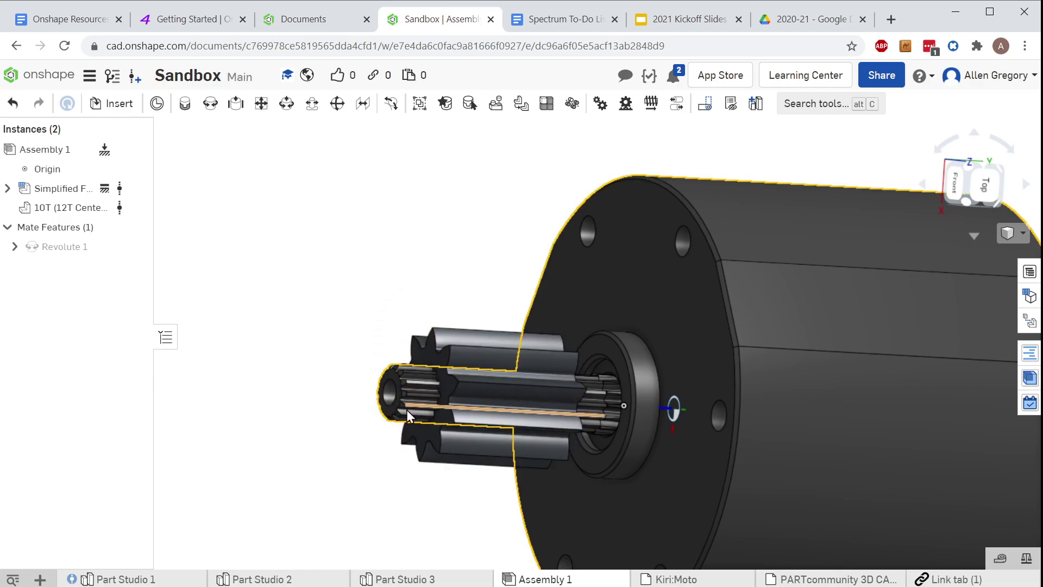
scroll(412, 407, up, 4)
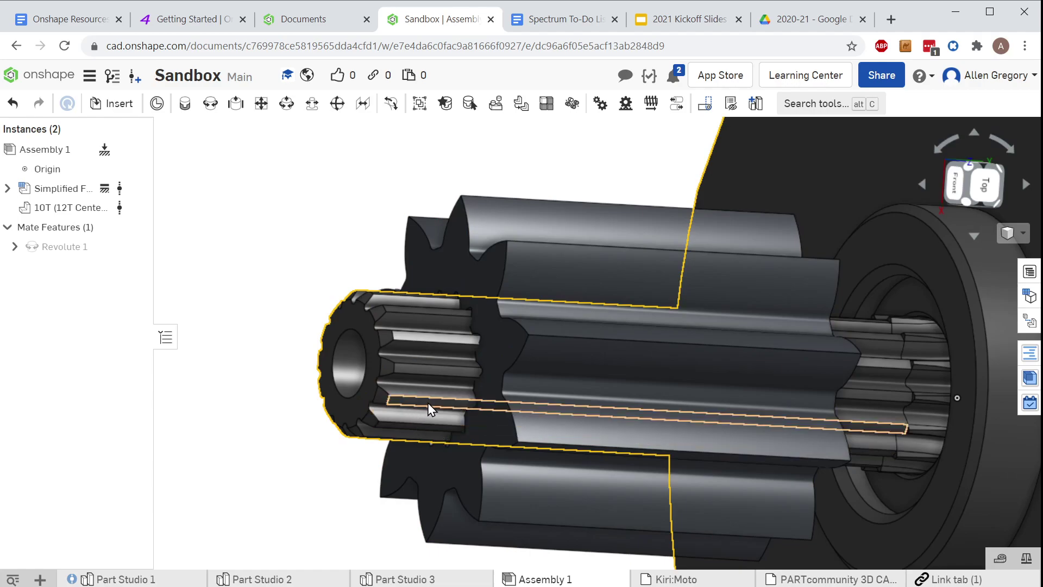
scroll(428, 403, down, 5)
middle_drag(750, 412, 615, 344)
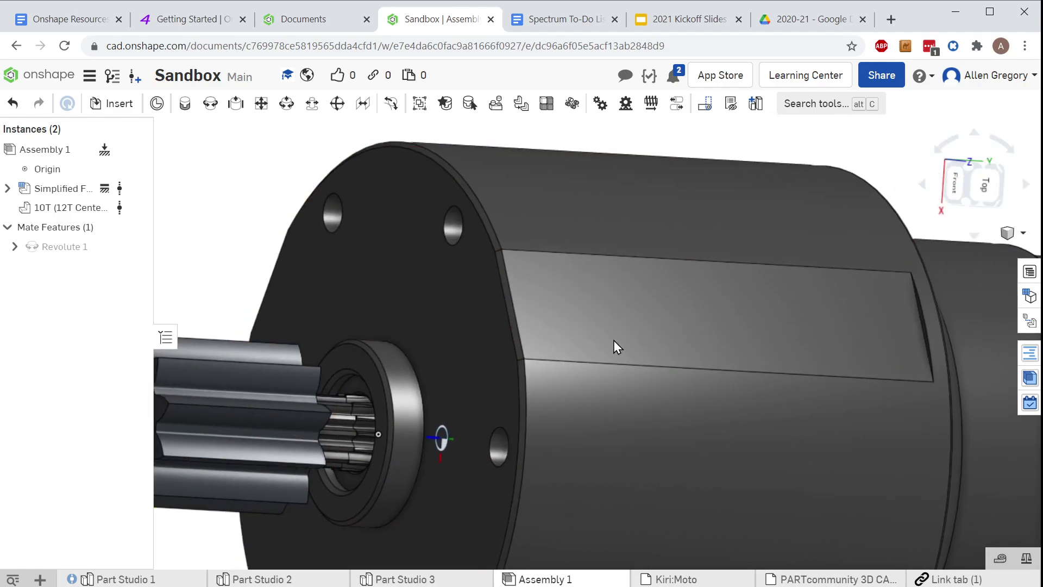
- Change the pinion's Revolute mate to a Slider mate, accept it, and slide the pinion along the motor shaft to test it
right_click(46, 249)
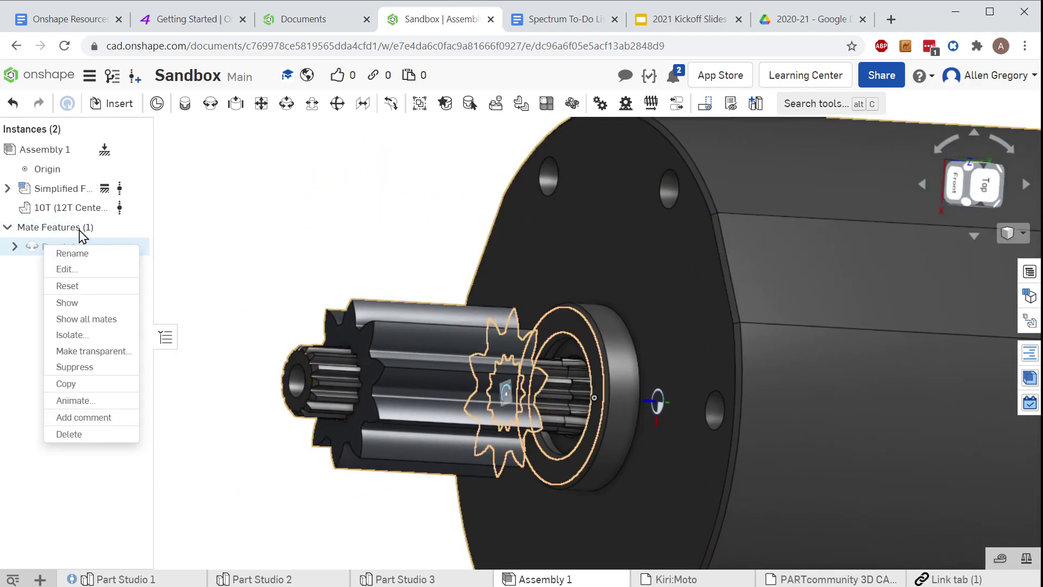
click(65, 270)
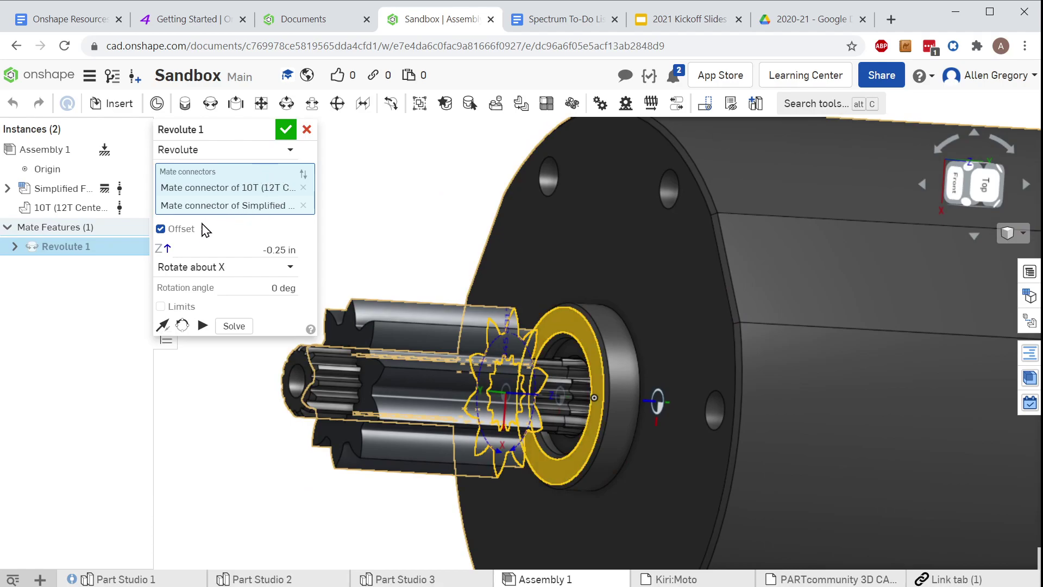
click(184, 152)
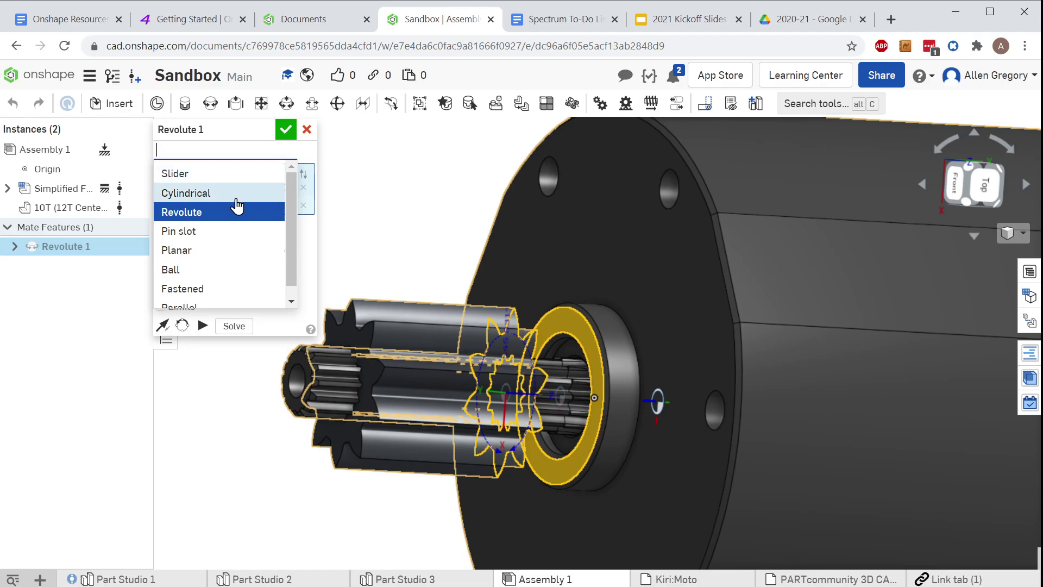
scroll(238, 238, down, 1)
scroll(244, 274, up, 1)
click(221, 179)
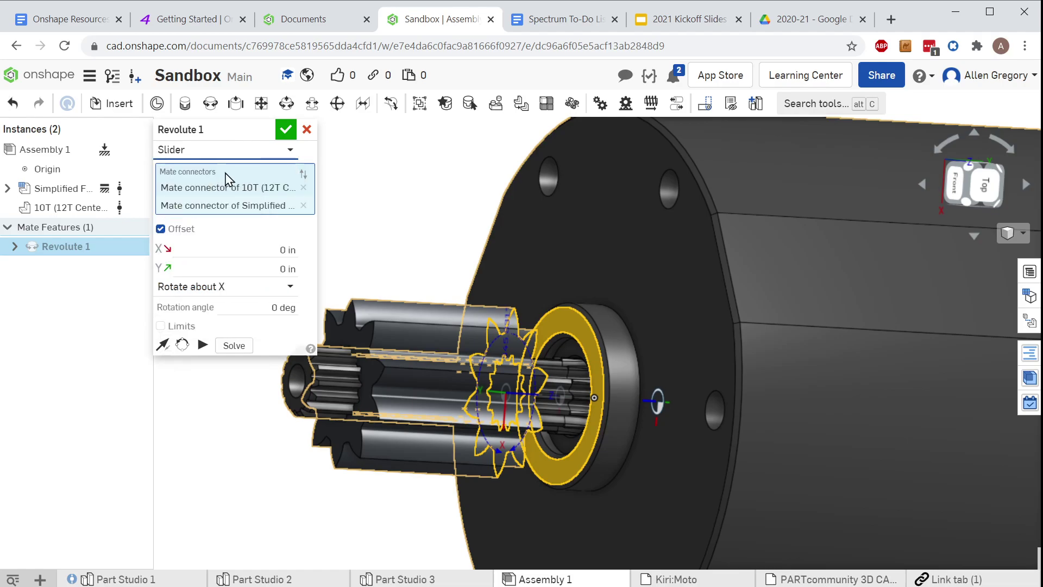
click(285, 131)
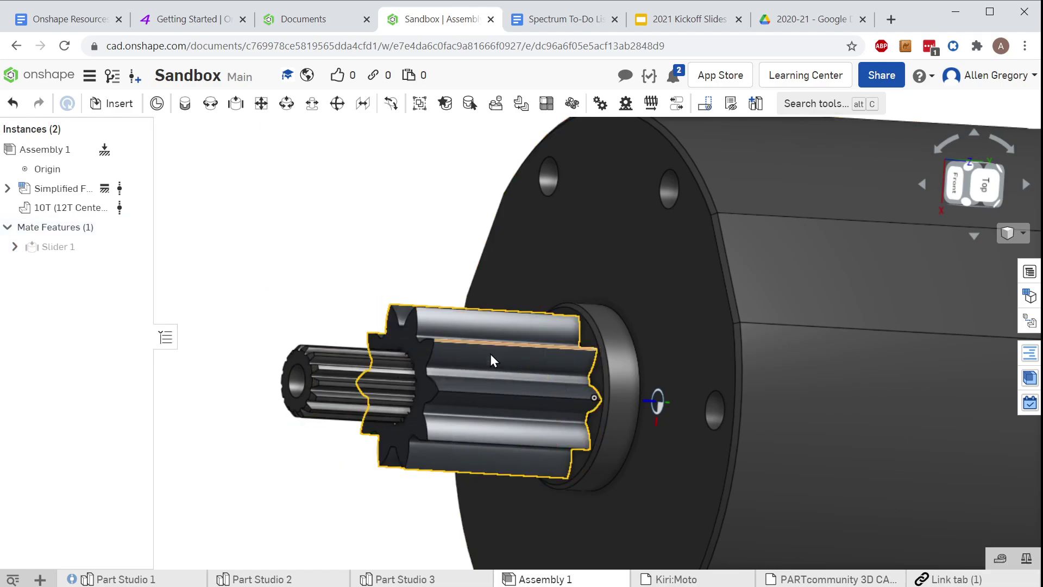
right_drag(557, 377, 563, 269)
drag(402, 326, 109, 296)
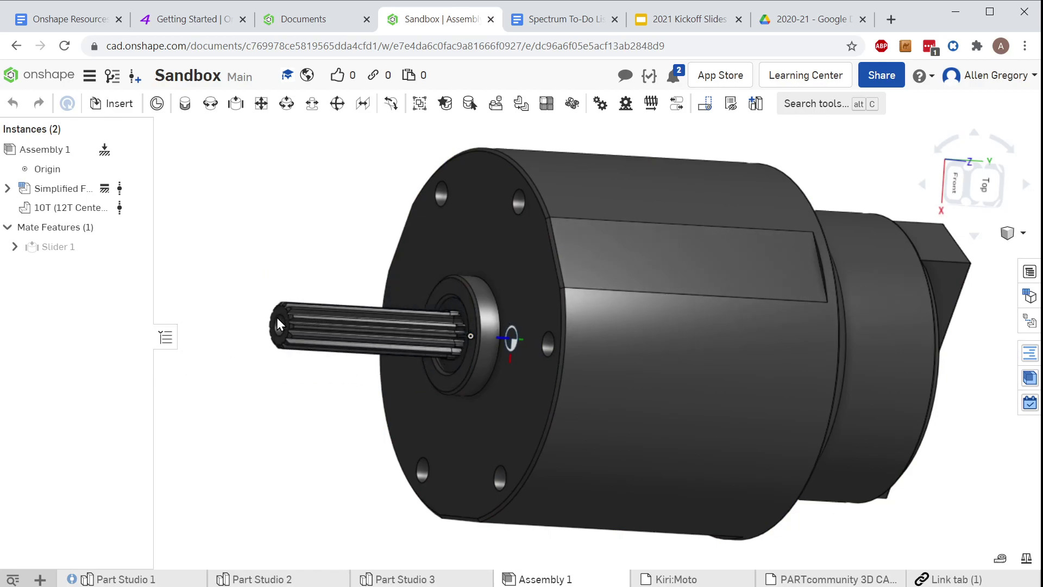
- Undo the pinion moves and the Slider and Revolute mate changes, going back to the Fastened mate between pinion and motor
key(ctrl+z)
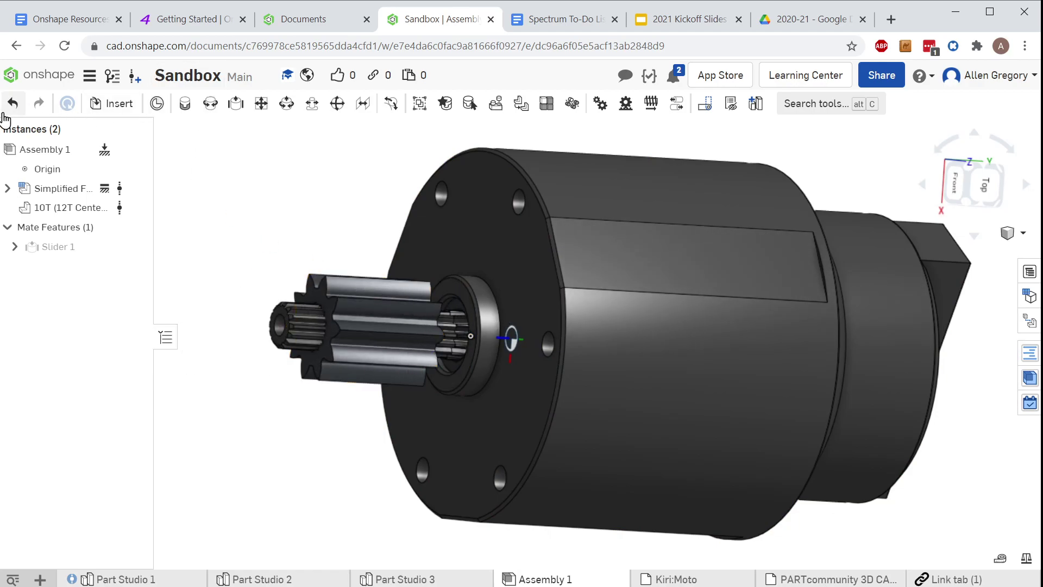
click(12, 105)
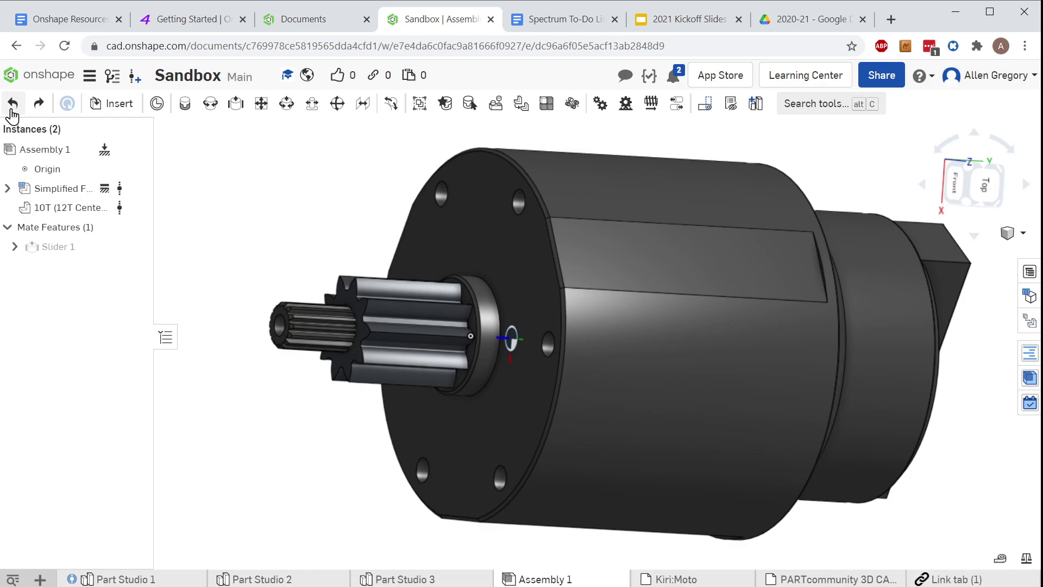
click(12, 105)
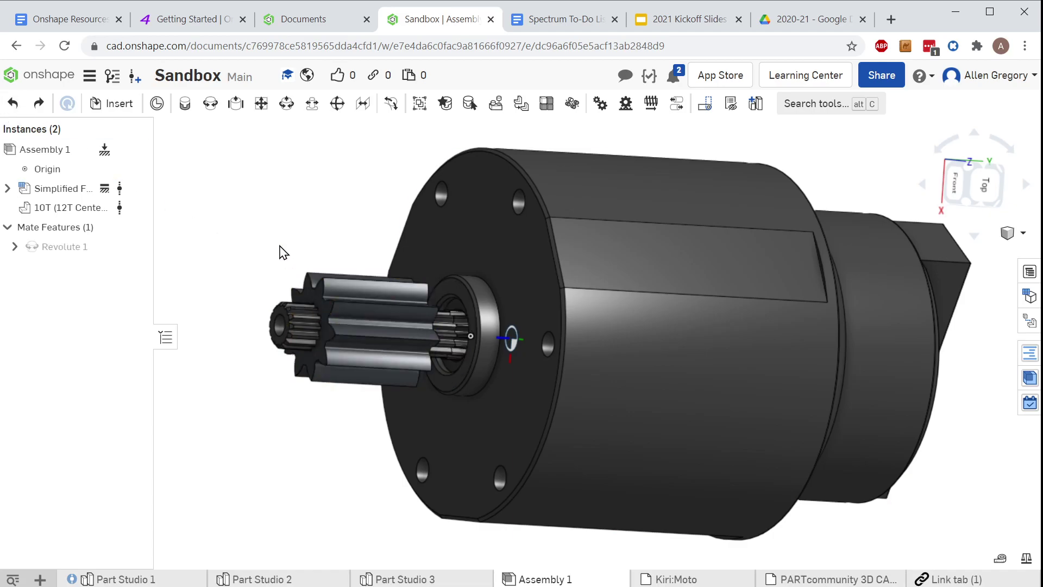
scroll(549, 323, down, 2)
scroll(549, 323, down, 2)
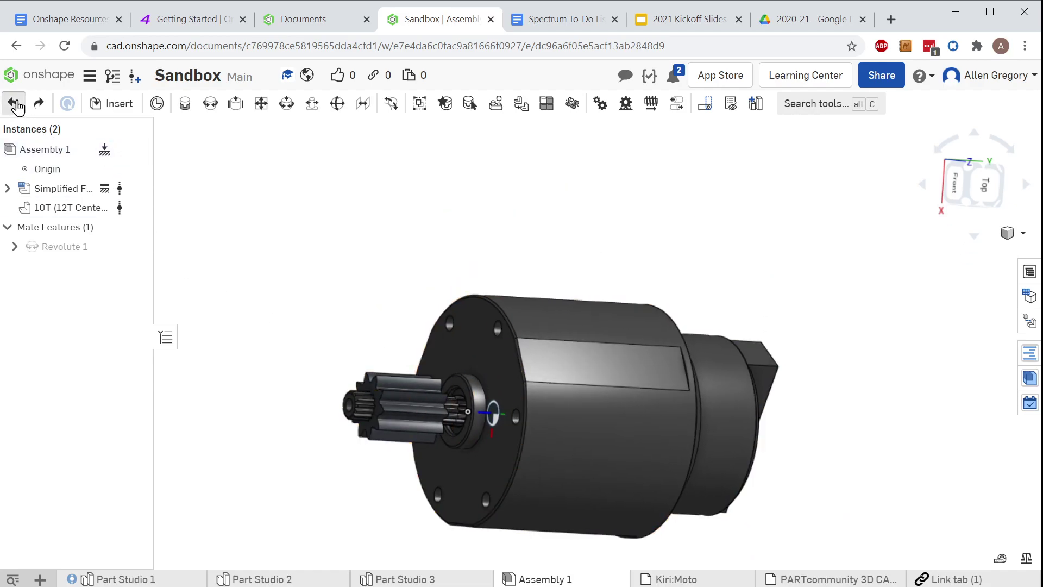
click(14, 104)
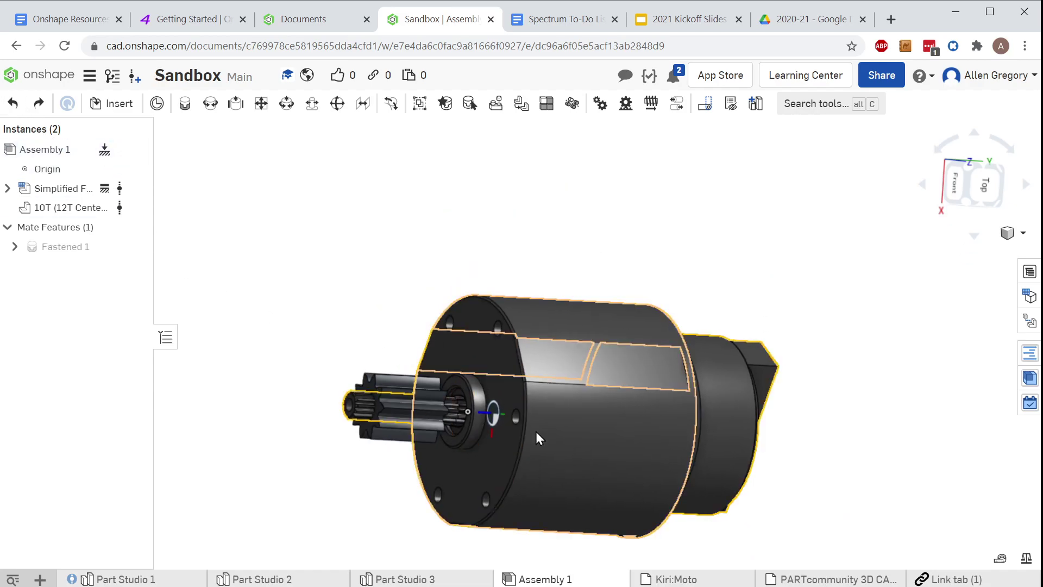
middle_drag(565, 455, 601, 422)
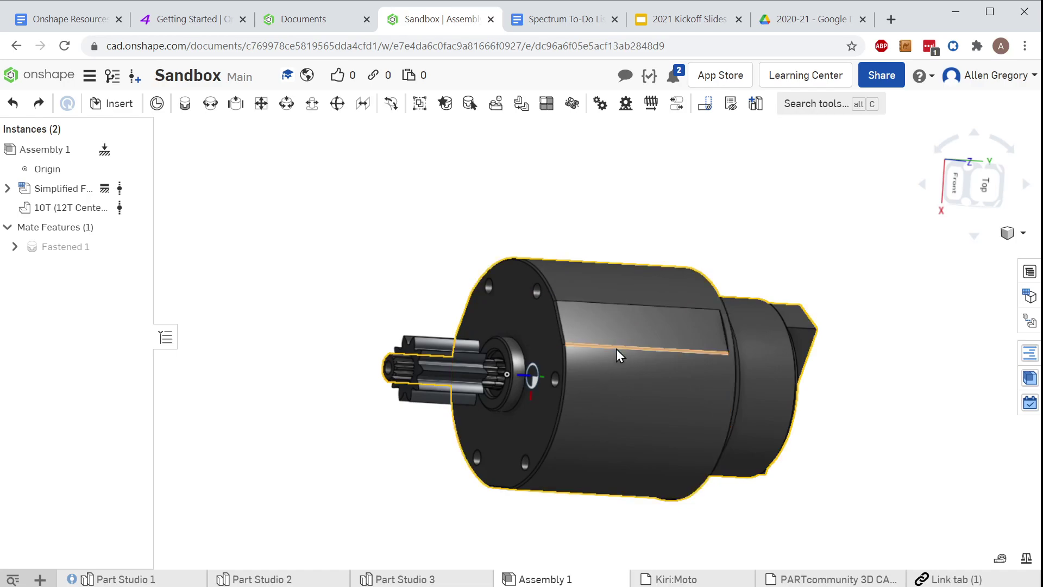
right_drag(426, 437, 375, 413)
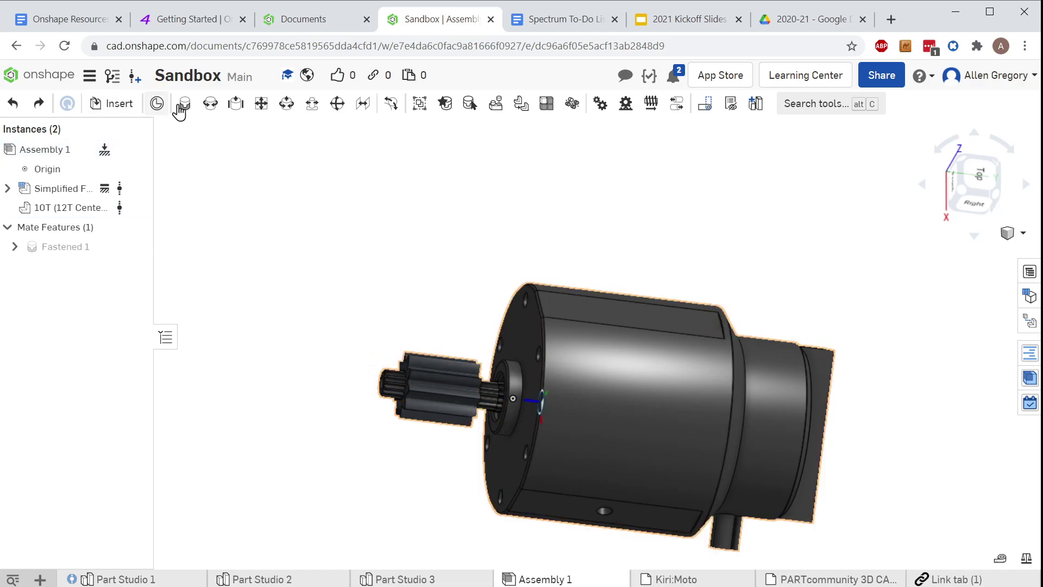
right_drag(552, 426, 421, 403)
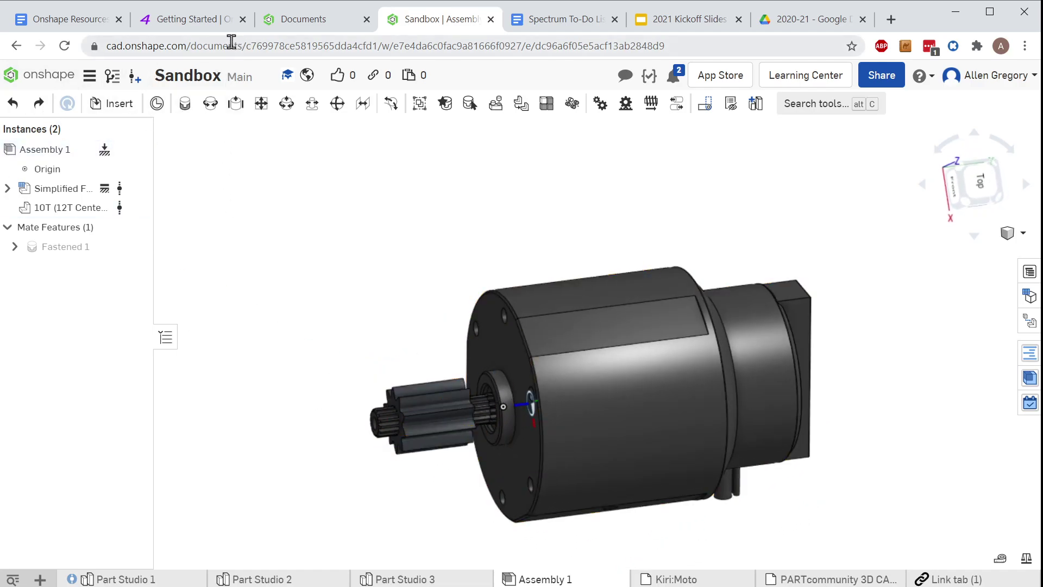
- Switch to the Onshape4FRC Getting Started page and review its MKCad library and Adding Useful Featurescripts sections
click(209, 34)
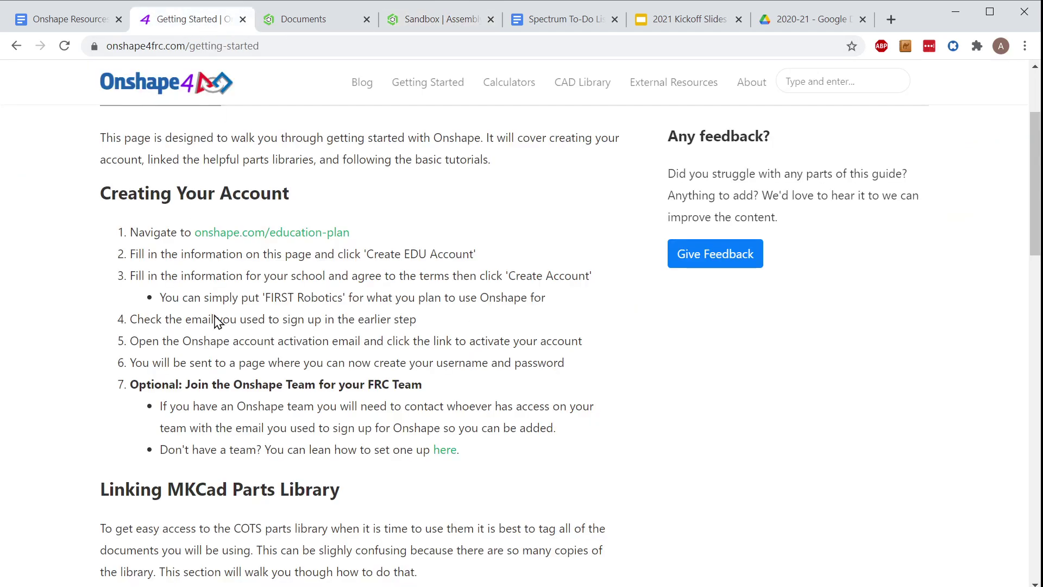
scroll(191, 304, down, 4)
scroll(233, 250, down, 10)
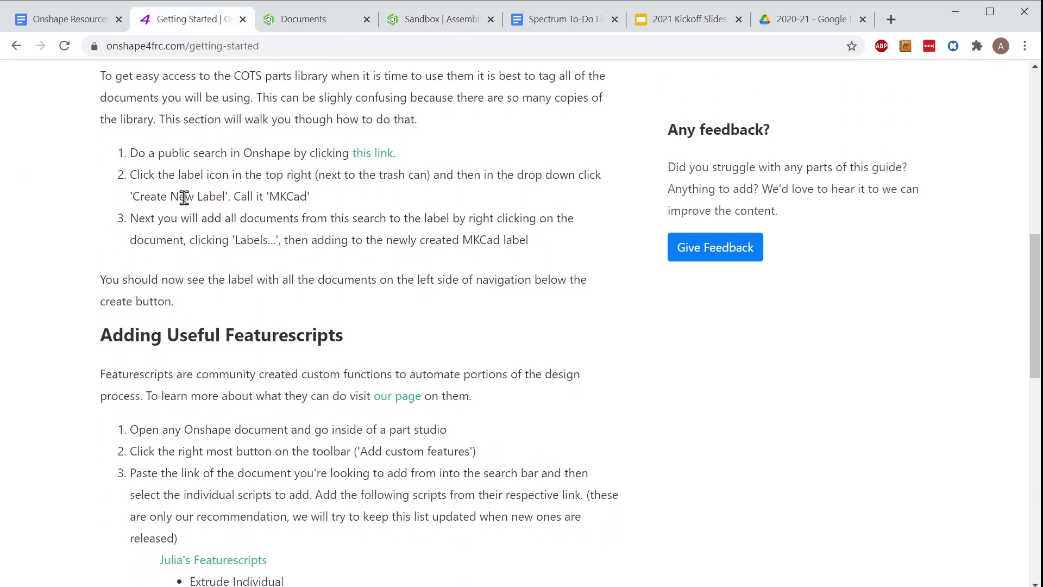
scroll(203, 190, up, 7)
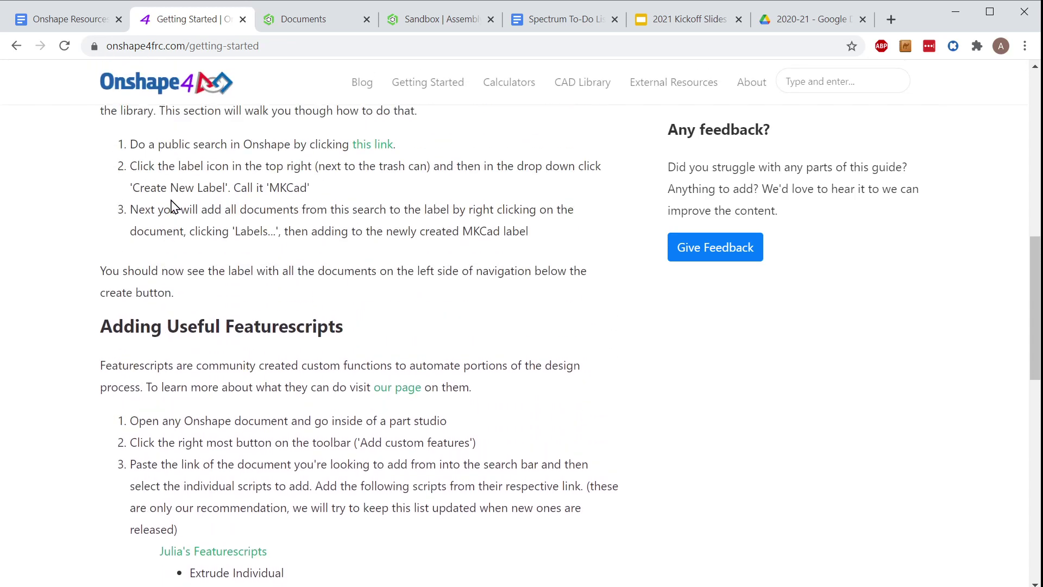
scroll(200, 235, down, 4)
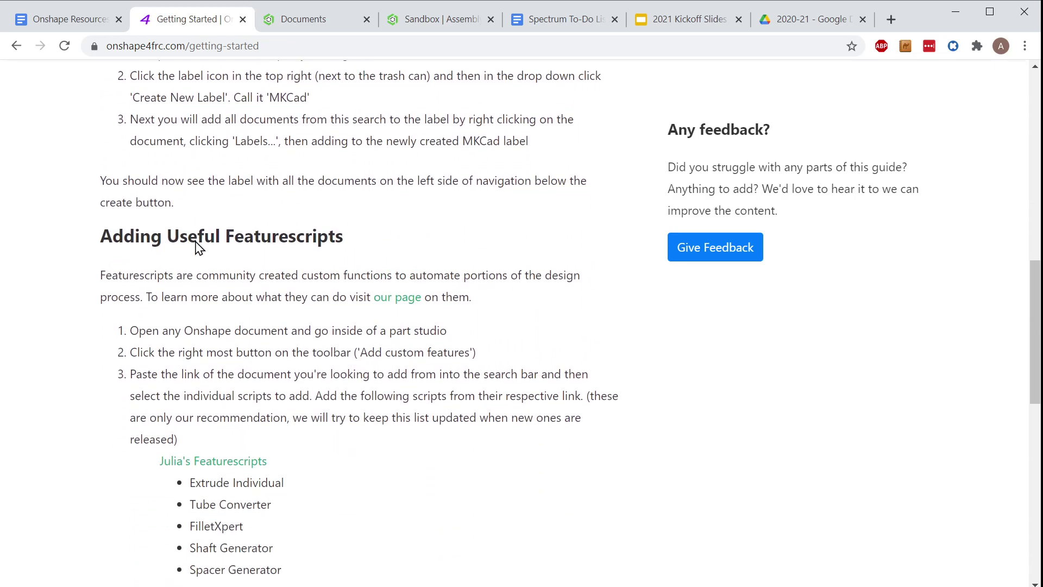
drag(99, 227, 287, 392)
click(287, 392)
scroll(303, 373, down, 3)
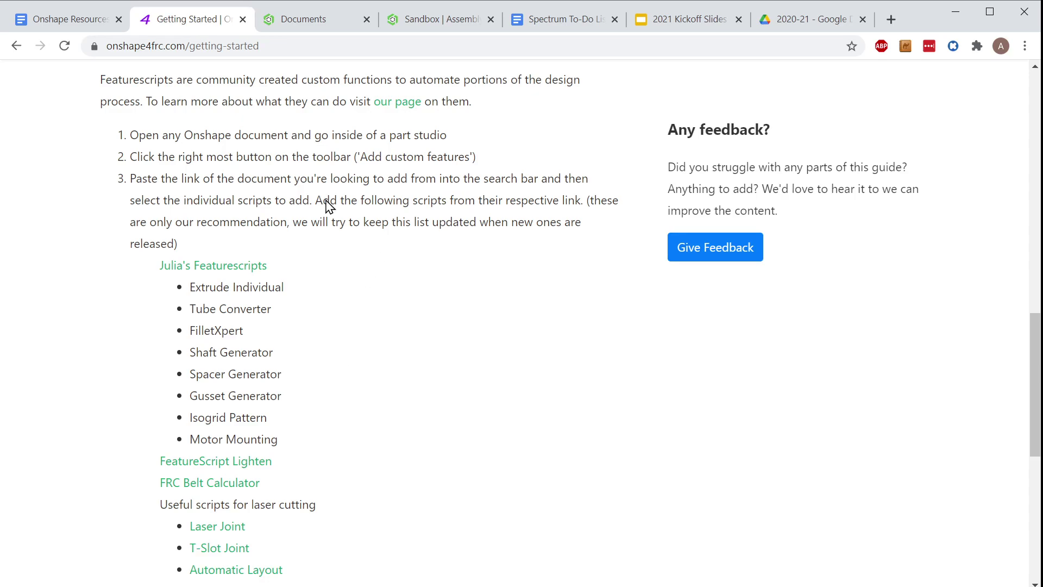
click(312, 24)
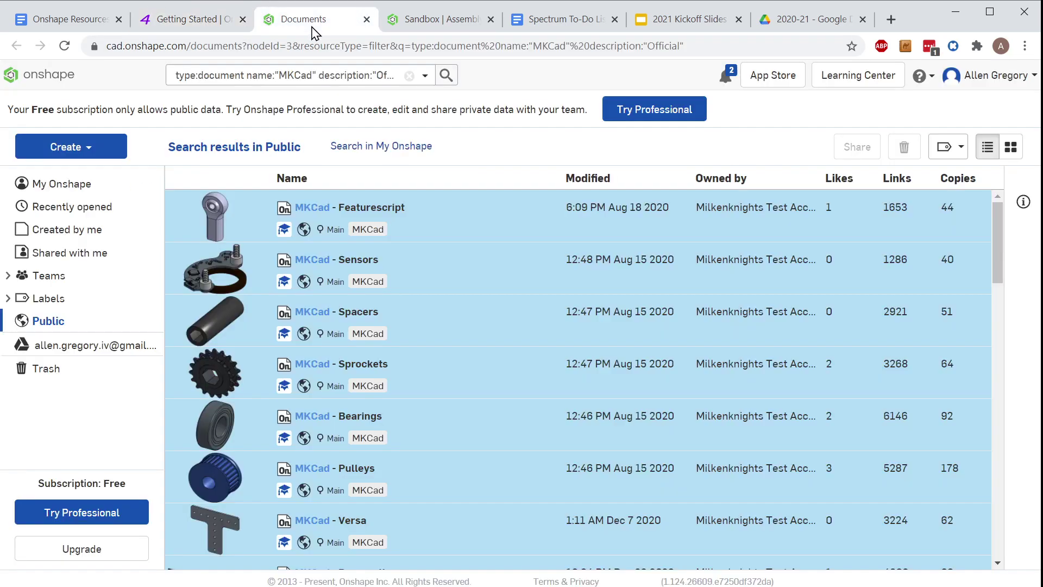
click(429, 24)
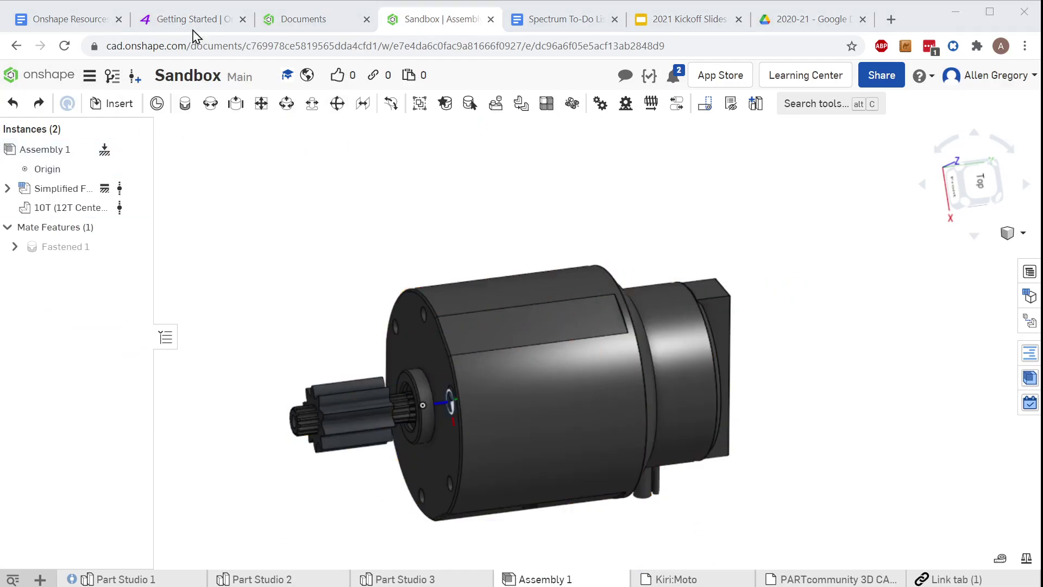
click(157, 20)
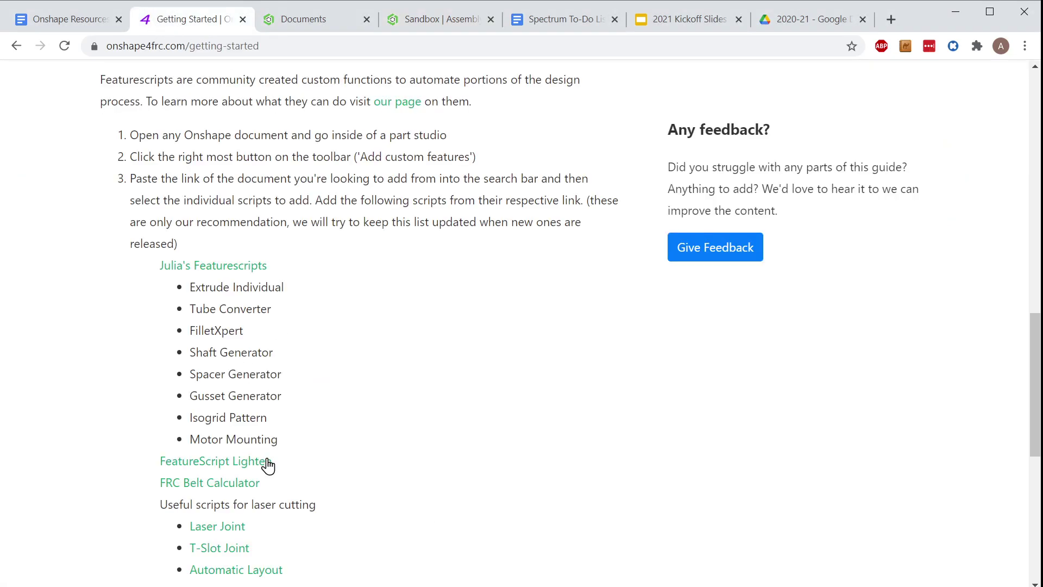
- Open the Julia's Featurescripts document in a new browser tab from the Getting Started page's script list and view it
scroll(256, 308, down, 2)
scroll(231, 207, up, 3)
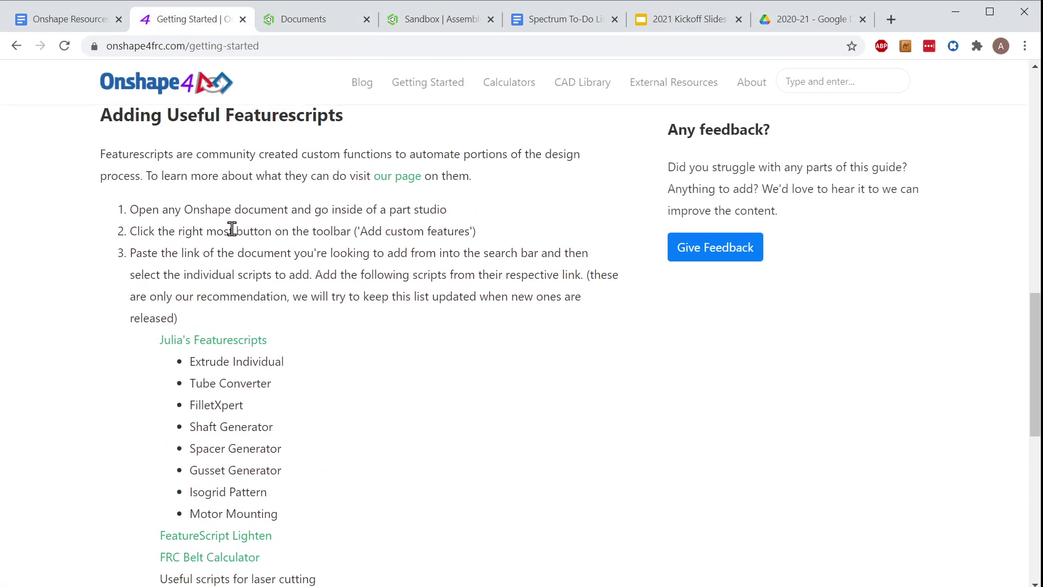
middle_click(212, 341)
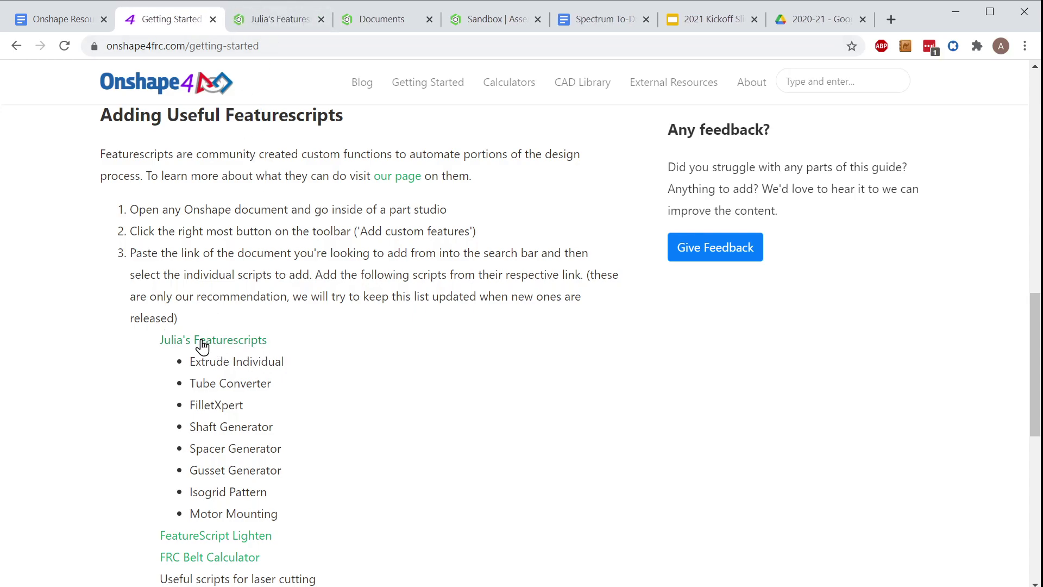
scroll(201, 351, down, 1)
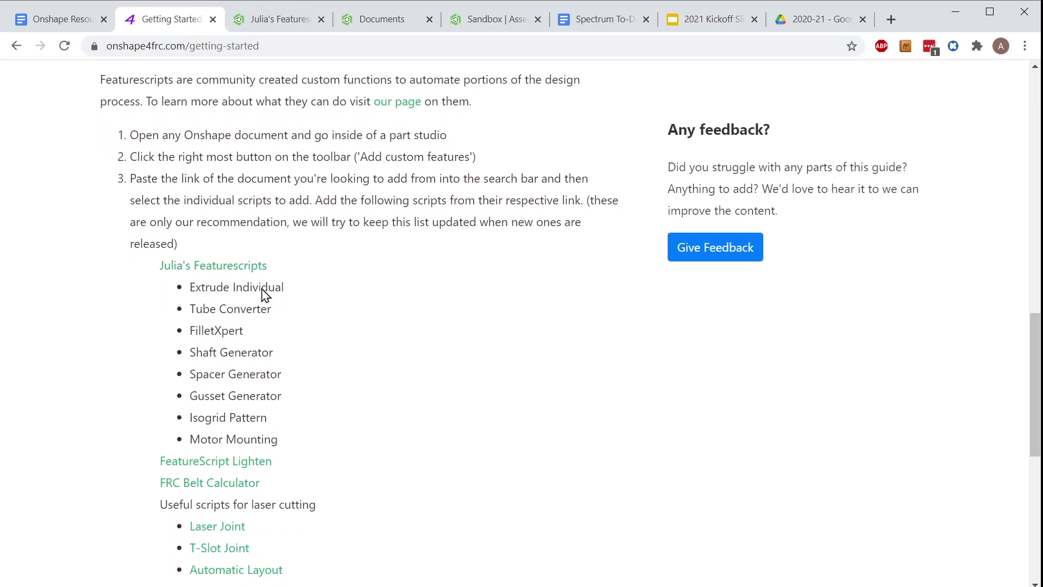
click(273, 22)
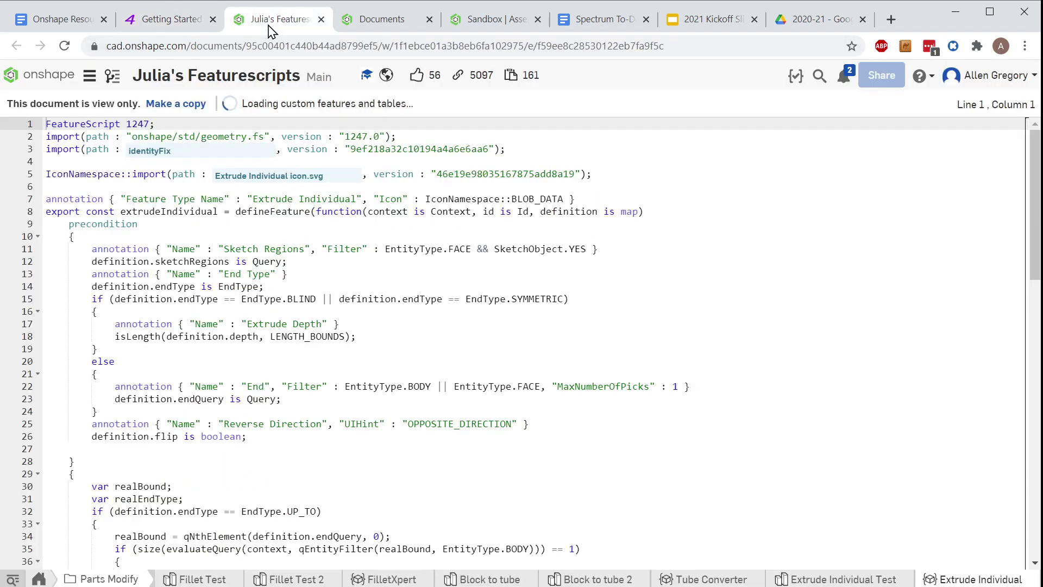
- Switch to the Onshape Resources Google Docs document and review the scripts and how-to links listed under Julia's Featurescript
click(60, 19)
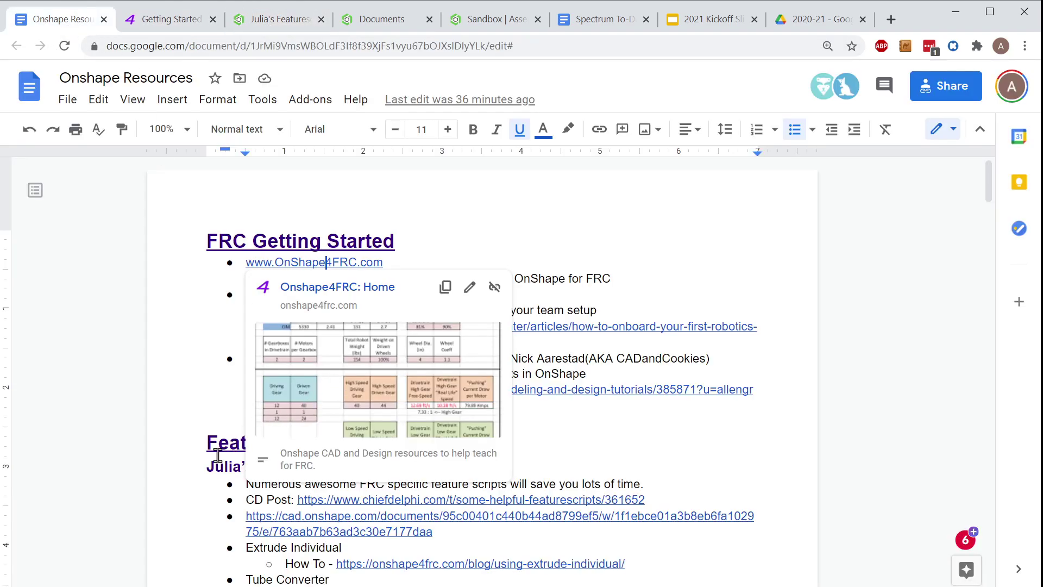
scroll(218, 455, down, 4)
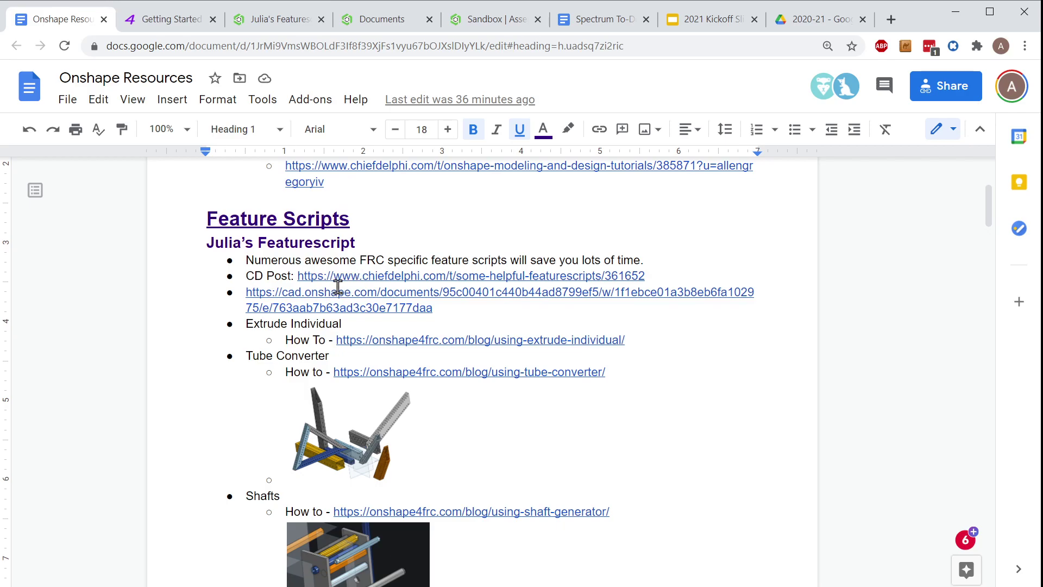
click(301, 296)
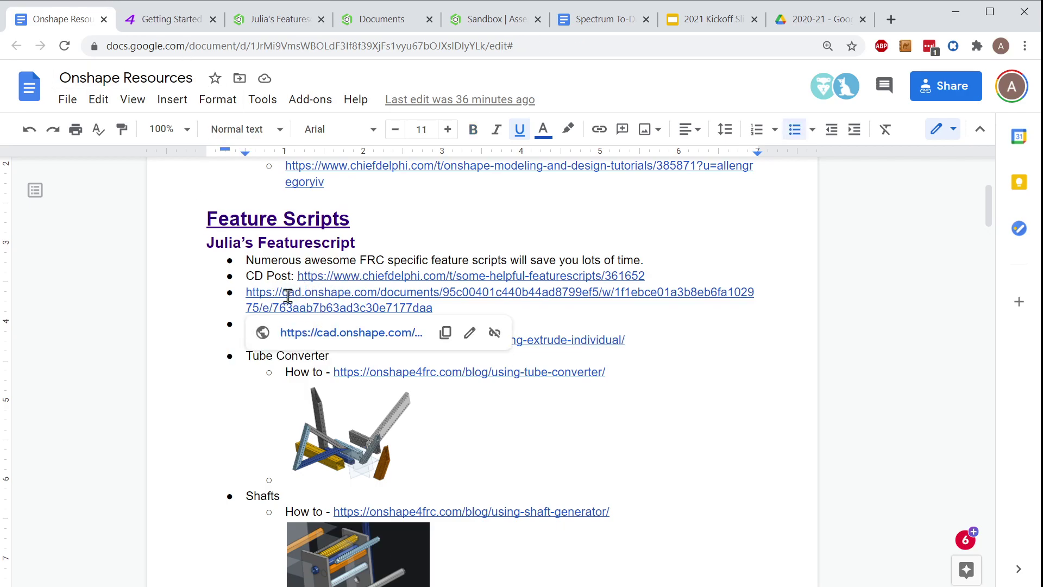
click(266, 276)
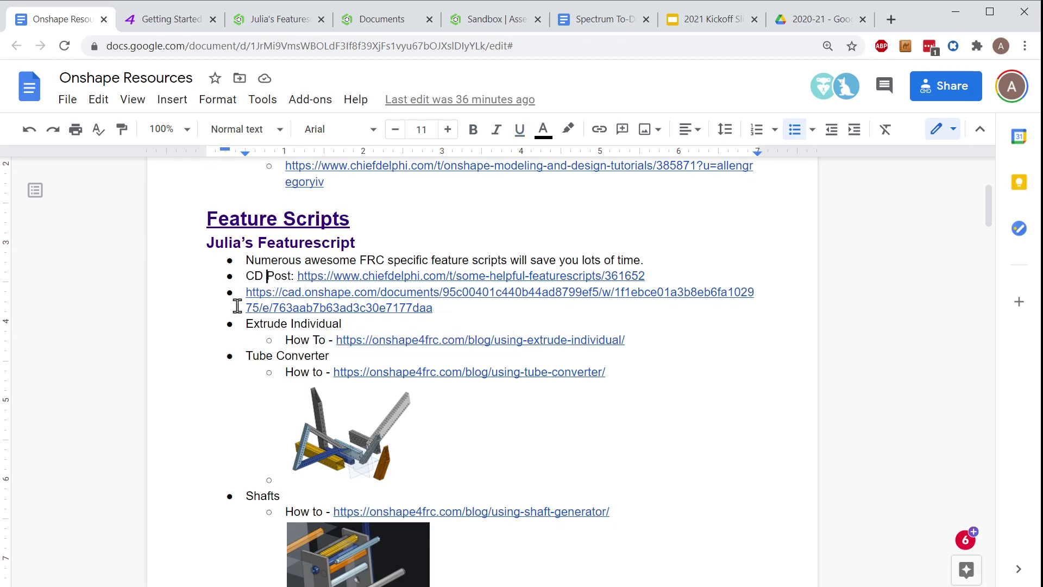
scroll(296, 304, down, 3)
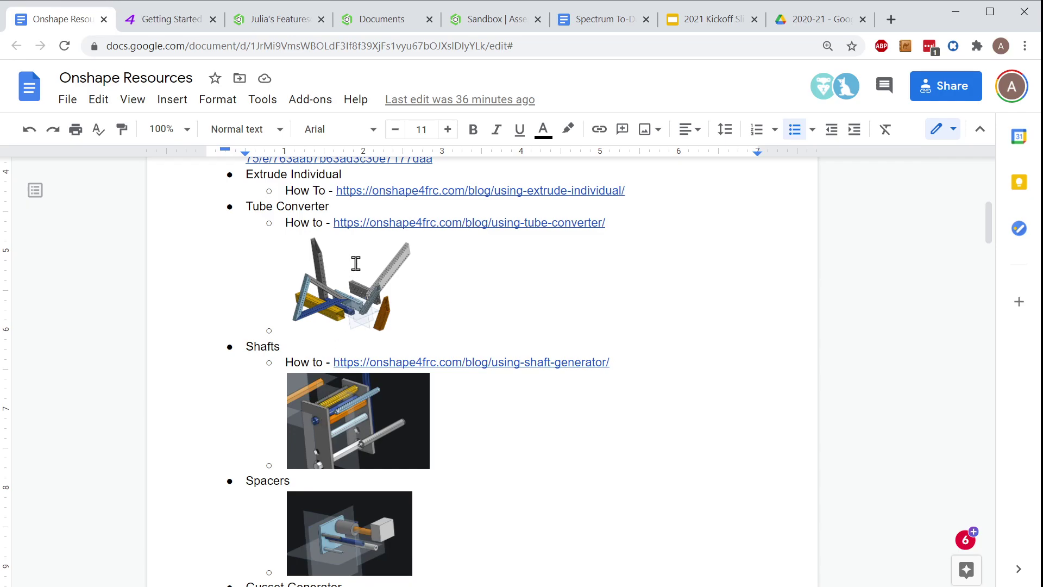
scroll(355, 264, up, 2)
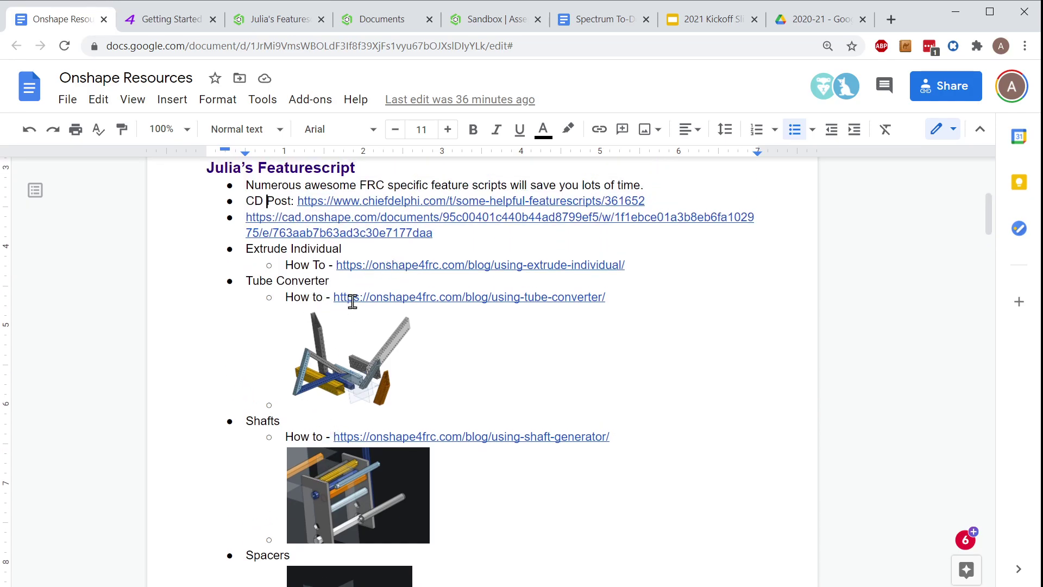
scroll(333, 451, down, 4)
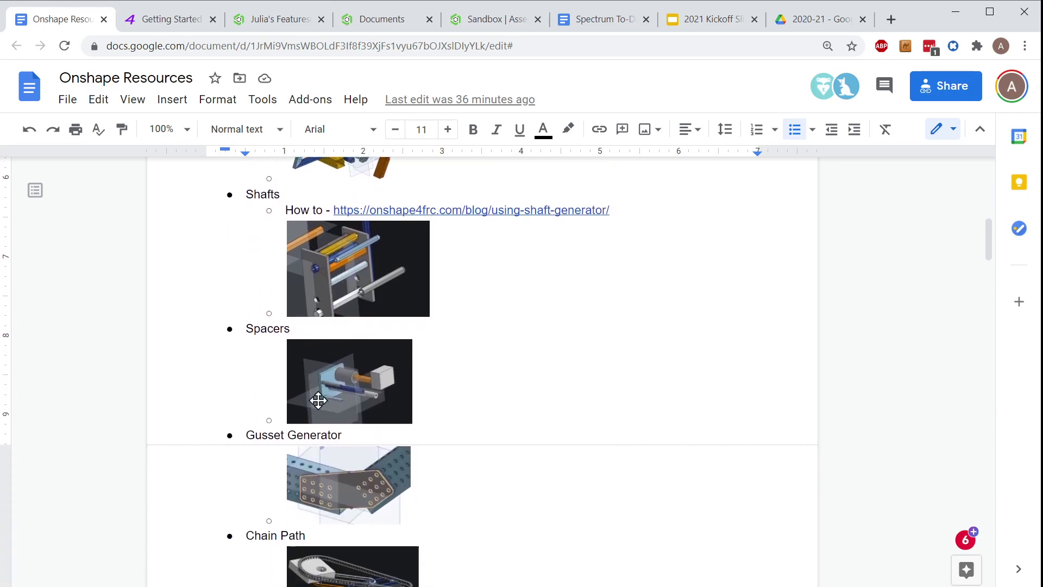
scroll(326, 394, down, 3)
scroll(340, 326, up, 5)
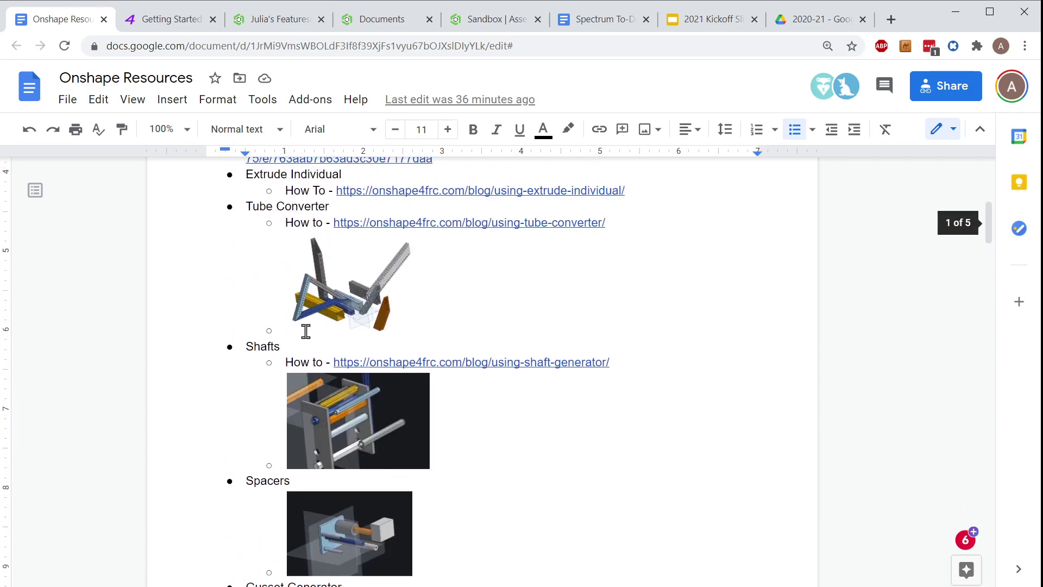
scroll(306, 331, up, 1)
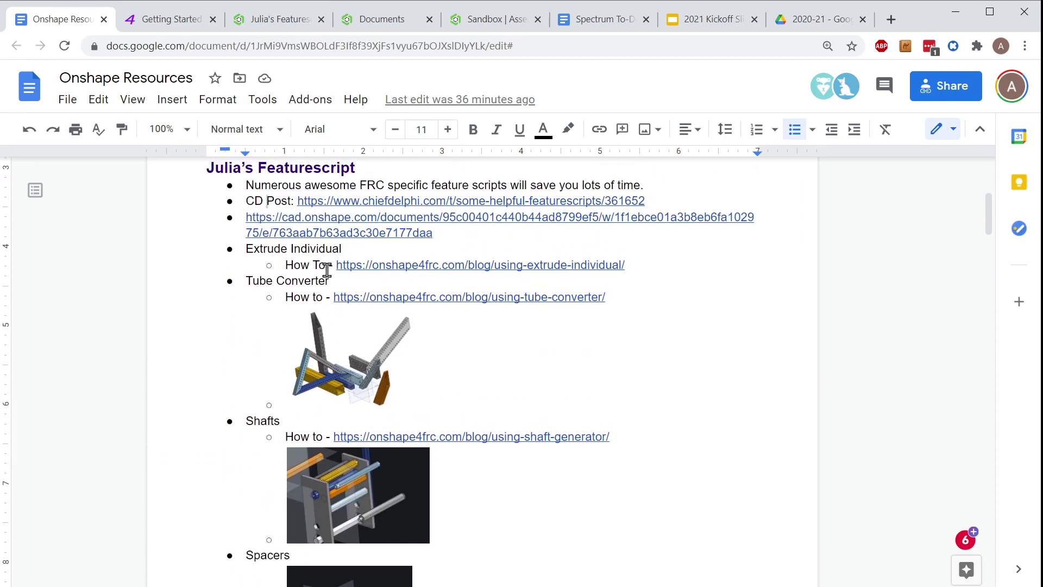
- Switch to the Julia's Featurescripts document, open its Readme from the document's top level and read through it
click(258, 27)
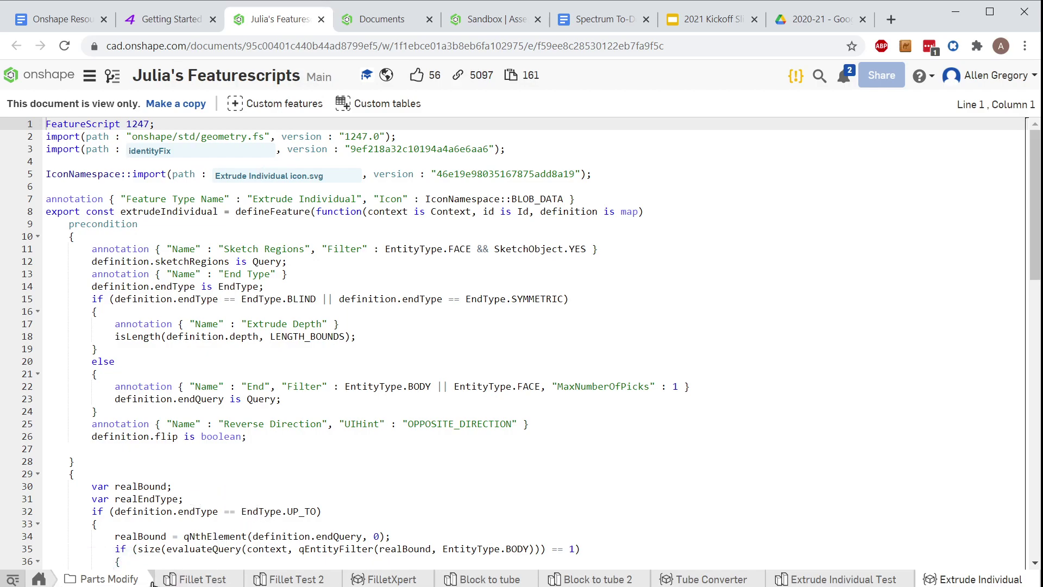
click(39, 580)
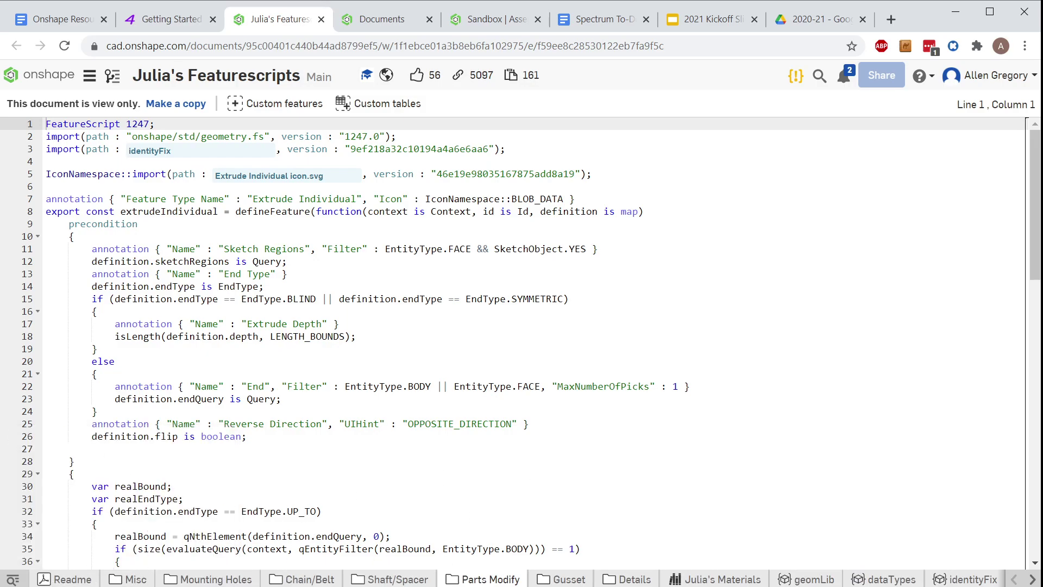
mouse_move(70, 582)
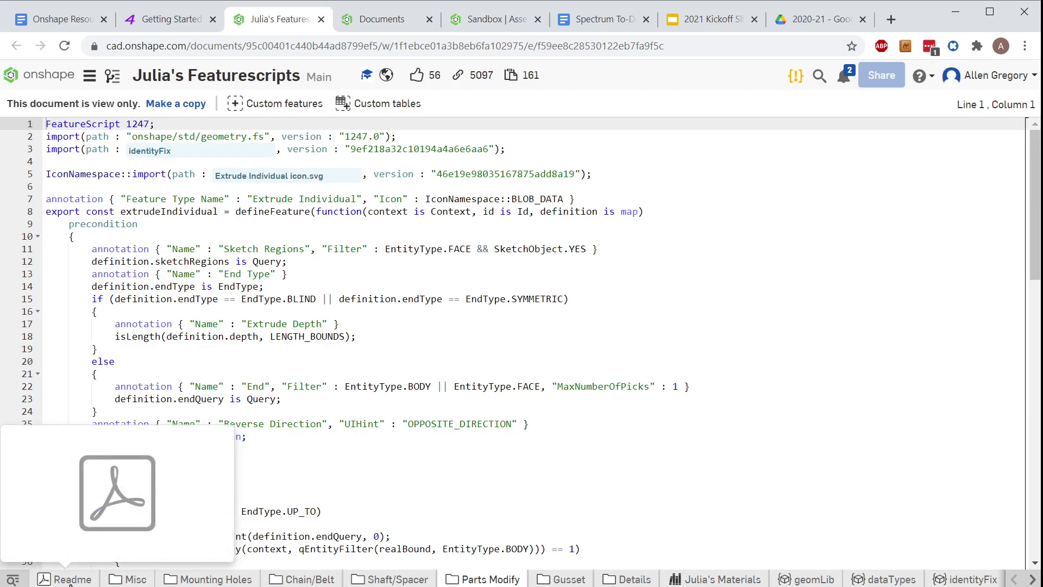
click(71, 582)
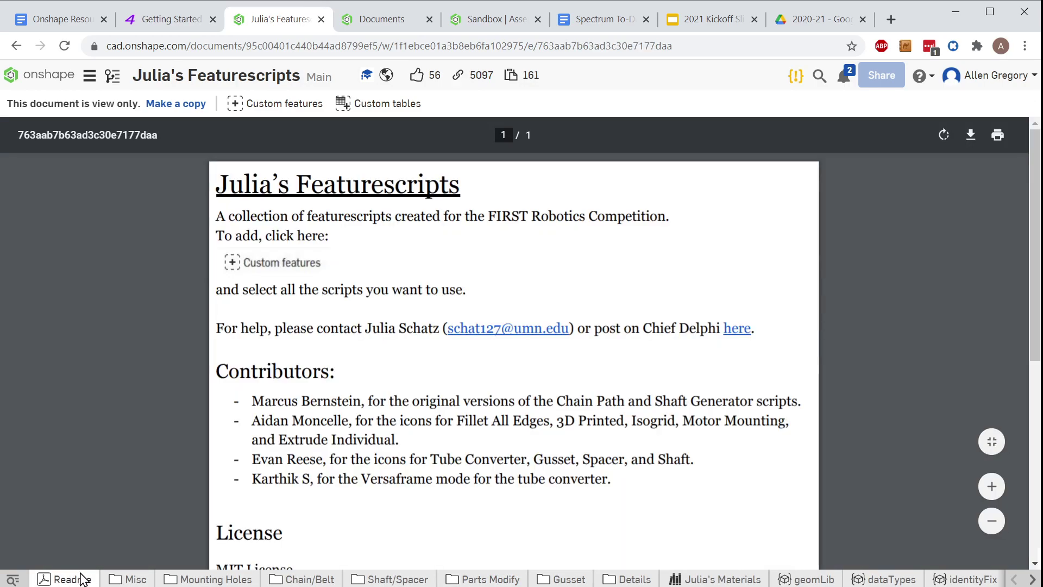
scroll(300, 443, down, 7)
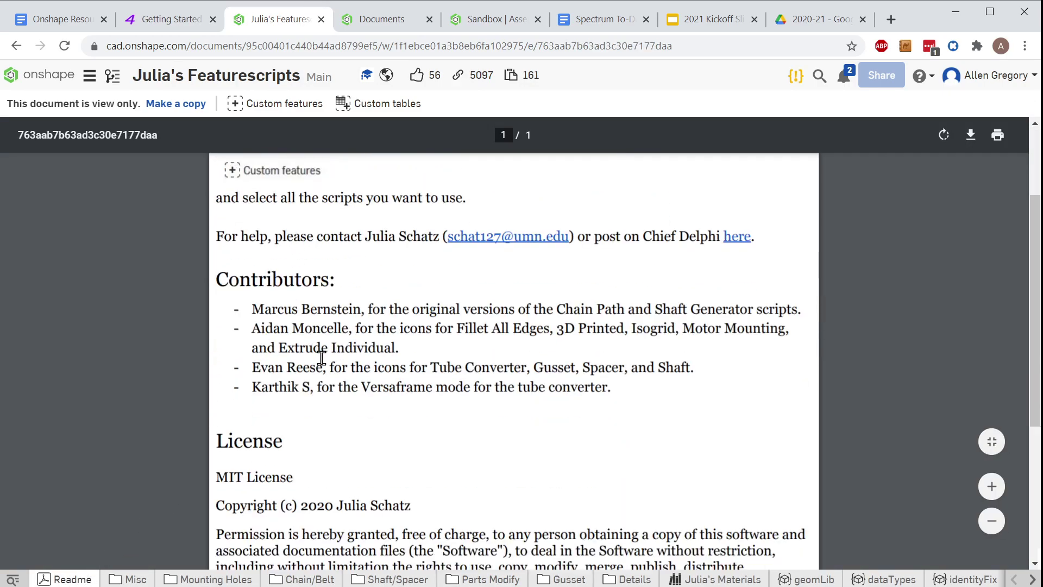
scroll(261, 302, up, 7)
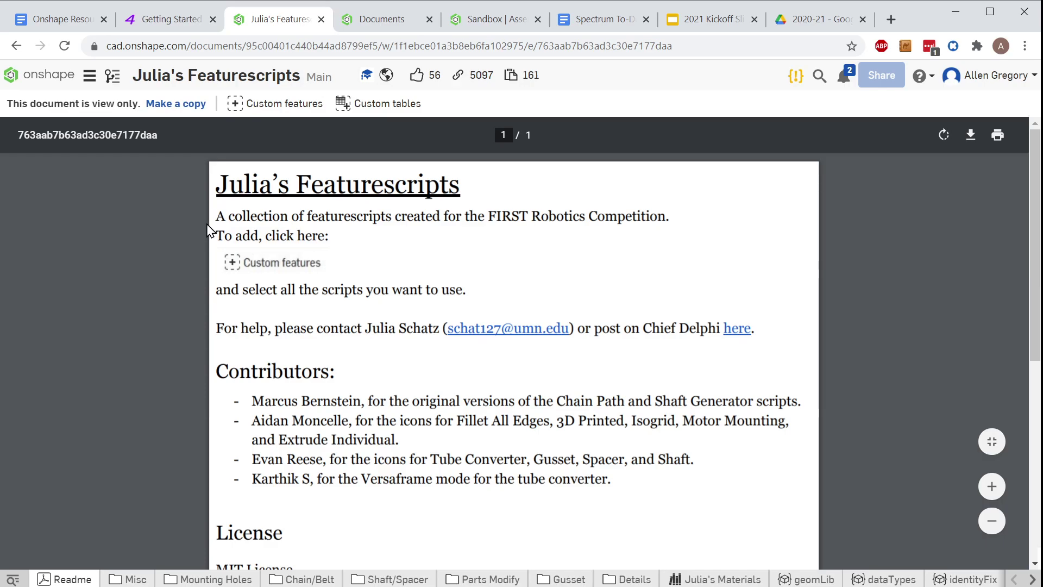
- Open the document's custom features list and add the 3D Printed Mass and Belts scripts
click(249, 107)
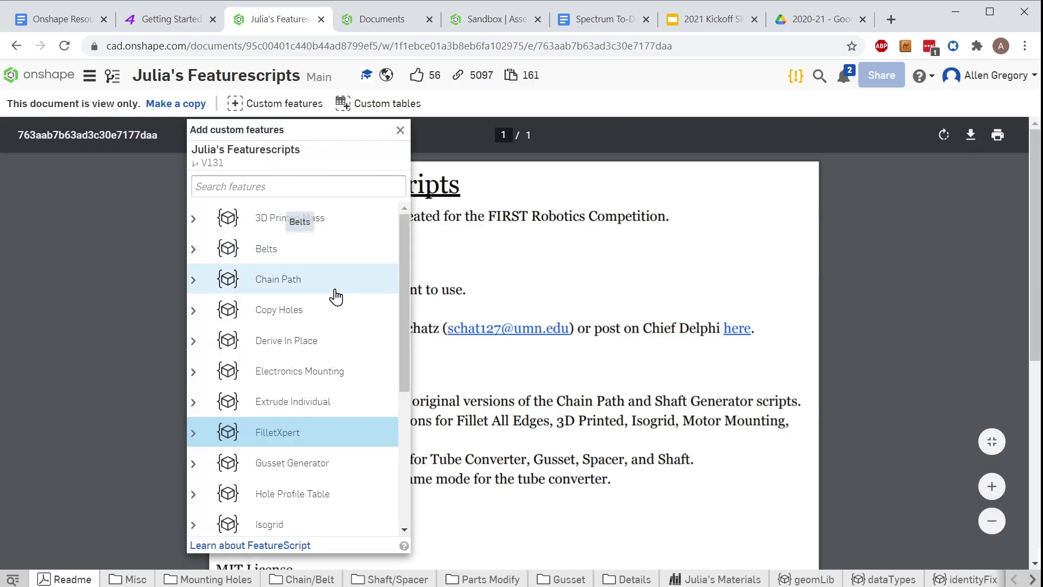
scroll(334, 296, down, 5)
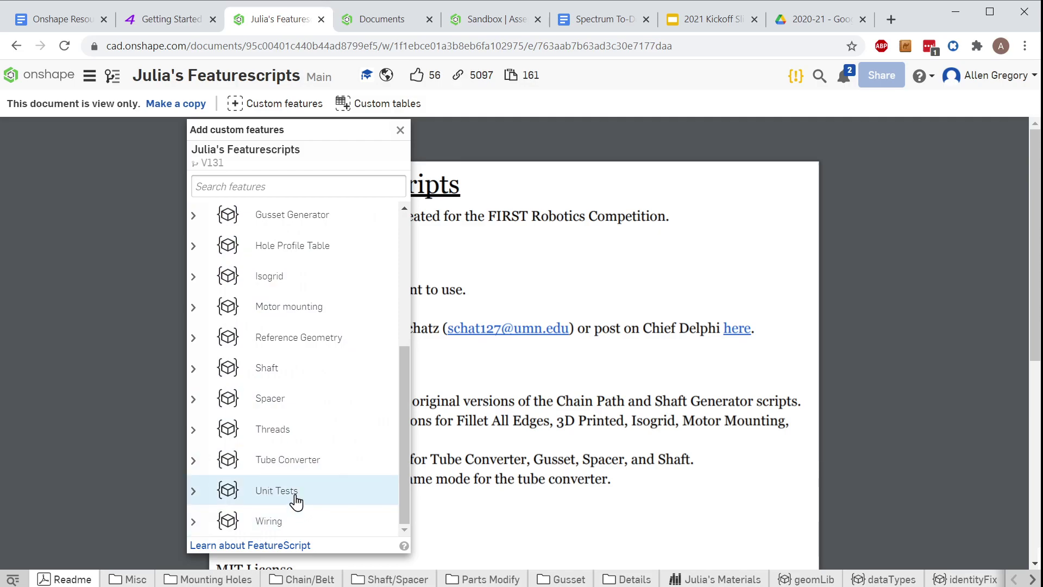
scroll(326, 380, up, 5)
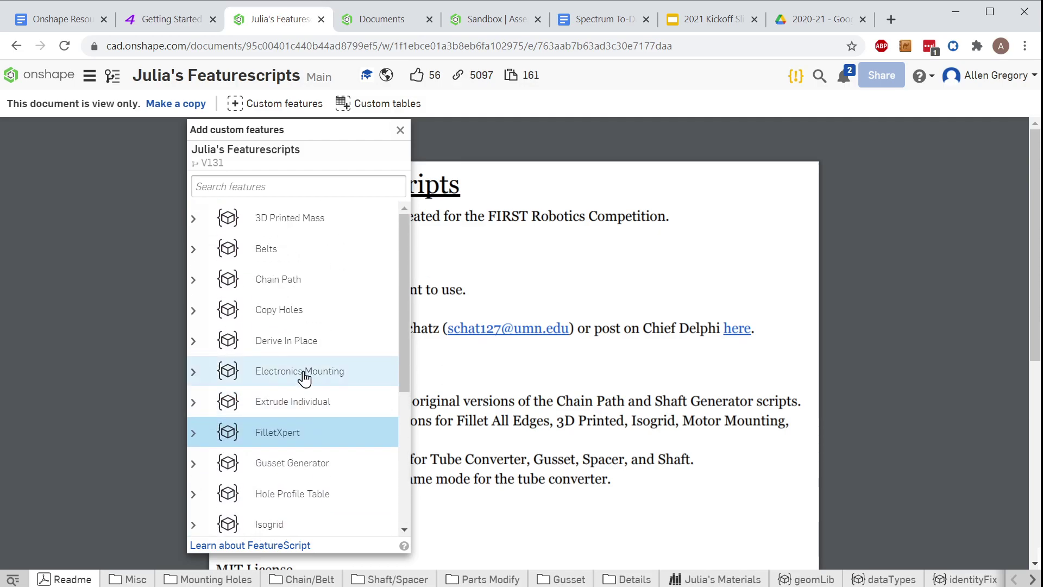
click(246, 223)
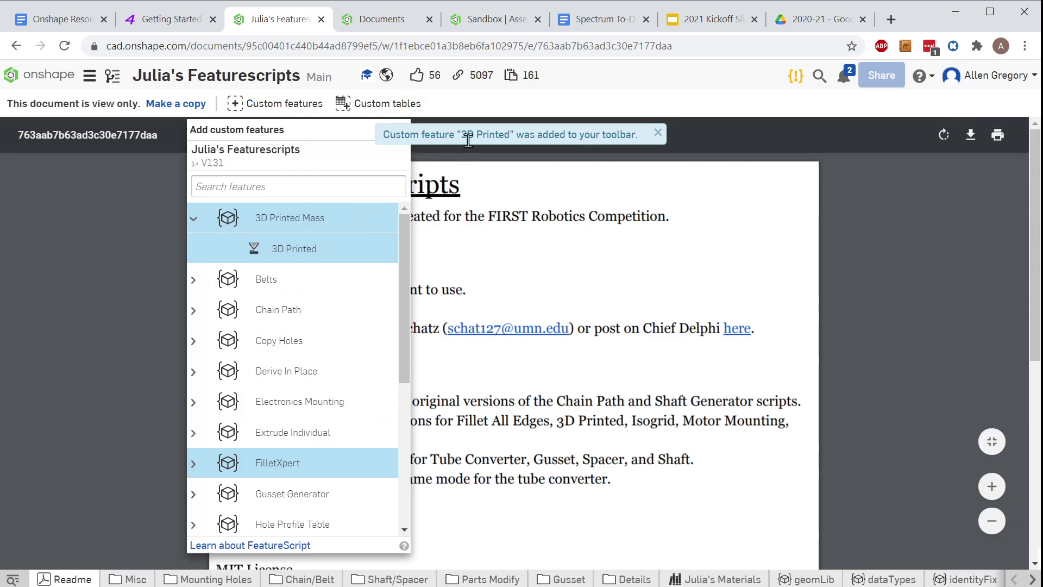
scroll(316, 250, down, 1)
scroll(331, 259, up, 1)
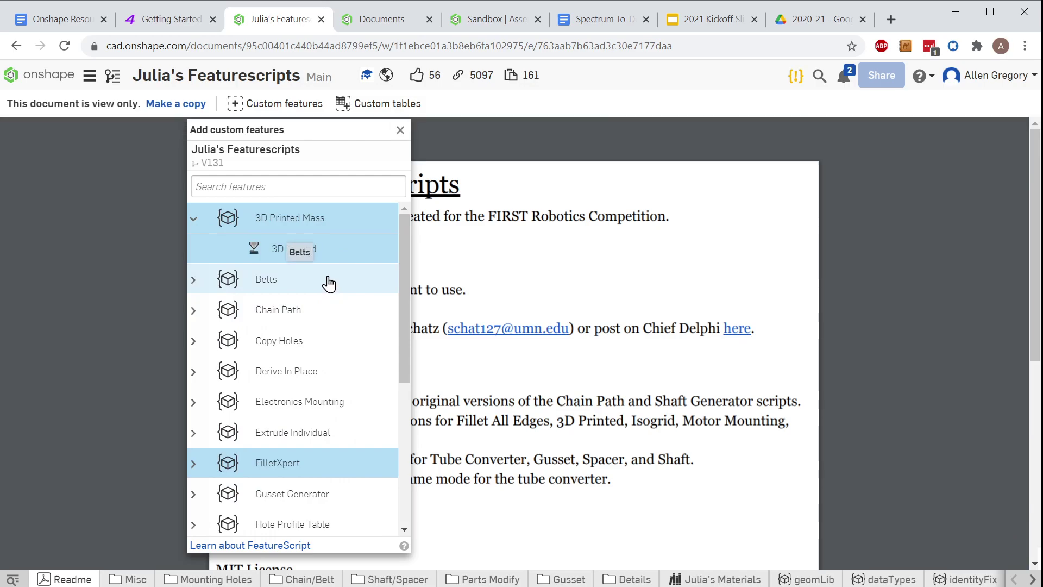
click(311, 291)
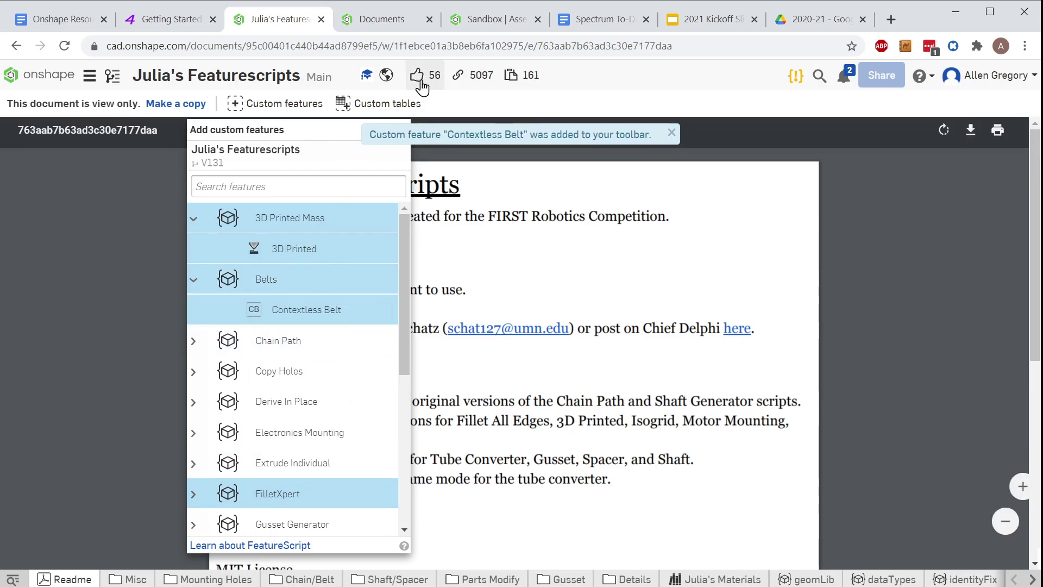
- Switch to Part Studio 3 of the Sandbox document and review the custom features available in its toolbar
click(381, 19)
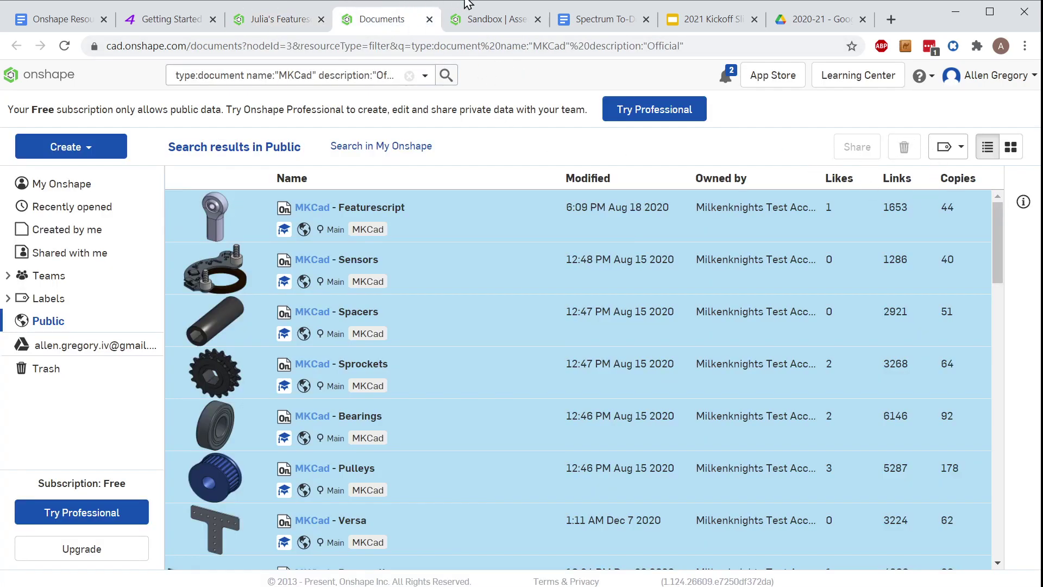
click(486, 19)
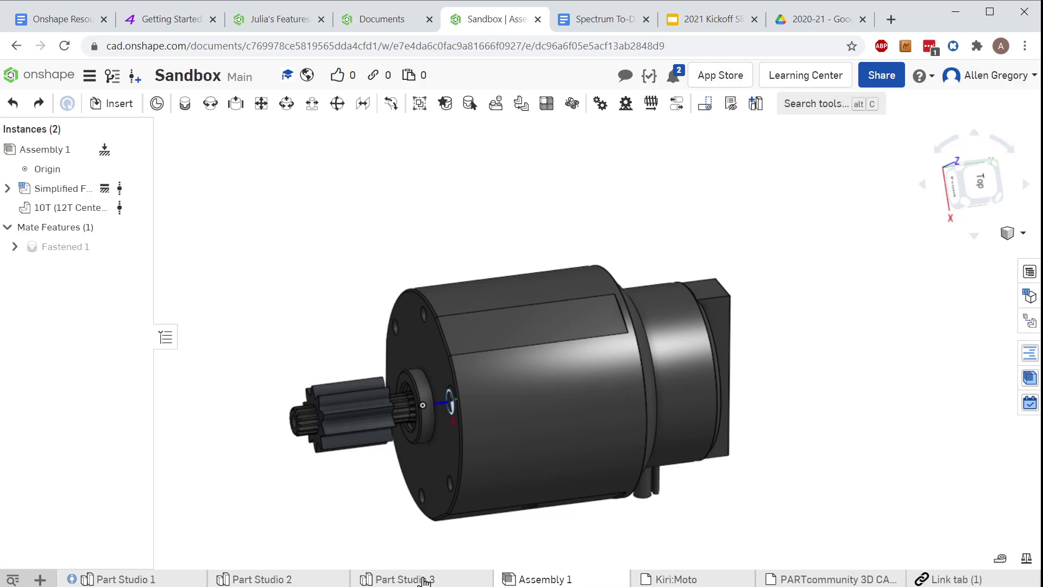
click(424, 577)
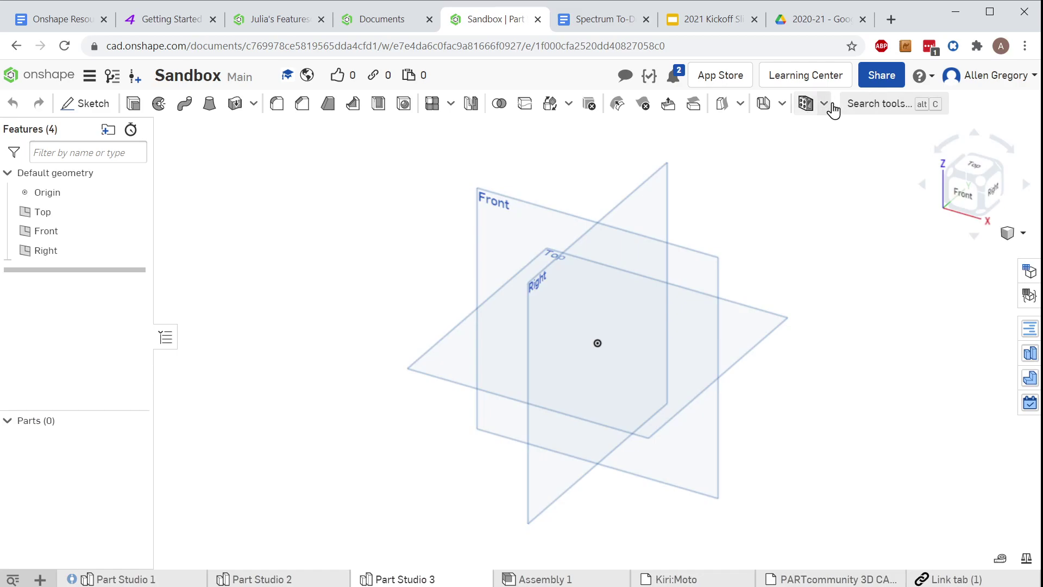
click(824, 103)
scroll(853, 204, down, 4)
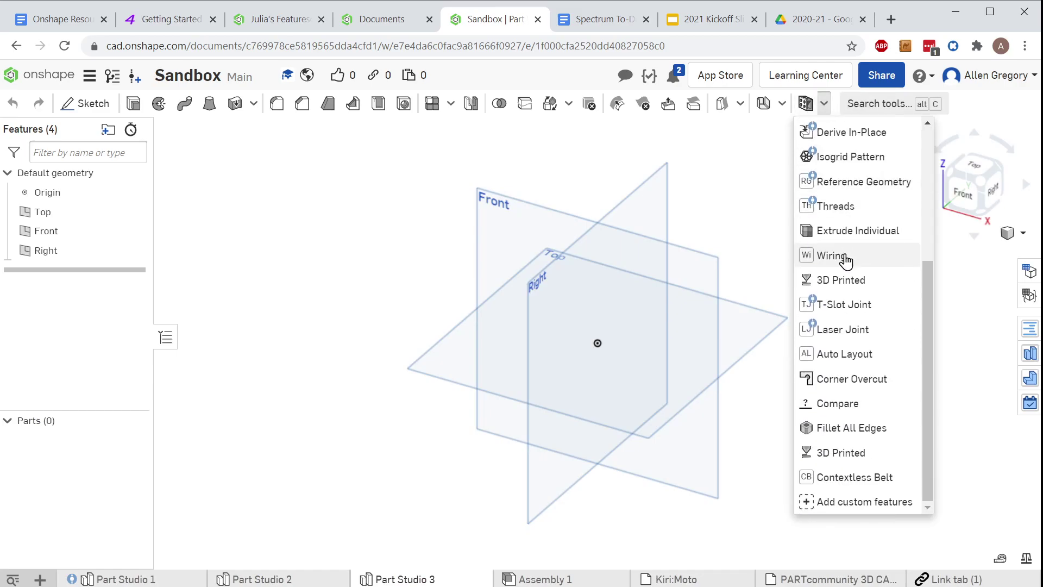
scroll(891, 390, up, 4)
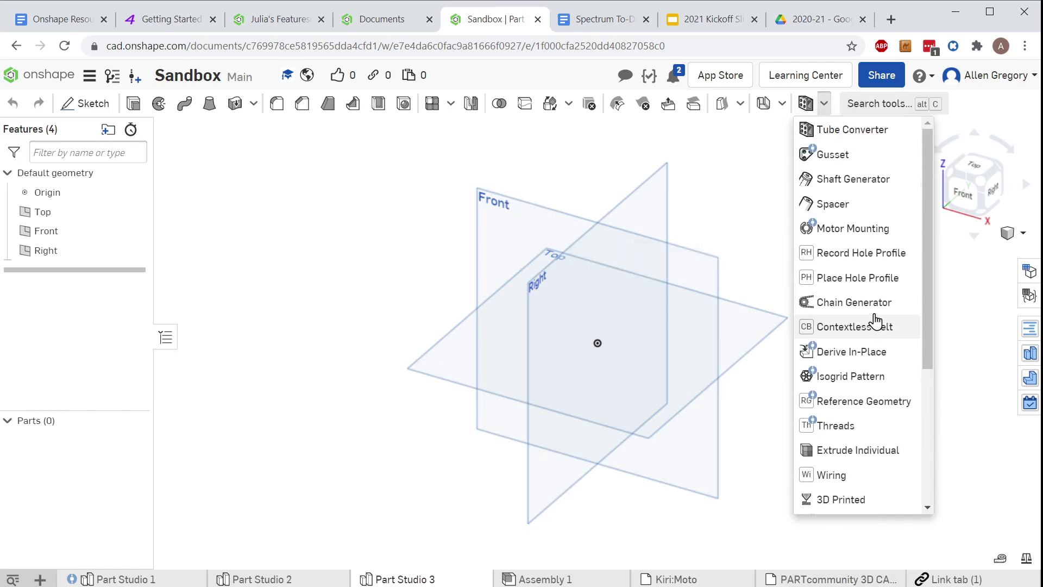
- Return to the Julia's Featurescripts document and add the Chain Path, Copy Holes, Derive In Place and Electronics Mounting scripts
click(283, 19)
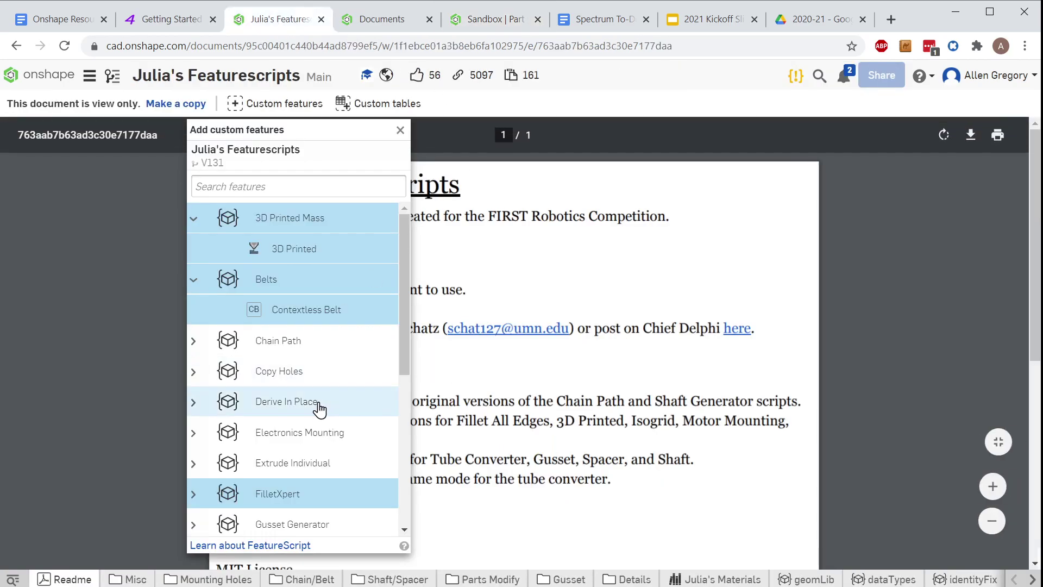
scroll(321, 356, down, 1)
scroll(322, 357, down, 1)
scroll(318, 326, up, 1)
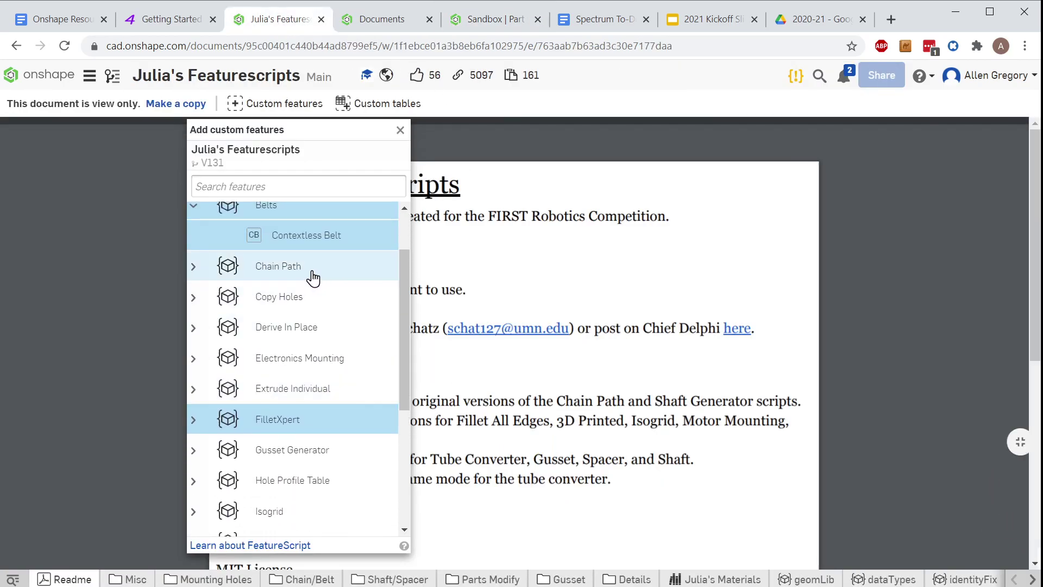
click(281, 269)
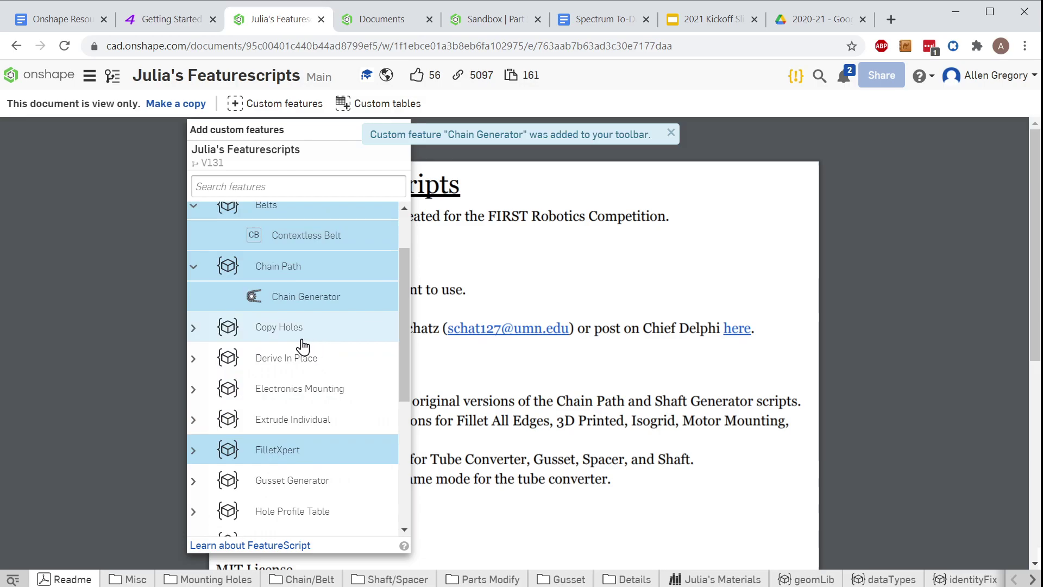
click(302, 331)
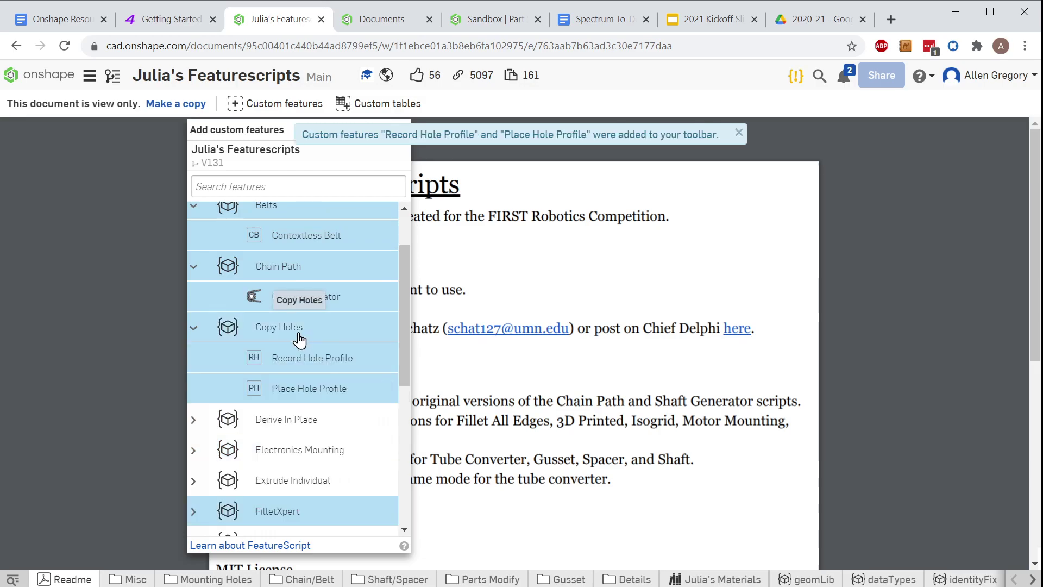
click(287, 432)
scroll(303, 408, down, 1)
click(304, 411)
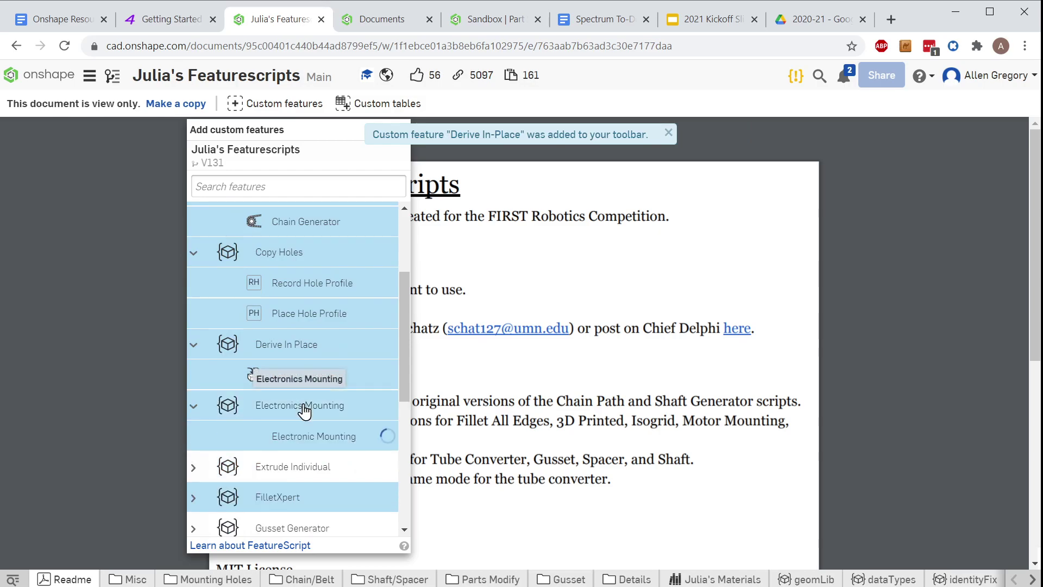
- Add the Extrude Individual and Gusset Generator scripts and deselect FilletXpert in the custom features list
scroll(296, 415, down, 4)
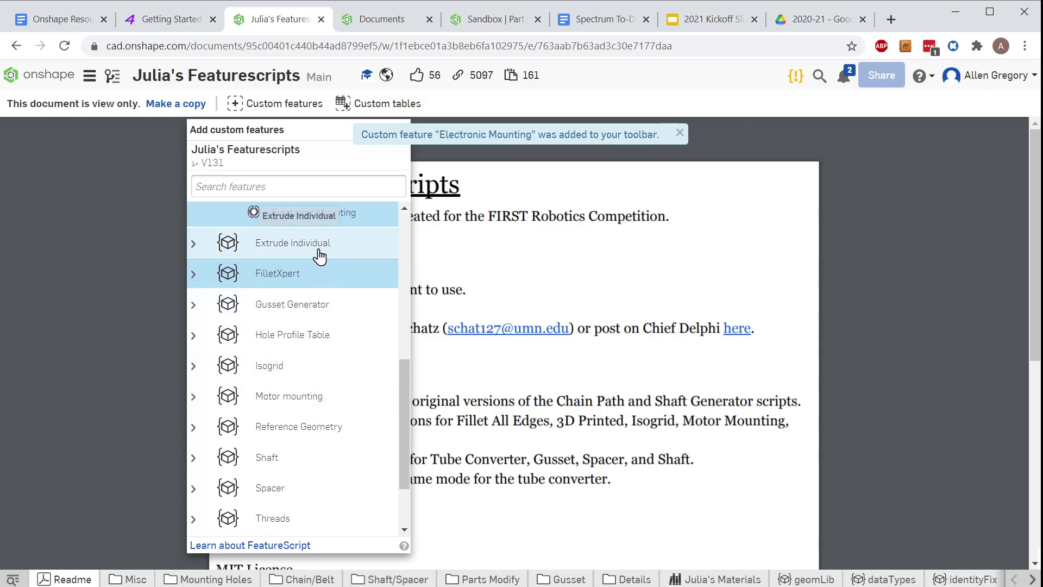
click(319, 256)
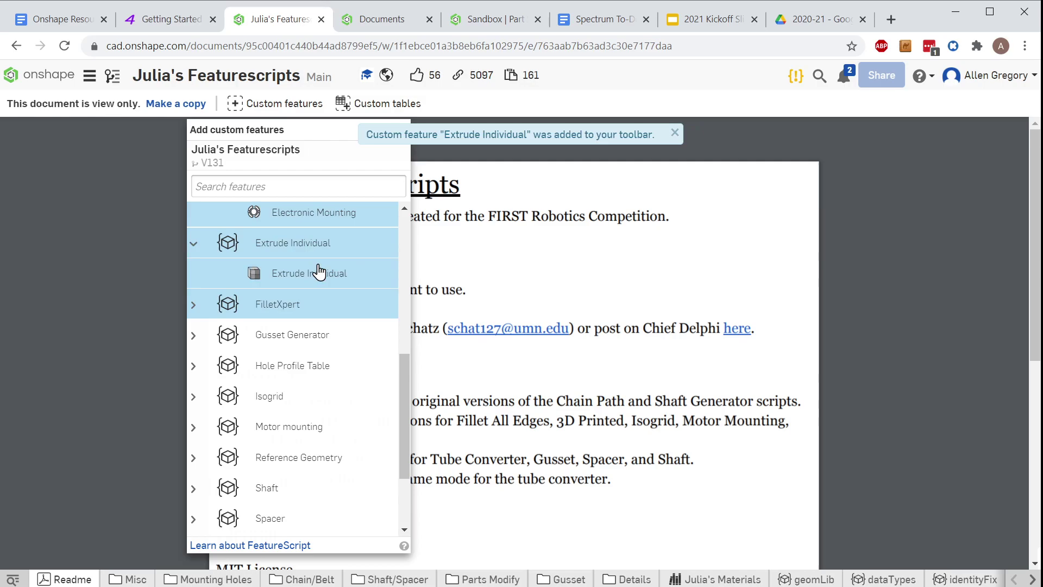
click(286, 308)
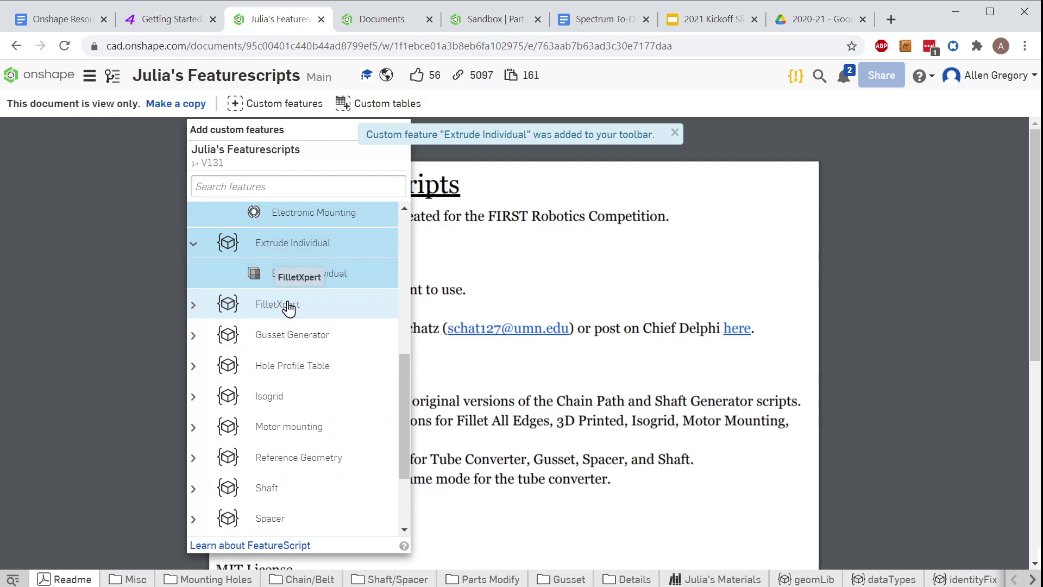
click(296, 350)
scroll(315, 402, down, 5)
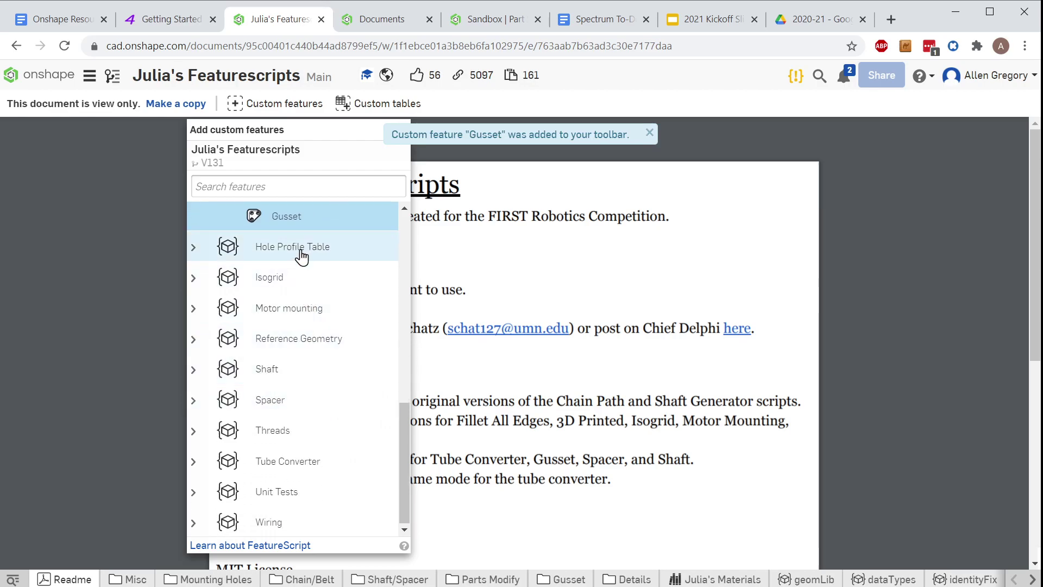
- Add the Hole Profile Table, Isogrid, Motor mounting and Reference Geometry scripts to the toolbar
click(300, 252)
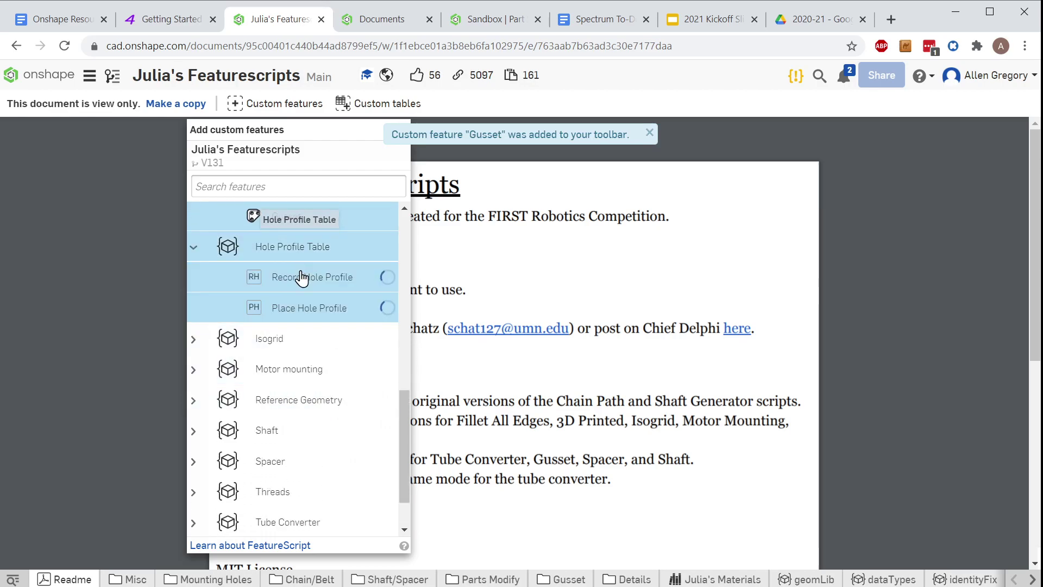
click(309, 347)
scroll(321, 359, down, 3)
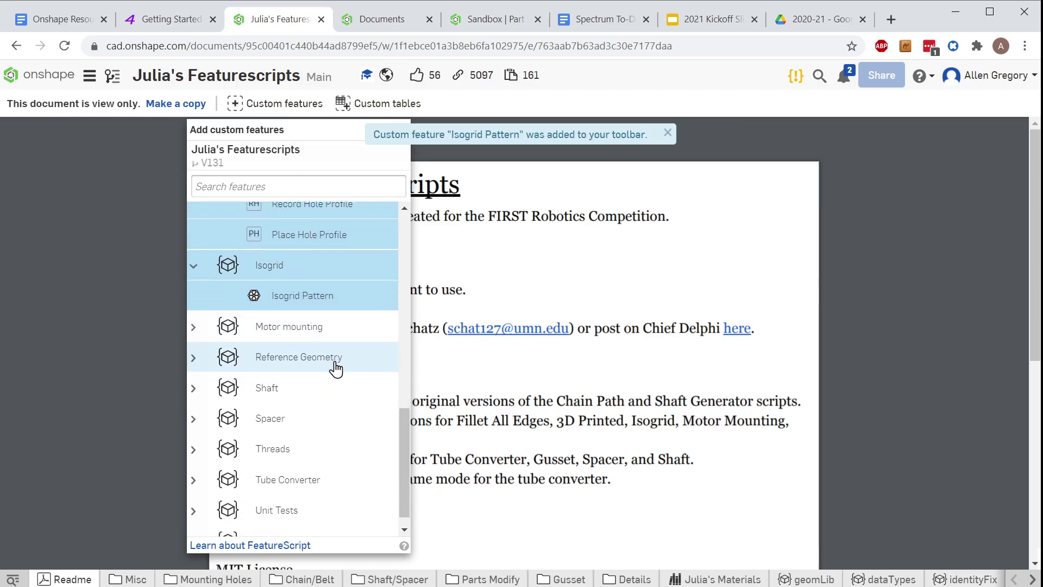
click(293, 319)
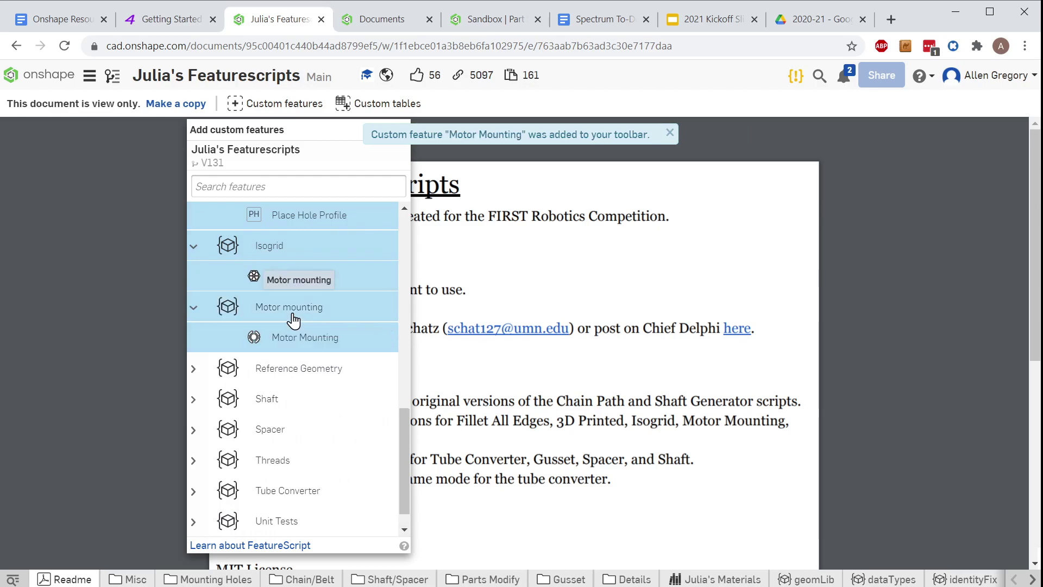
click(309, 373)
scroll(410, 435, down, 3)
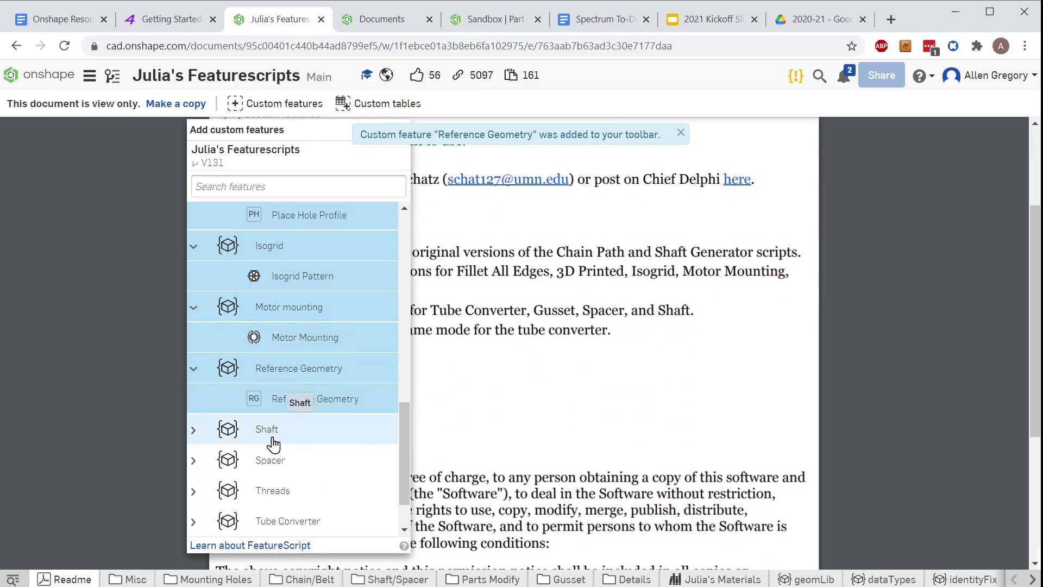
- Add the Shaft, Spacer, Threads and Tube Converter scripts to the toolbar
click(272, 442)
click(306, 495)
scroll(317, 470, down, 3)
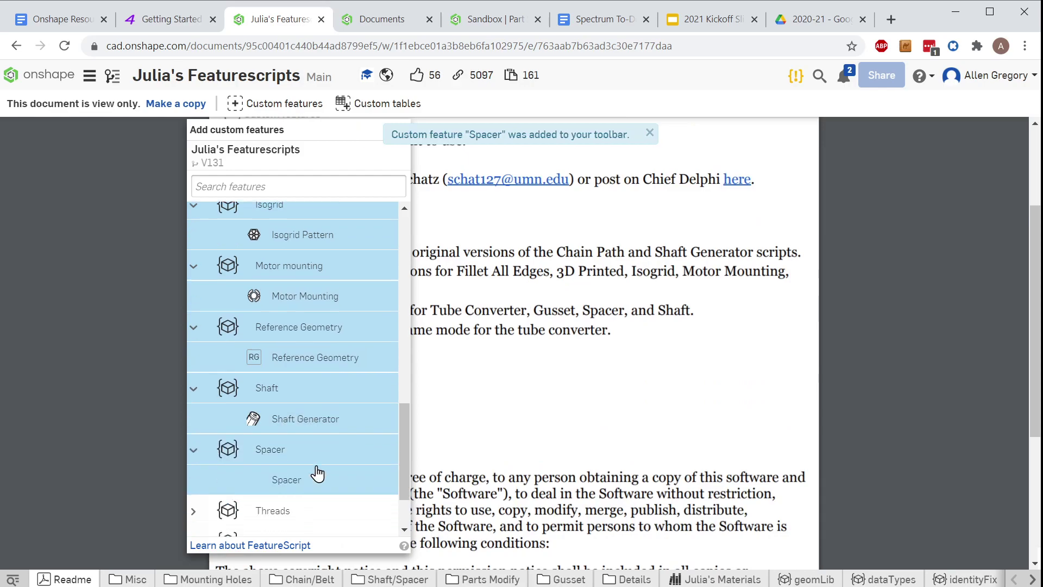
click(314, 435)
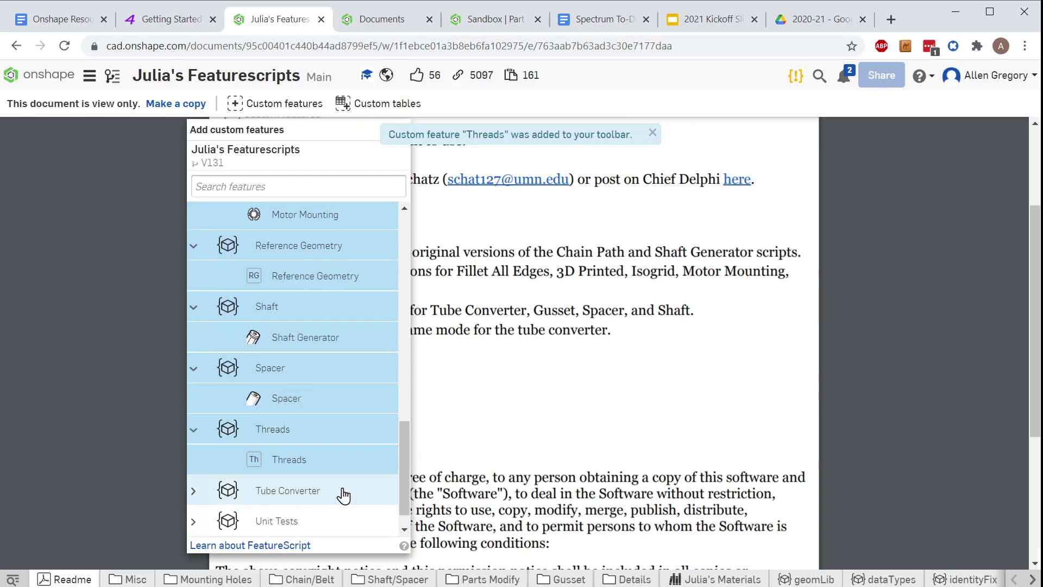
click(318, 485)
scroll(315, 437, down, 2)
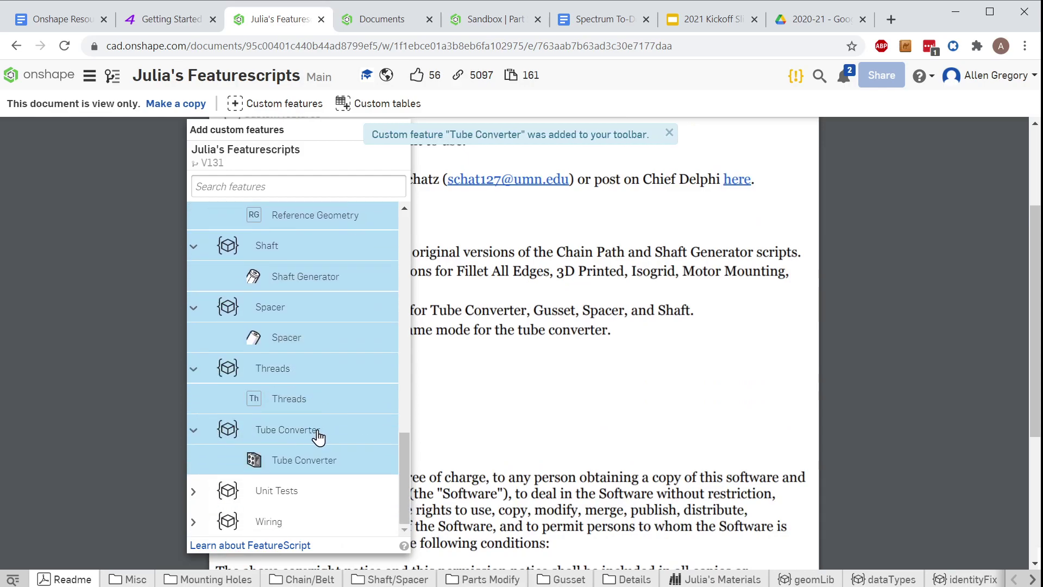
- Add the Unit Tests and Wiring scripts and check the selected scripts back up to the start of the list
click(297, 483)
scroll(312, 435, down, 1)
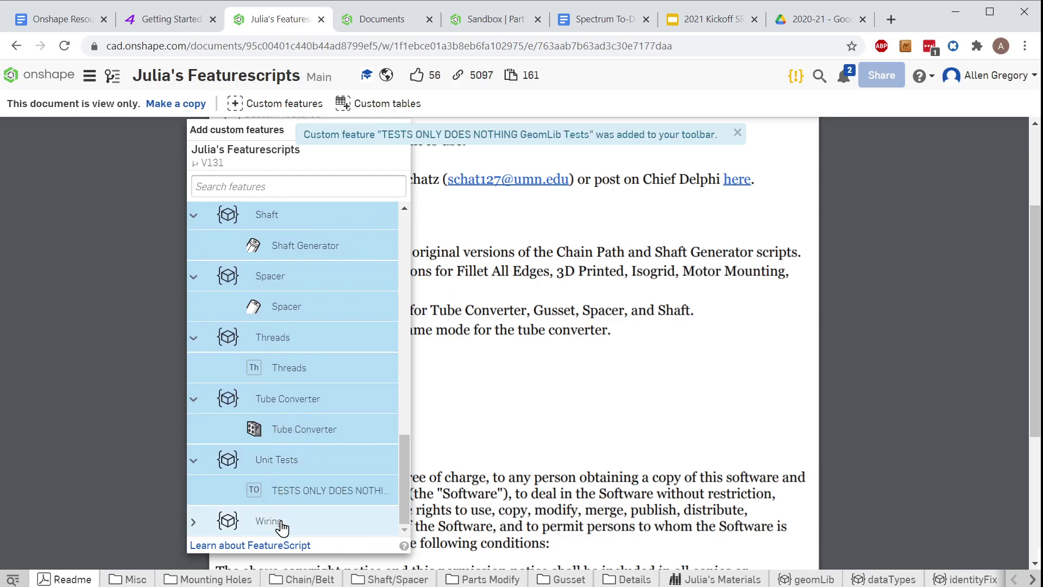
click(281, 530)
scroll(315, 478, down, 1)
scroll(333, 414, up, 12)
scroll(332, 402, up, 2)
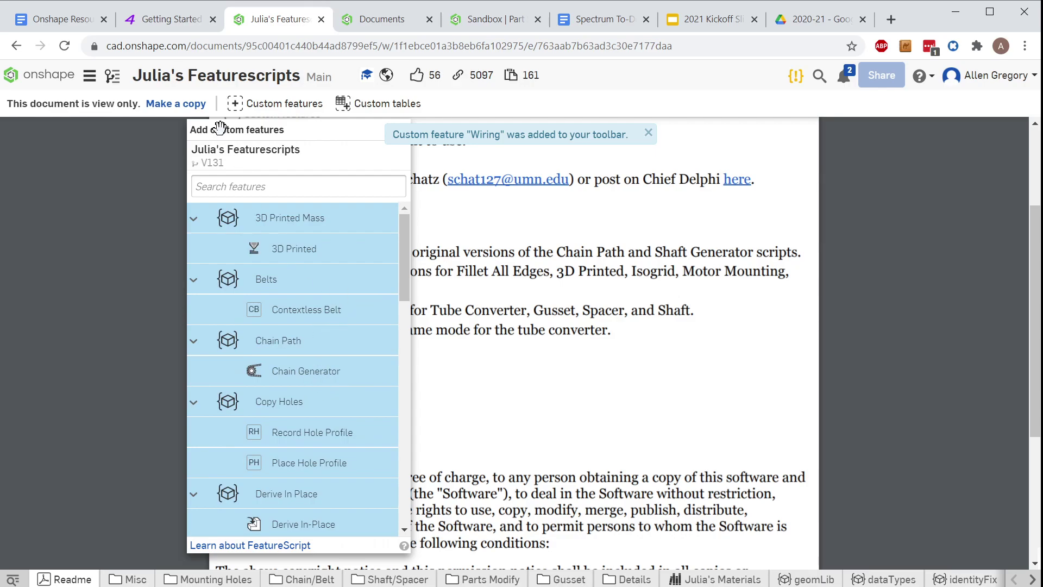
- Switch to the Onshape Resources document and review its recommended featurescripts, including Alex's Featurescripts, Lighten, Laser Joint, T-Slot Joint and Auto Layout
click(56, 22)
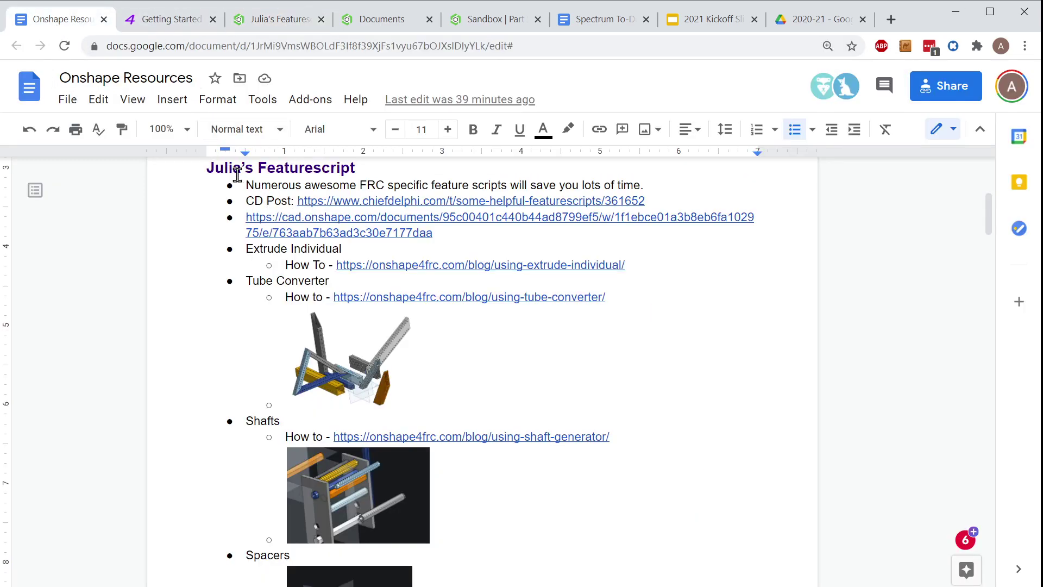
scroll(239, 193, down, 10)
scroll(284, 263, down, 3)
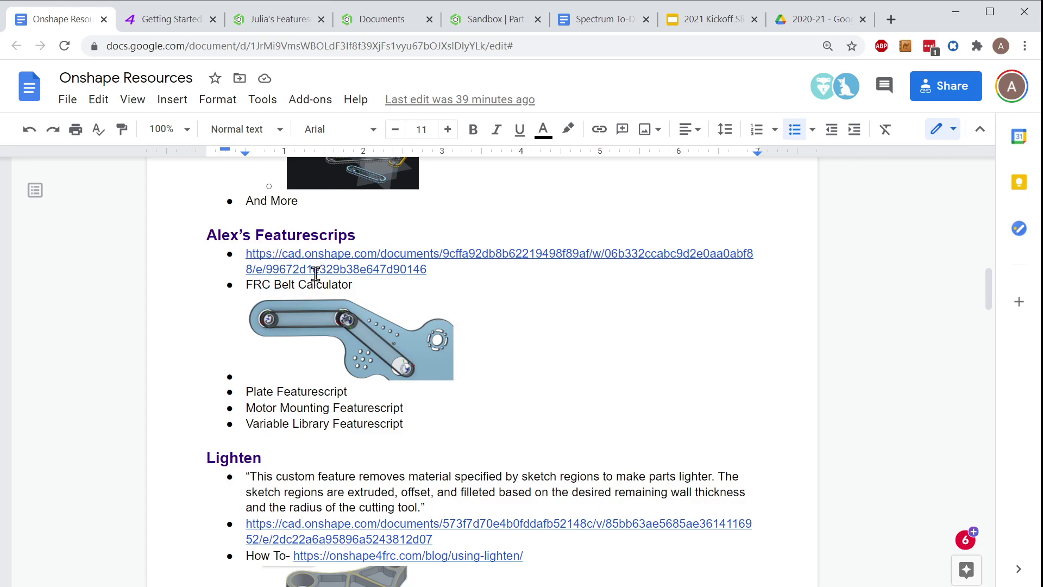
scroll(310, 354, down, 3)
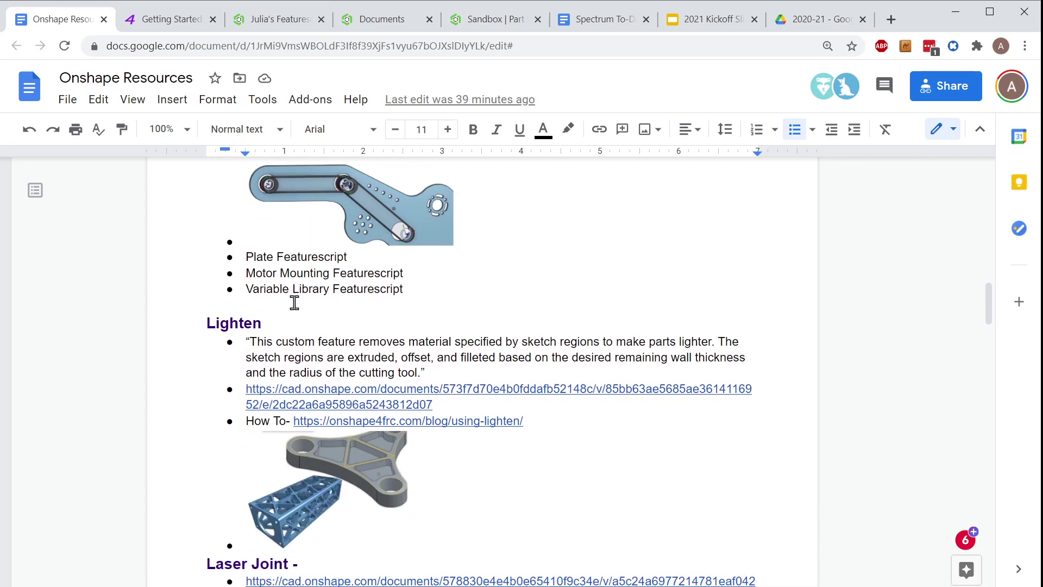
scroll(294, 303, down, 2)
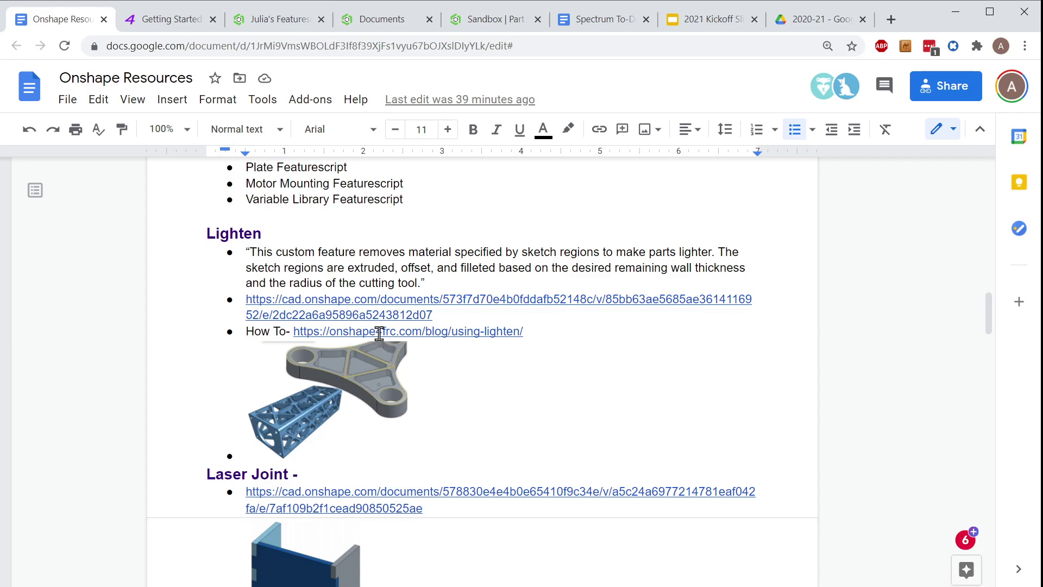
scroll(358, 337, down, 5)
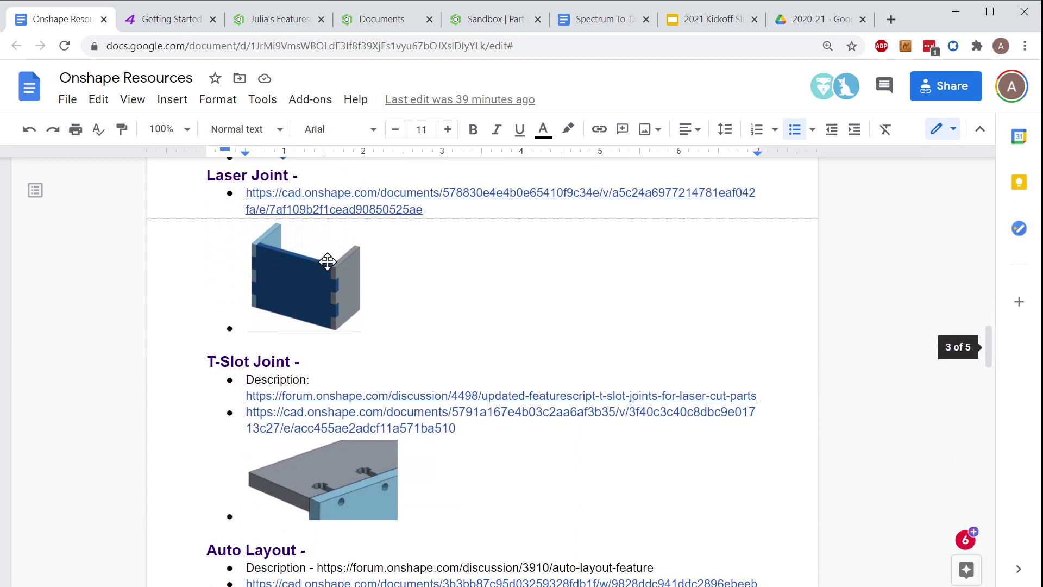
scroll(309, 284, down, 1)
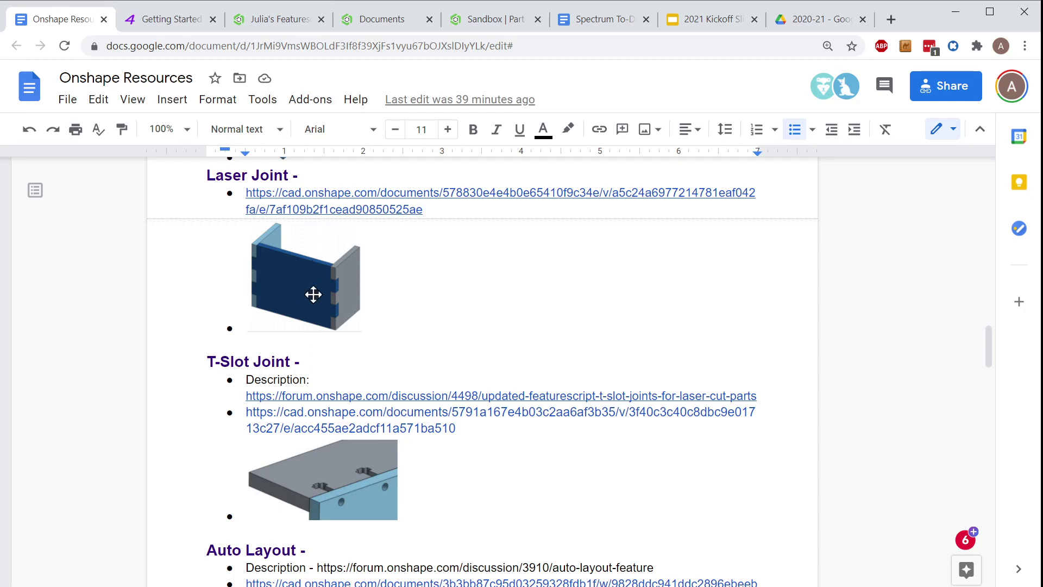
scroll(308, 356, down, 10)
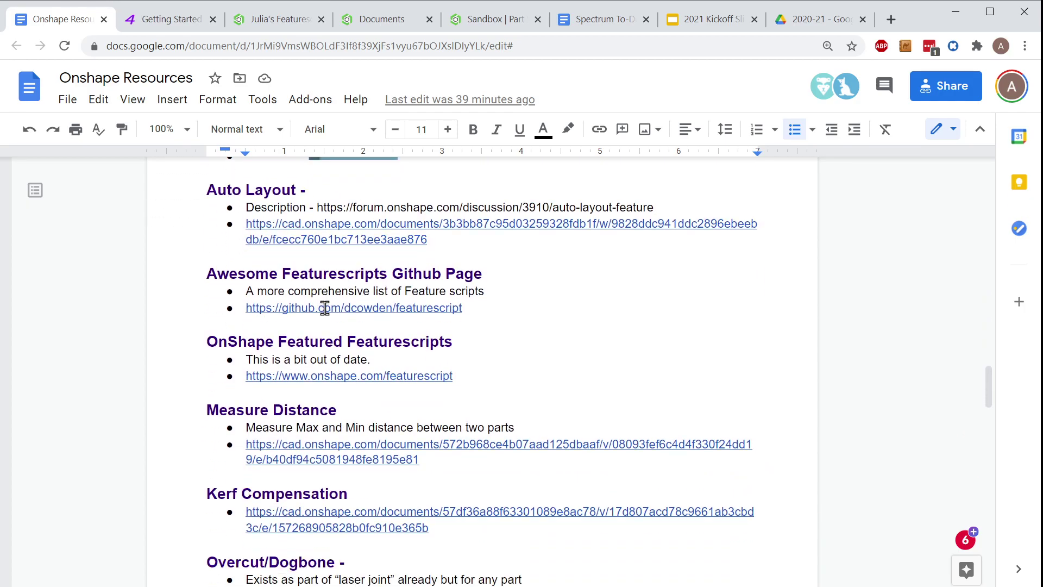
scroll(320, 312, up, 7)
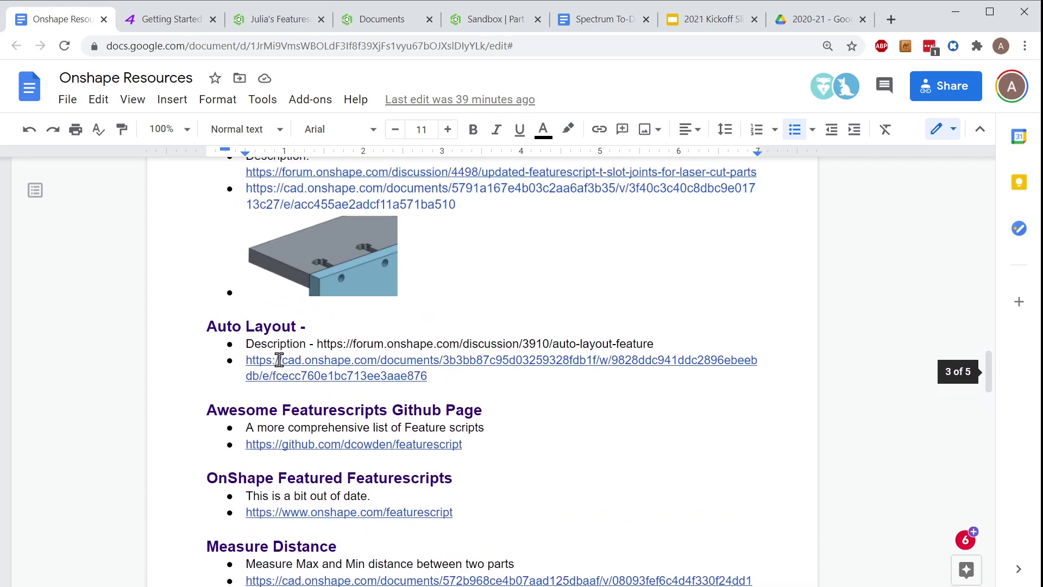
scroll(295, 306, up, 3)
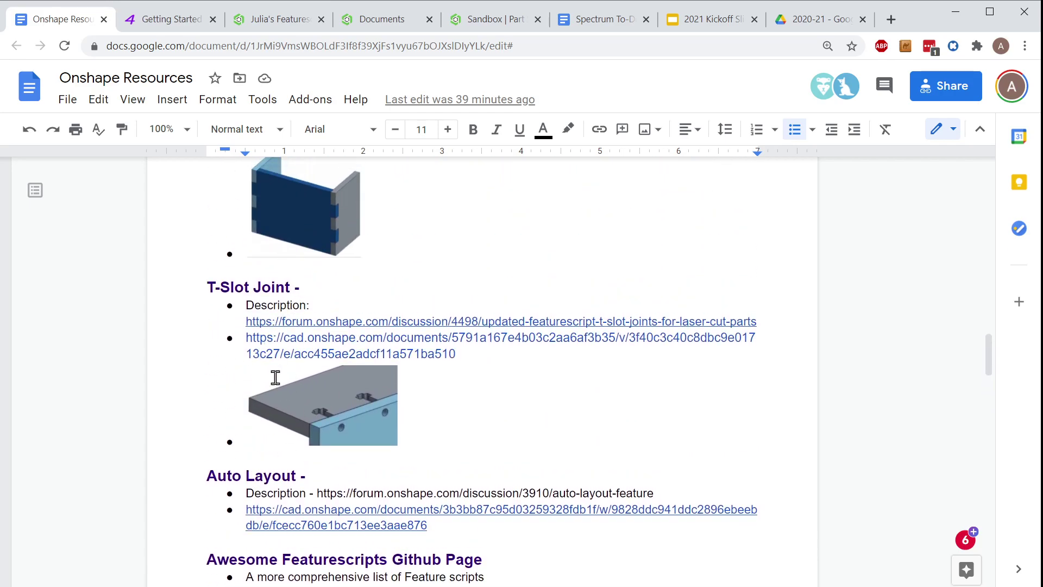
scroll(280, 362, up, 9)
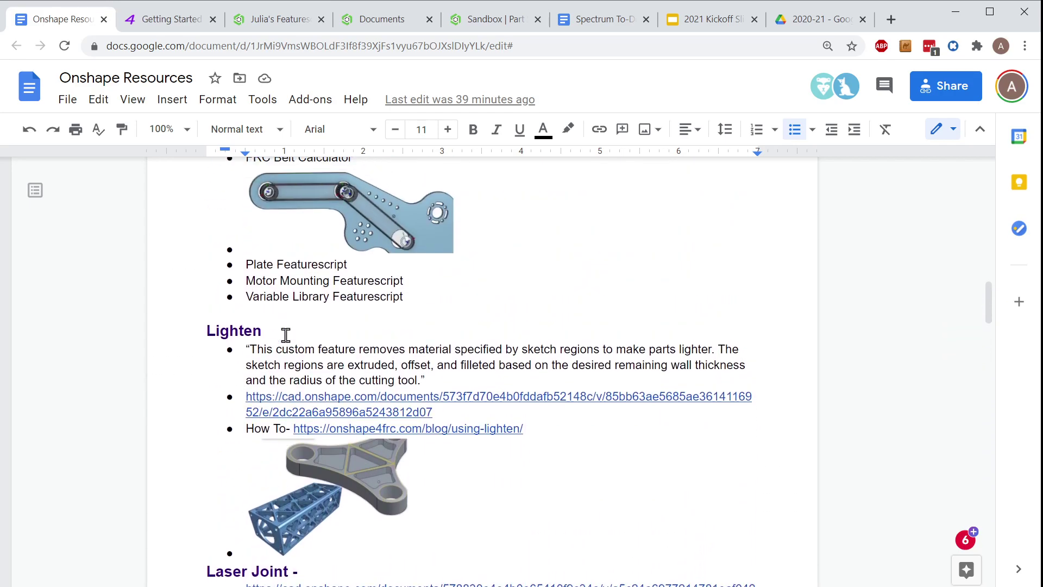
scroll(285, 334, up, 15)
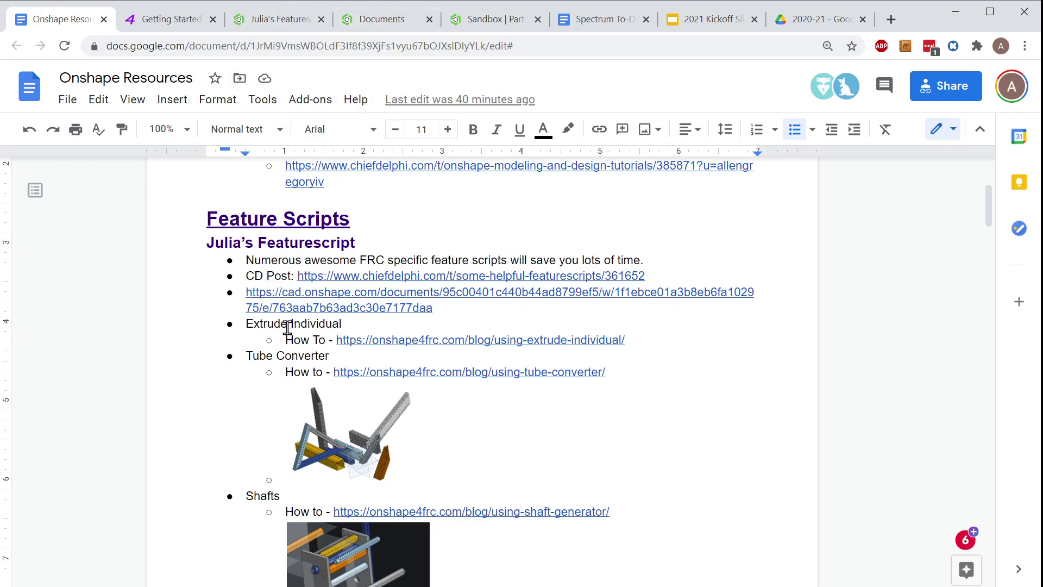
- Switch to the Onshape documents page and create a public document named "Swerve Drive test" in My Onshape
click(347, 24)
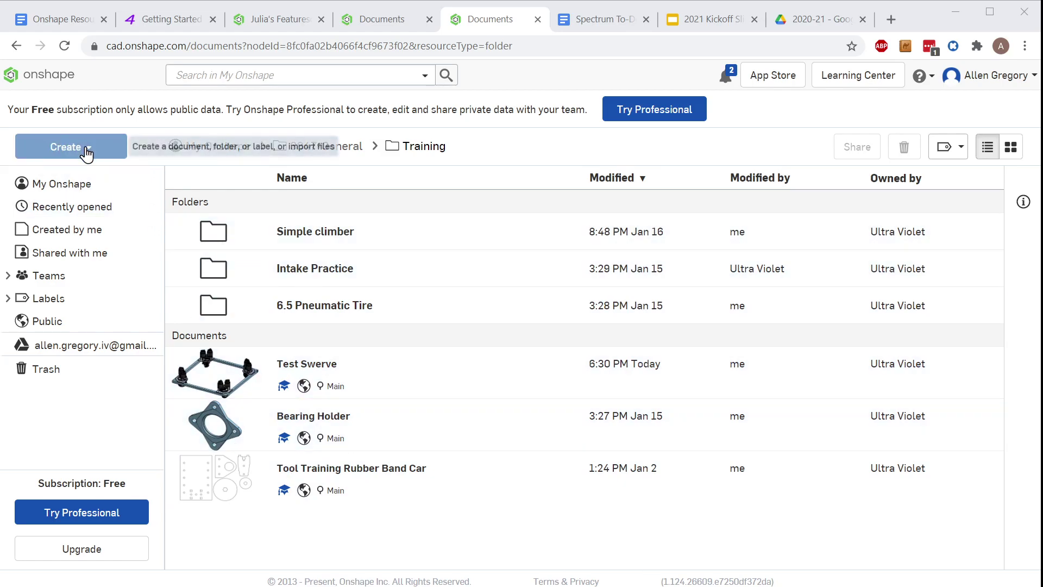
click(219, 157)
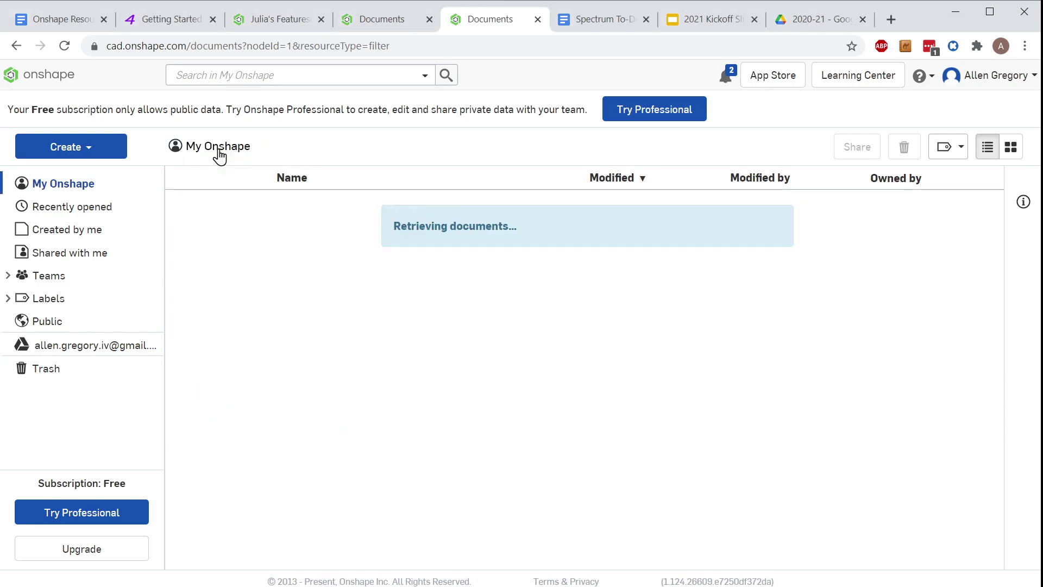
click(85, 146)
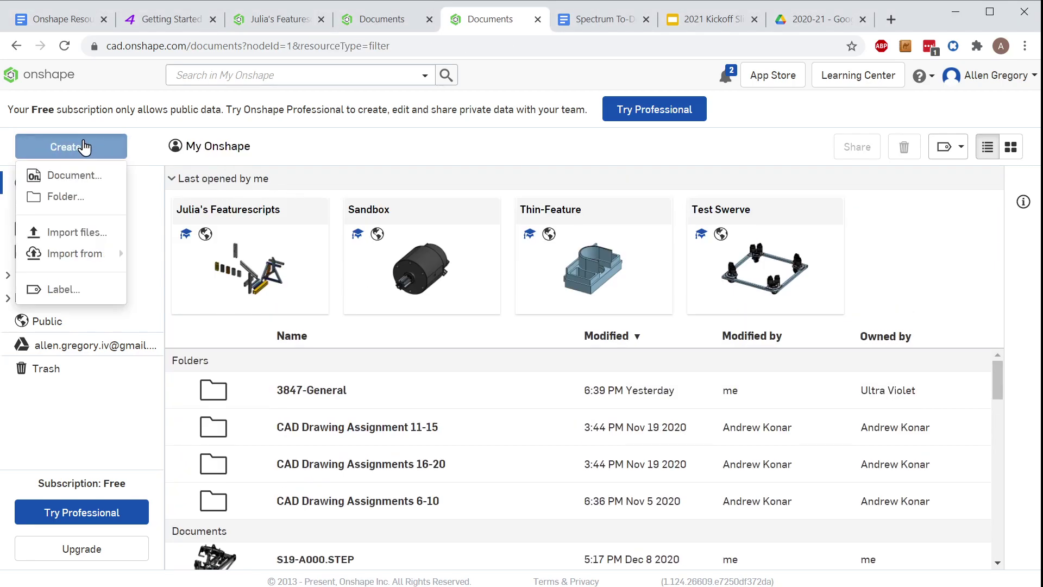
click(146, 135)
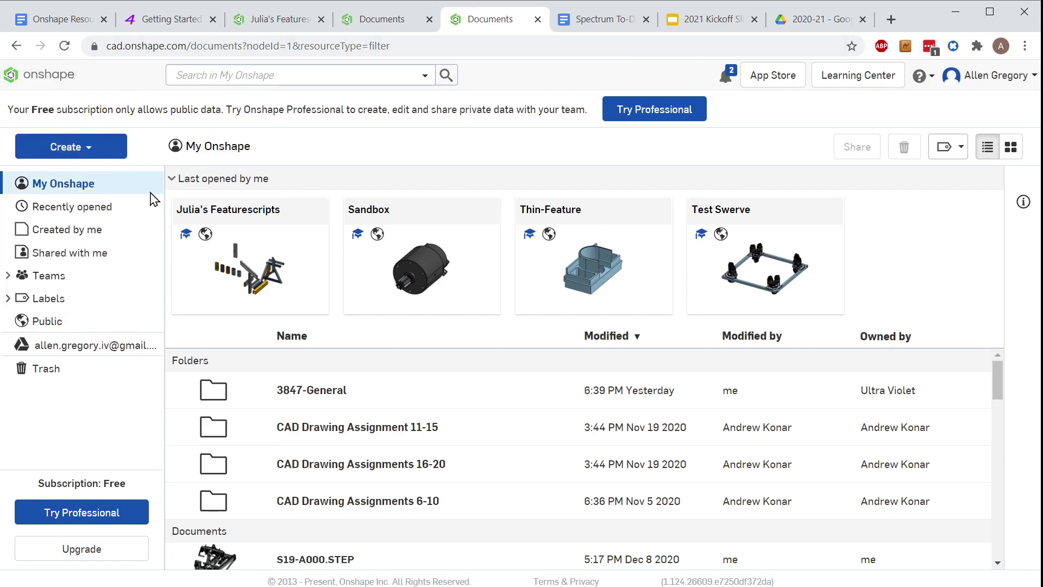
click(113, 153)
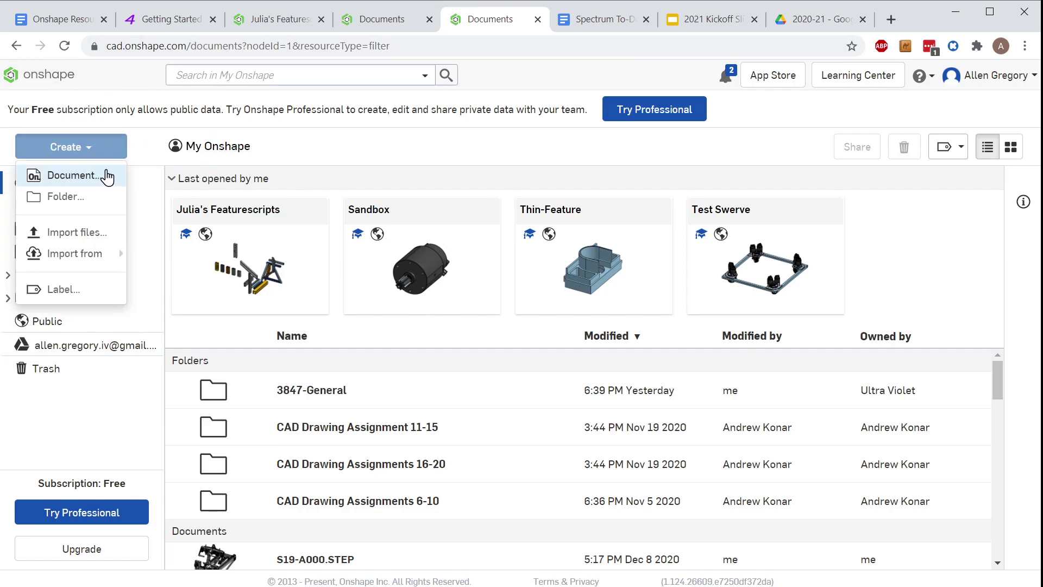
click(62, 179)
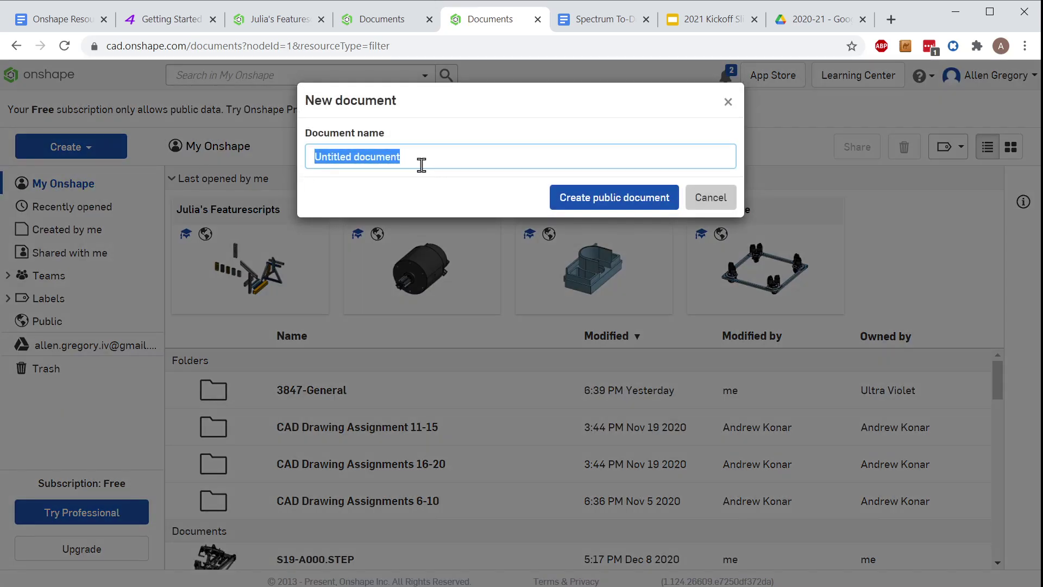
text(Swerve Drive)
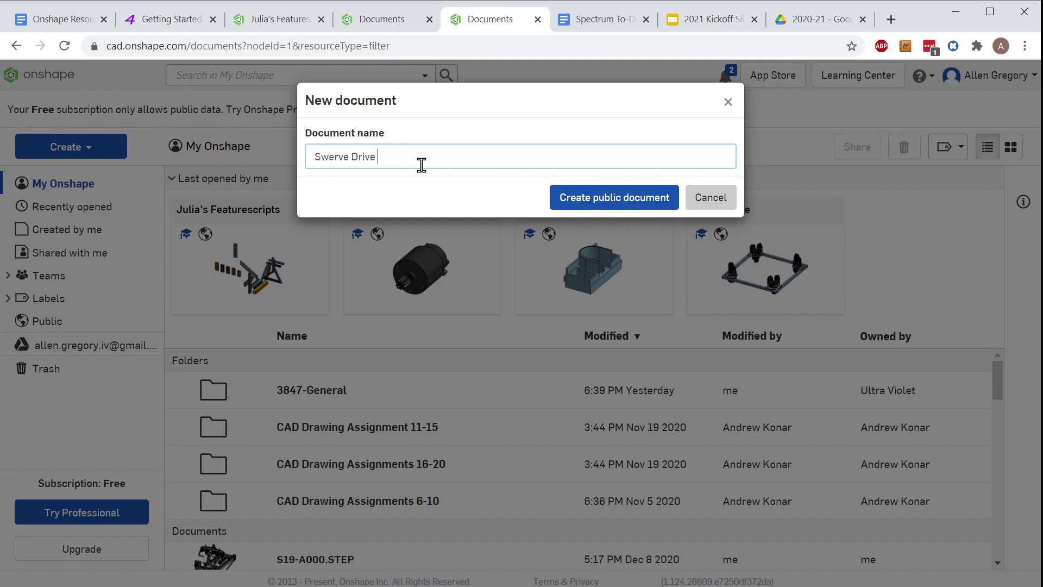
text(test)
key(Return)
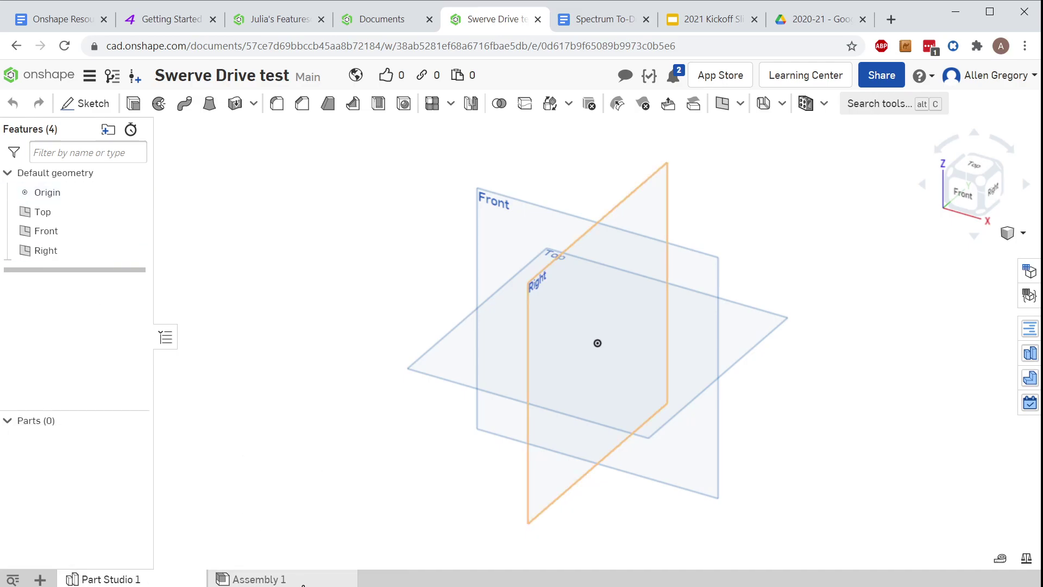
- Start a sketch on the Top plane in Part Studio 1, viewed from the top
click(303, 582)
click(106, 579)
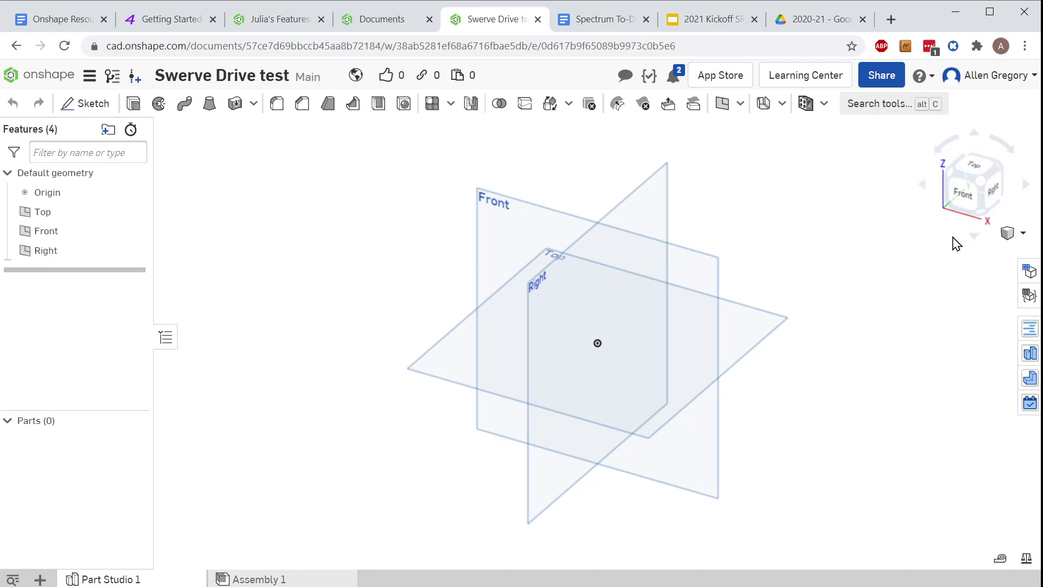
click(970, 167)
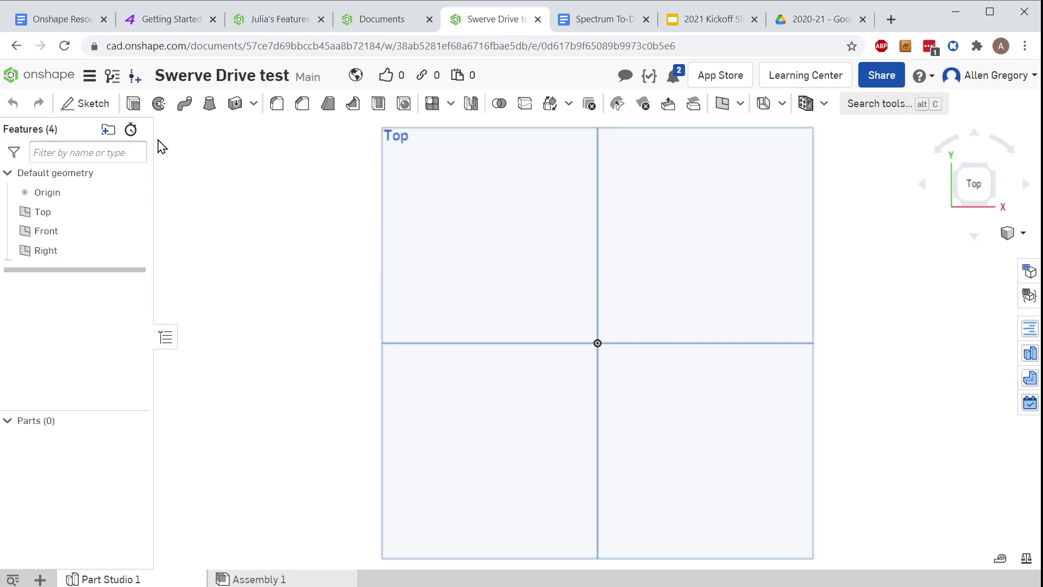
click(85, 107)
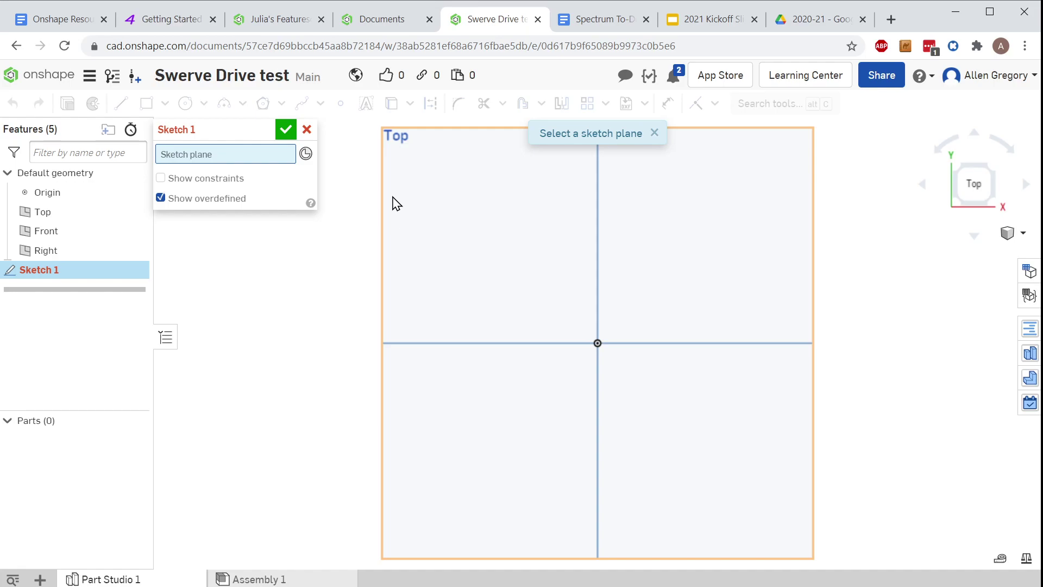
click(393, 204)
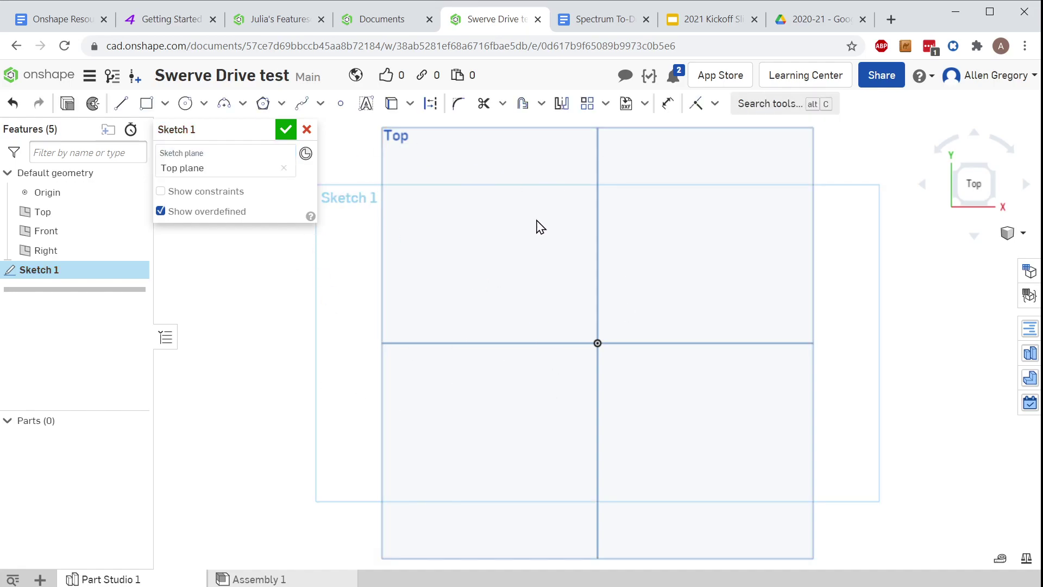
- Hide the Top, Front and Right default planes to clear the sketch area around the origin
click(134, 212)
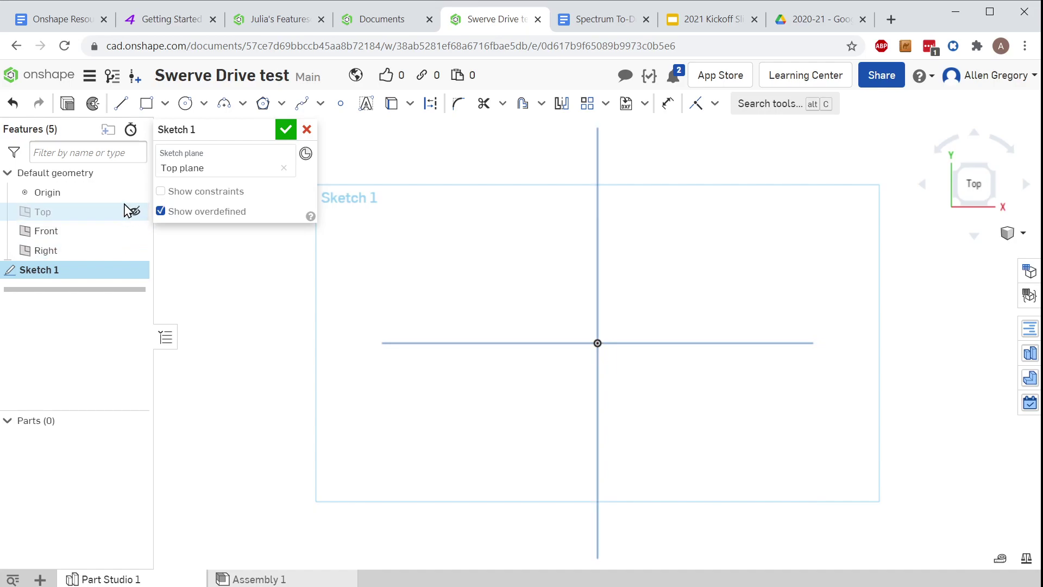
key(p)
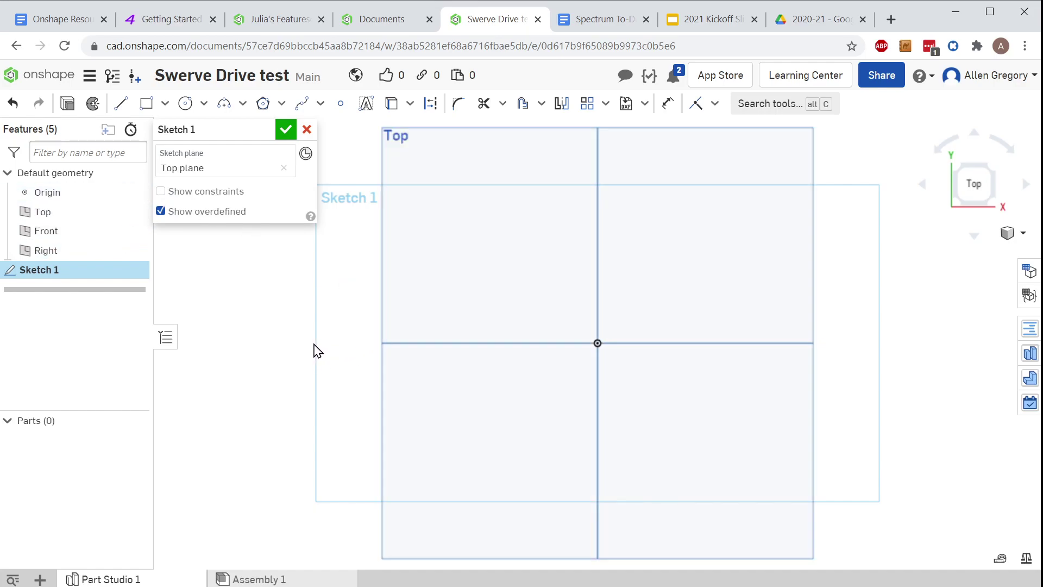
key(p)
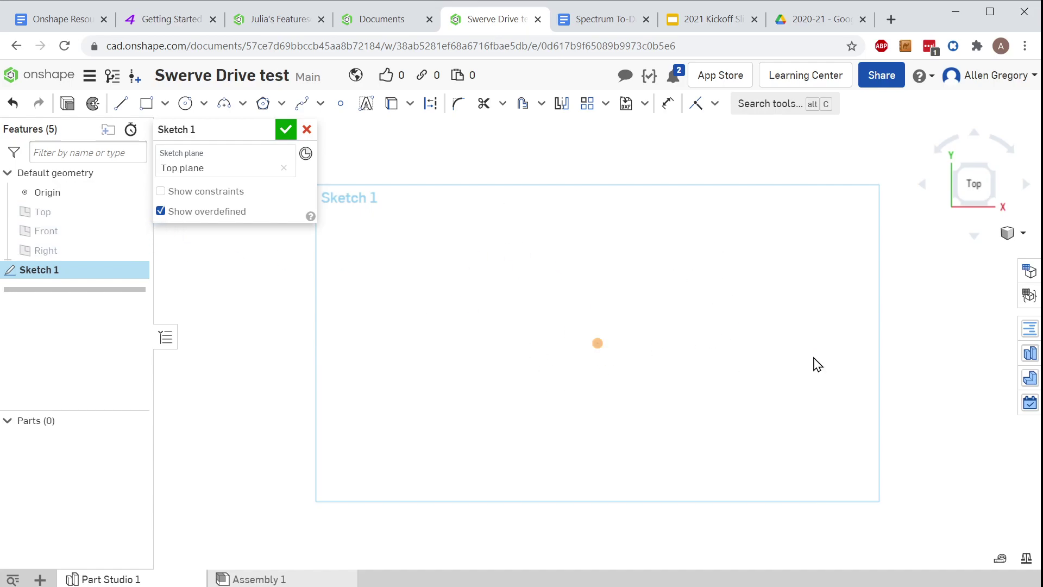
scroll(677, 363, down, 3)
mouse_move(752, 363)
middle_down()
mouse_move(715, 373)
mouse_move(577, 360)
middle_up()
scroll(554, 360, down, 4)
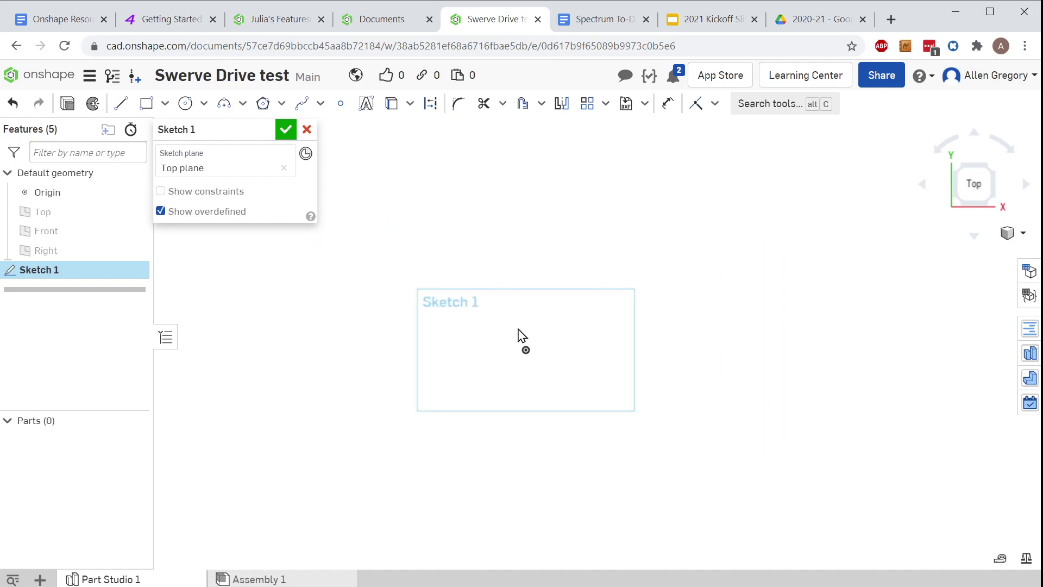
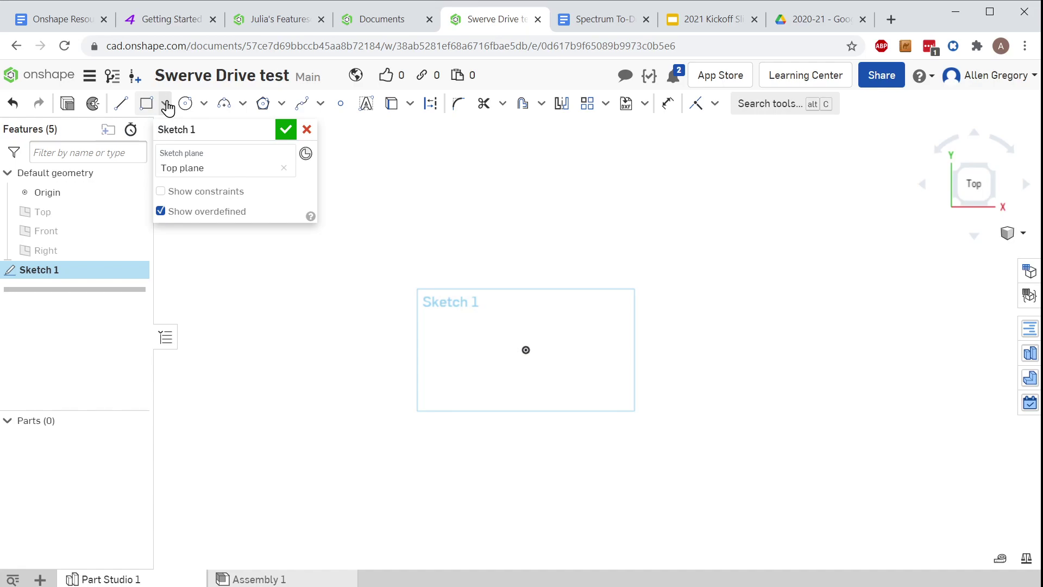
- Draw a center point rectangle about 19.9 in wide and 17.2 in high, centered on the origin
click(165, 104)
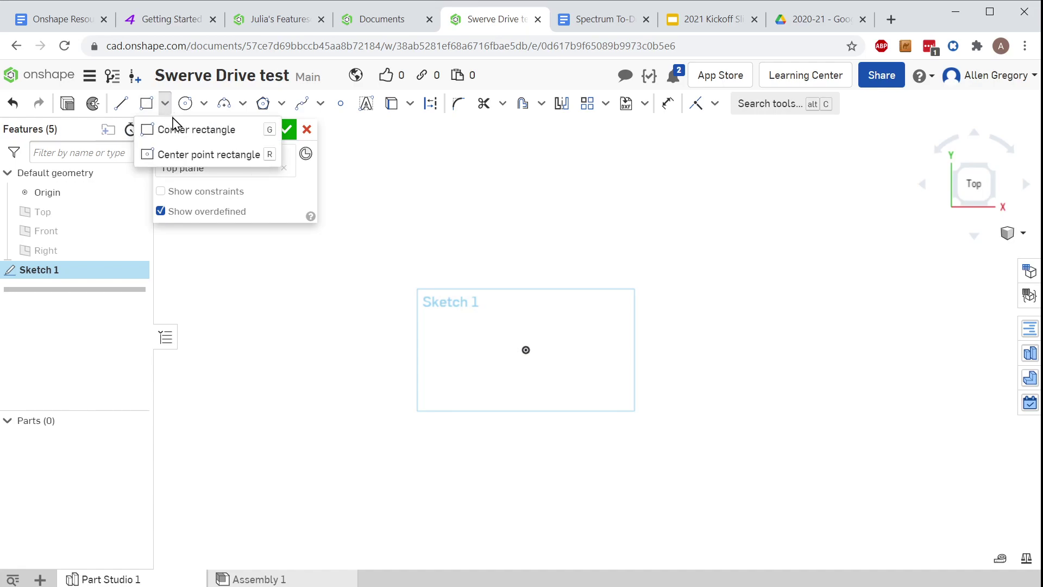
click(218, 159)
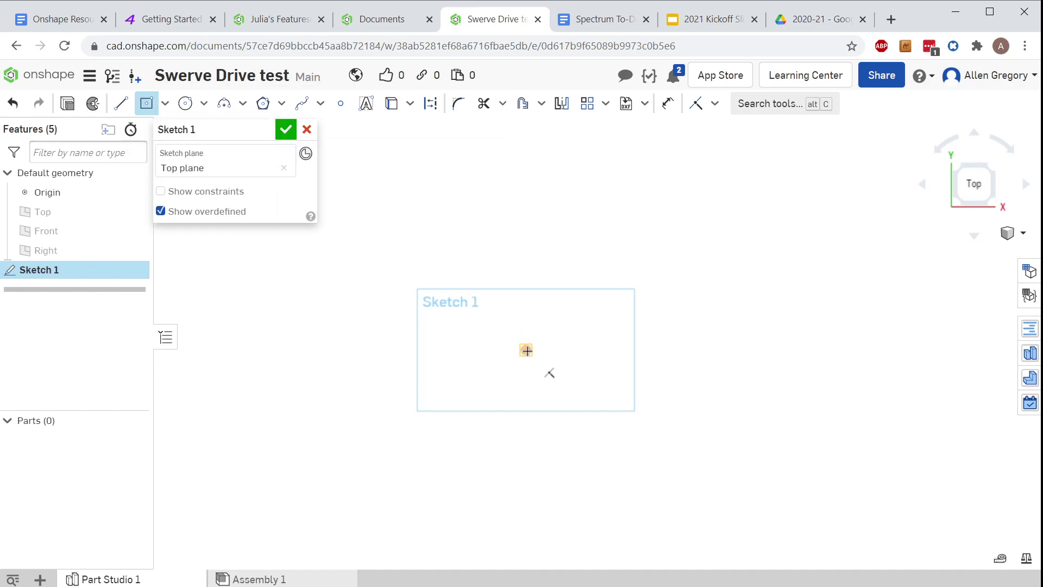
click(527, 350)
scroll(736, 194, up, 1)
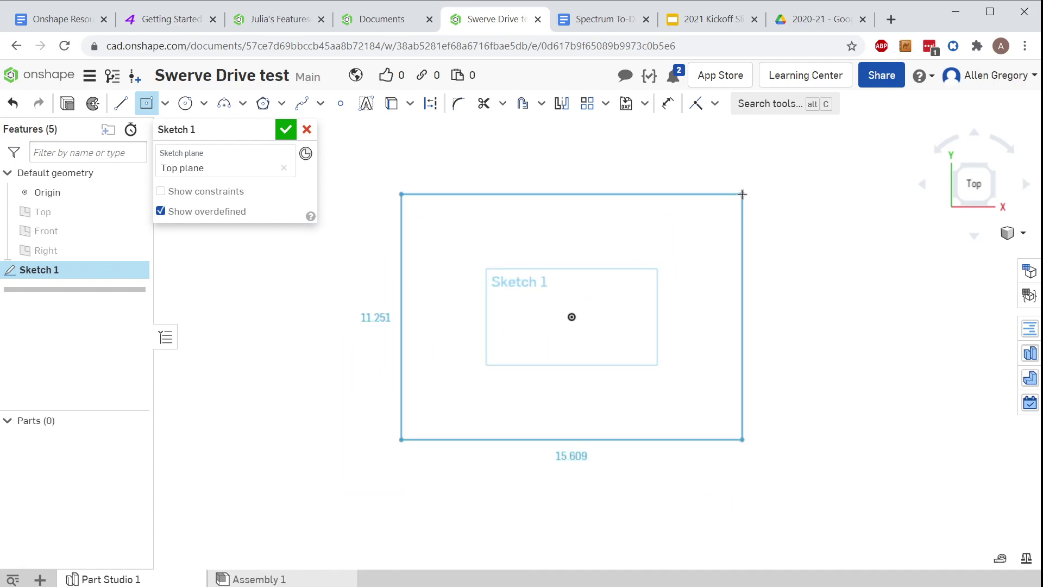
click(788, 129)
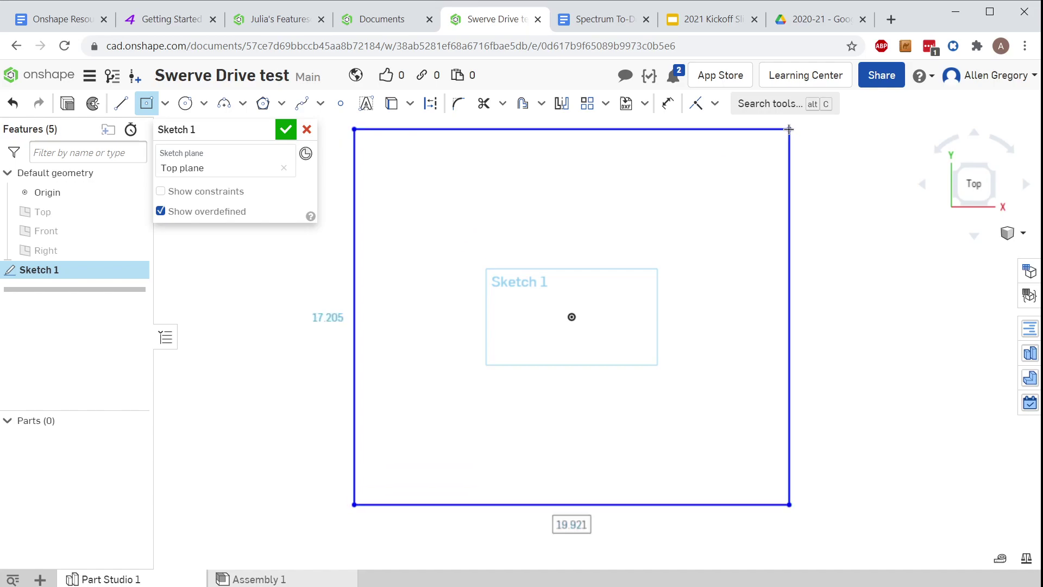
scroll(746, 166, up, 3)
middle_drag(751, 184, 701, 261)
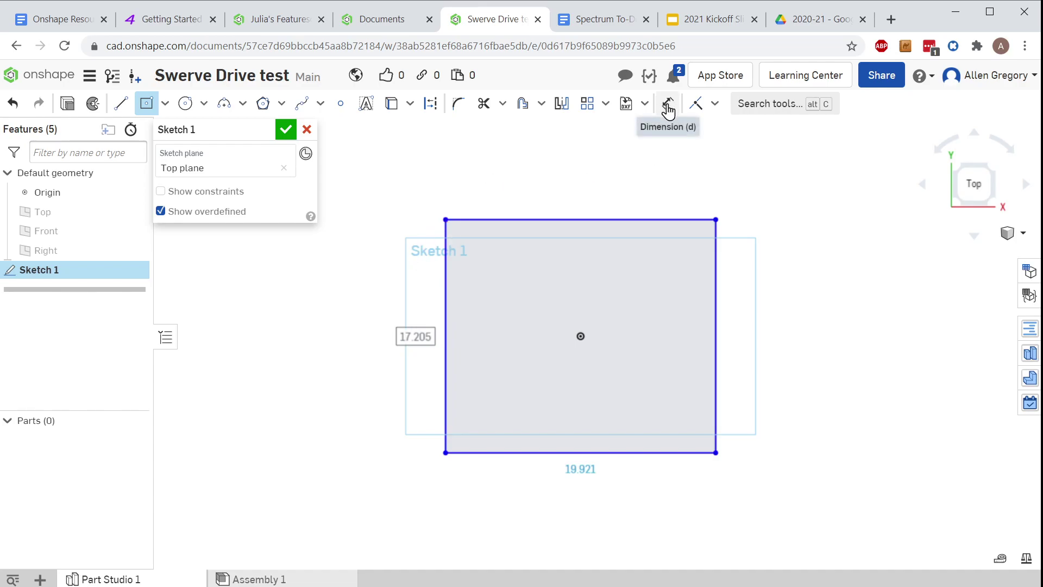
- Dimension the rectangle's height as 28 in
key(d)
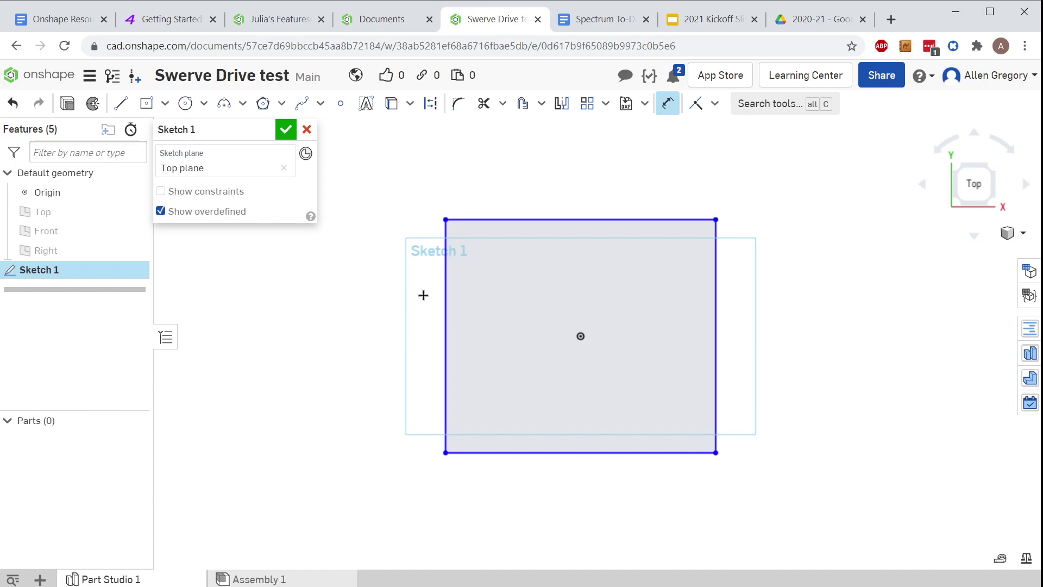
click(444, 307)
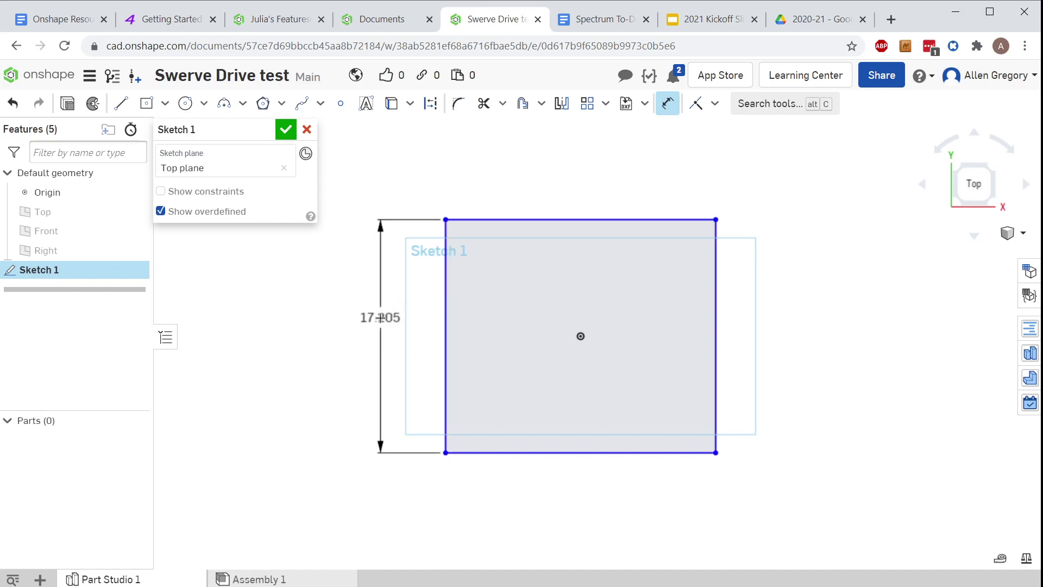
click(380, 318)
text(28)
key(Return)
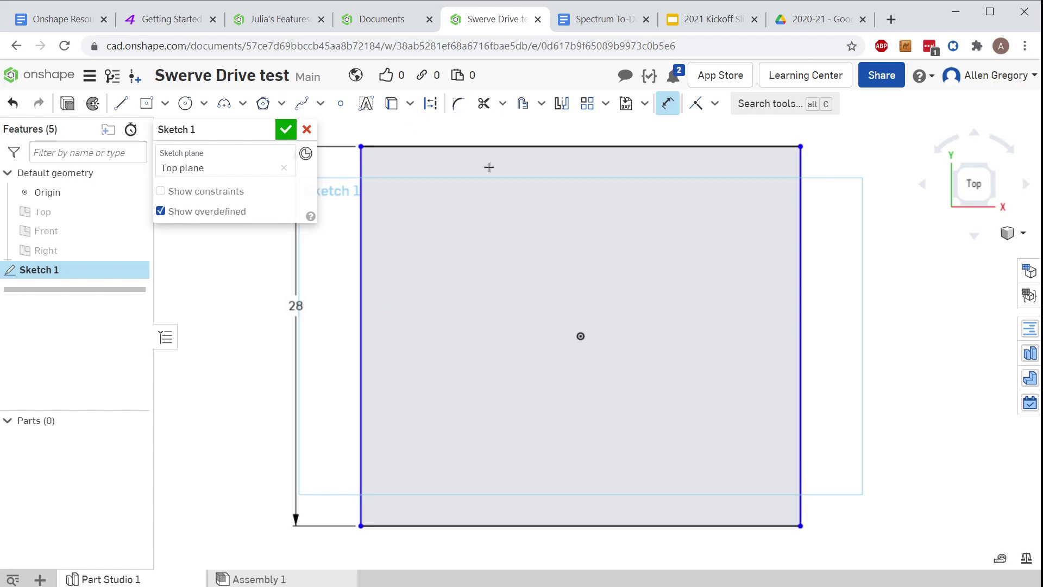
- Dimension the rectangle's width as 28 in
scroll(543, 170, down, 2)
click(544, 153)
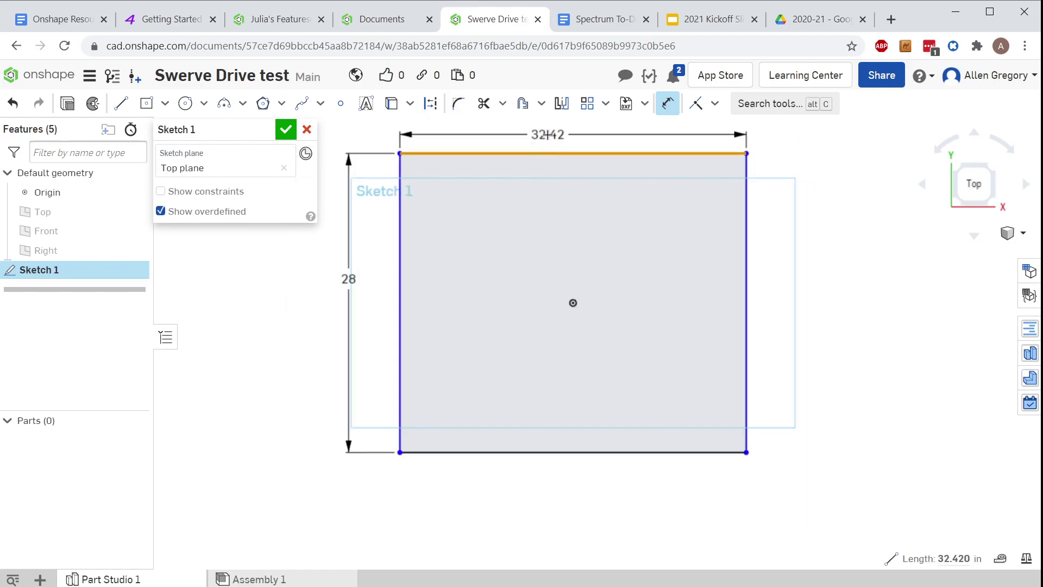
click(562, 135)
text(2)
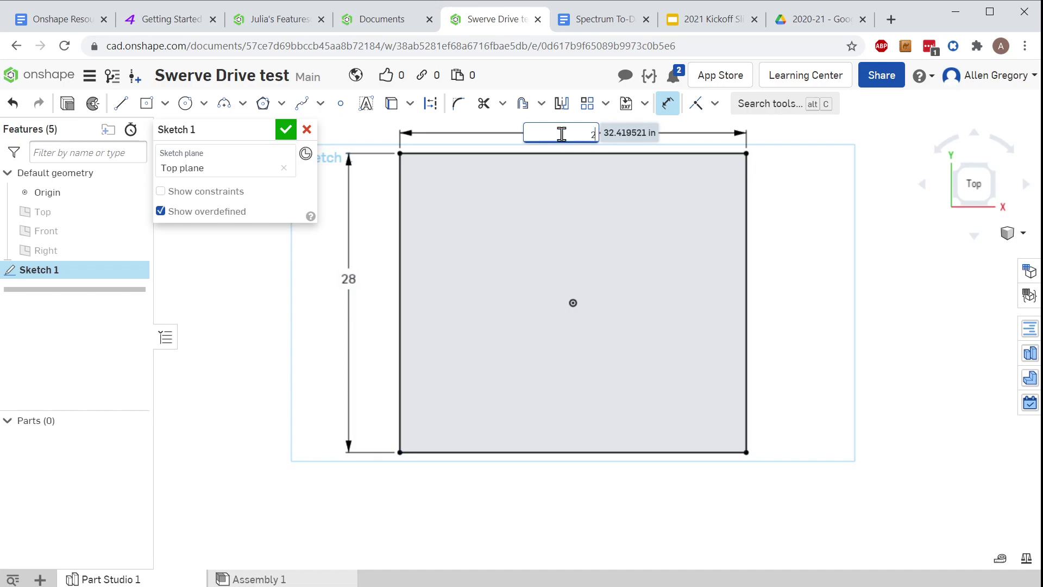
text(8)
key(Return)
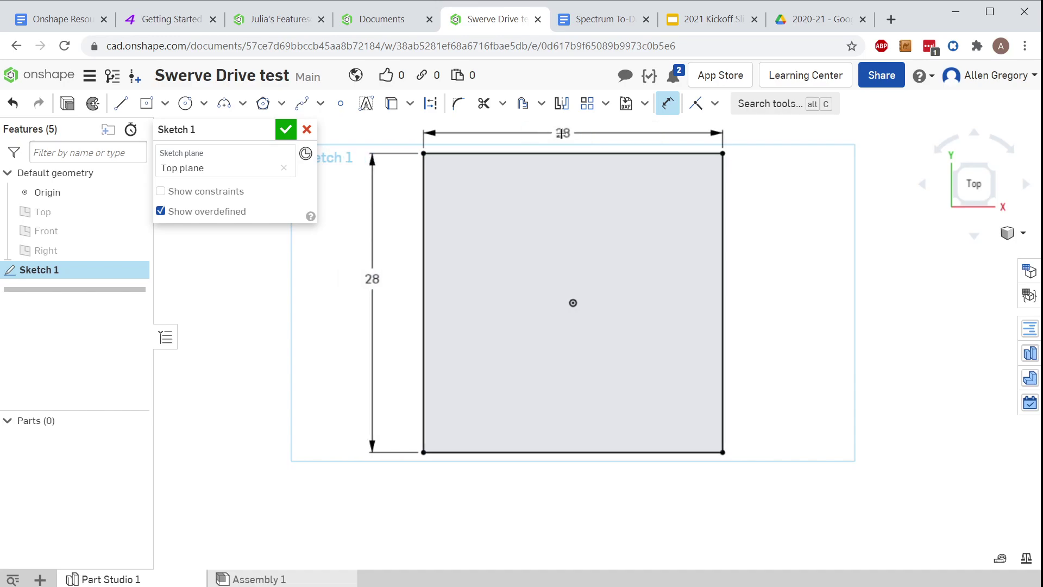
scroll(558, 250, down, 5)
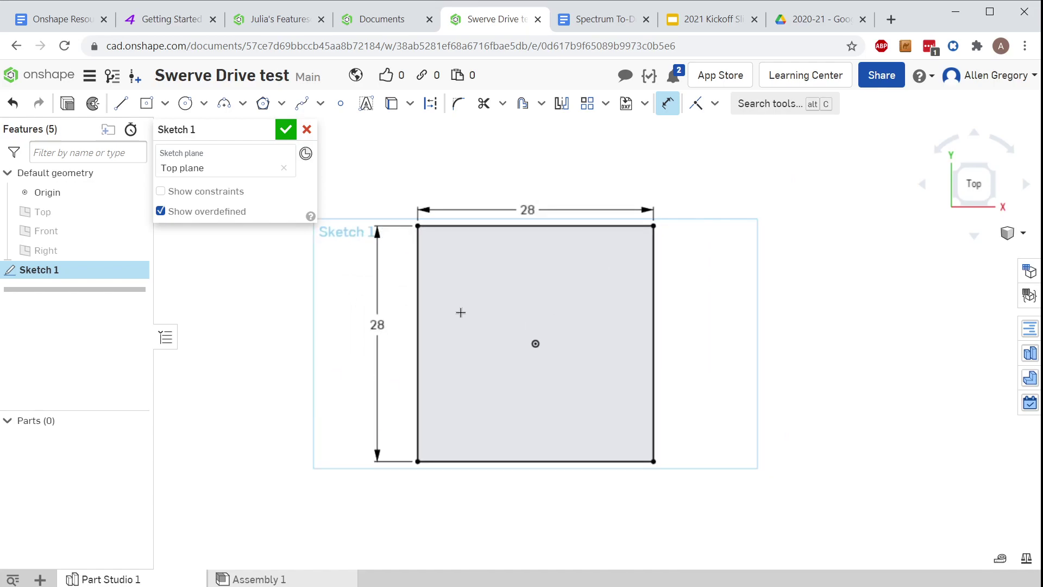
scroll(482, 303, up, 2)
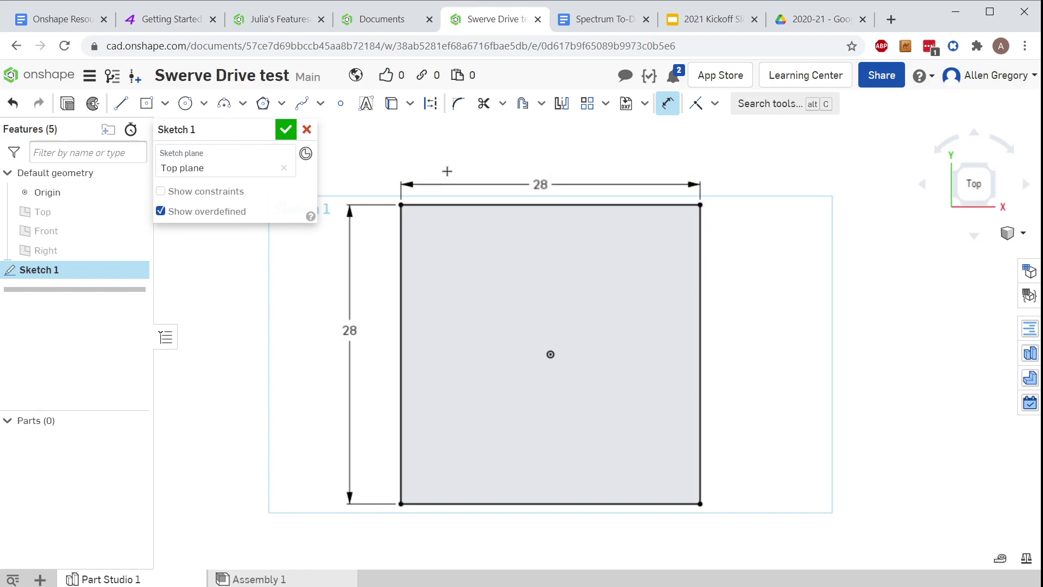
key(Escape)
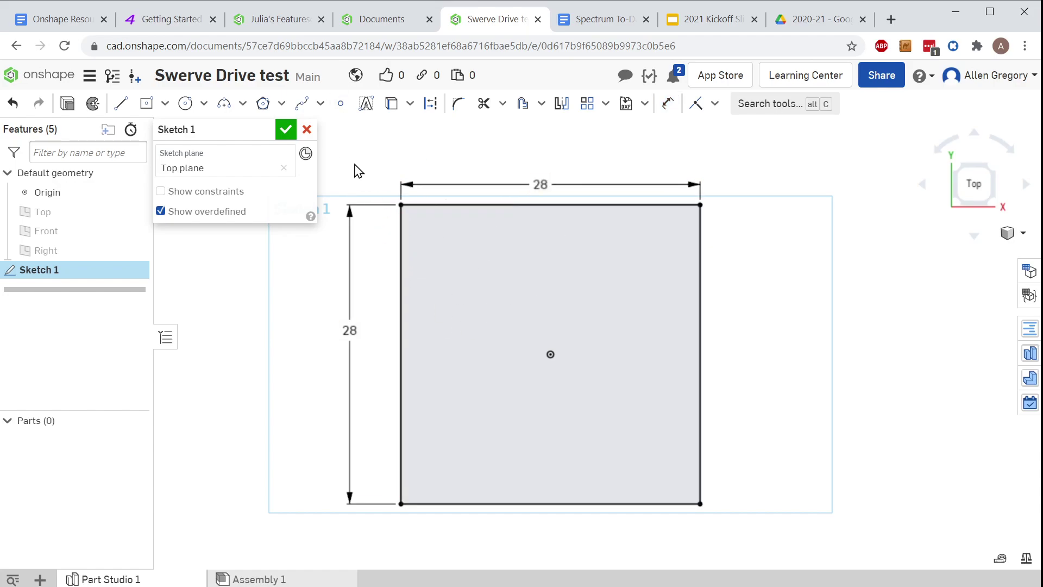
- Try out box and single-entity selections on the square's edges, clearing each selection
mouse_move(354, 161)
mouse_down()
mouse_move(663, 484)
mouse_move(746, 541)
mouse_up()
click(472, 173)
click(699, 242)
click(679, 207)
click(763, 312)
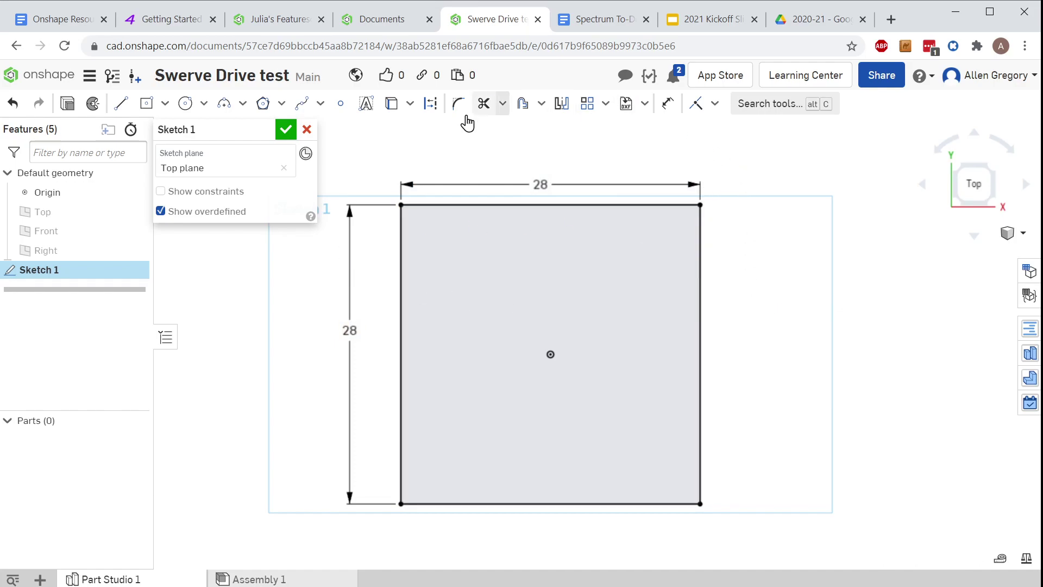
drag(363, 149, 766, 534)
key(Escape)
drag(333, 163, 445, 245)
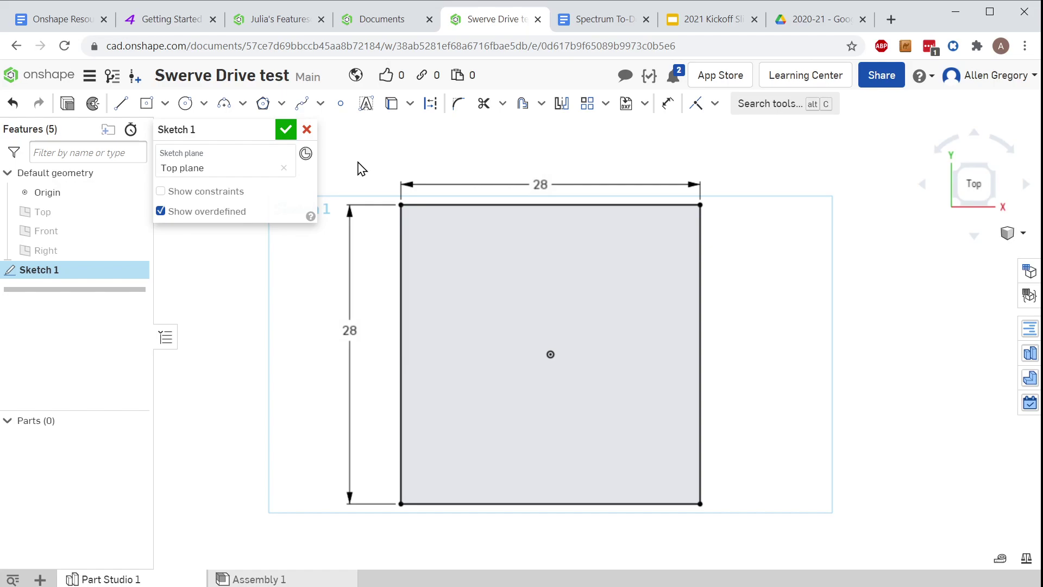
drag(361, 156, 440, 533)
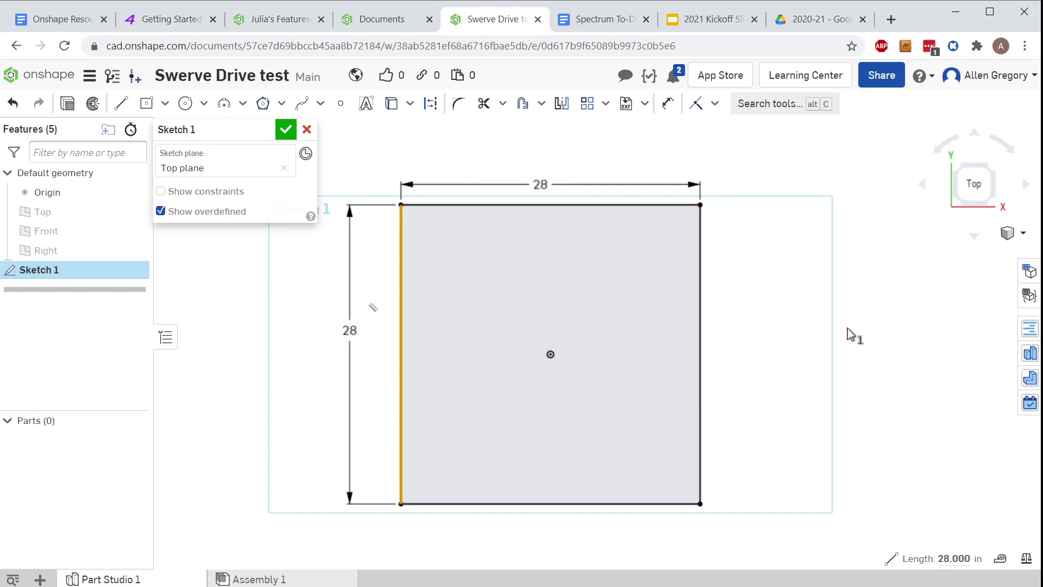
click(774, 271)
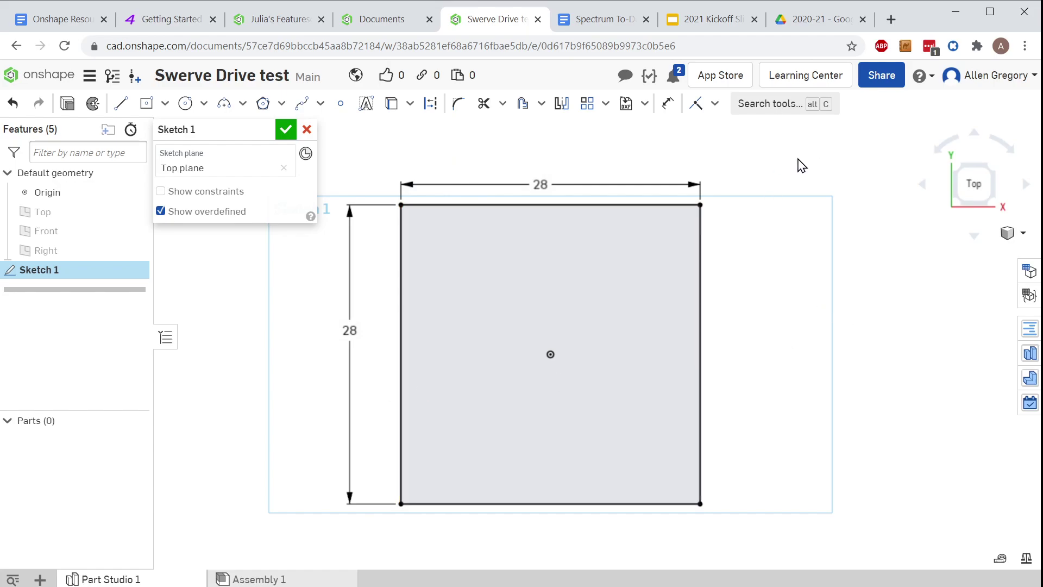
drag(795, 166, 591, 277)
click(484, 165)
- Select all of the 28 in square and convert its edges to construction geometry
drag(358, 173, 754, 535)
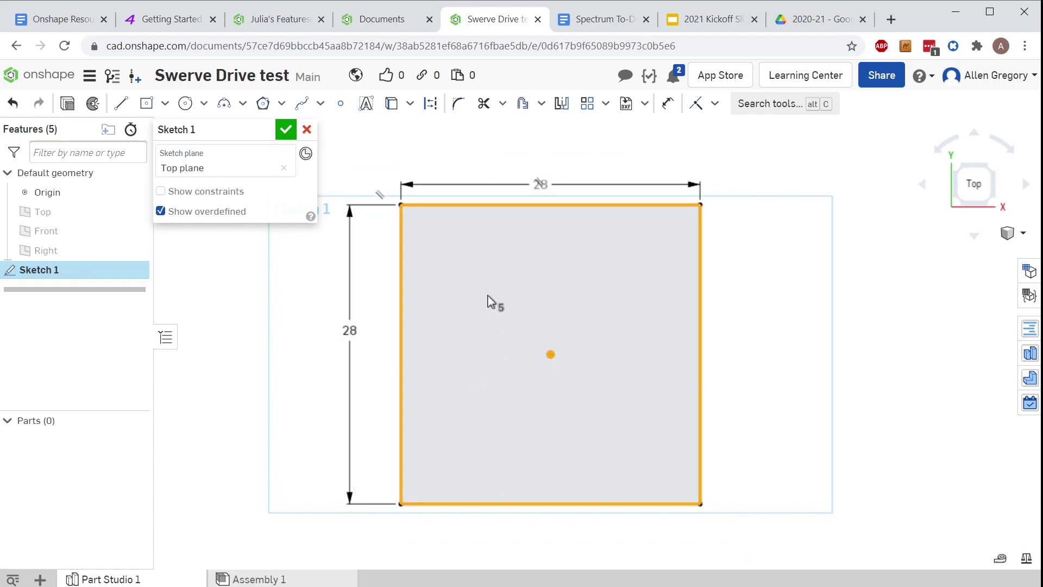
click(428, 111)
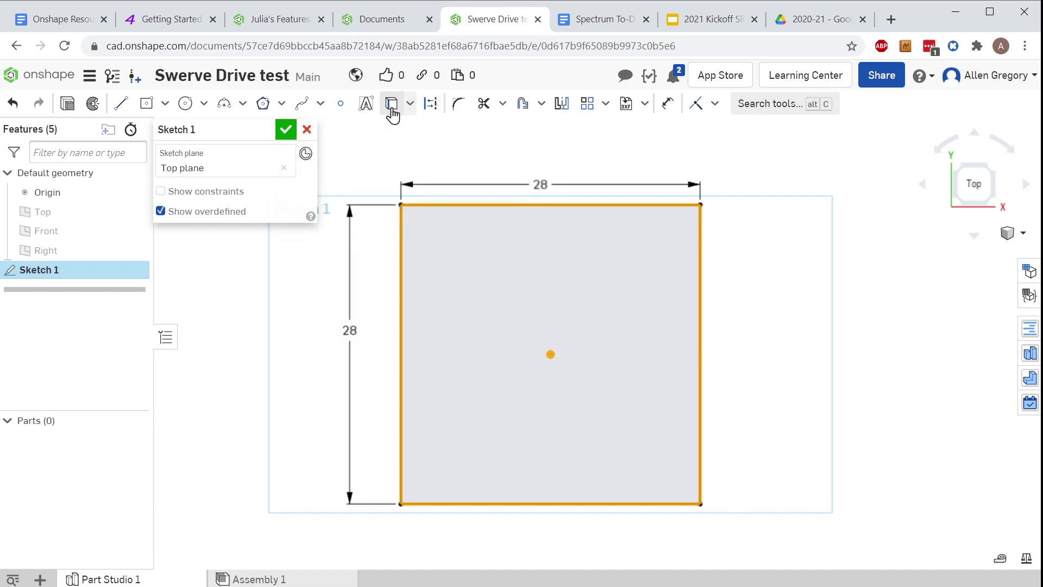
click(427, 112)
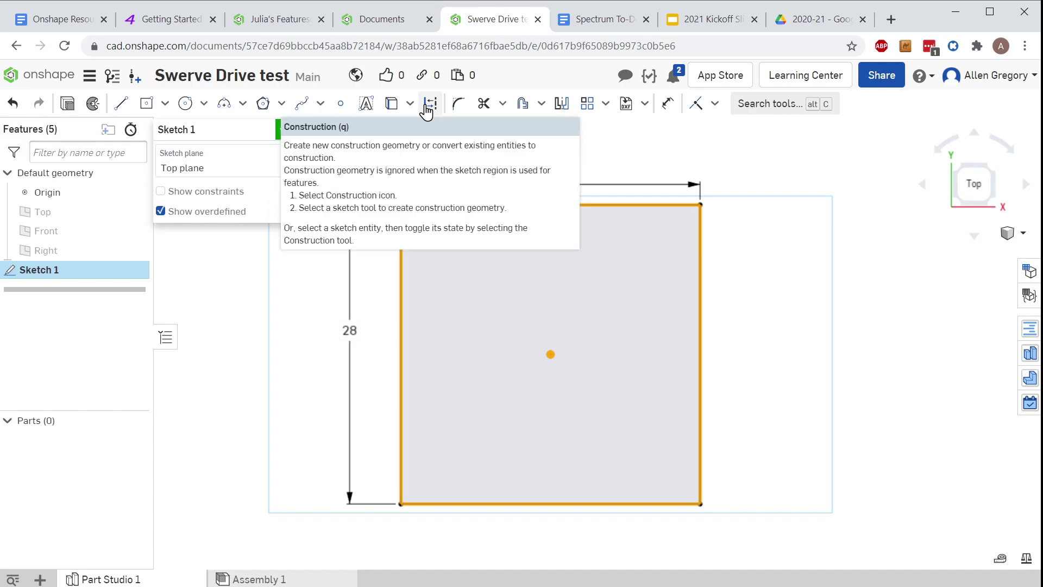
key(q)
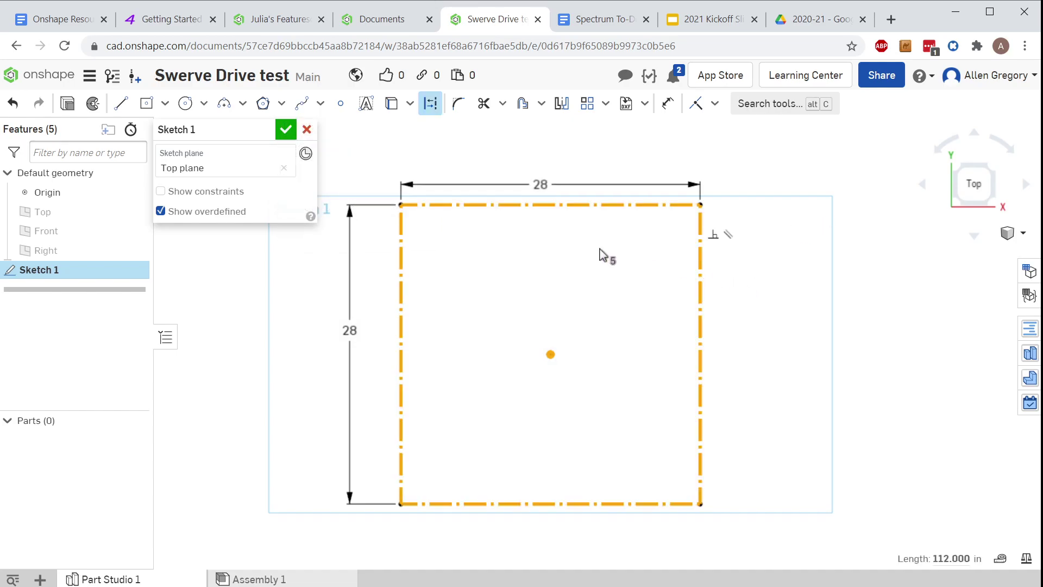
click(292, 482)
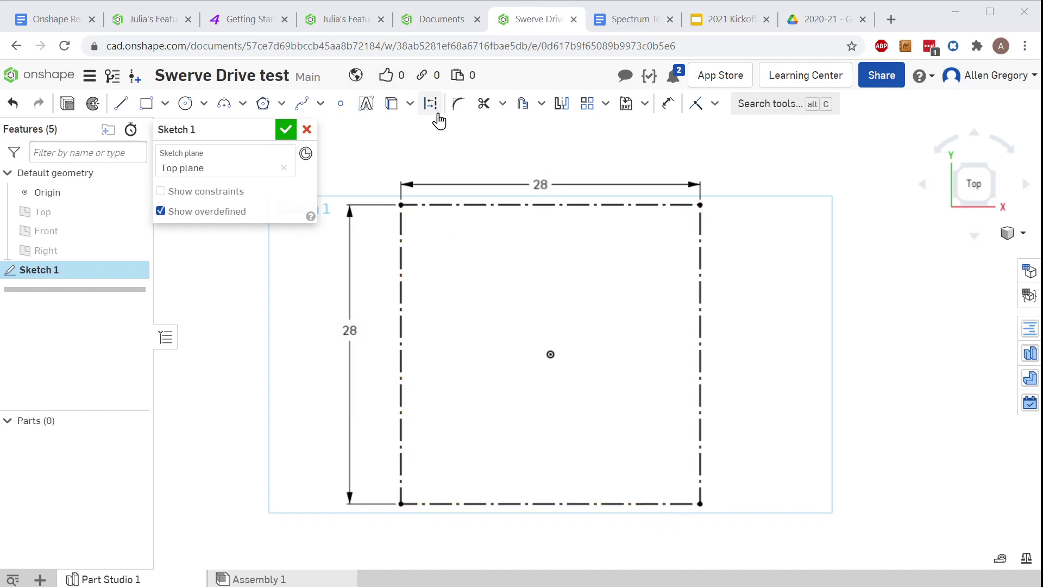
- Draw full-width corner rectangles inside the square's upper and lower edges, about 1.9 in and 1.3 in high respectively
click(145, 108)
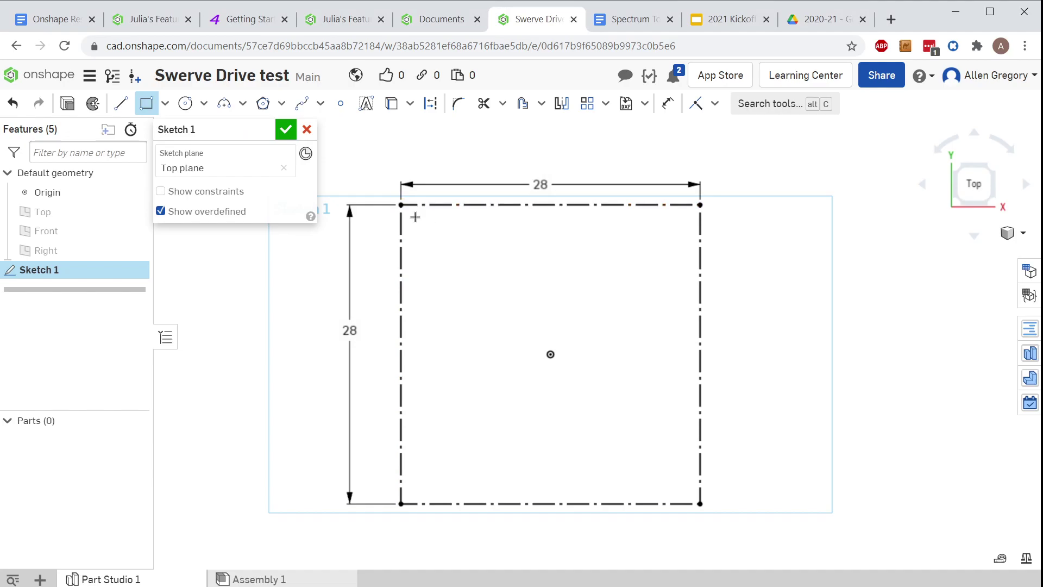
click(401, 206)
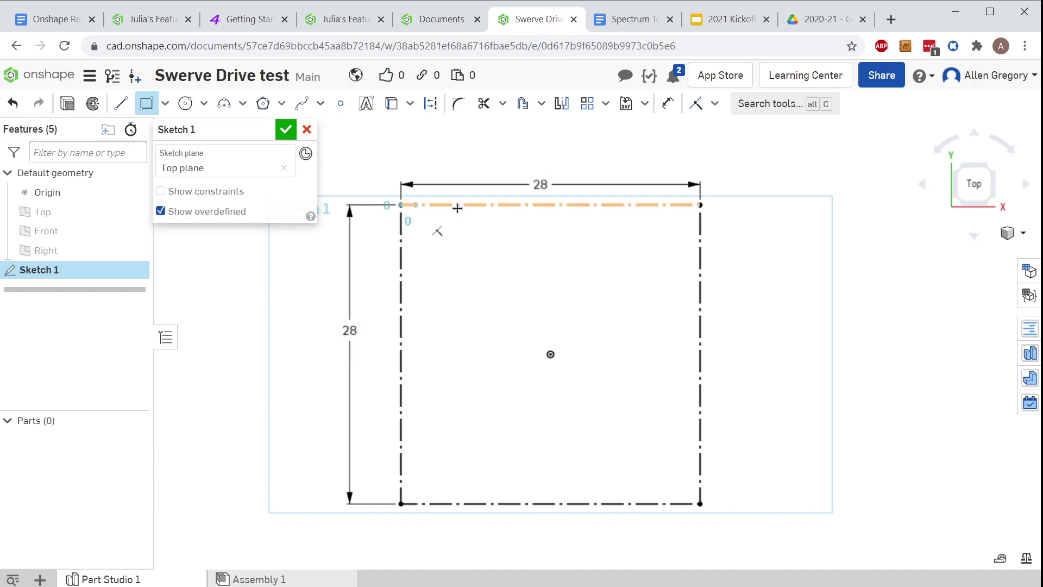
click(701, 226)
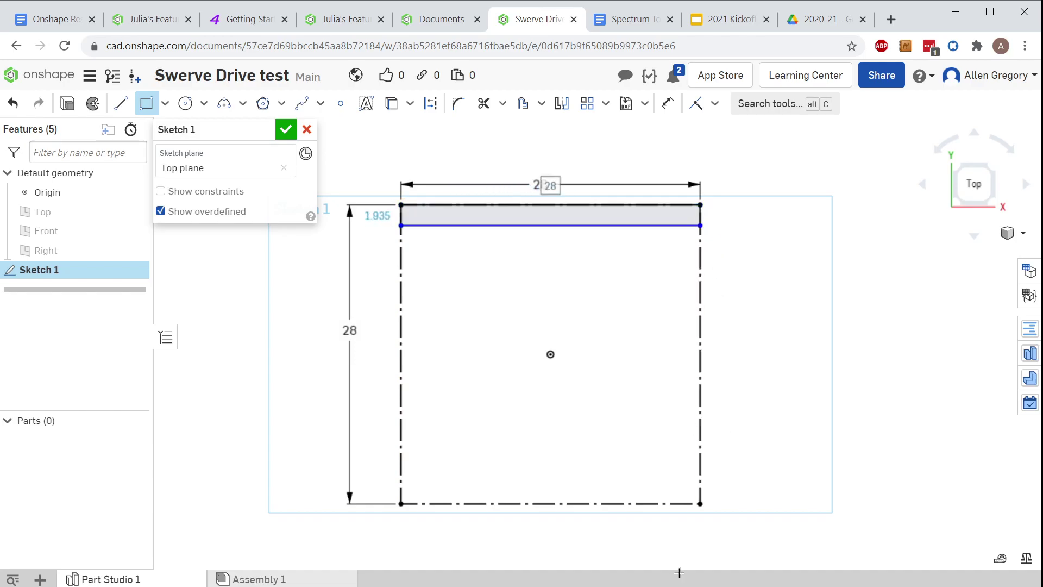
click(700, 504)
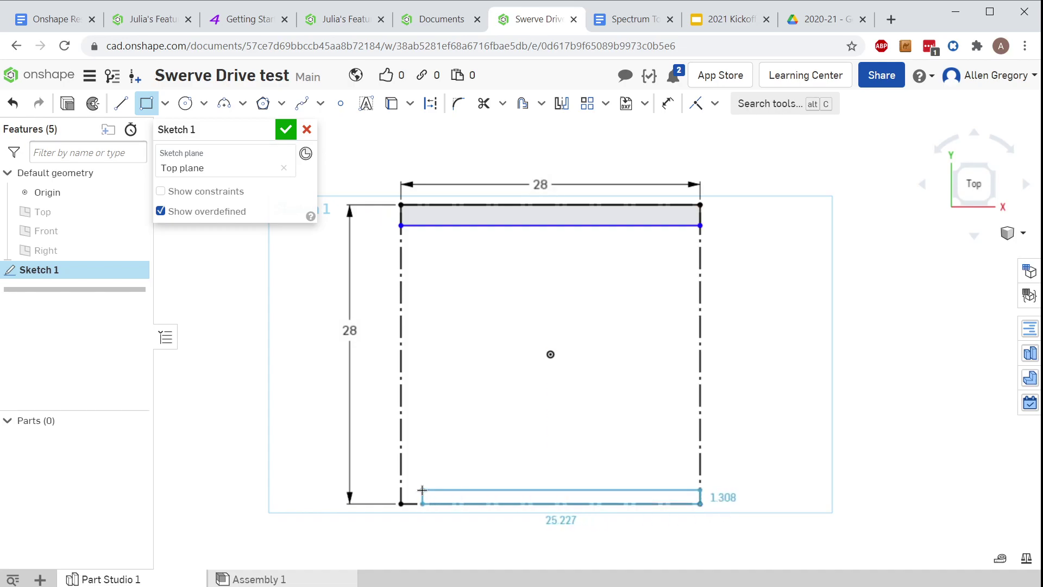
click(402, 491)
- Draw corner rectangles inside the square's left and right edges, between the horizontal ones, about 1.65 in and 1.5 in wide
click(401, 491)
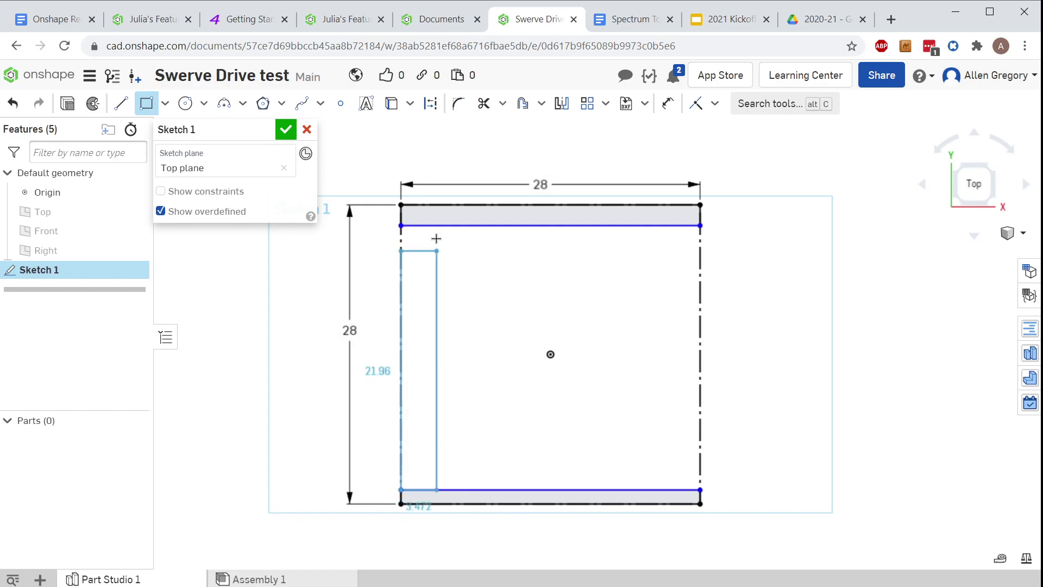
click(419, 226)
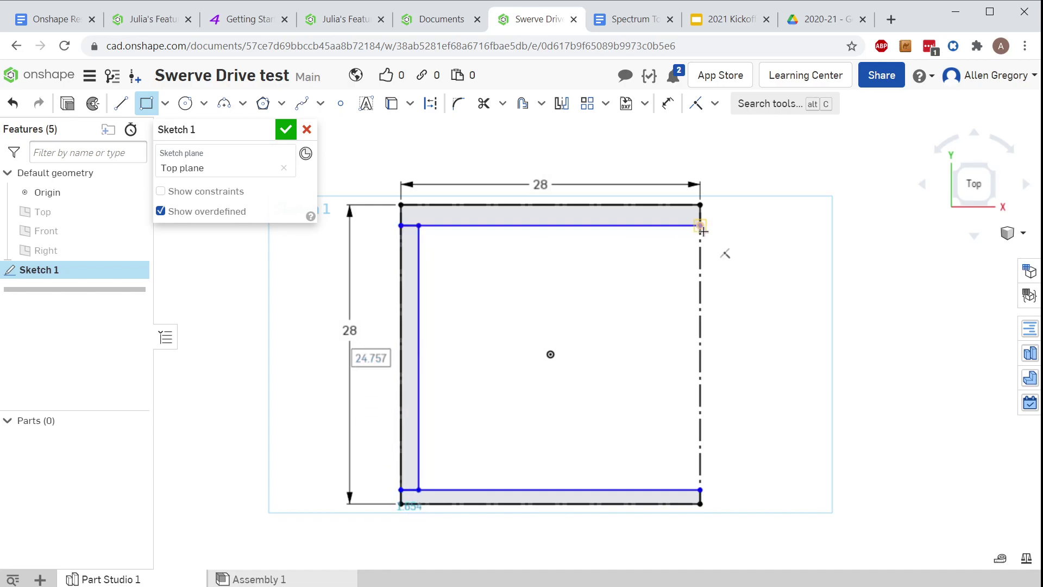
click(703, 231)
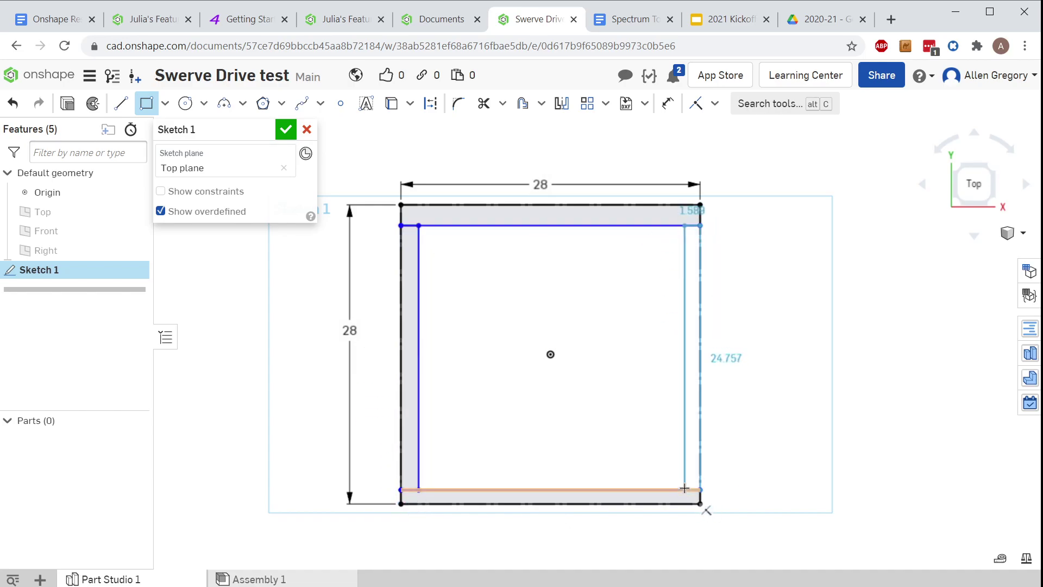
click(684, 487)
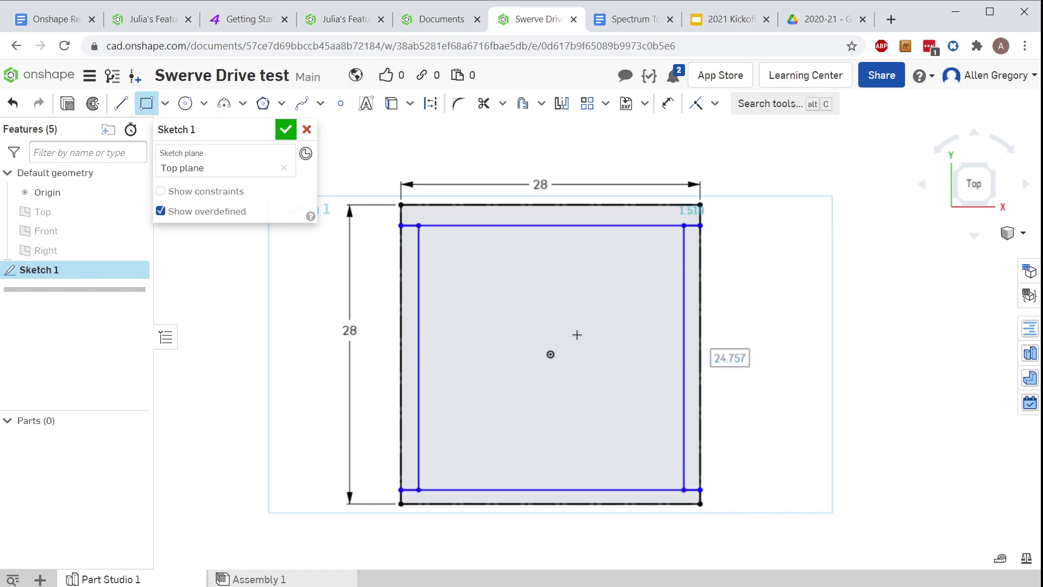
key(Escape)
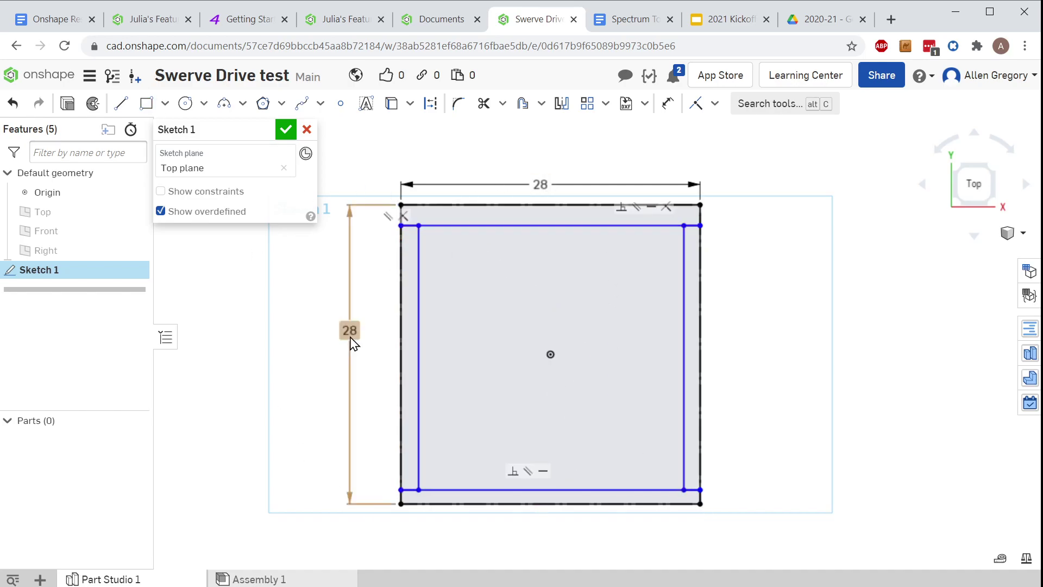
- Dimension the left vertical rectangle's width and set it to 1 in
scroll(527, 500, up, 3)
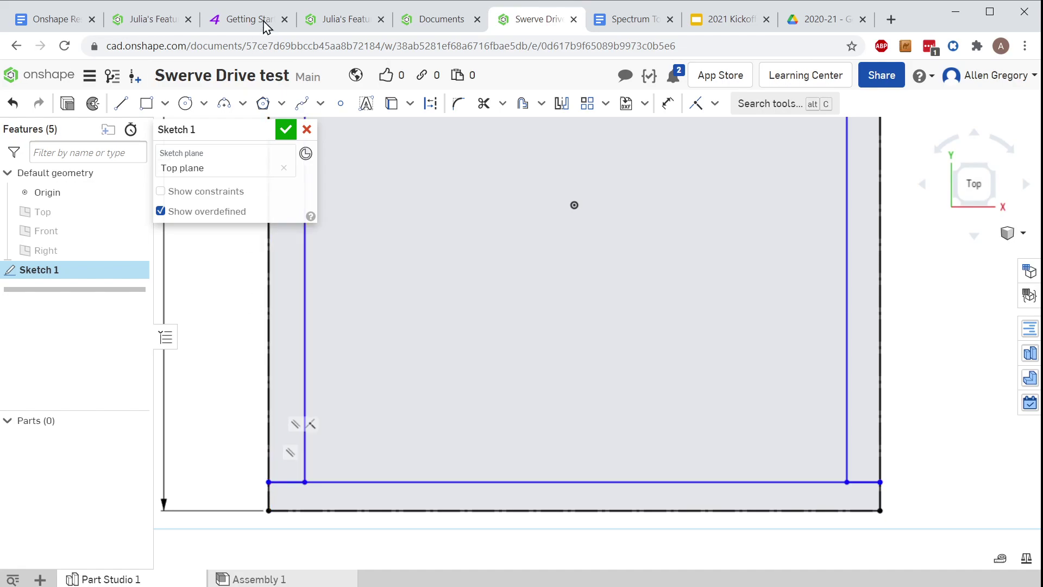
key(u)
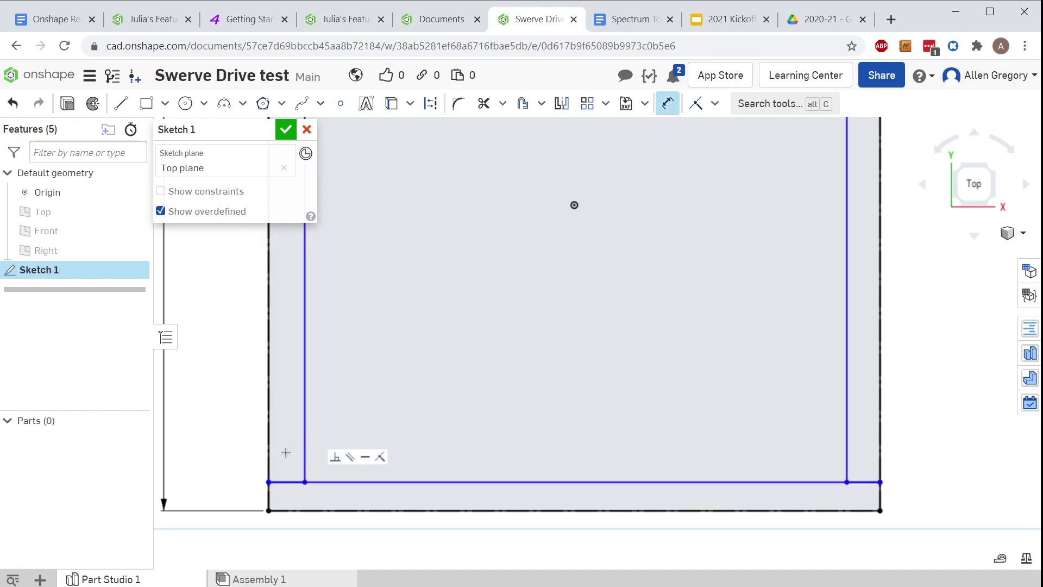
click(293, 481)
click(200, 405)
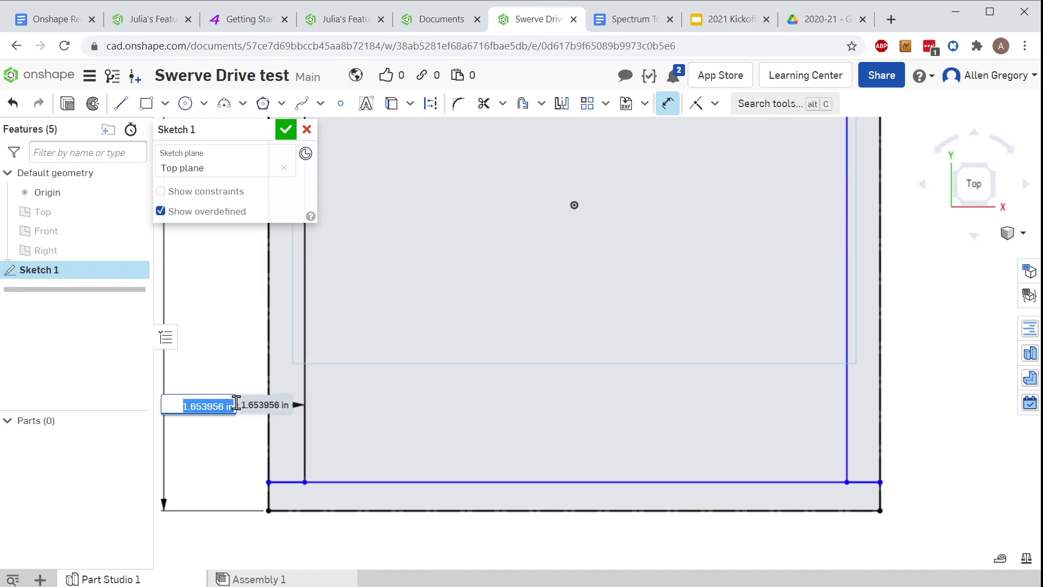
text(1)
key(Return)
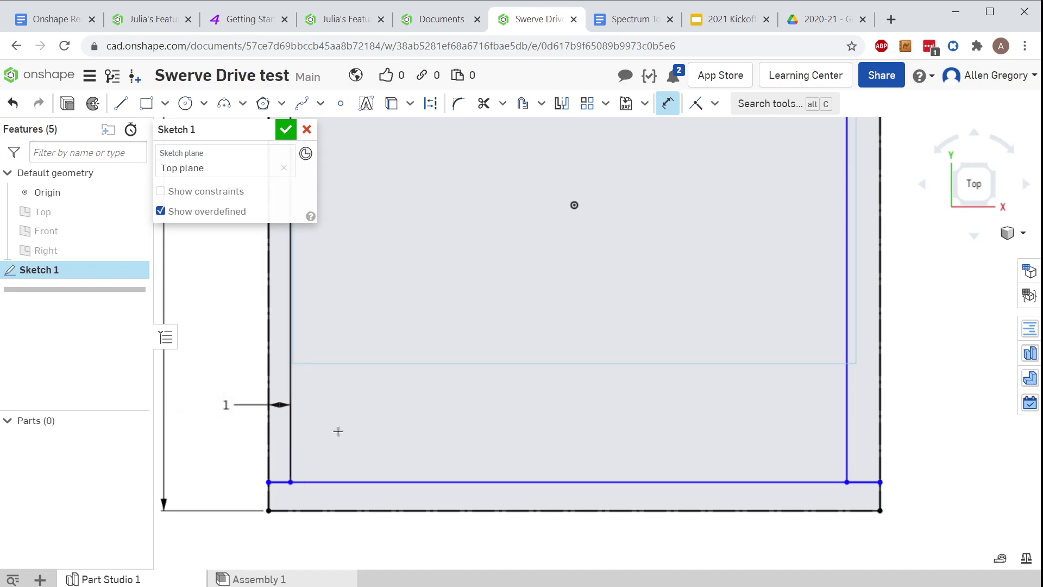
key(Escape)
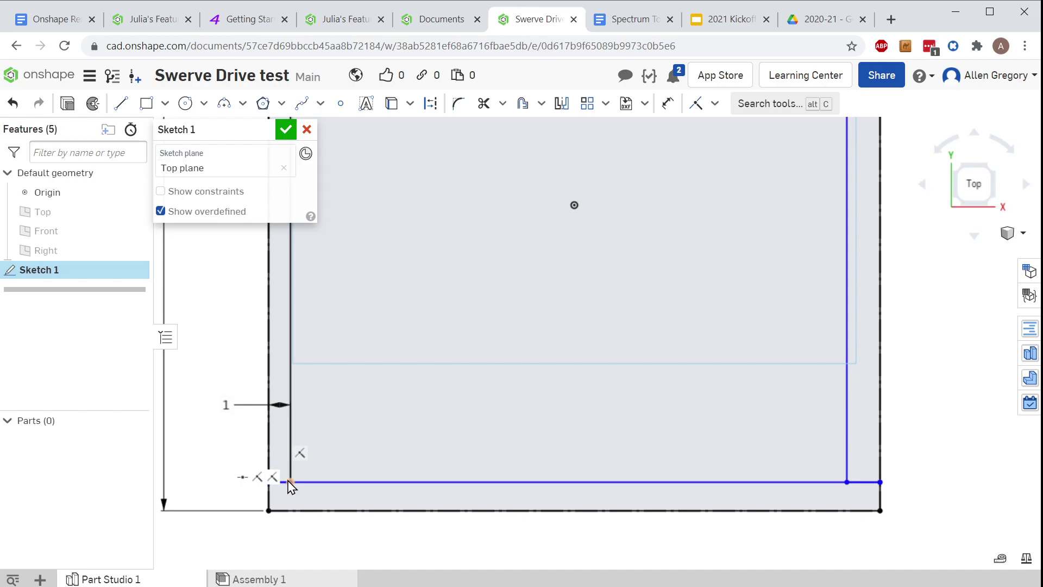
- Select the short lower edges of the left and right vertical rectangles and constrain them with Equal
scroll(391, 558, down, 3)
scroll(226, 433, down, 1)
middle_drag(342, 433, 641, 459)
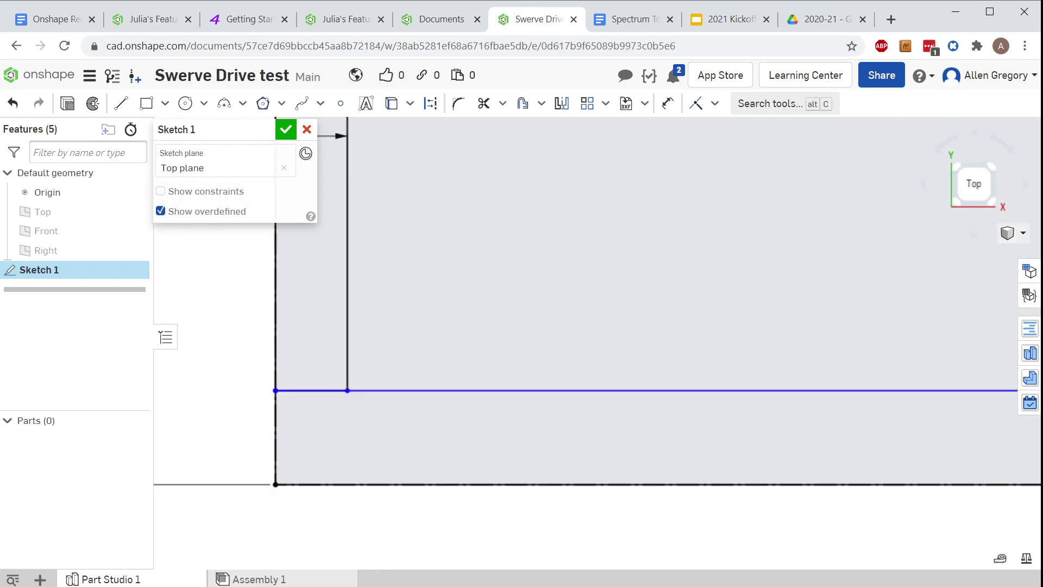
click(326, 401)
scroll(589, 433, up, 3)
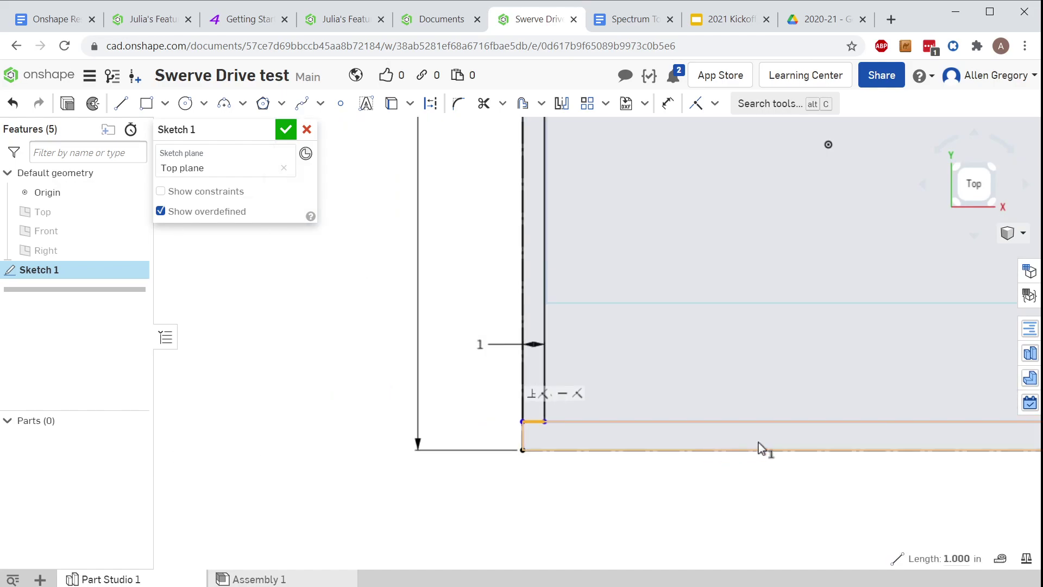
middle_drag(757, 449, 231, 449)
scroll(402, 401, down, 5)
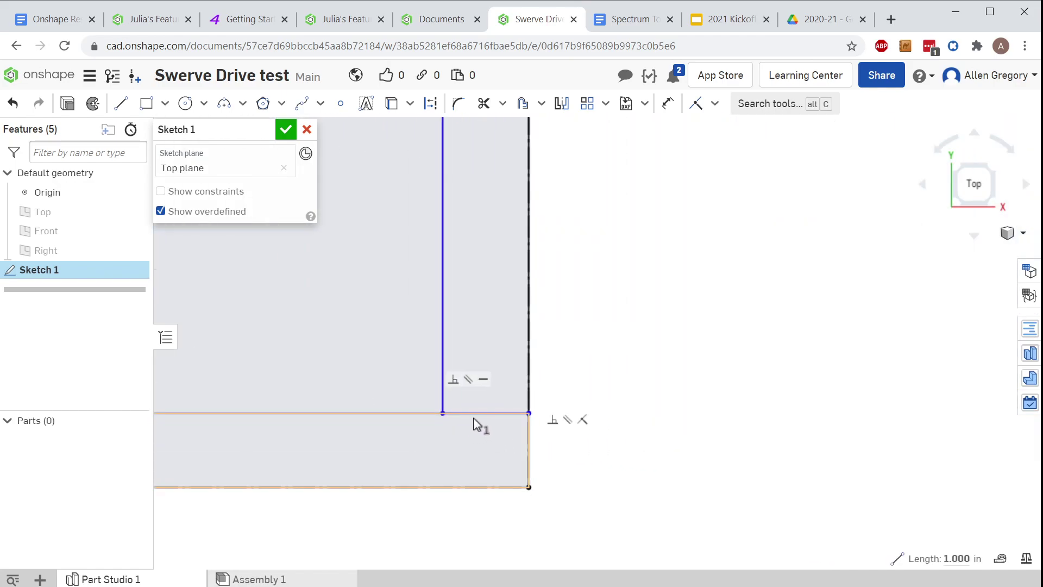
click(480, 418)
scroll(423, 401, up, 5)
middle_drag(351, 333, 637, 412)
scroll(635, 410, up, 5)
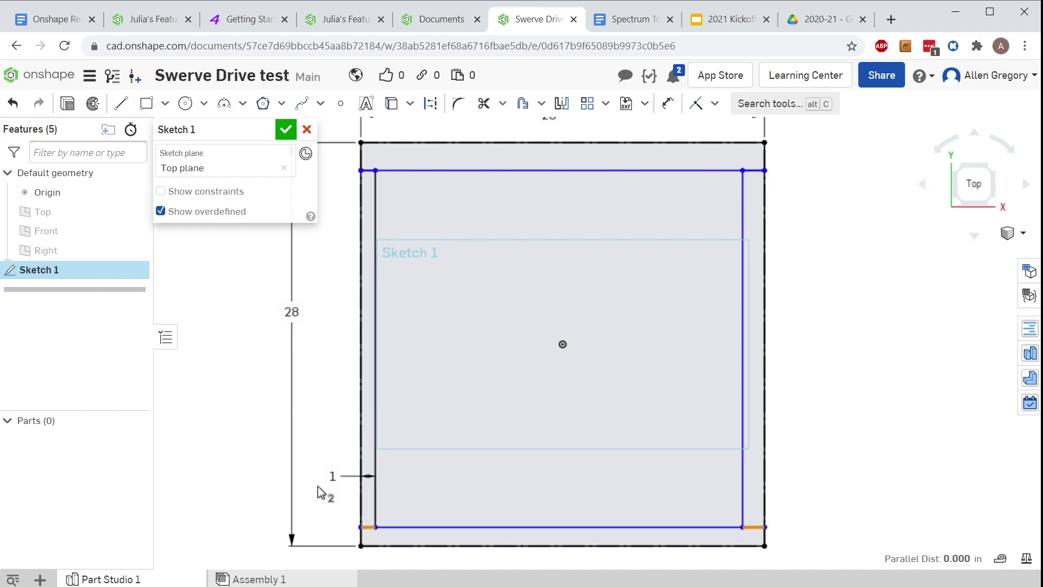
click(697, 103)
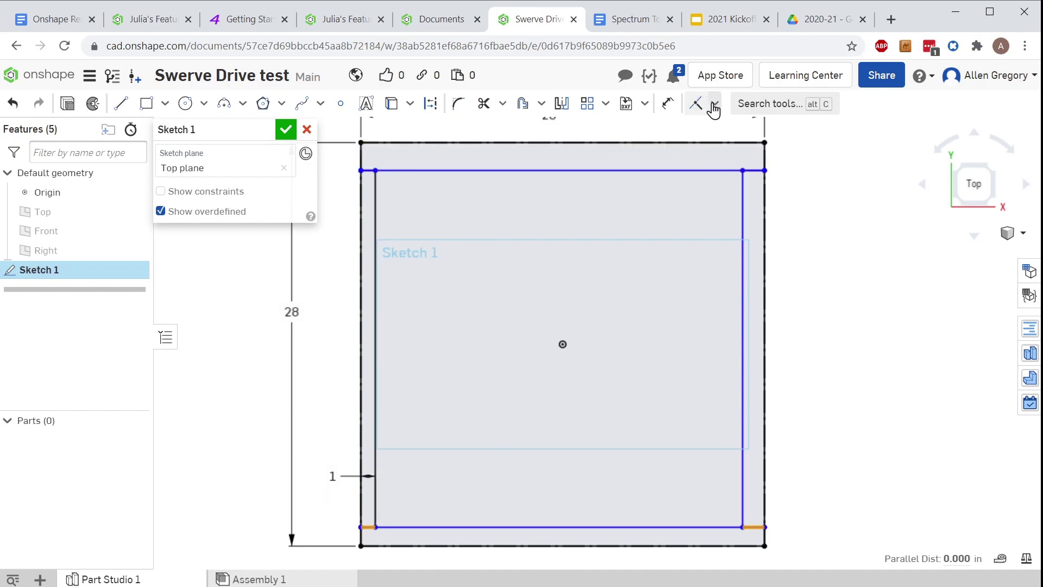
click(714, 105)
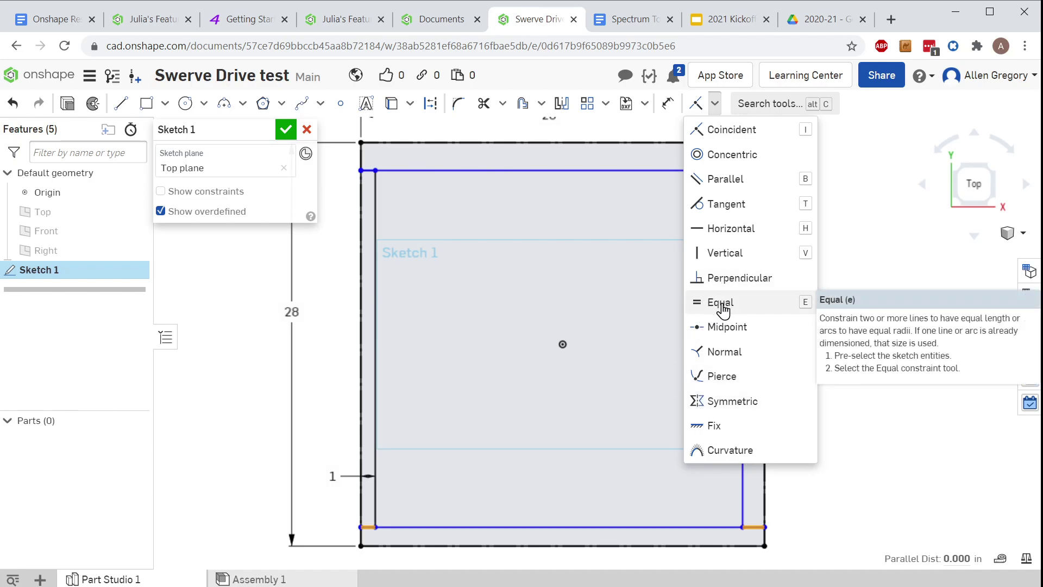
click(786, 305)
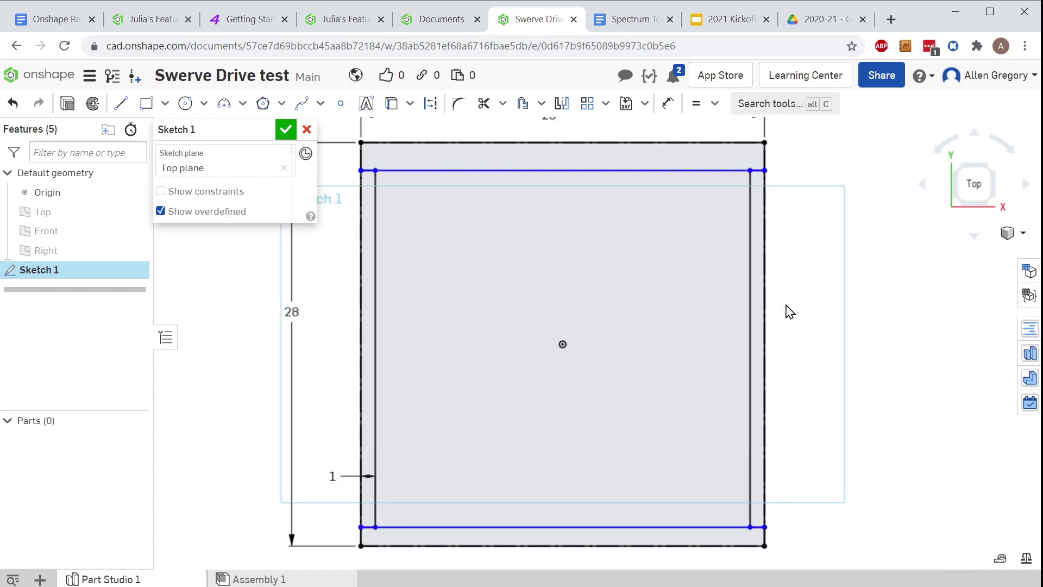
- Use Select other to pick the lower rectangle's short right end edge, overlapped by the square's construction edge
click(746, 433)
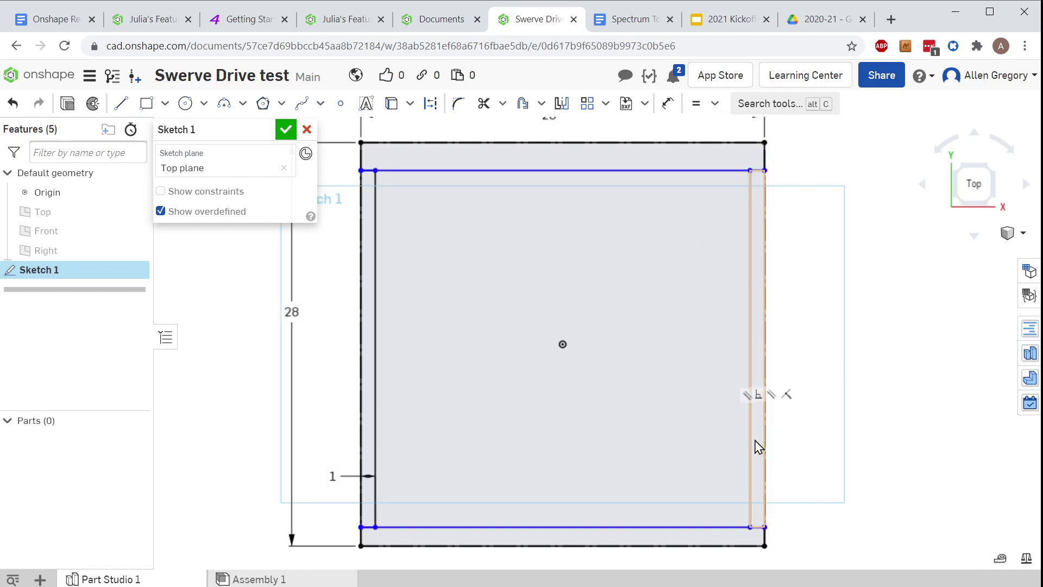
click(764, 456)
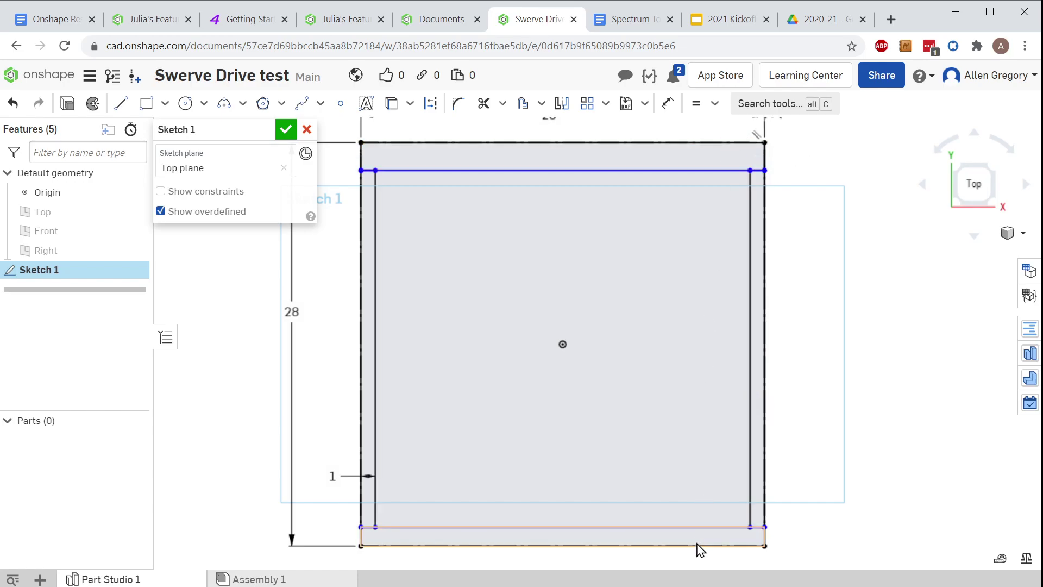
scroll(794, 555, up, 5)
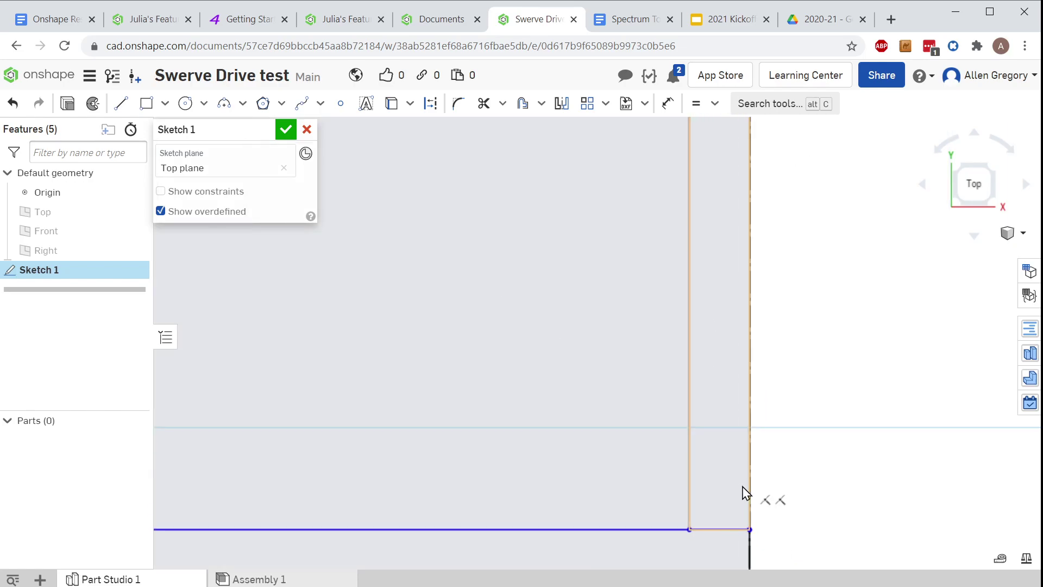
mouse_move(771, 543)
middle_down()
mouse_move(706, 275)
mouse_move(585, 359)
middle_up()
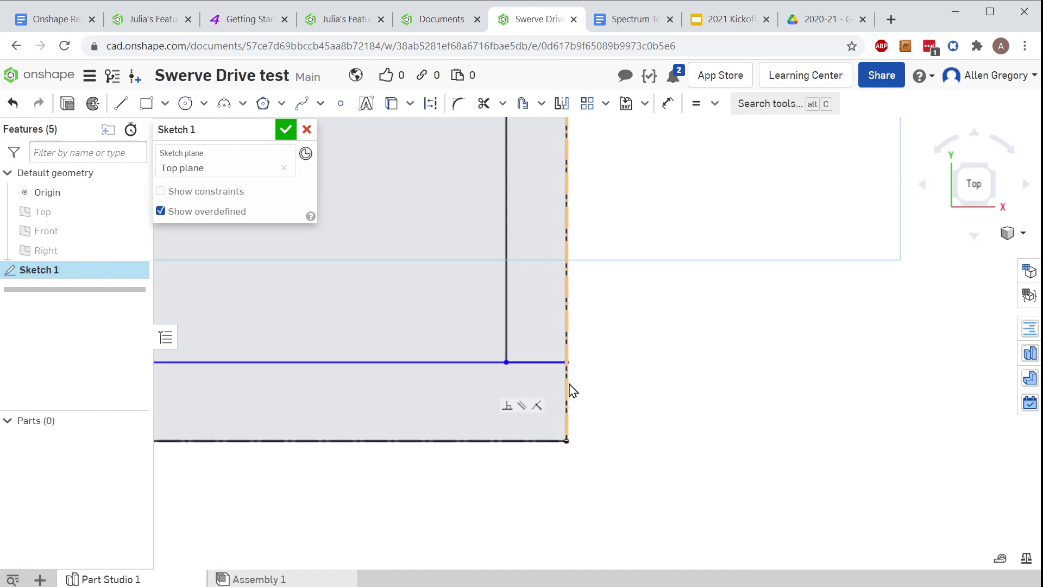
drag(567, 439, 566, 362)
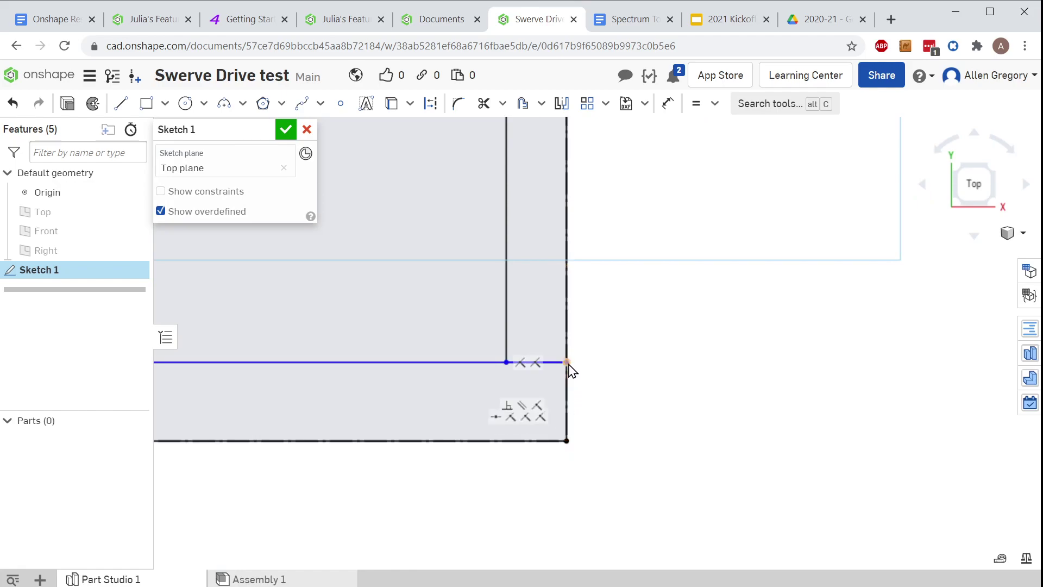
key(ctrl+z)
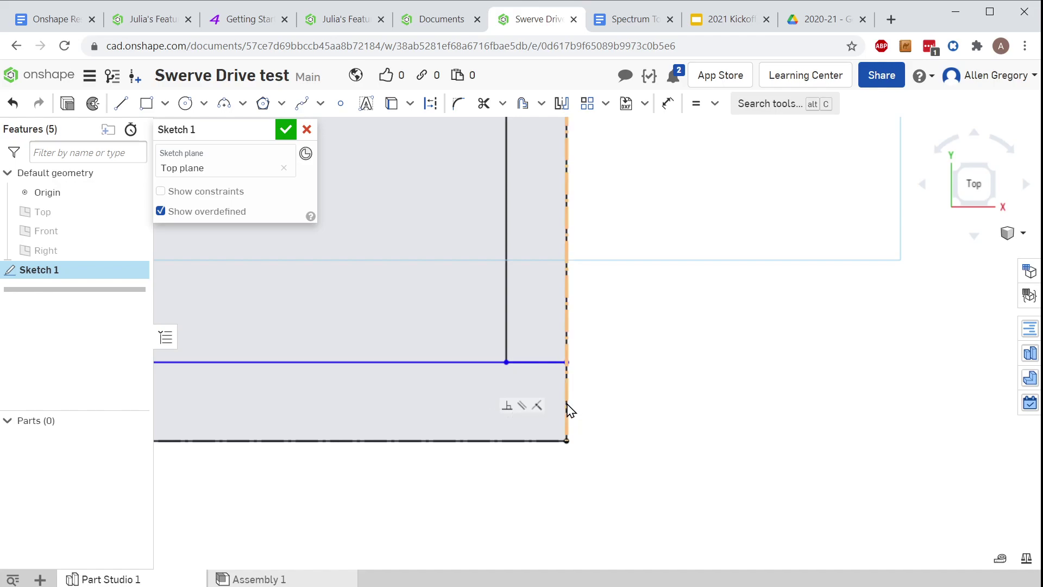
key(ctrl+y)
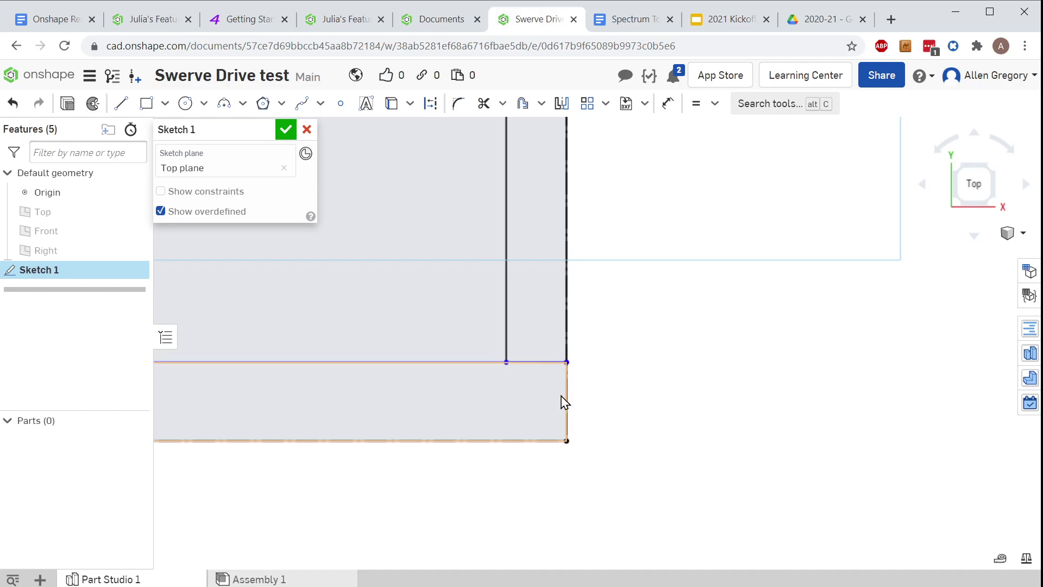
right_click(568, 395)
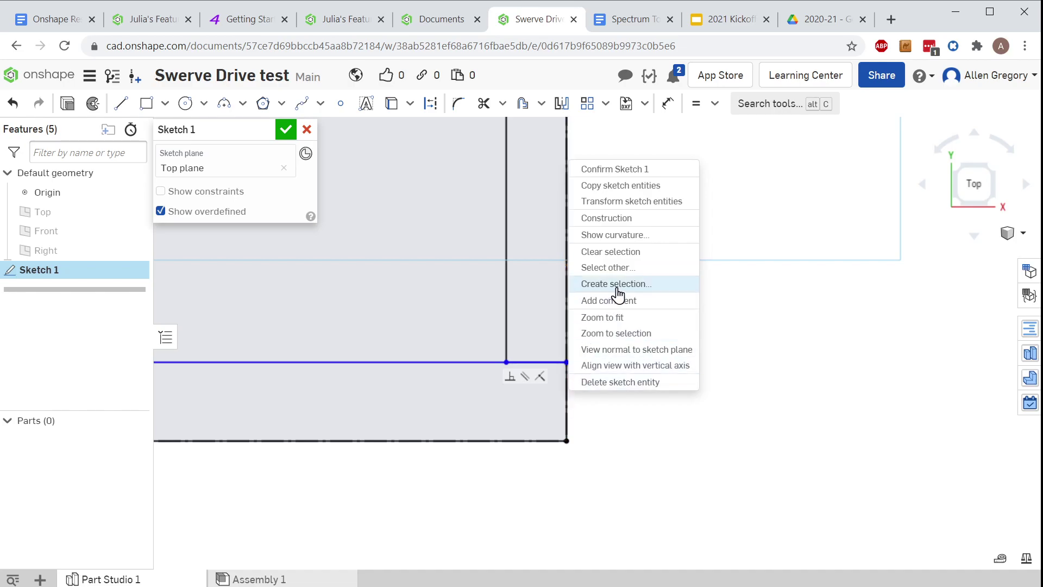
click(657, 268)
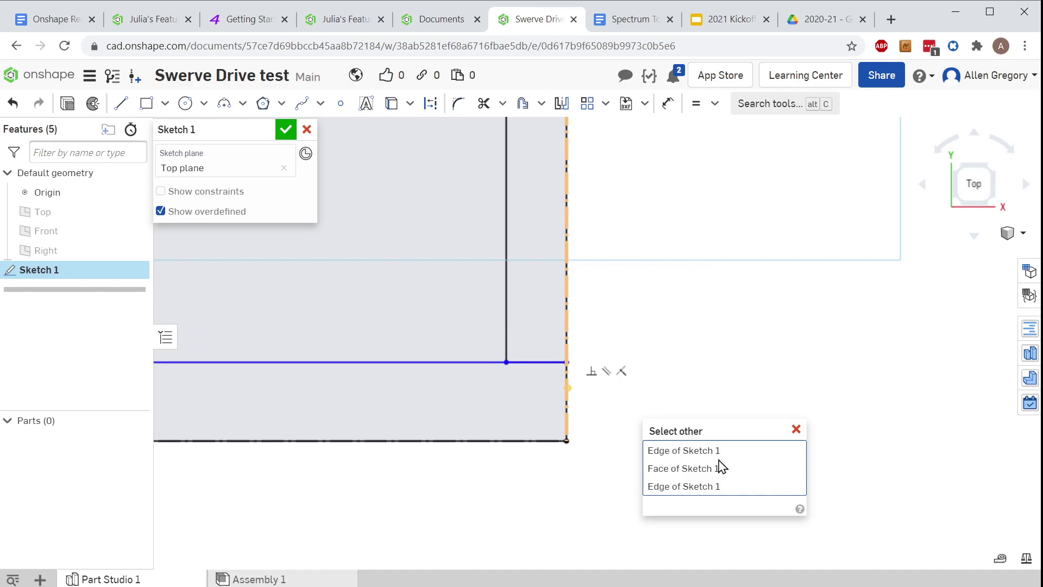
click(693, 486)
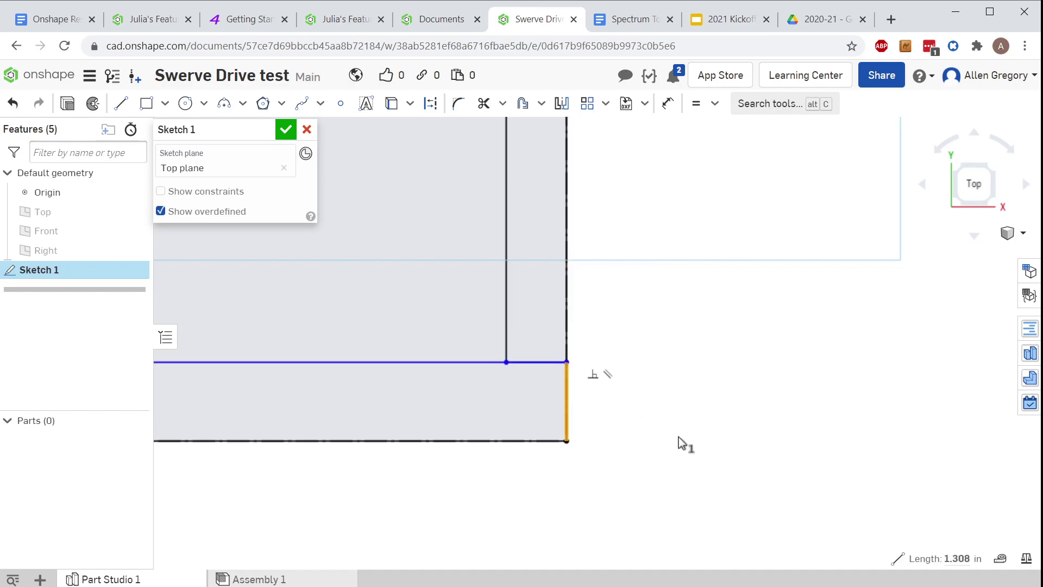
- Add the left vertical rectangle's short lower edge to the selection
scroll(592, 447, down, 3)
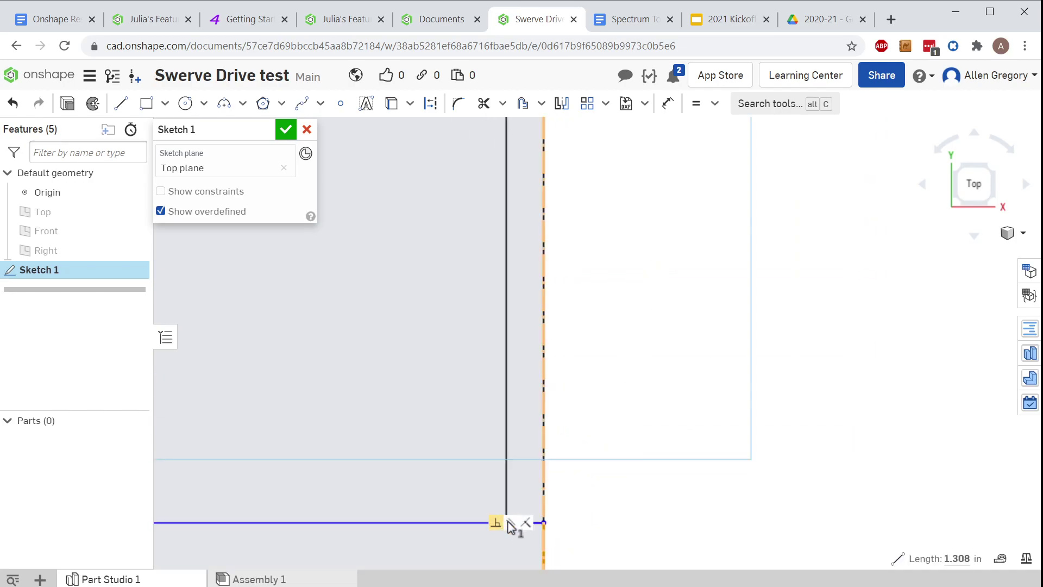
middle_drag(590, 531, 981, 415)
scroll(437, 407, down, 2)
scroll(424, 406, up, 3)
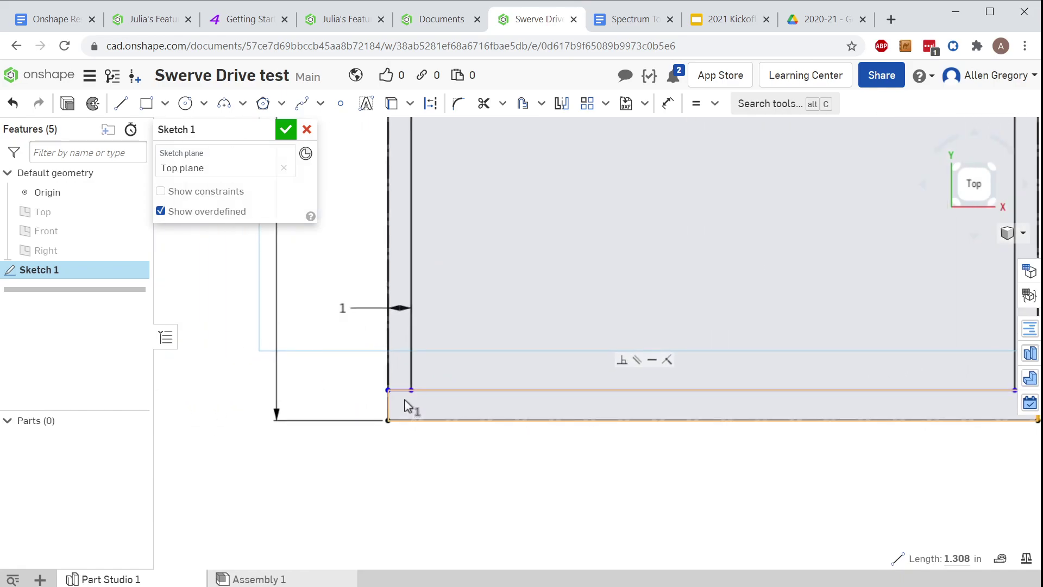
click(402, 387)
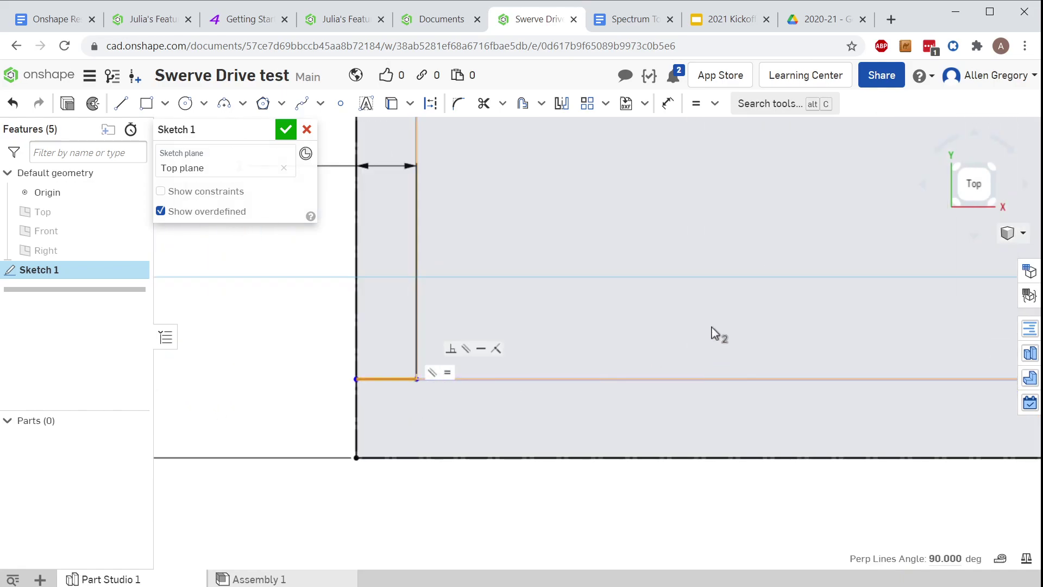
- Add the upper rectangle's short right end edge to the selection with Select other, and constrain the three selected edges with Equal
scroll(910, 275, down, 2)
scroll(386, 423, up, 3)
scroll(636, 544, down, 2)
scroll(608, 354, up, 4)
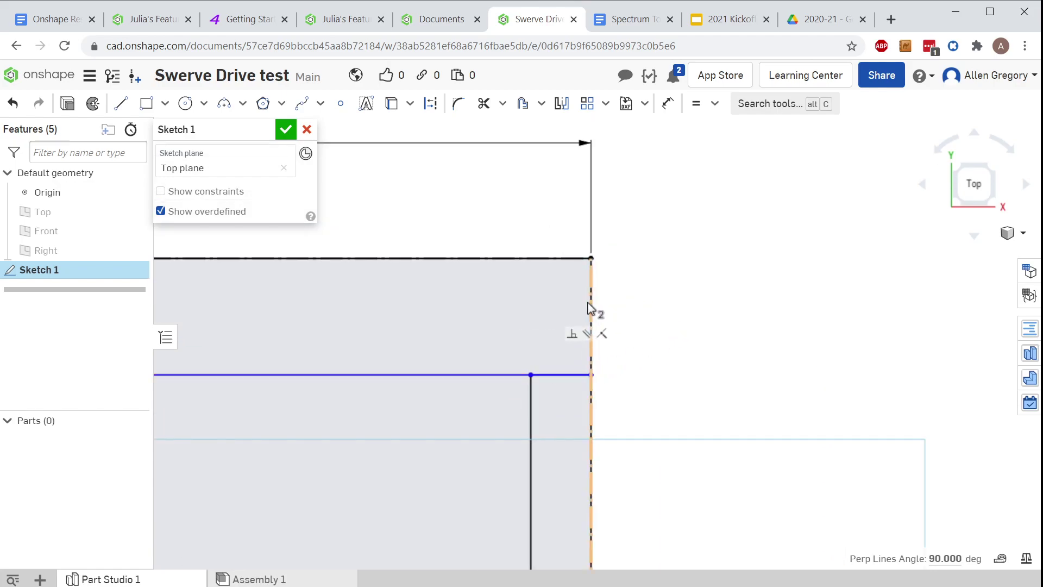
right_click(589, 308)
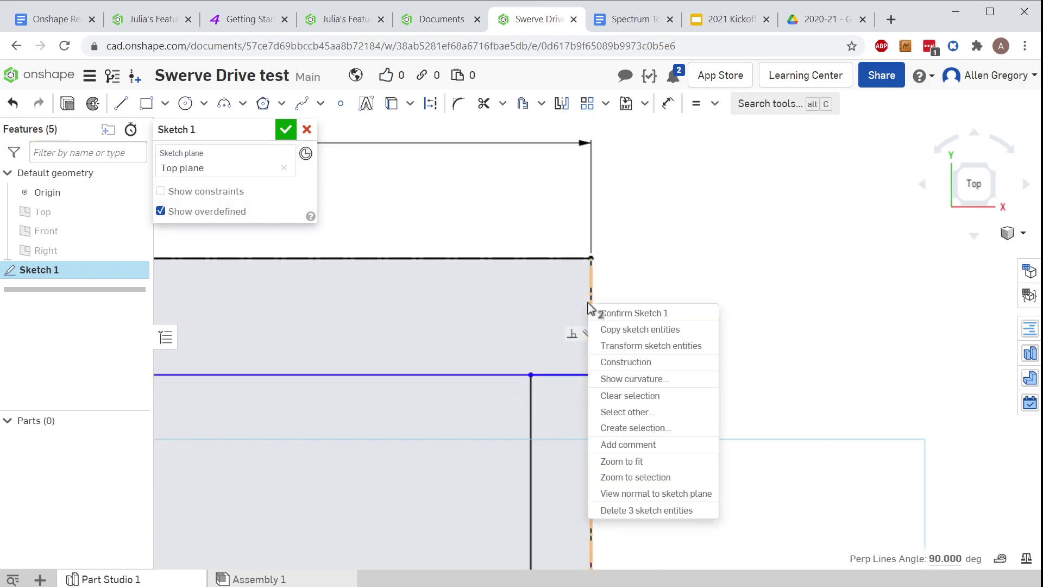
click(650, 413)
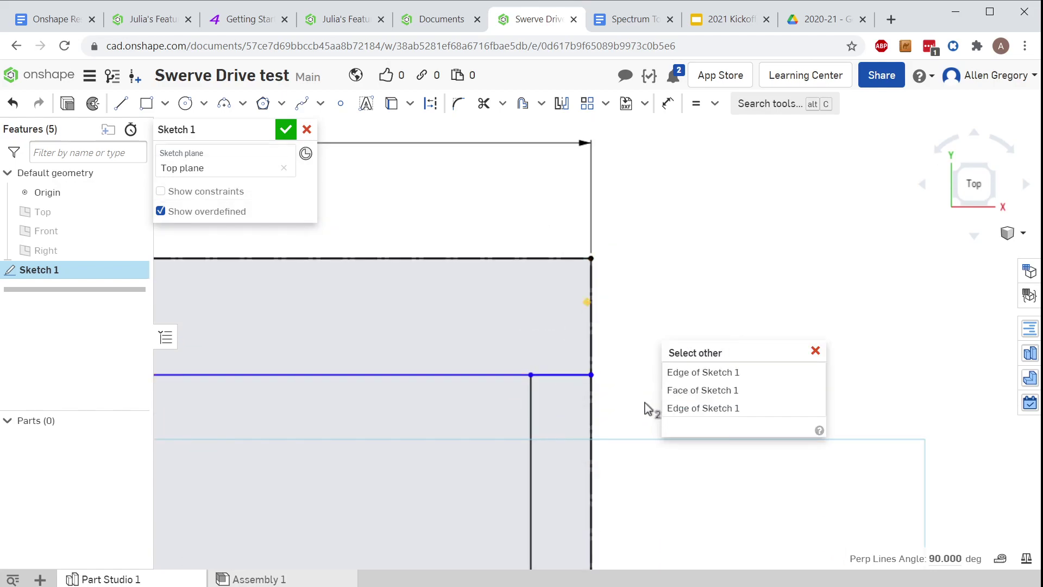
click(700, 409)
scroll(634, 489, down, 6)
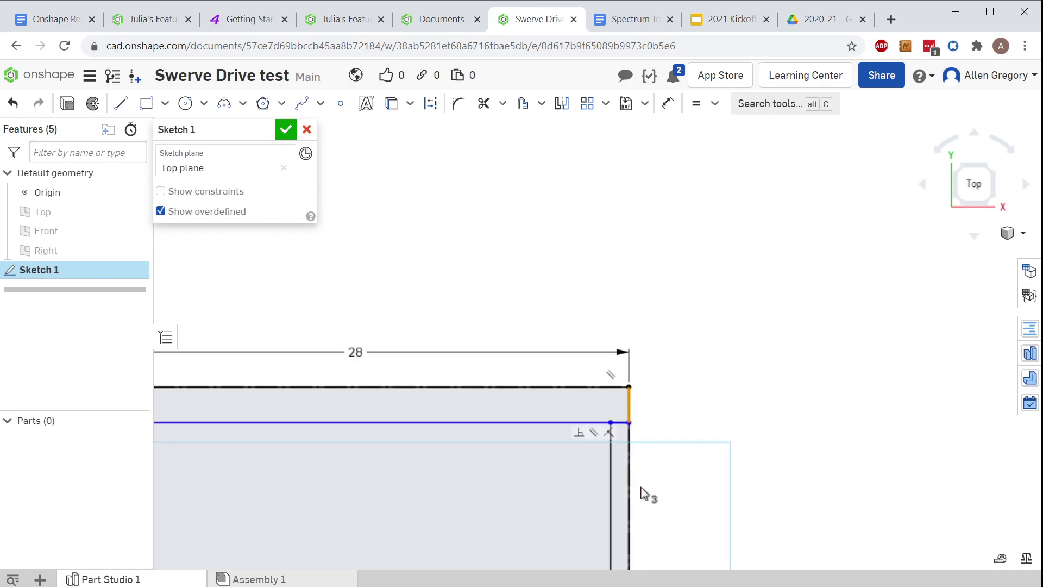
mouse_move(872, 276)
middle_down()
mouse_move(811, 377)
mouse_move(785, 367)
middle_up()
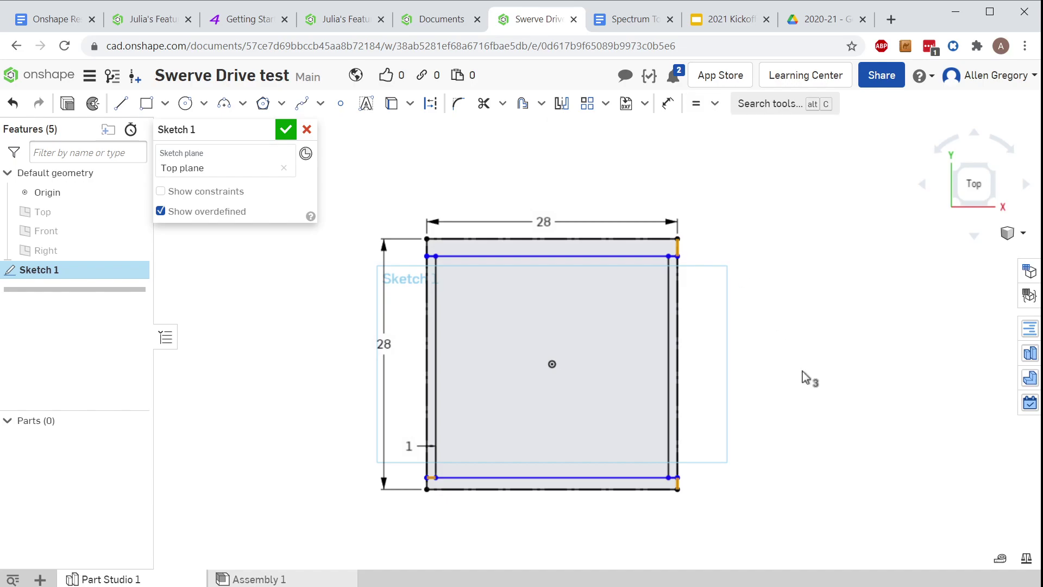
click(800, 417)
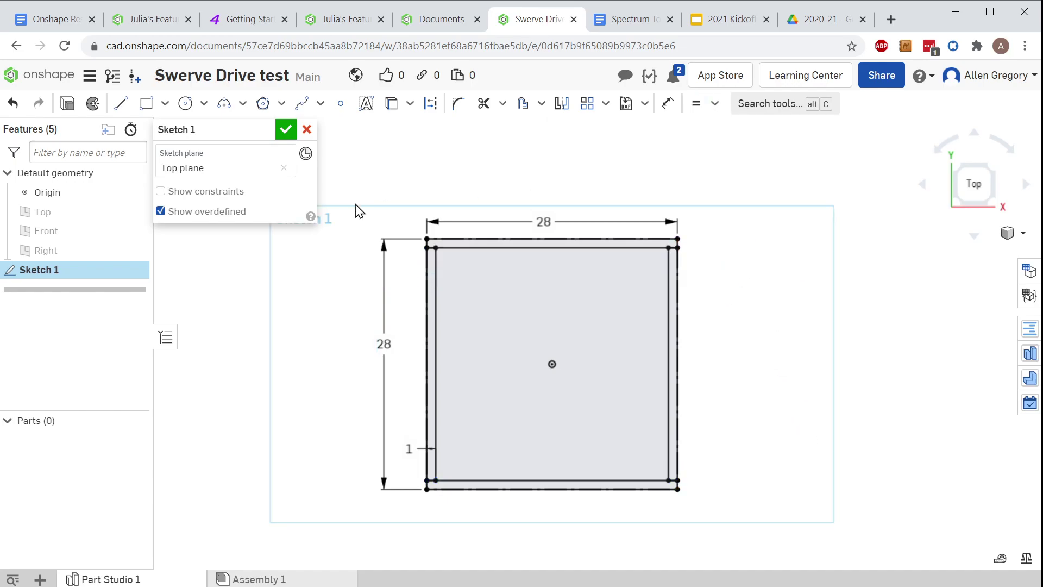
- Accept and close the frame layout sketch
scroll(644, 440, up, 2)
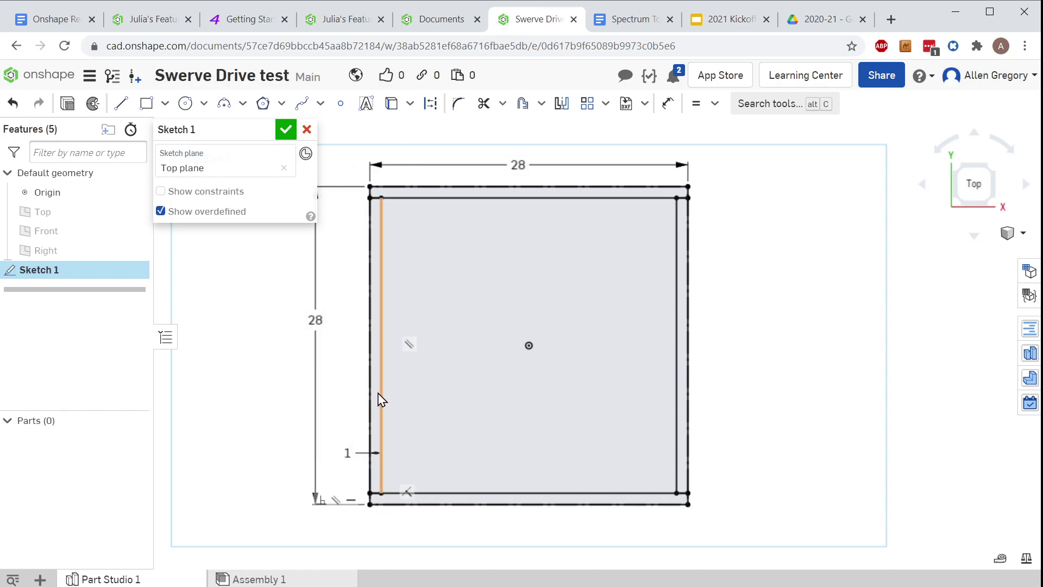
middle_drag(416, 391, 473, 402)
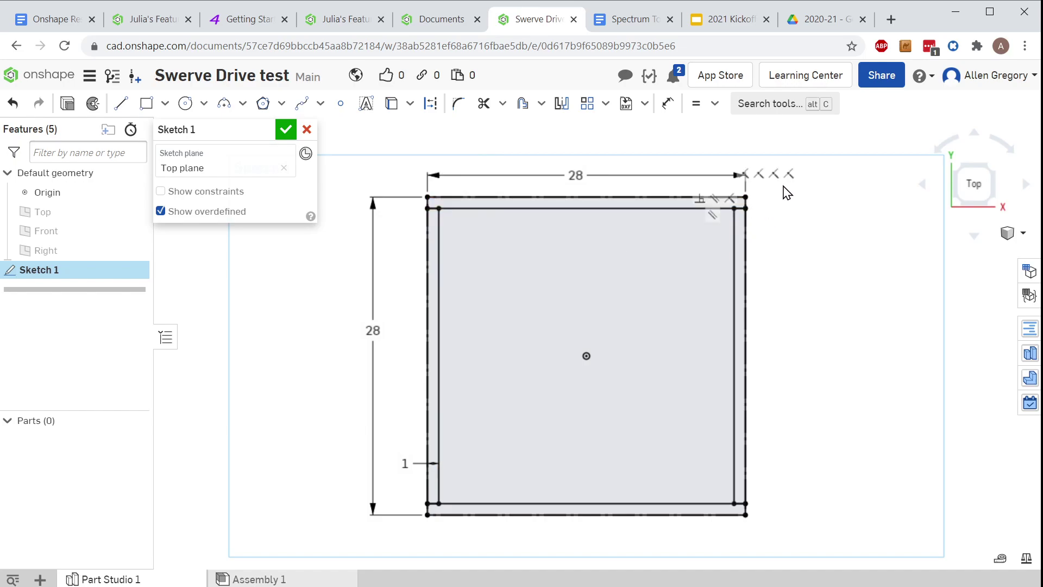
middle_drag(754, 235, 740, 234)
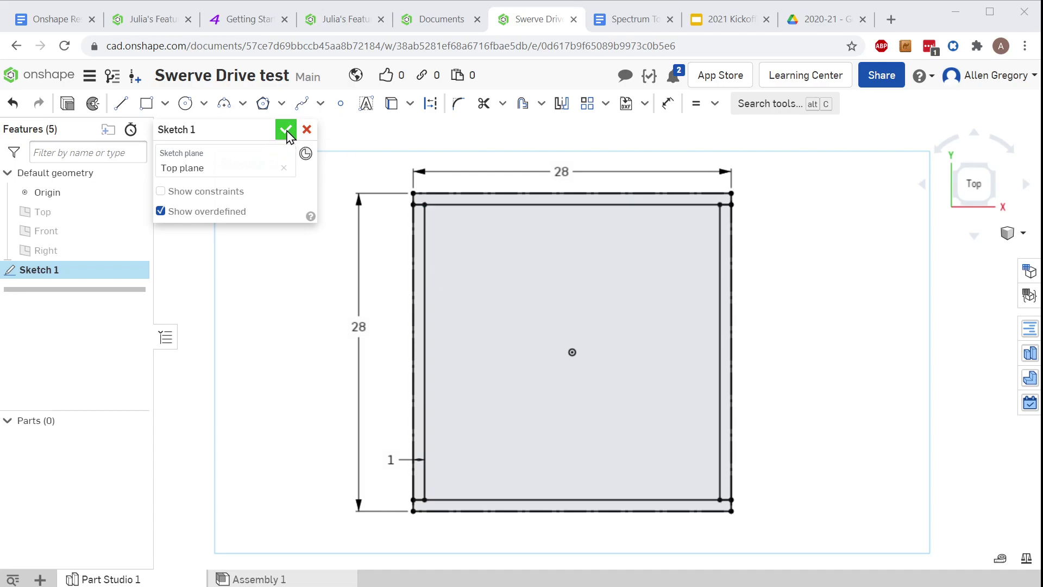
click(286, 131)
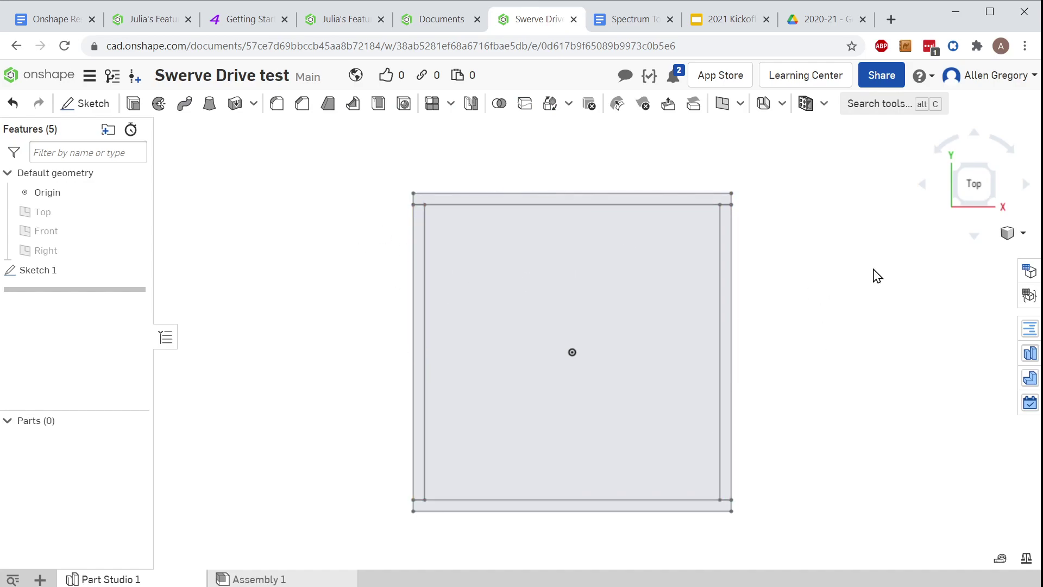
click(826, 106)
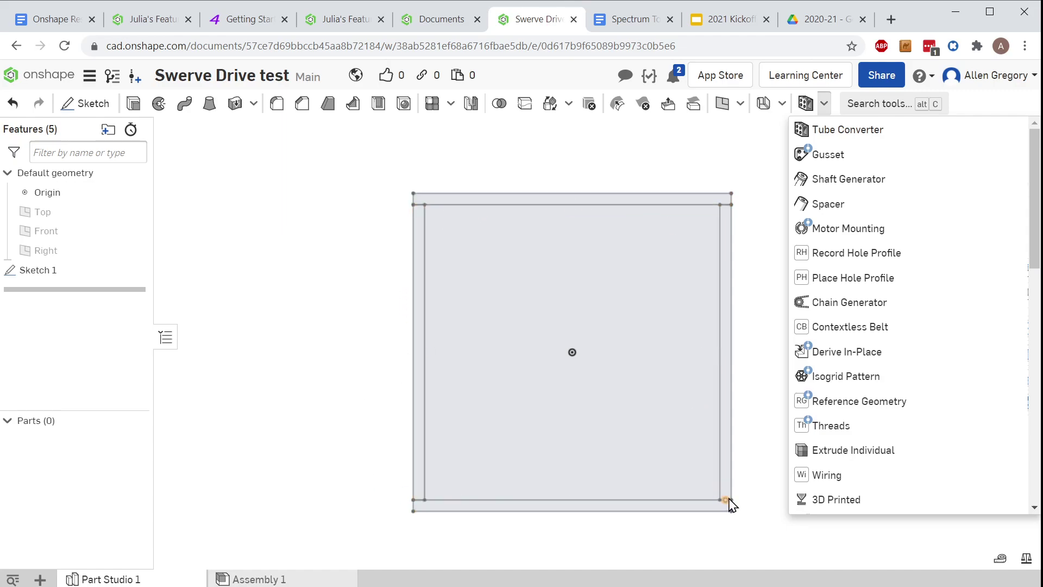
click(768, 316)
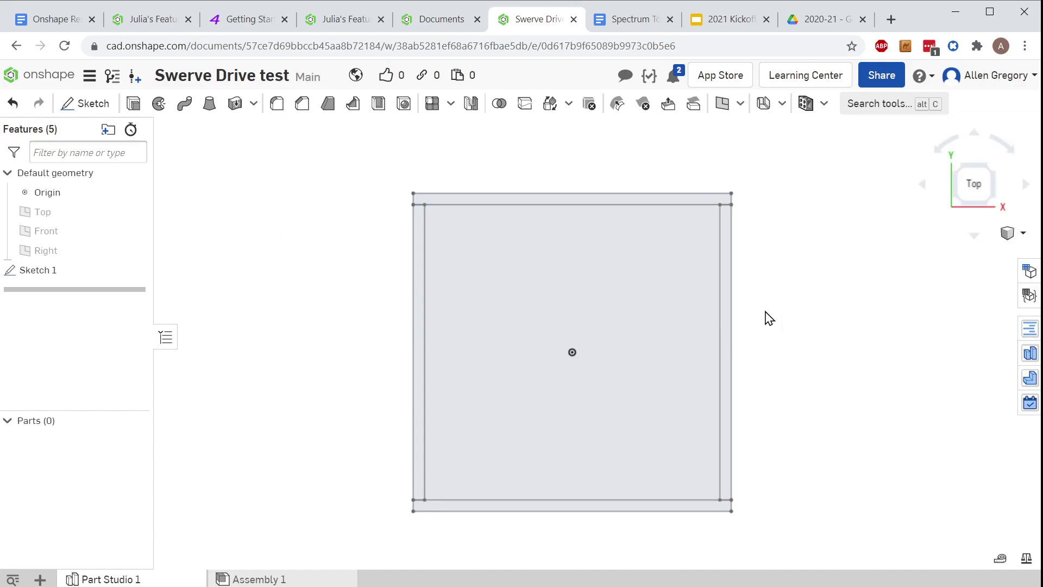
- Extrude the left and upper frame rectangles together as a new solid with a 1 in blind depth
click(134, 105)
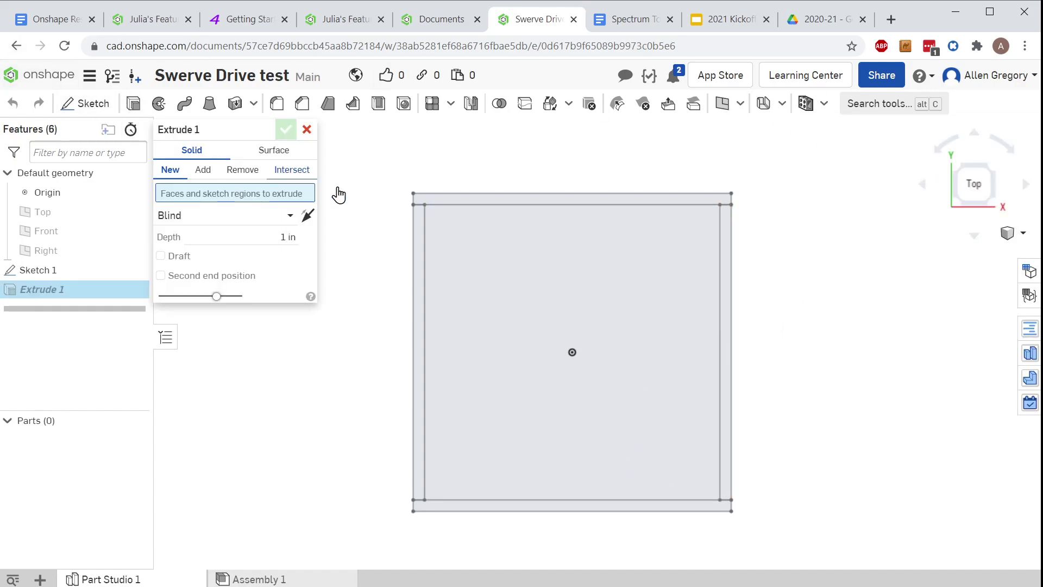
click(423, 277)
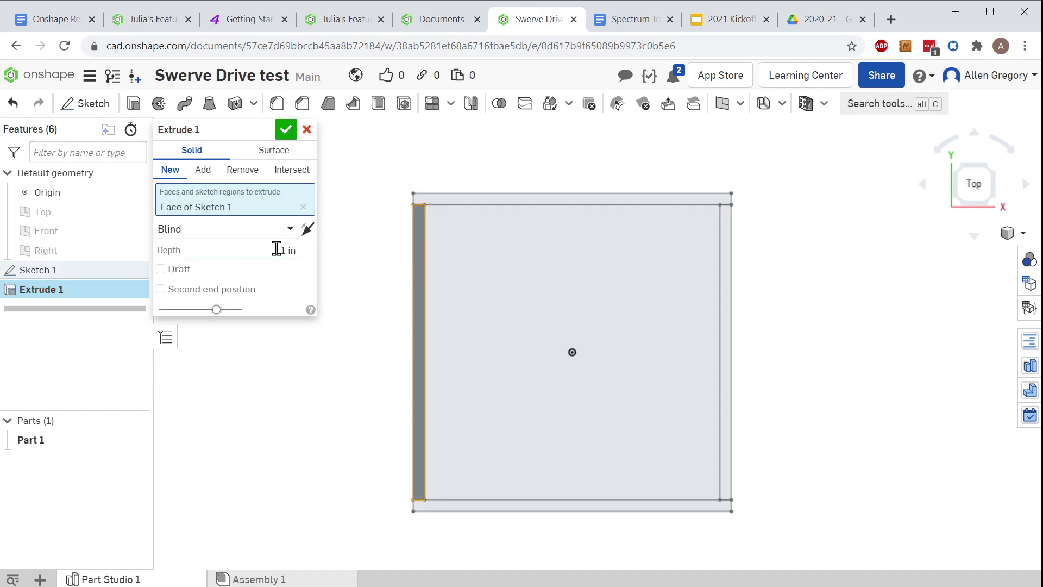
click(458, 204)
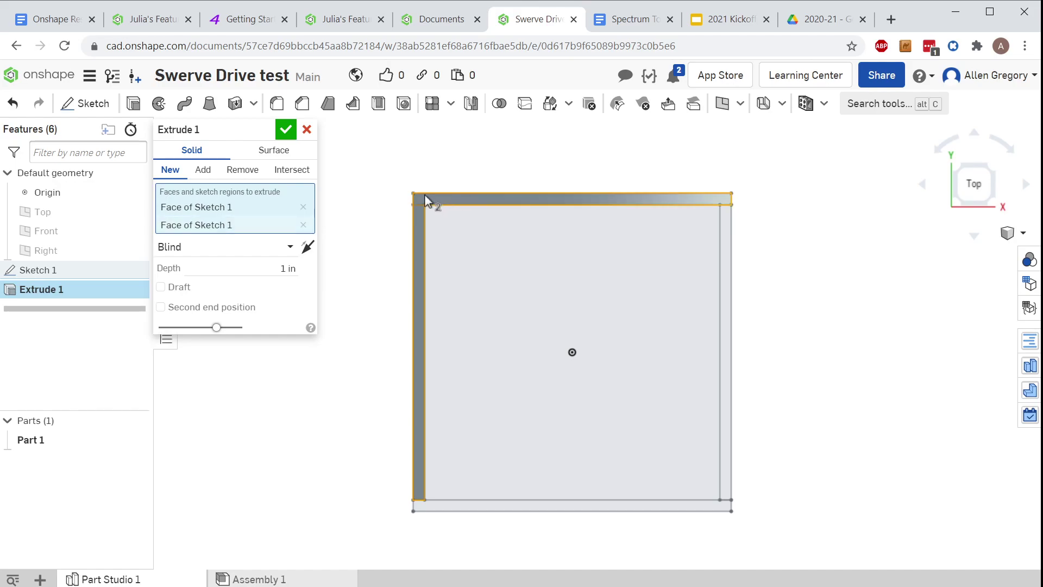
scroll(441, 216, up, 3)
right_drag(415, 243, 386, 205)
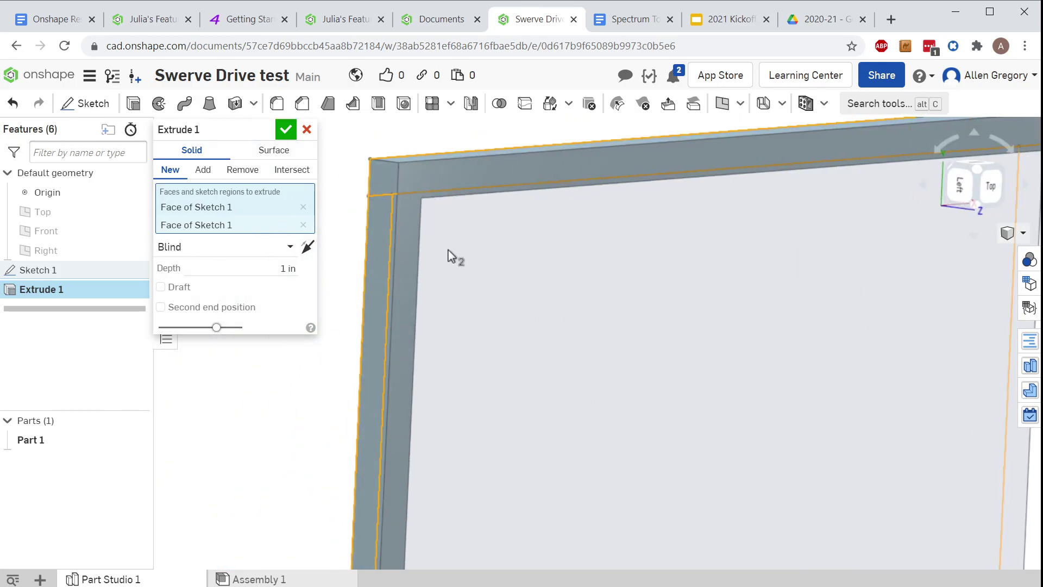
scroll(430, 305, down, 5)
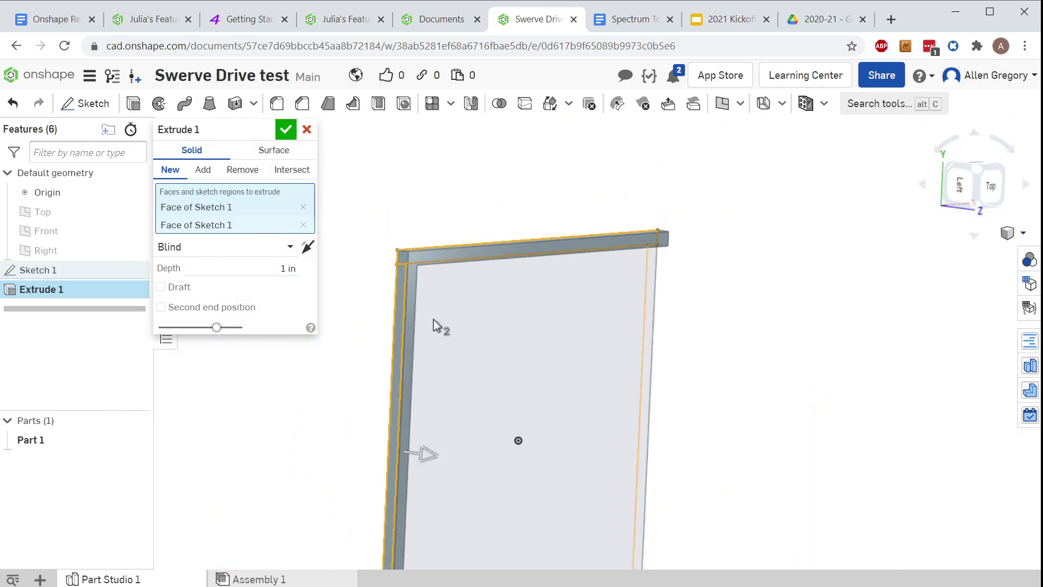
click(286, 129)
scroll(496, 228, up, 5)
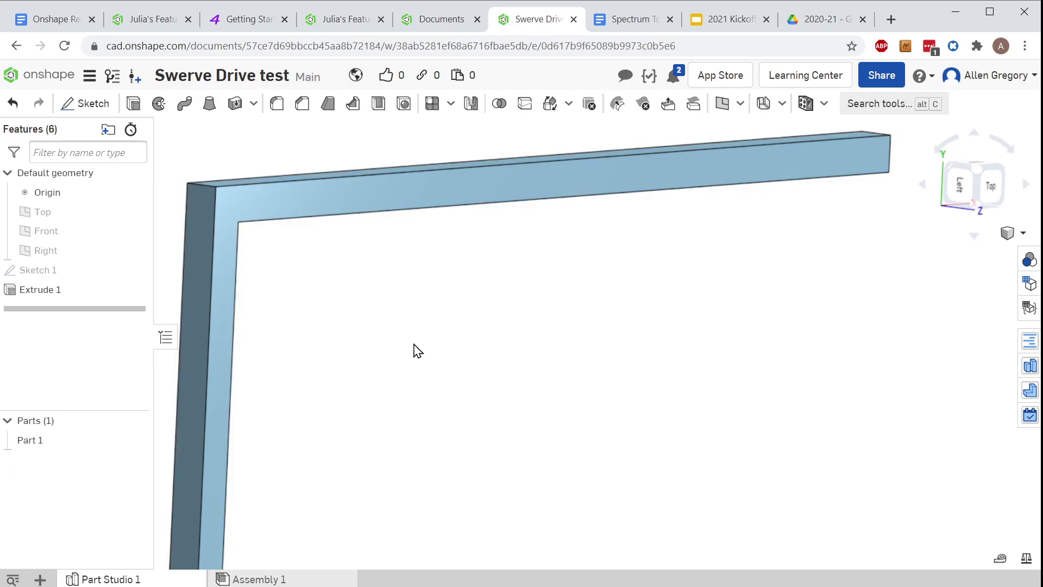
- Undo the combined extrusion of the two frame rectangles
key(ctrl+z)
scroll(714, 315, down, 5)
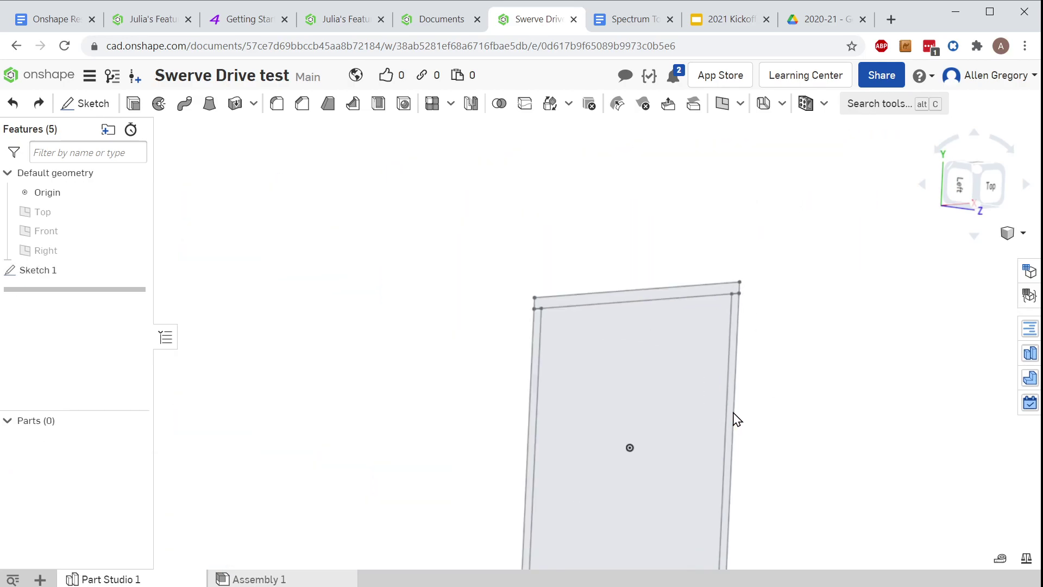
click(989, 183)
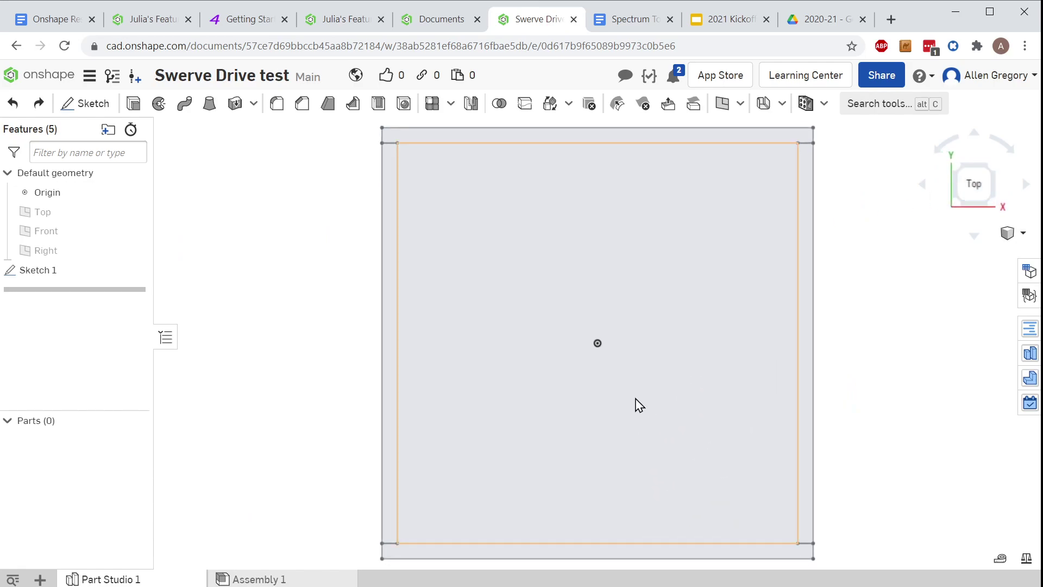
- Use Extrude Individual on all four frame rectangles with a 1 in blind depth
click(824, 104)
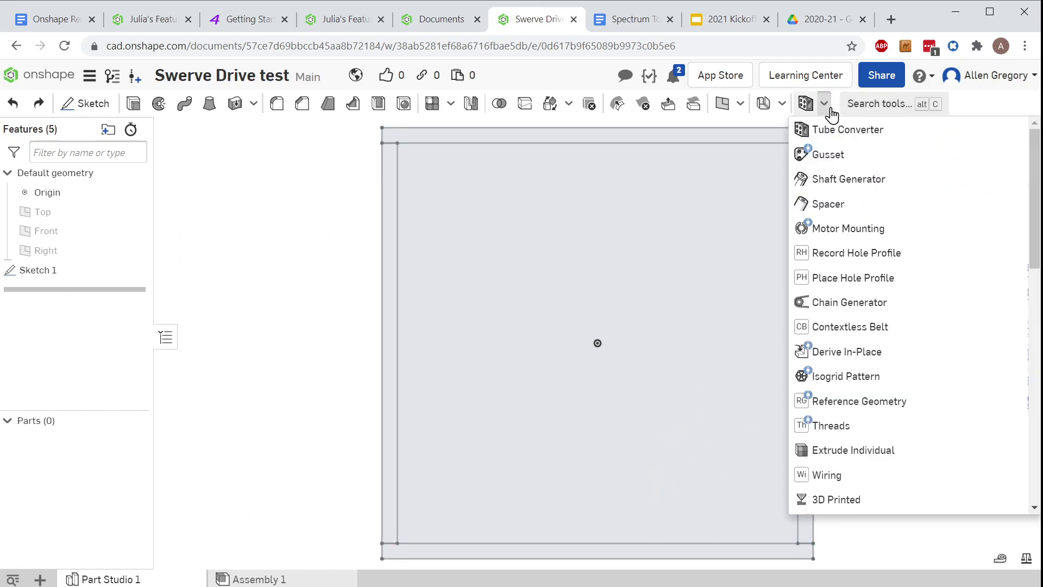
click(866, 458)
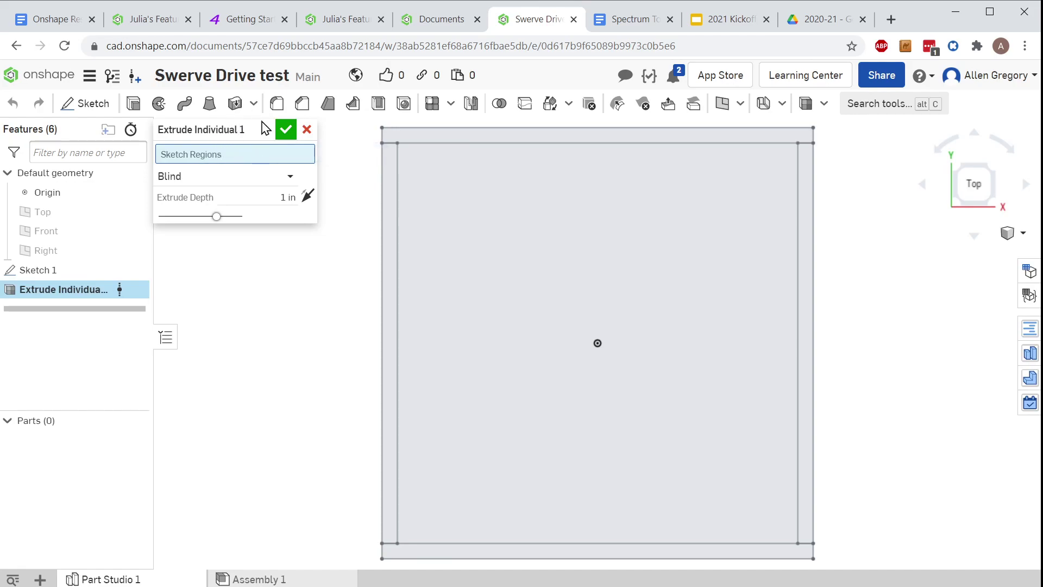
click(389, 205)
click(470, 140)
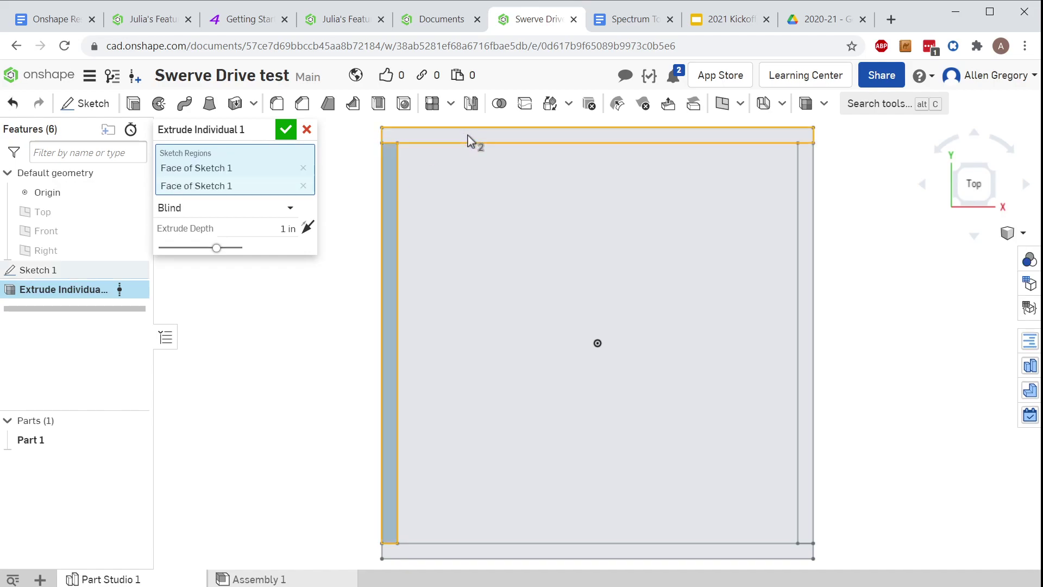
click(810, 391)
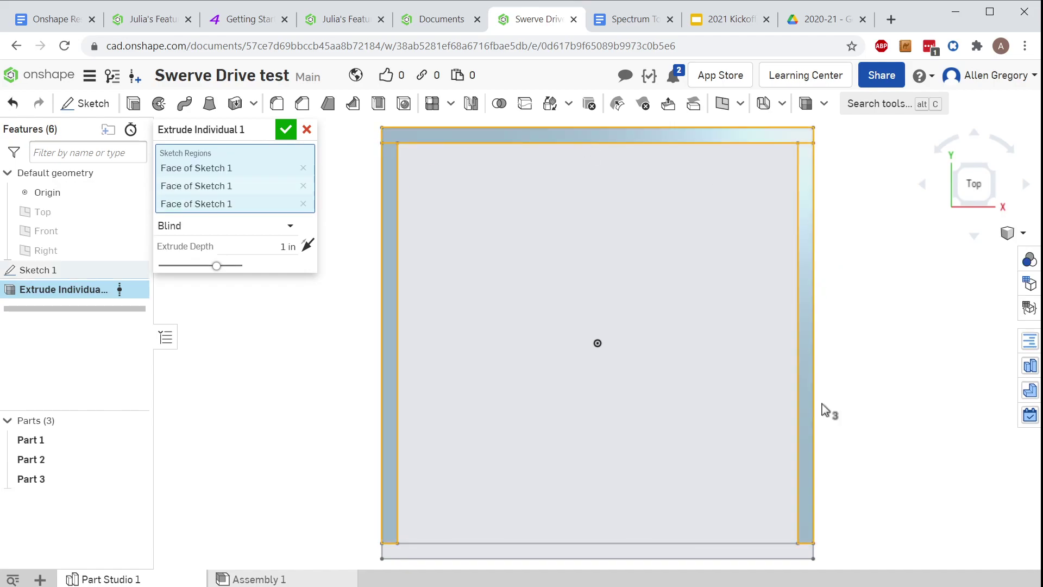
click(642, 552)
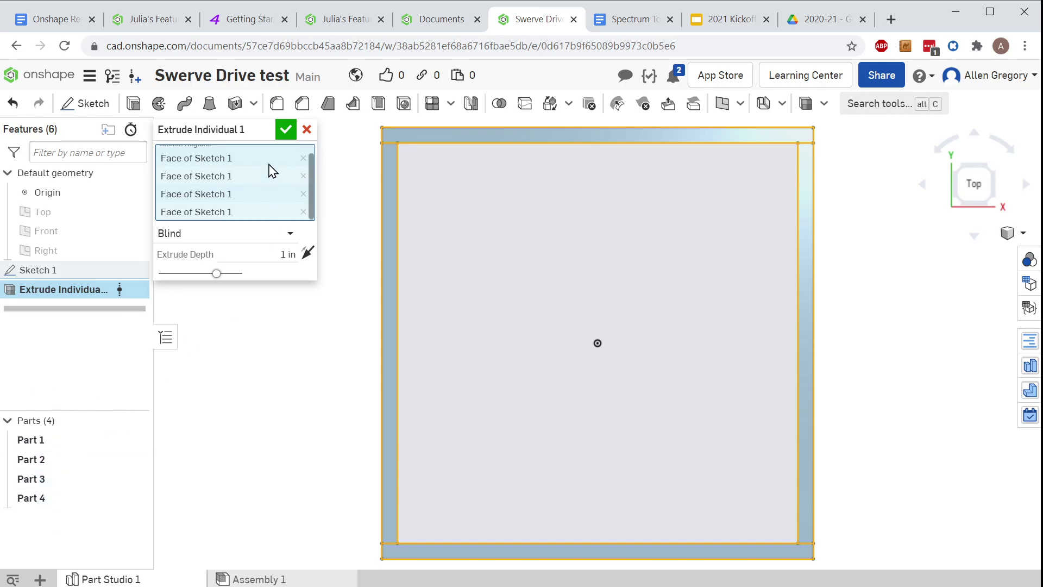
click(283, 130)
- Examine the frame's lower-left corner joint and highlight the left tube to check whether the tubes are separate parts
scroll(533, 508, down, 2)
middle_drag(533, 507, 594, 482)
right_drag(594, 482, 576, 511)
scroll(575, 510, up, 5)
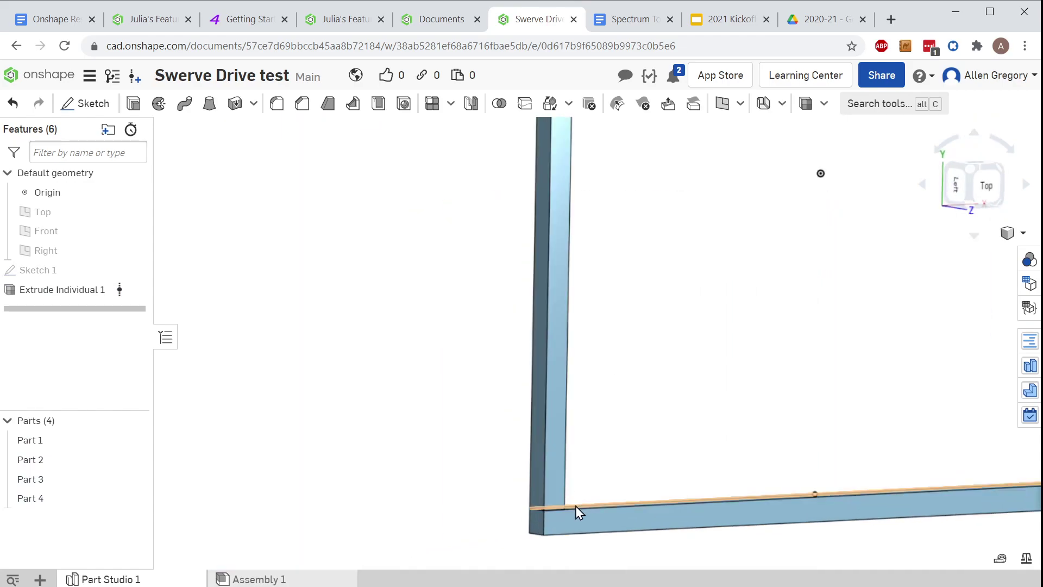
scroll(538, 519, up, 3)
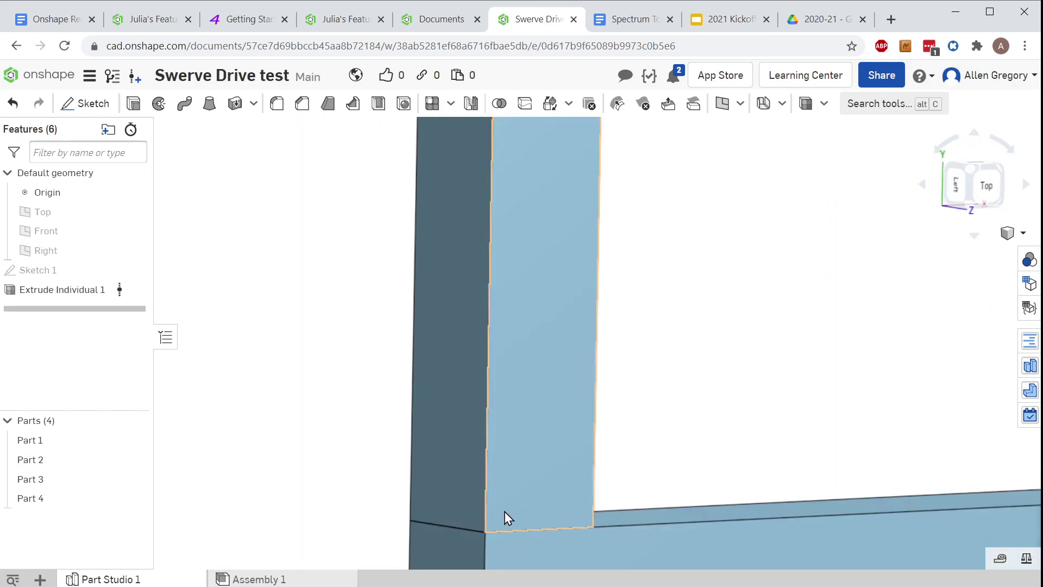
click(29, 440)
scroll(881, 303, down, 3)
middle_drag(882, 302, 226, 455)
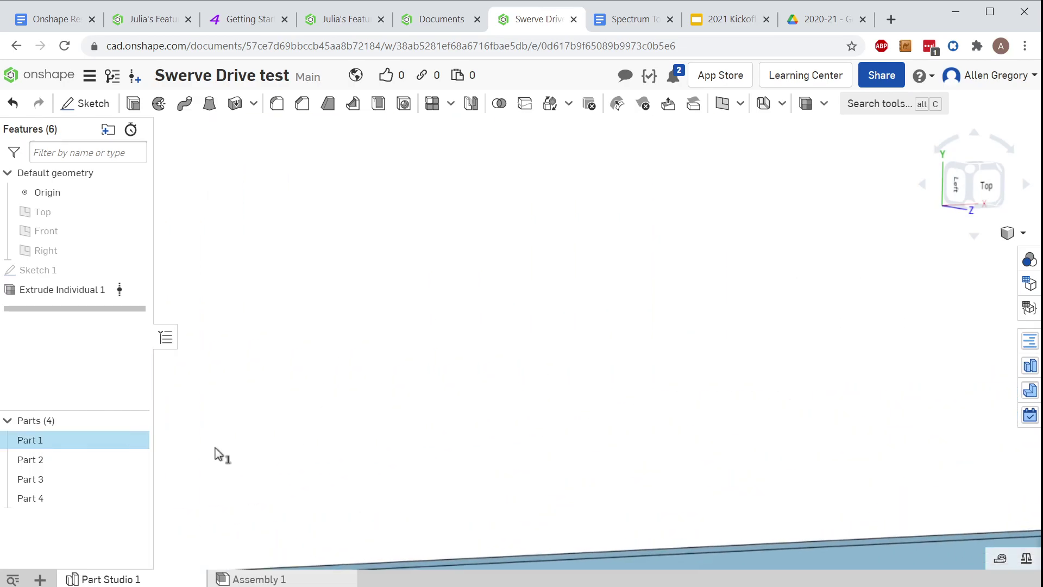
scroll(612, 396, down, 3)
right_drag(613, 396, 981, 255)
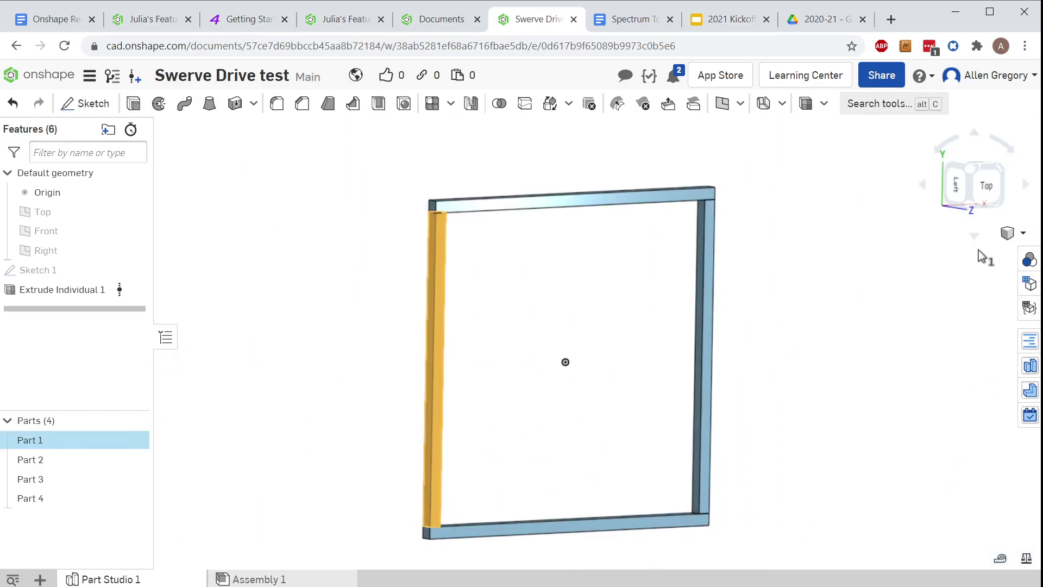
click(1004, 195)
key(shift+7)
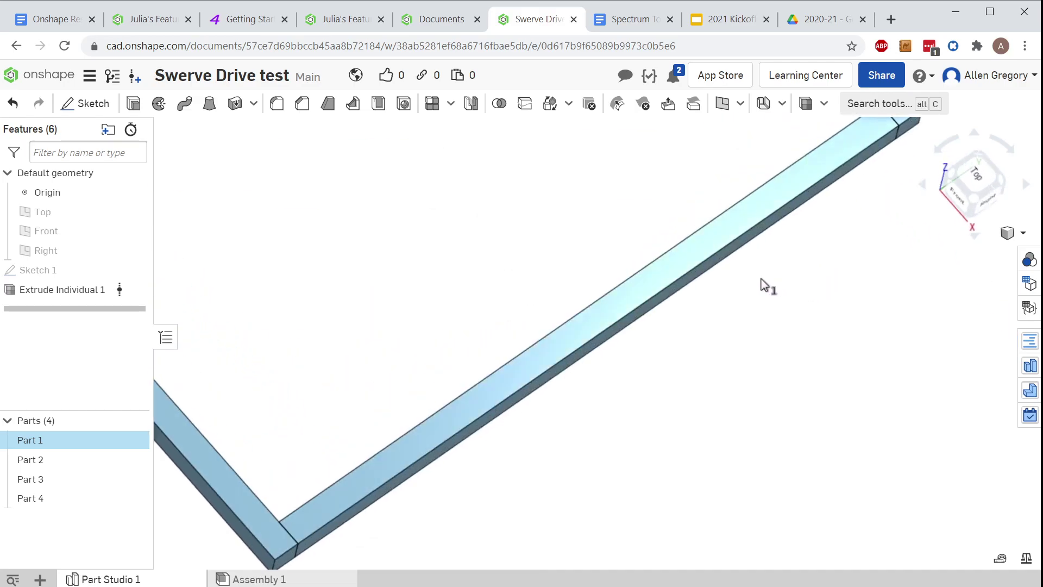
click(975, 182)
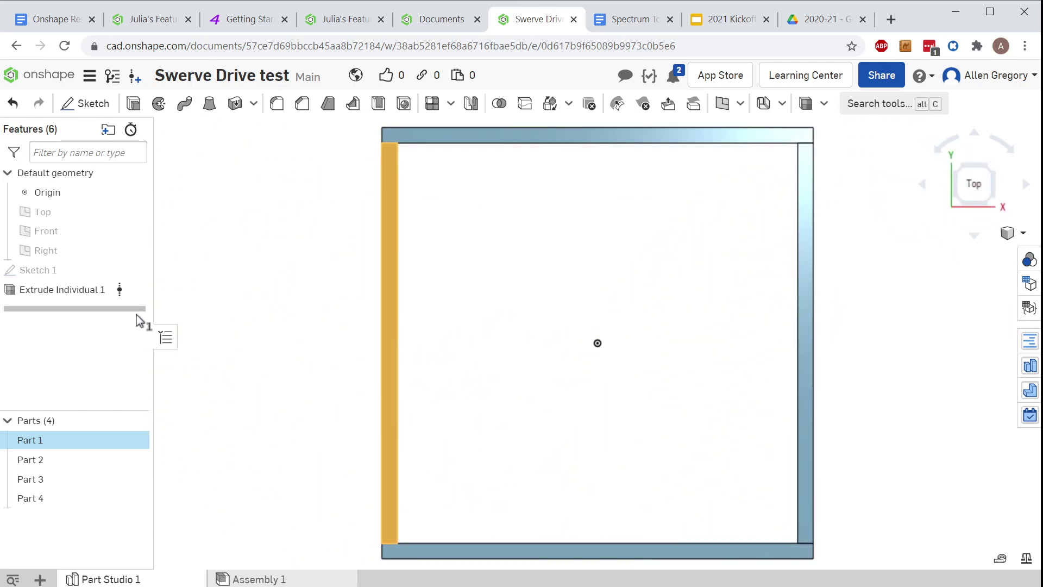
click(88, 463)
click(240, 431)
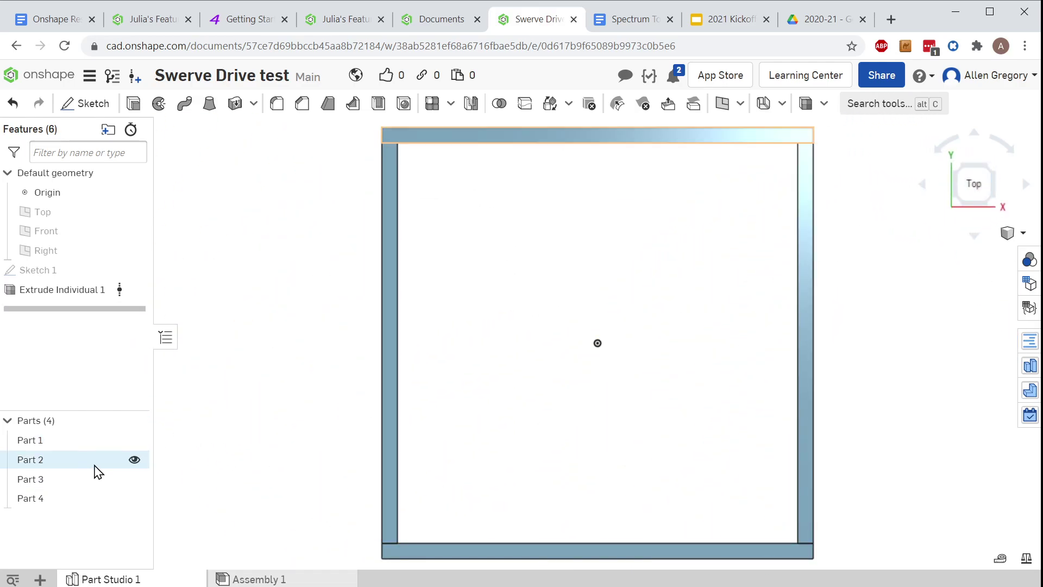
right_drag(354, 559, 402, 537)
scroll(363, 461, up, 5)
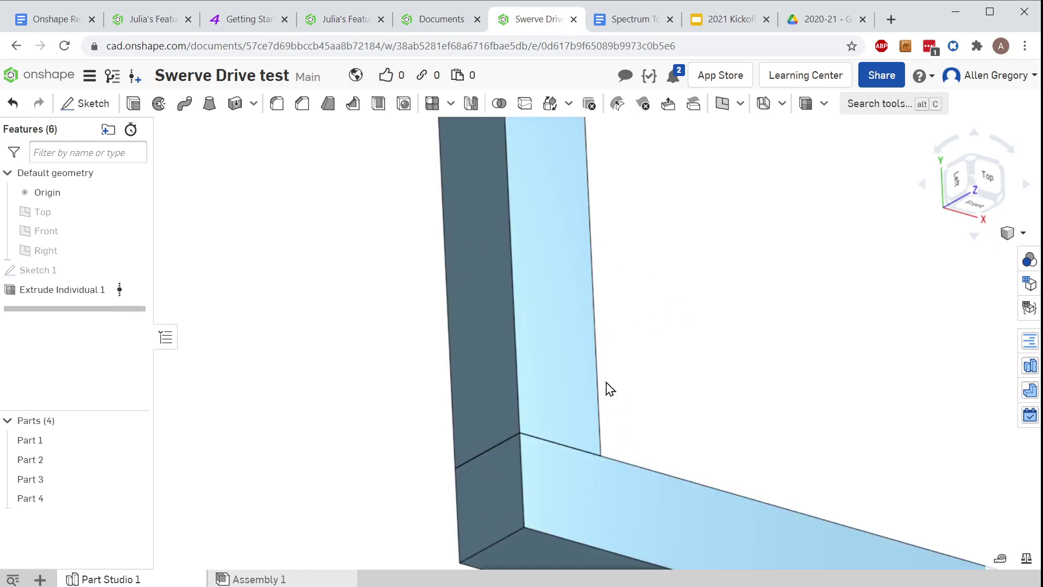
click(988, 176)
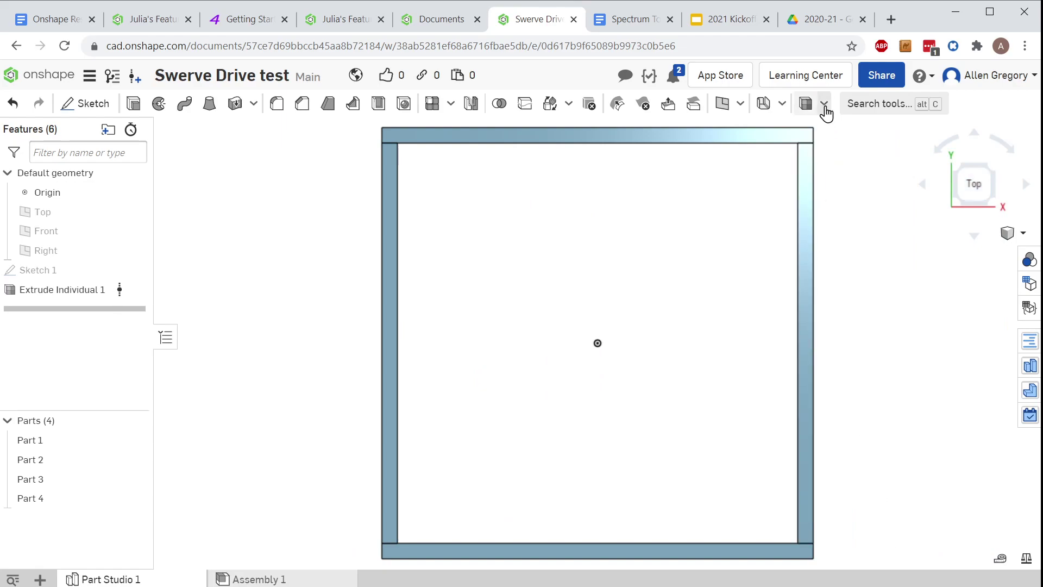
- Apply Tube Converter to all four frame bodies with 0.1 in walls and a Versaframe pattern of 0.156 in holes centered on the tube
scroll(682, 316, down, 2)
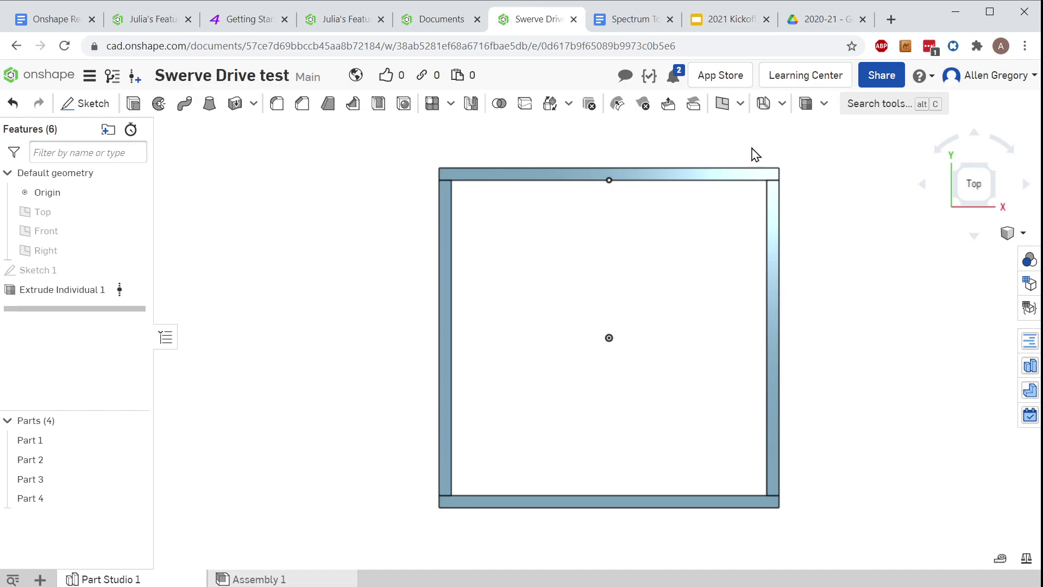
click(824, 105)
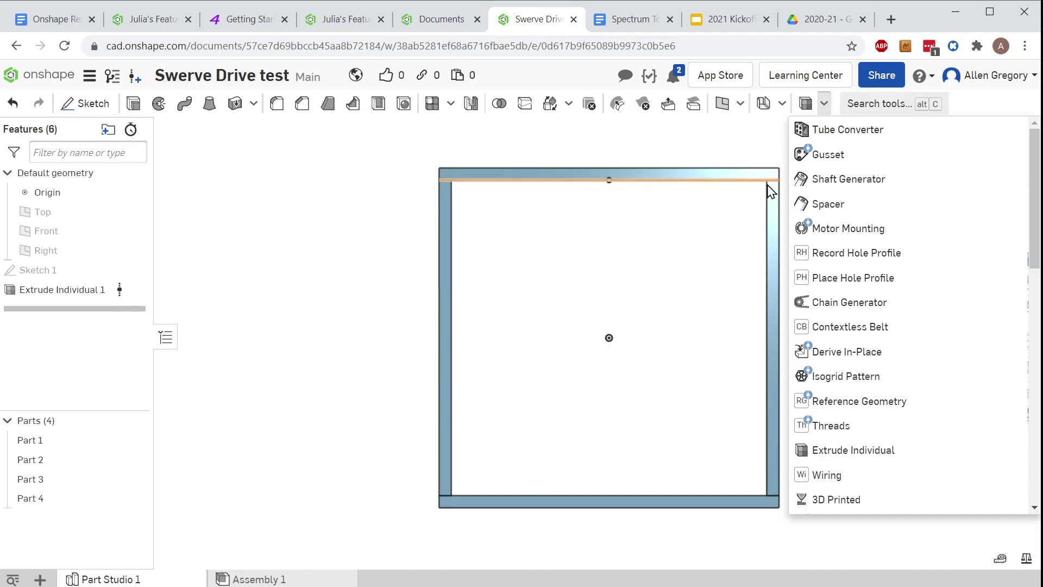
click(876, 133)
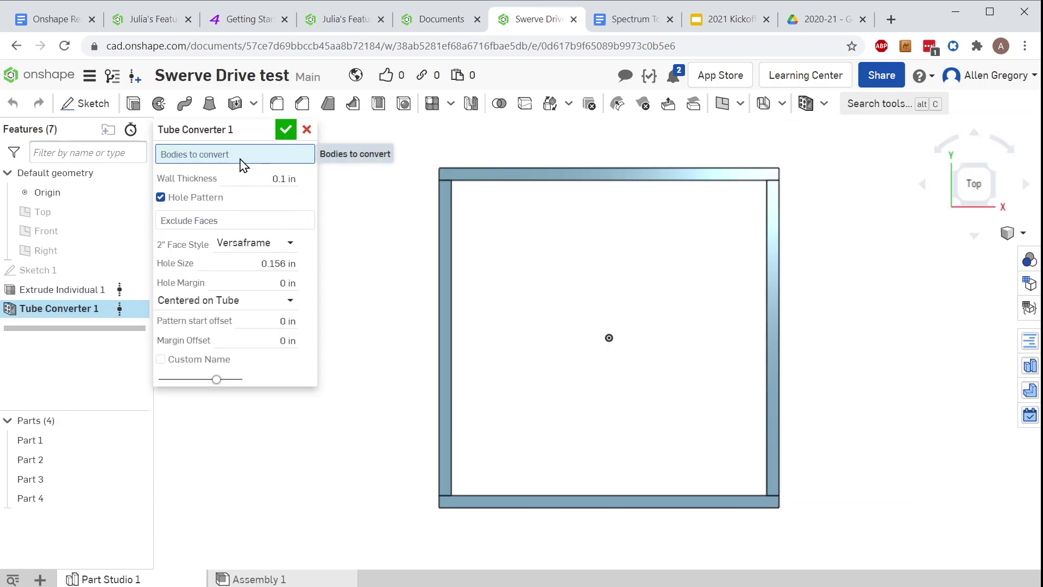
click(494, 176)
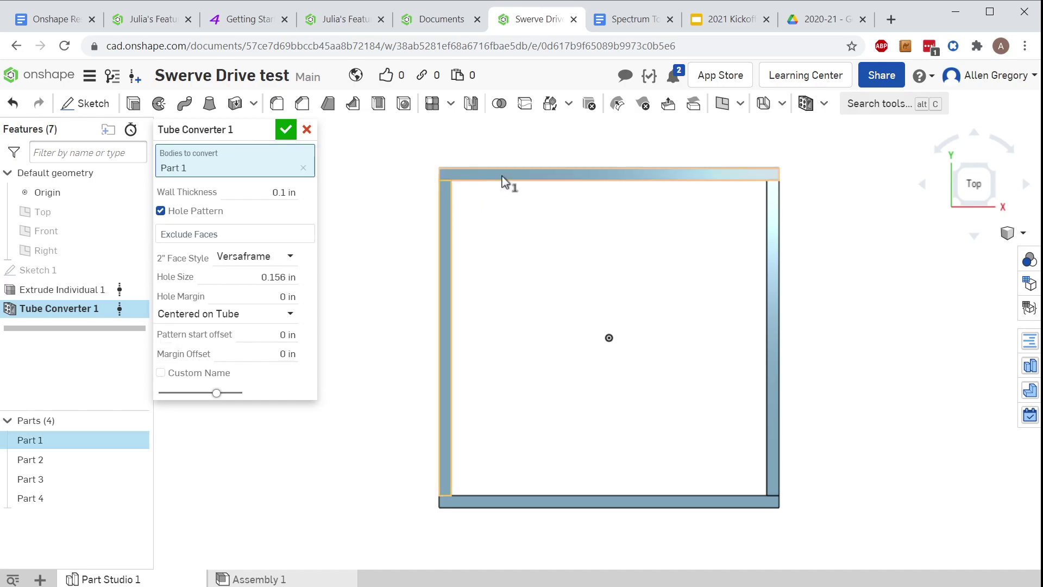
click(771, 303)
click(623, 504)
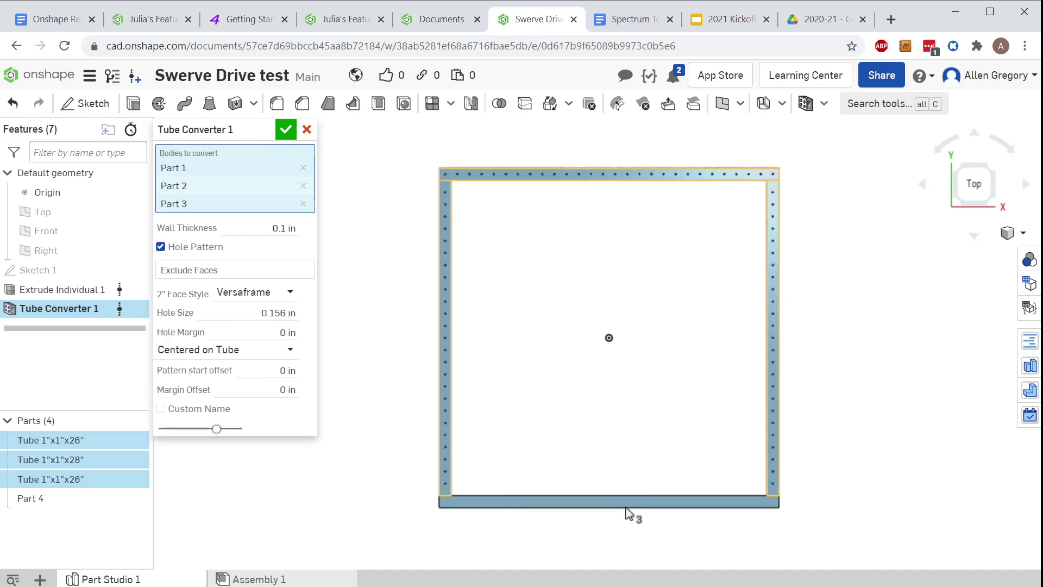
click(511, 501)
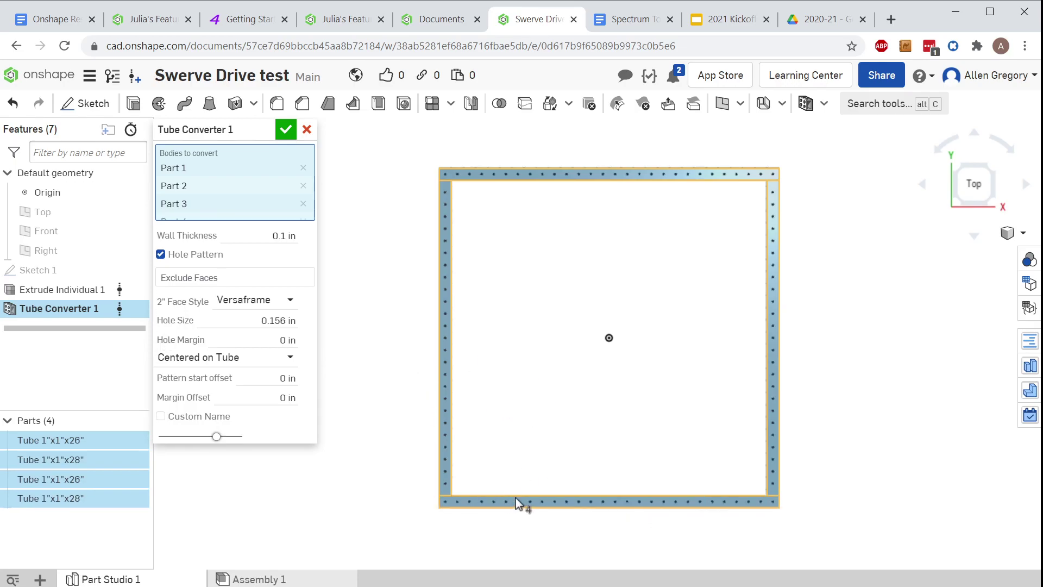
- Inspect the Tube Converter preview for the hole pattern along the tubes and the hollow tube end at the lower-left corner
scroll(543, 491, up, 4)
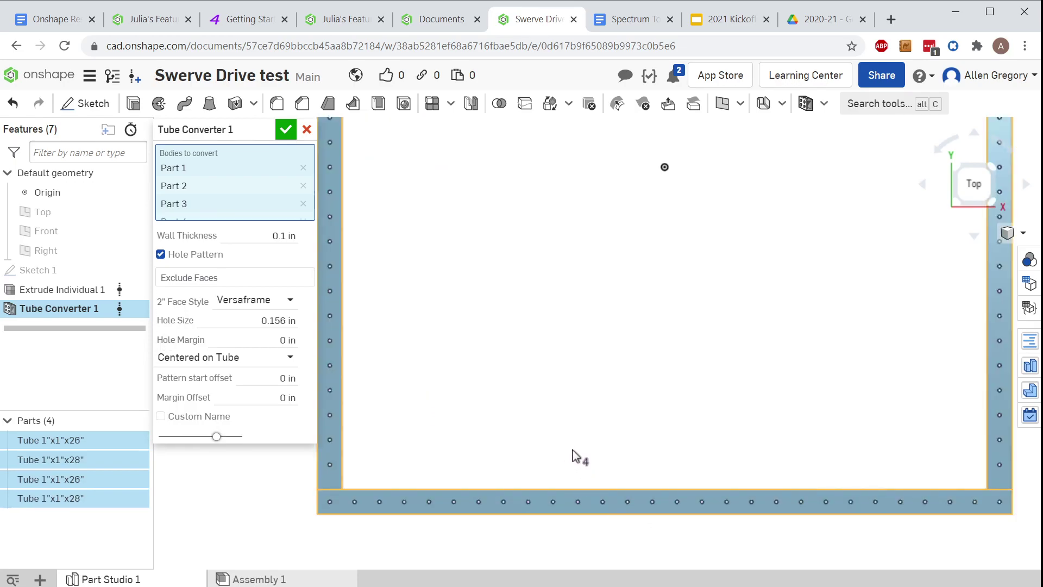
scroll(799, 334, down, 5)
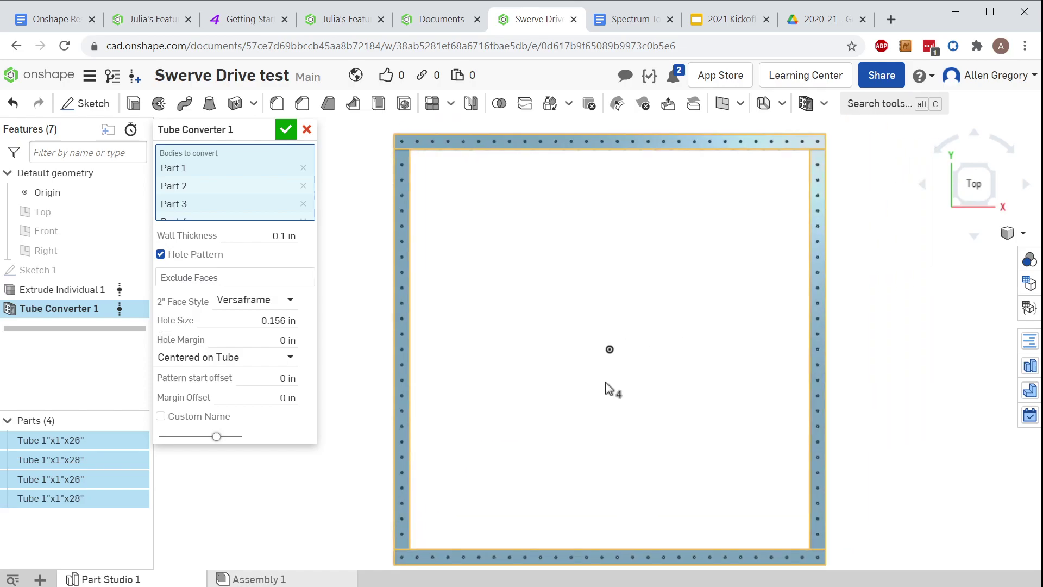
scroll(570, 402, down, 1)
scroll(568, 398, up, 1)
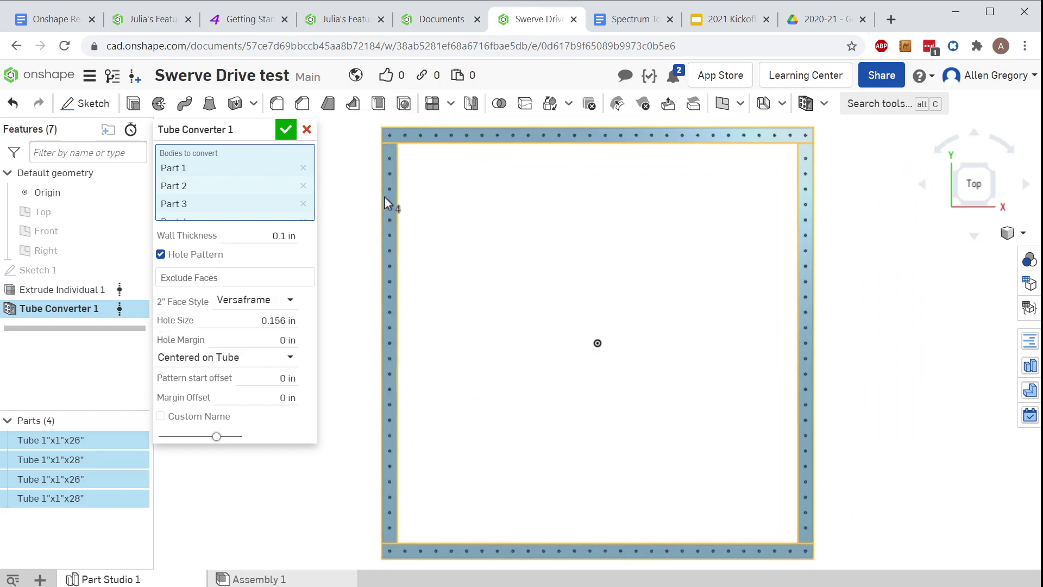
right_drag(479, 507, 708, 431)
scroll(494, 495, up, 8)
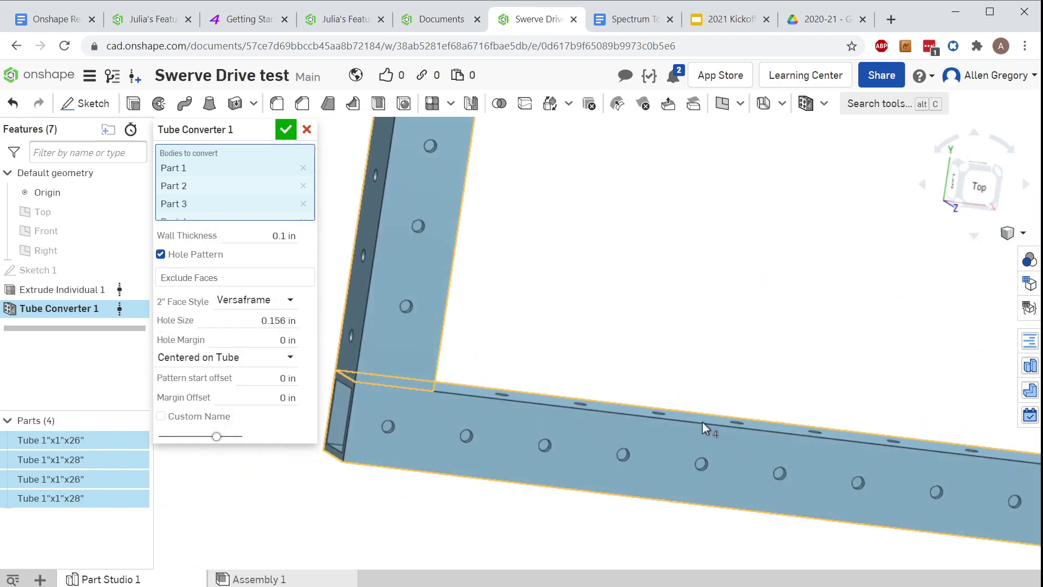
scroll(709, 431, down, 5)
mouse_move(799, 180)
right_down()
mouse_move(337, 407)
mouse_move(629, 321)
mouse_move(602, 310)
mouse_move(573, 319)
right_up()
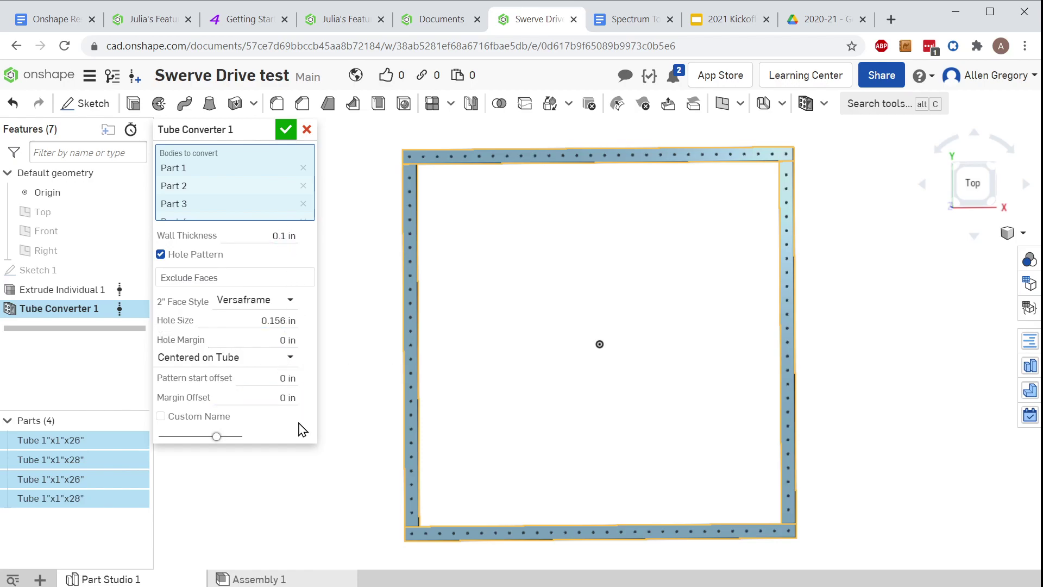
- Check the hole pattern preview at the frame's lower-left corner joint and accept the Tube Converter feature
scroll(397, 525, up, 5)
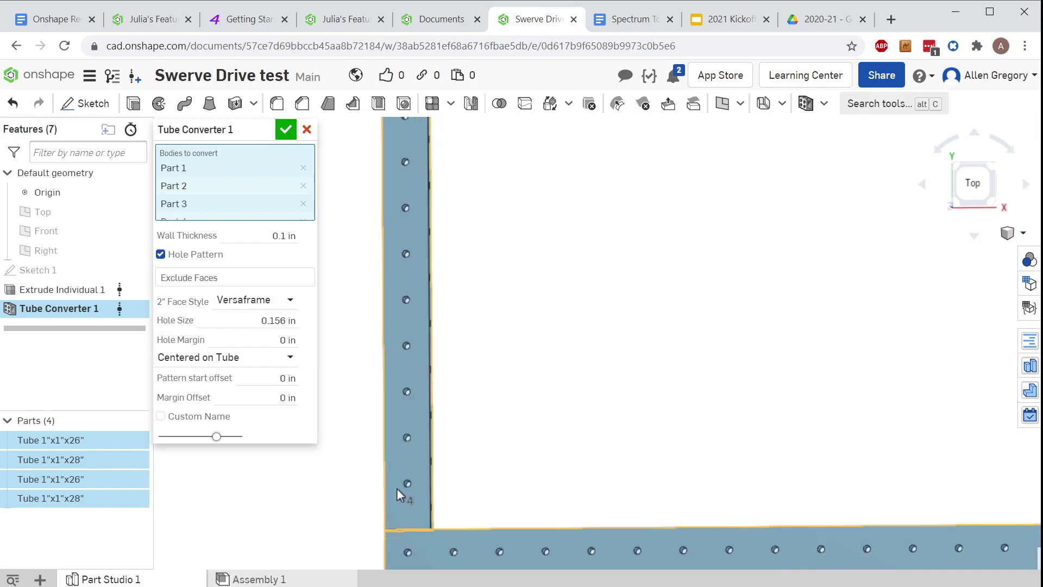
scroll(409, 530, up, 3)
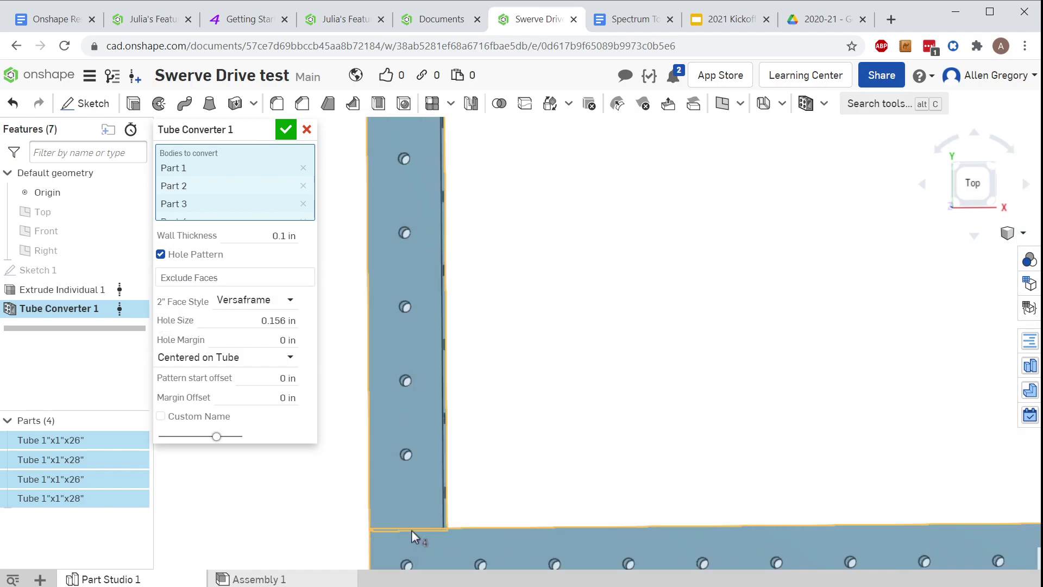
right_drag(462, 508, 474, 529)
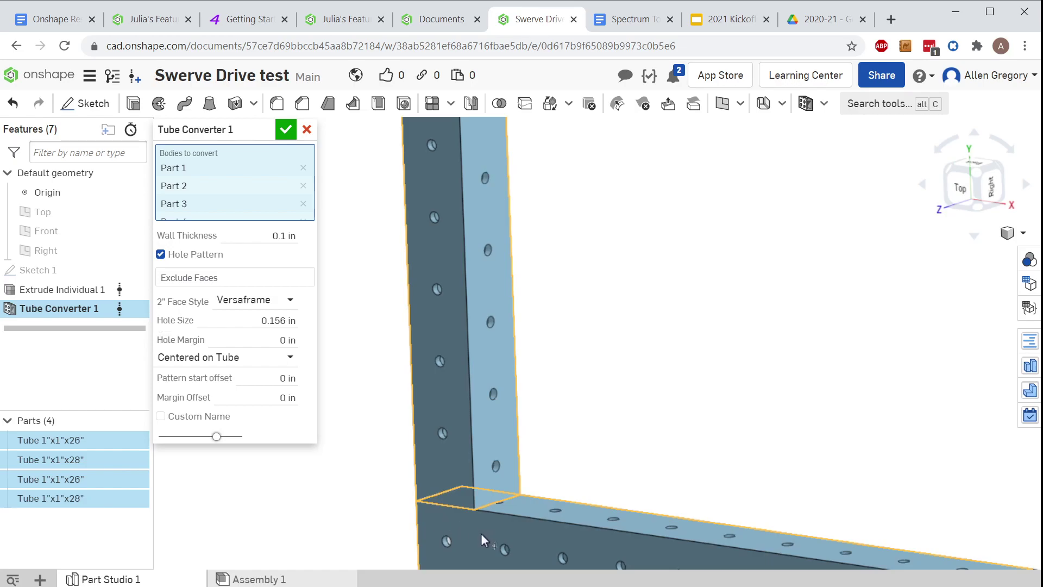
scroll(504, 481, up, 2)
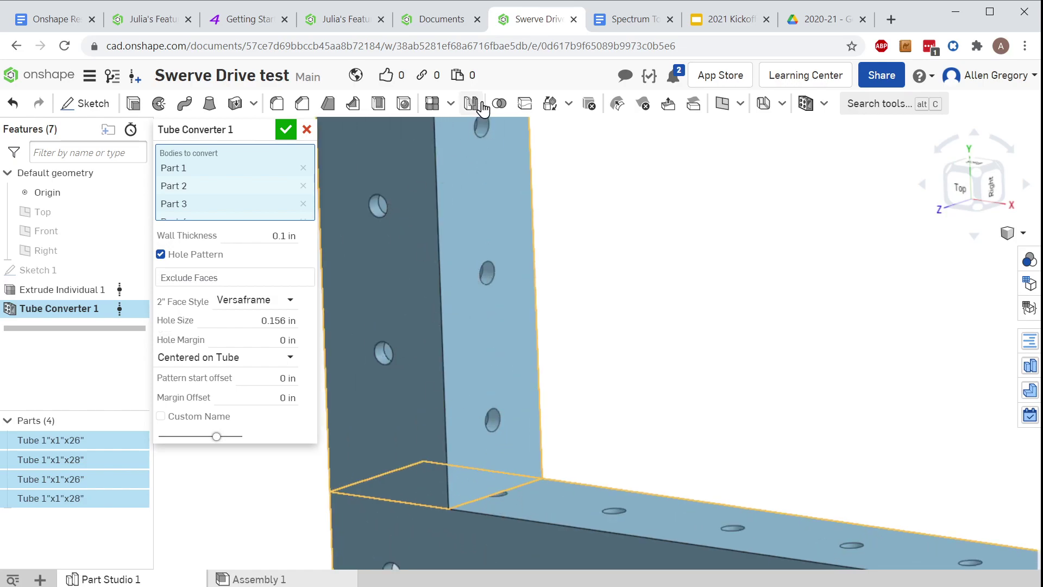
right_drag(504, 477, 483, 437)
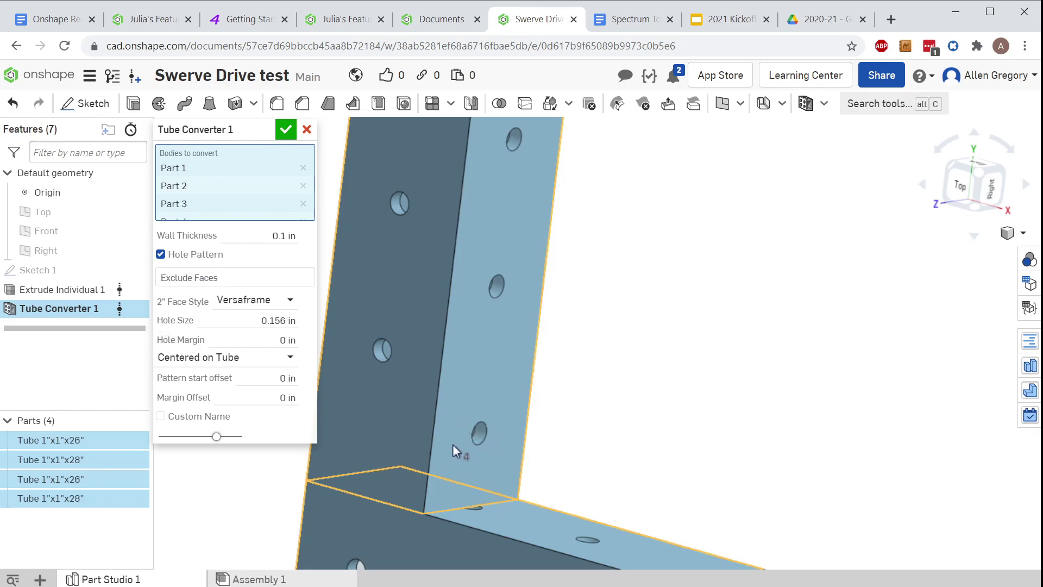
key(shift+5)
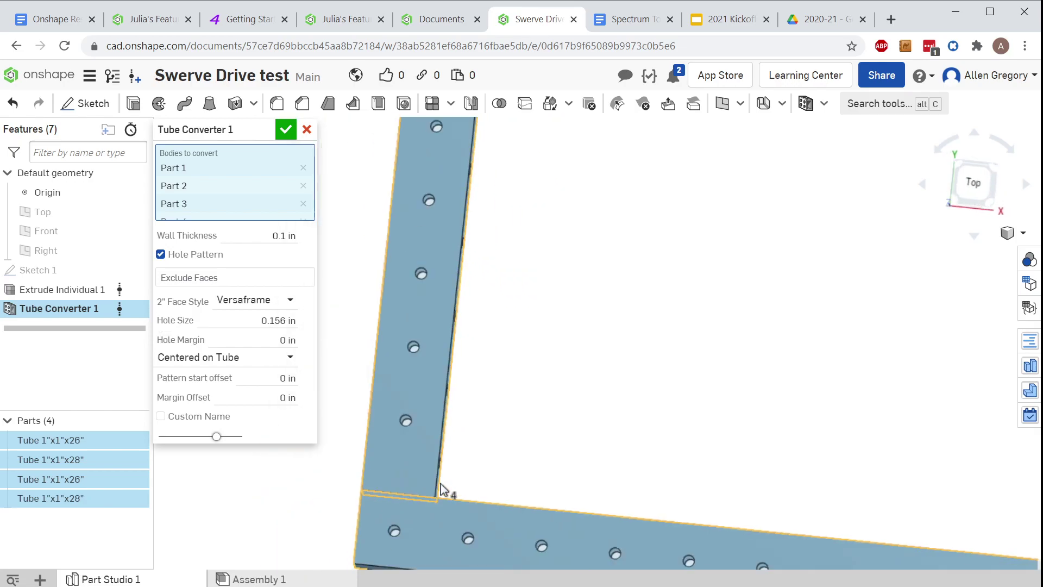
key(f)
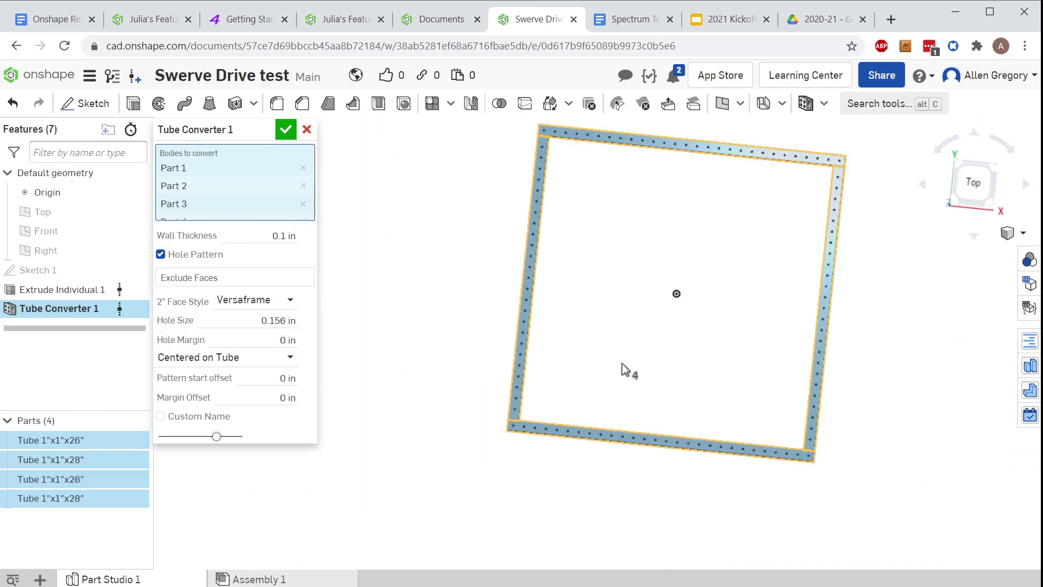
scroll(671, 369, up, 2)
middle_drag(663, 326, 613, 356)
click(977, 176)
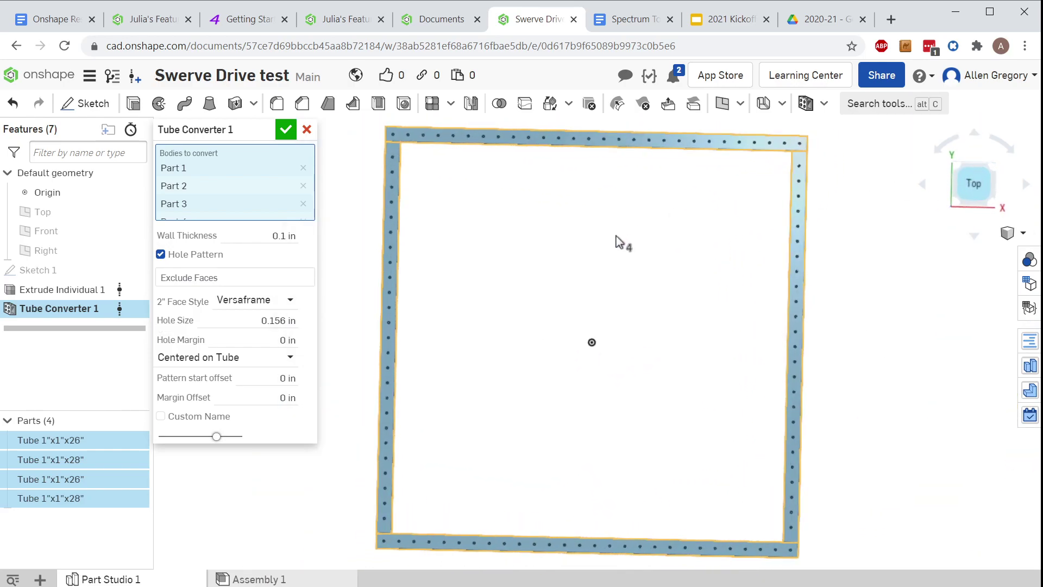
click(286, 131)
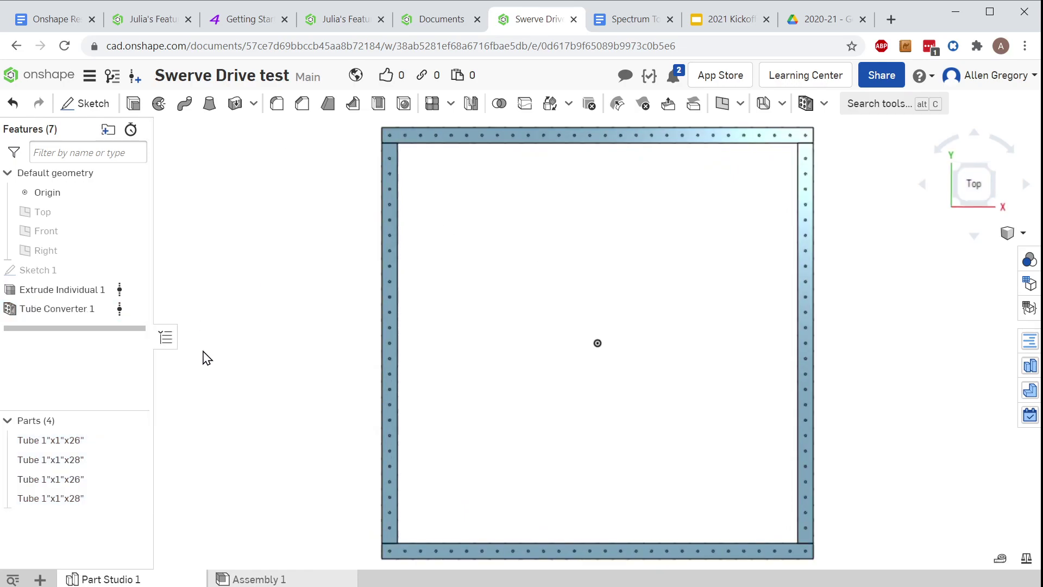
- Examine the hollow tube end and the hole pattern on the converted tubes at the frame's lower-left corner
right_drag(461, 539, 496, 503)
scroll(509, 401, up, 5)
scroll(520, 415, down, 5)
scroll(466, 523, up, 4)
scroll(439, 533, up, 2)
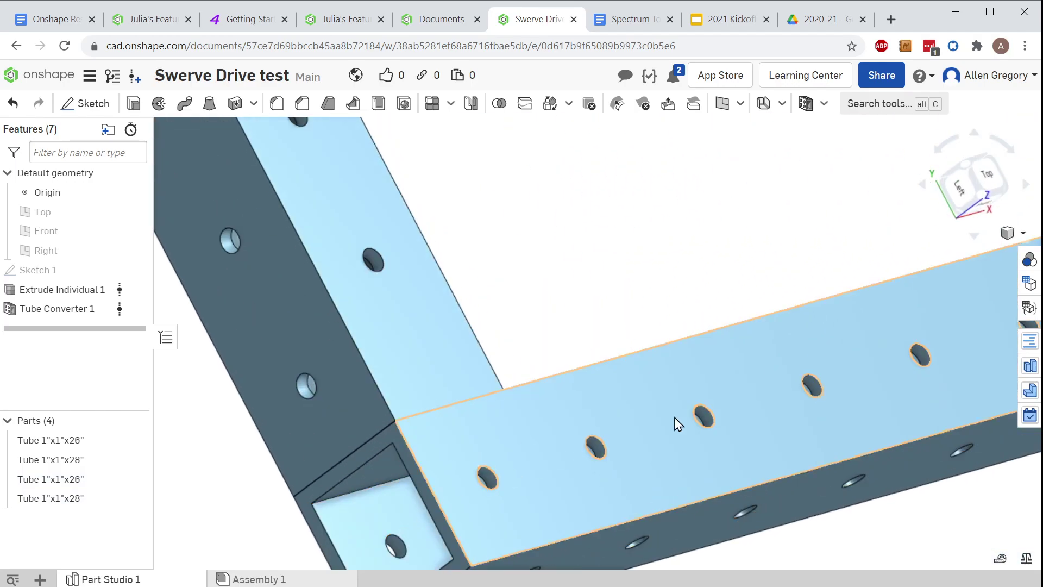
scroll(638, 433, down, 5)
scroll(701, 405, up, 4)
right_drag(699, 400, 610, 384)
scroll(654, 350, down, 6)
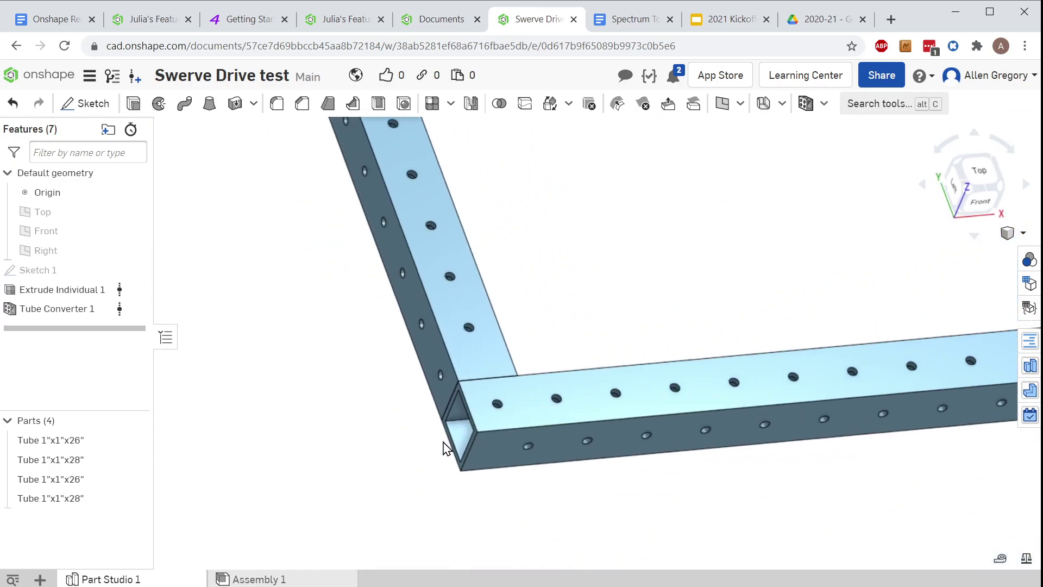
scroll(661, 381, up, 1)
scroll(543, 353, down, 5)
scroll(521, 304, down, 3)
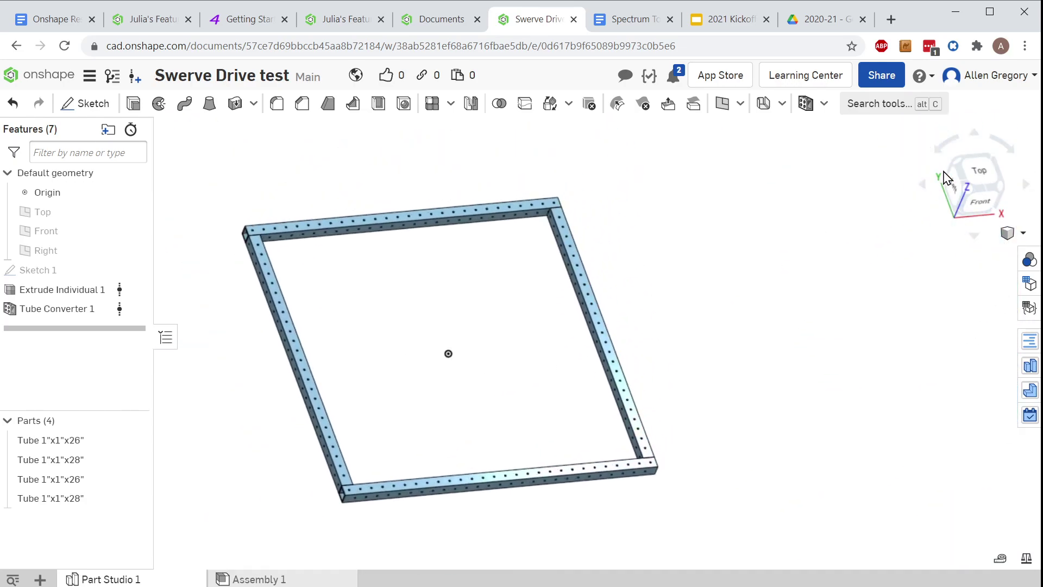
- Examine how the holes line up around the lower-left corner joint from above and from the front
click(978, 172)
scroll(402, 562, up, 6)
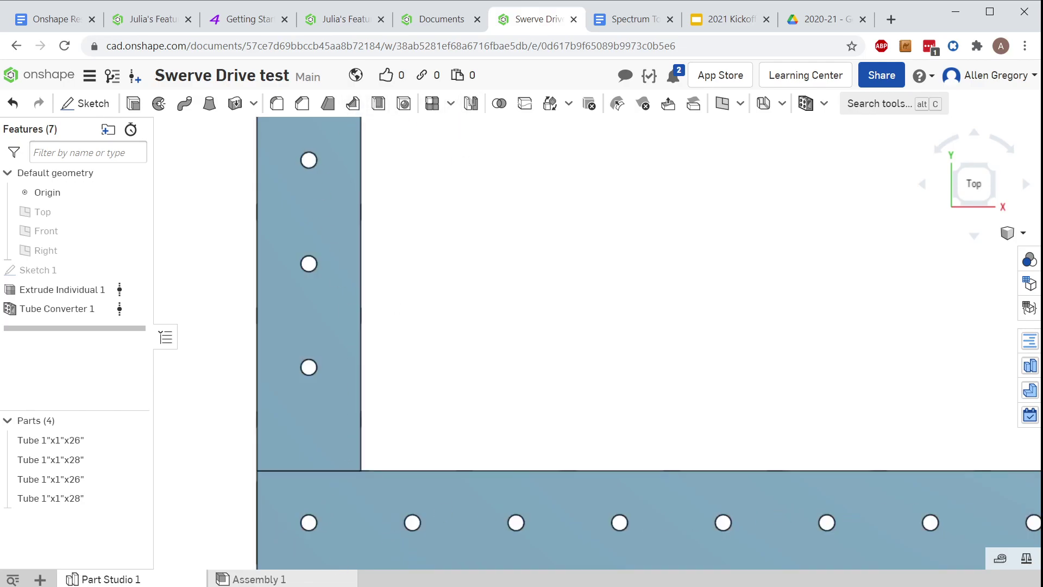
scroll(598, 500, down, 3)
right_drag(593, 477, 589, 391)
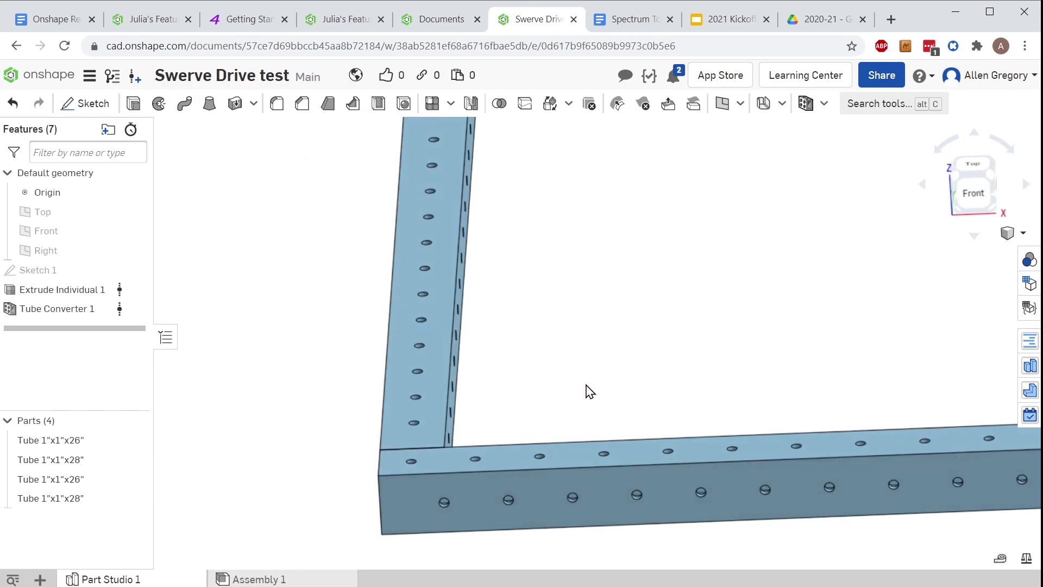
scroll(429, 495, up, 5)
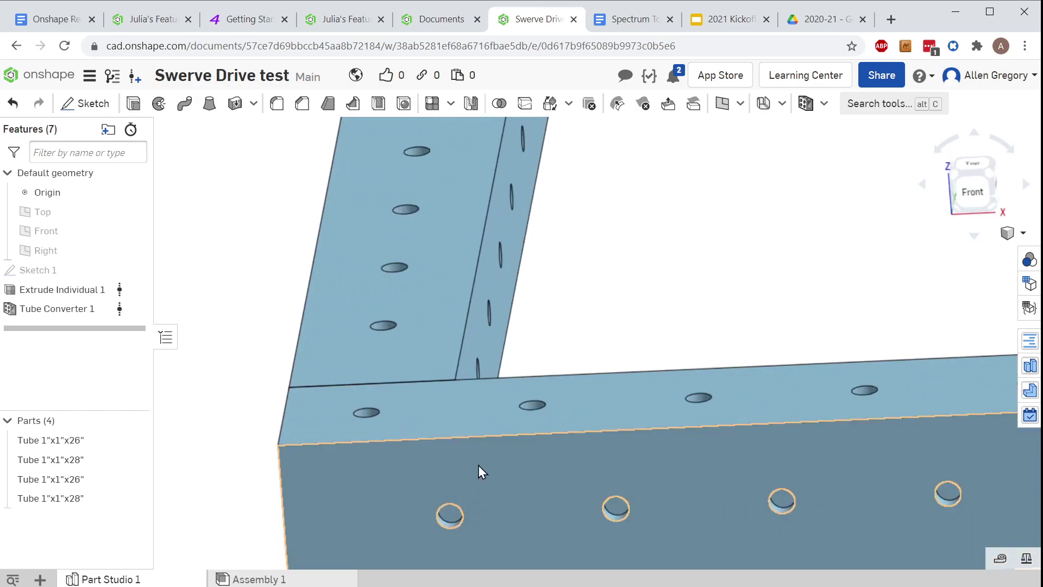
click(972, 173)
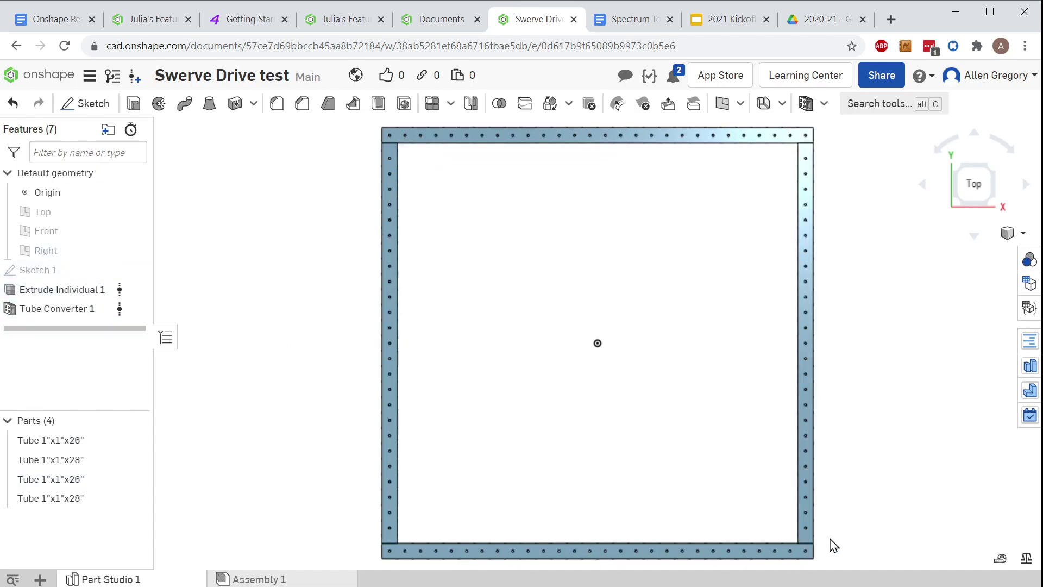
- Insert all four frame tubes of Part Studio 1 together into Assembly 1
click(258, 581)
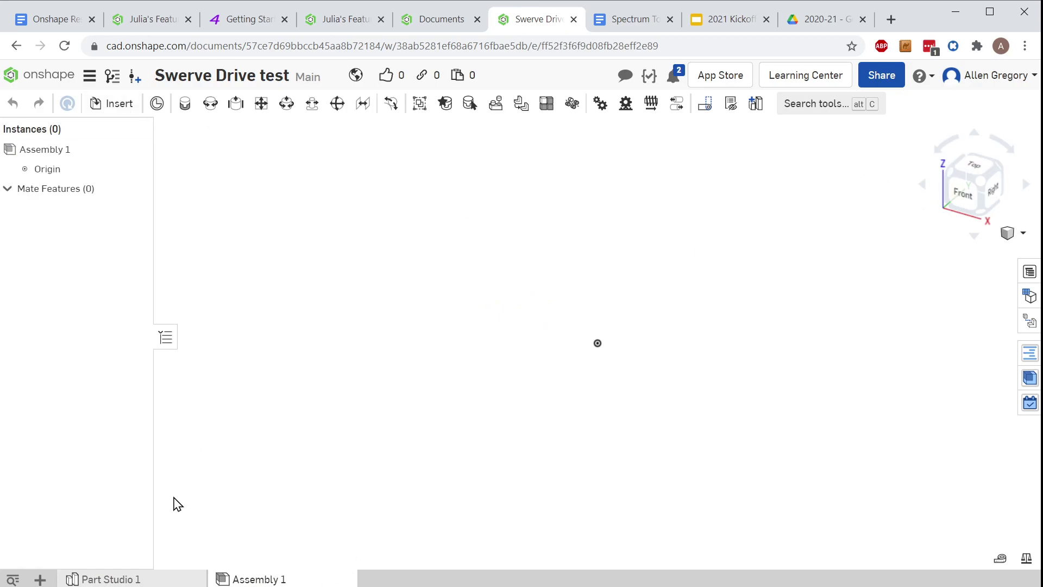
click(110, 106)
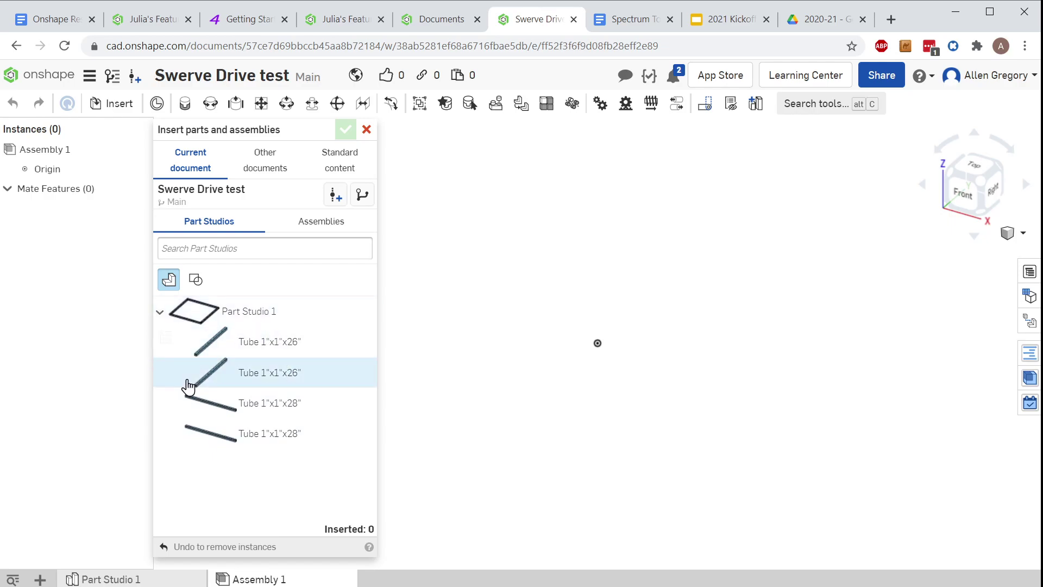
click(160, 582)
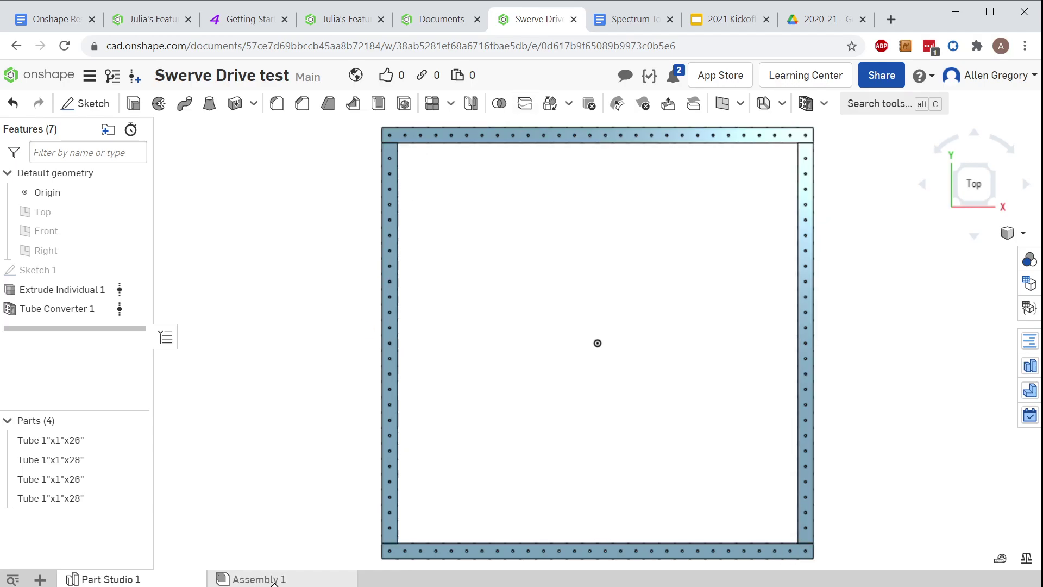
click(283, 580)
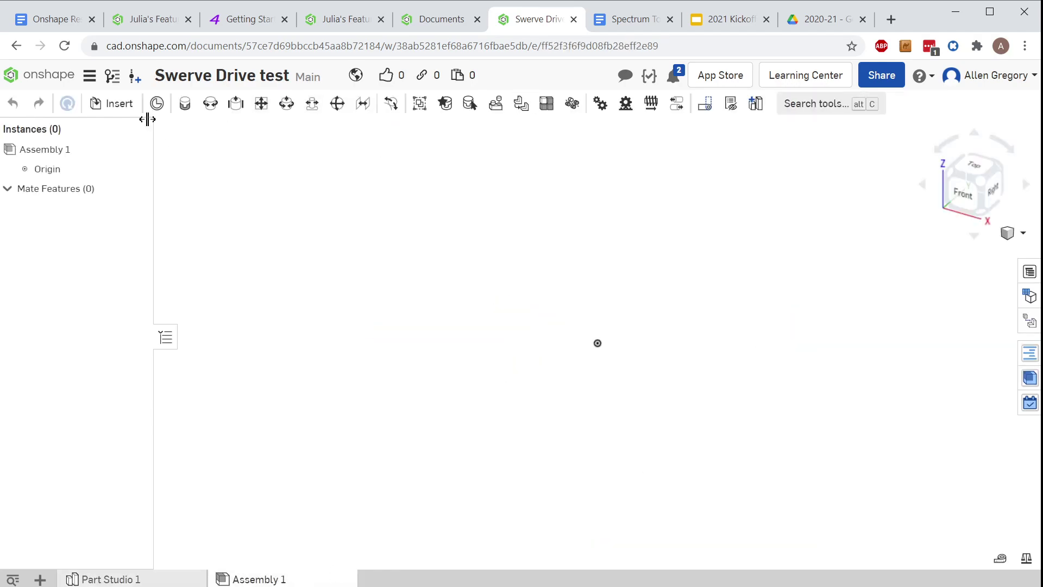
click(100, 103)
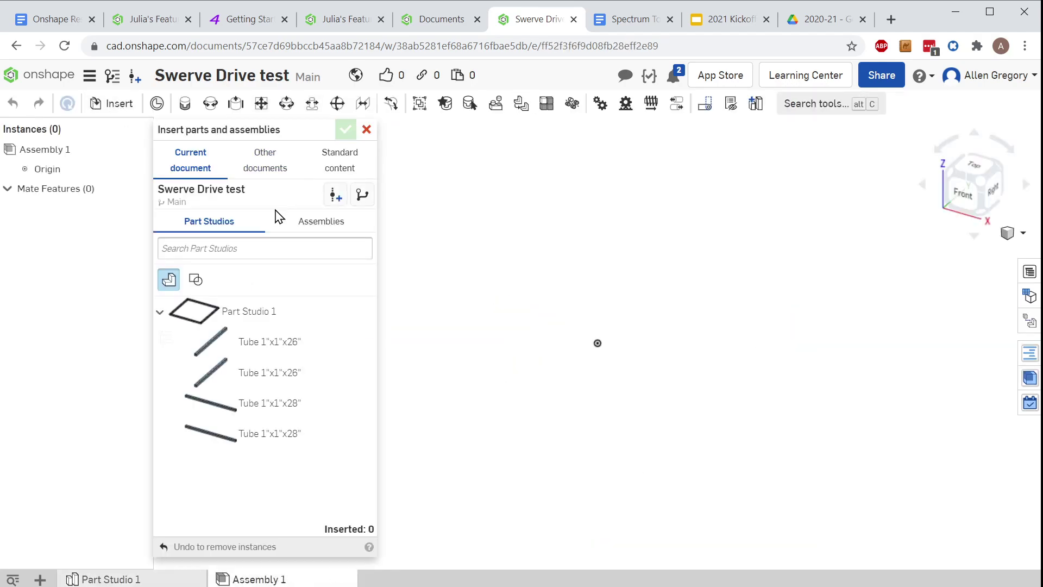
click(287, 313)
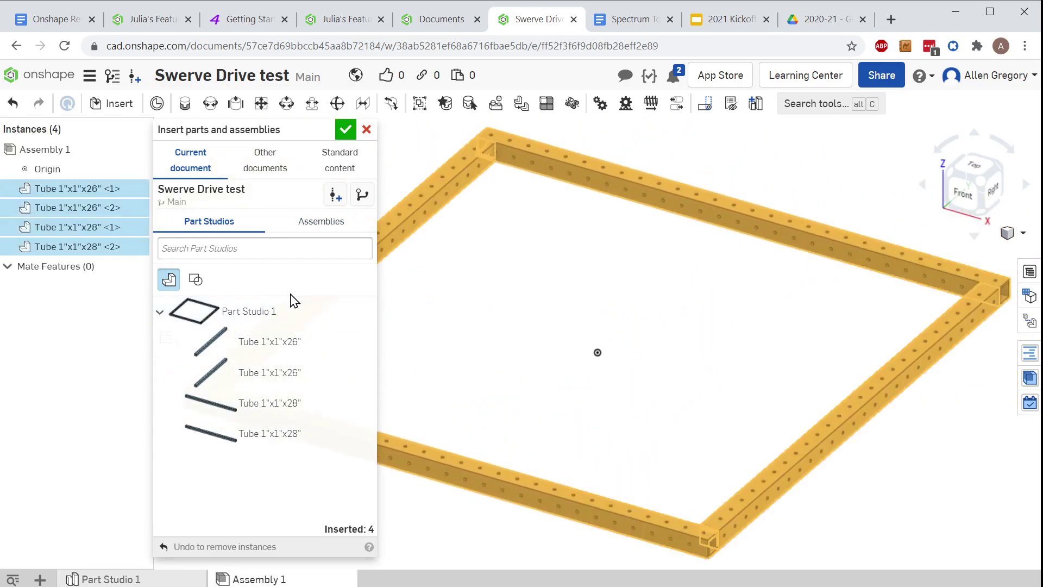
click(345, 131)
- Move the left tube out of the assembled frame to test whether it is free, and undo the move
scroll(402, 242, down, 5)
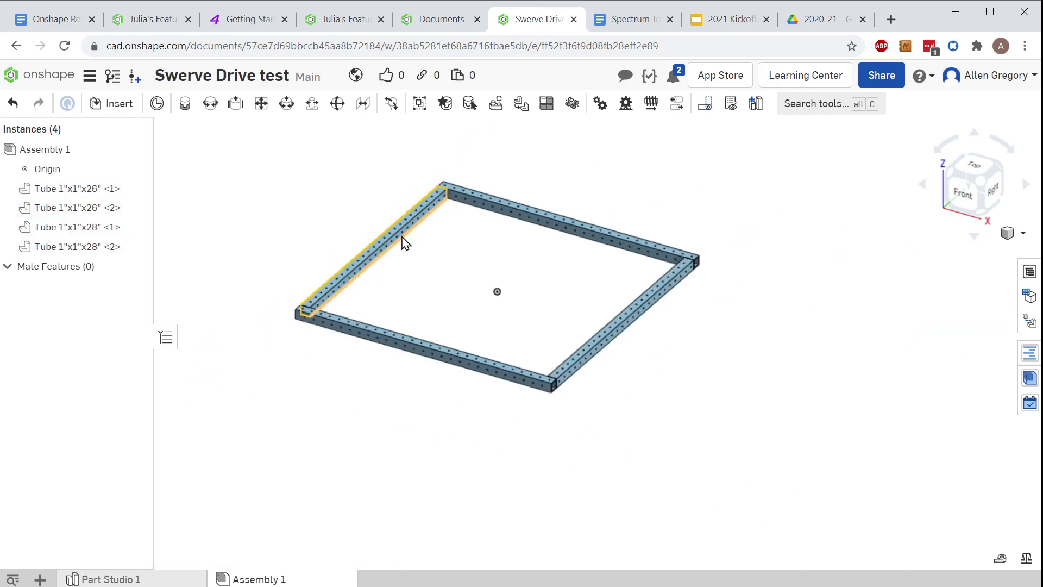
scroll(517, 365, up, 5)
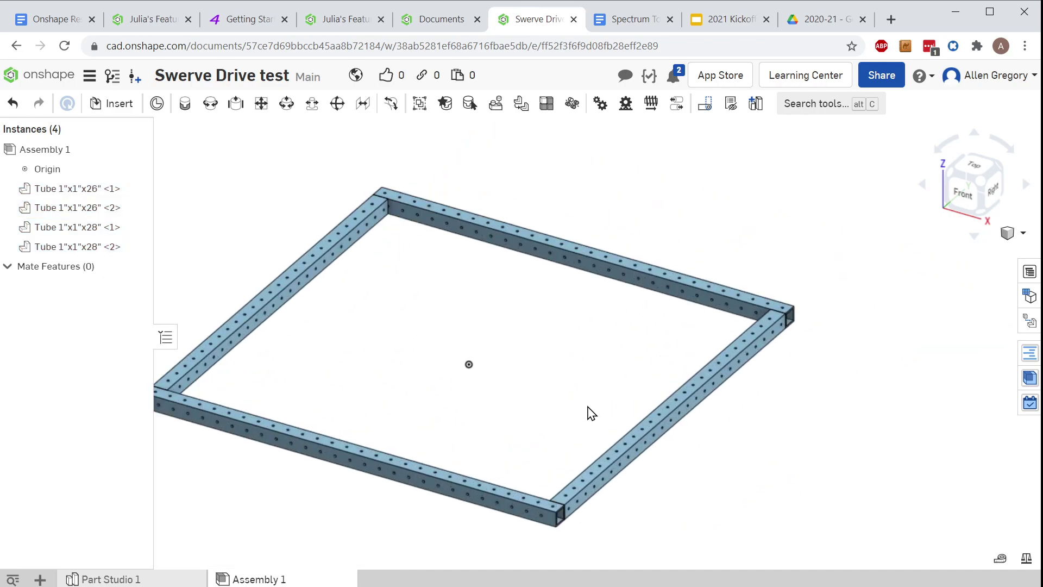
mouse_move(712, 456)
middle_down()
mouse_move(728, 454)
mouse_move(706, 443)
middle_up()
middle_drag(658, 376, 730, 381)
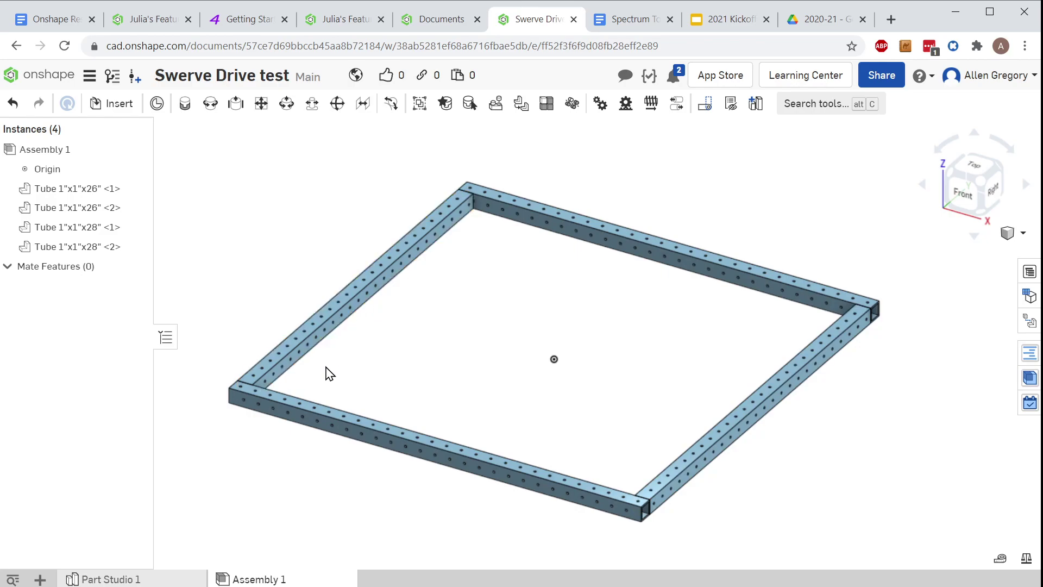
drag(320, 349, 458, 352)
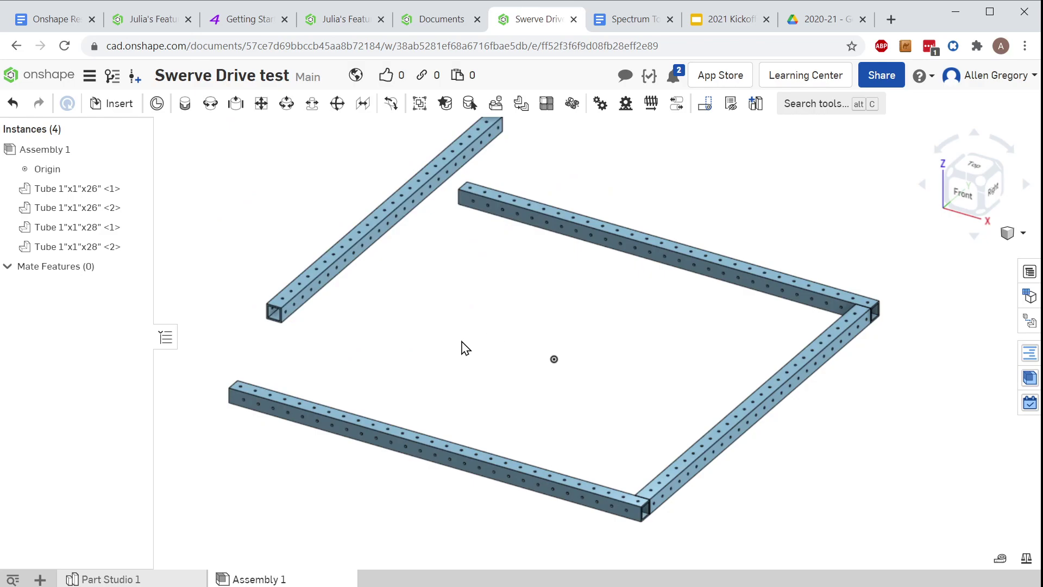
key(ctrl+z)
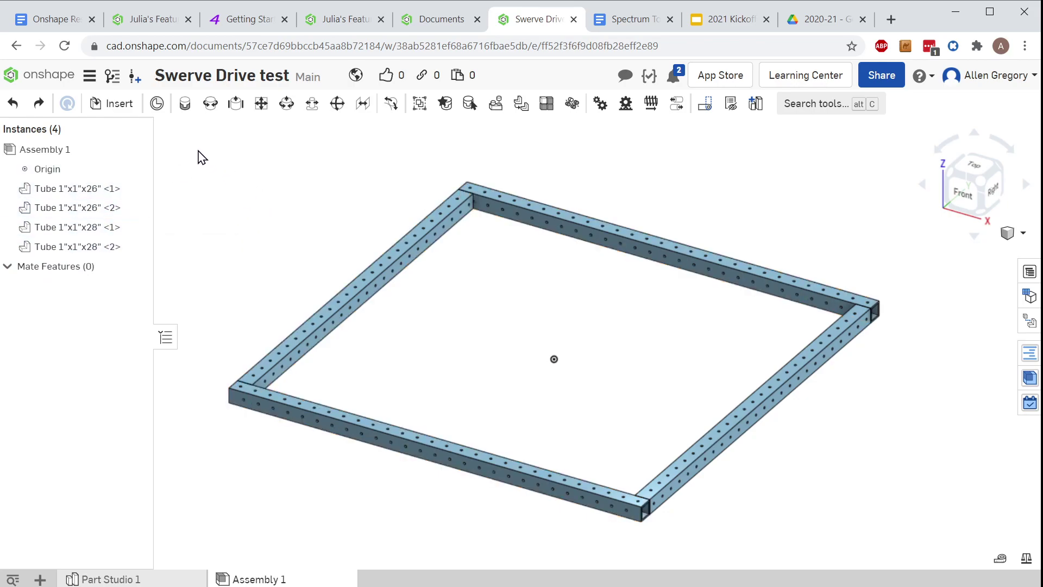
- Group all four tube instances in the assembly and check the group with a trial move of the frame that is undone
drag(197, 140, 952, 546)
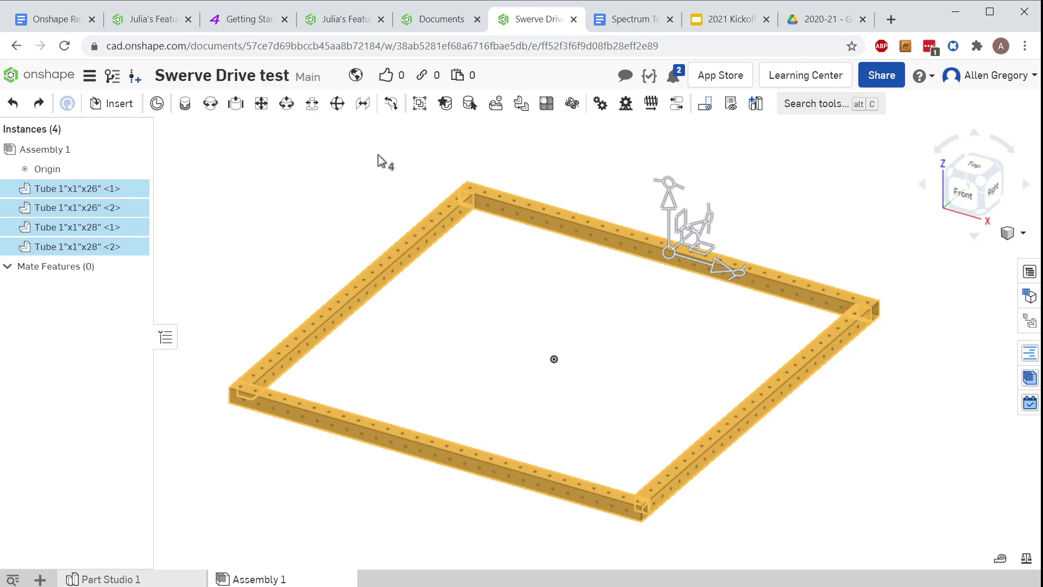
click(418, 110)
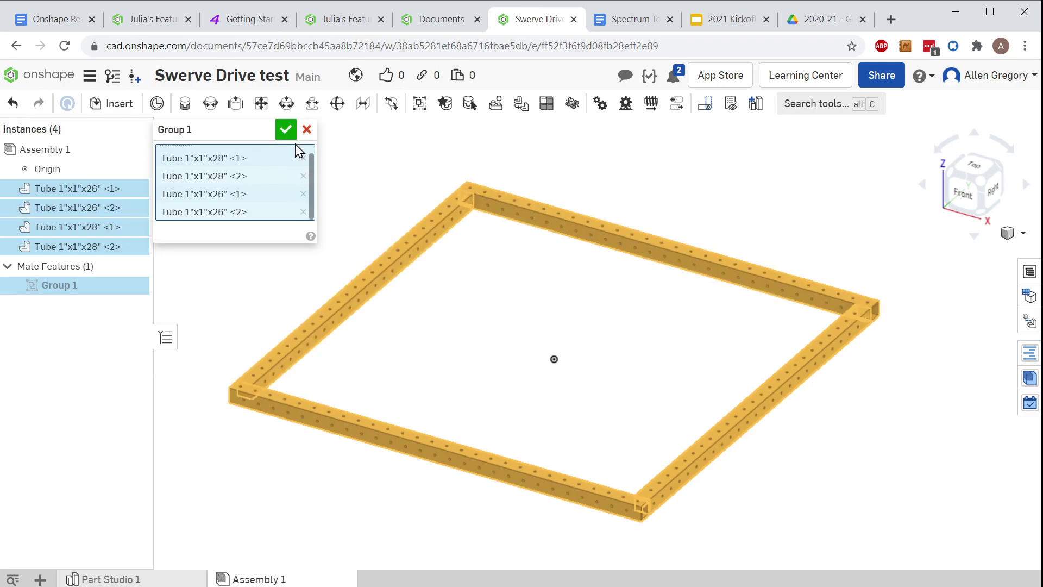
click(285, 130)
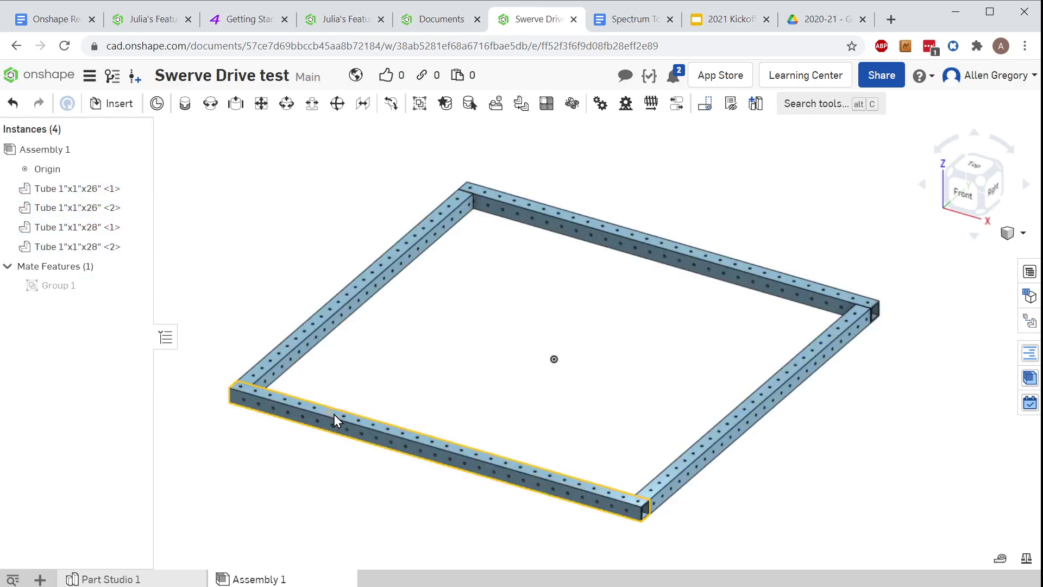
drag(324, 413, 278, 235)
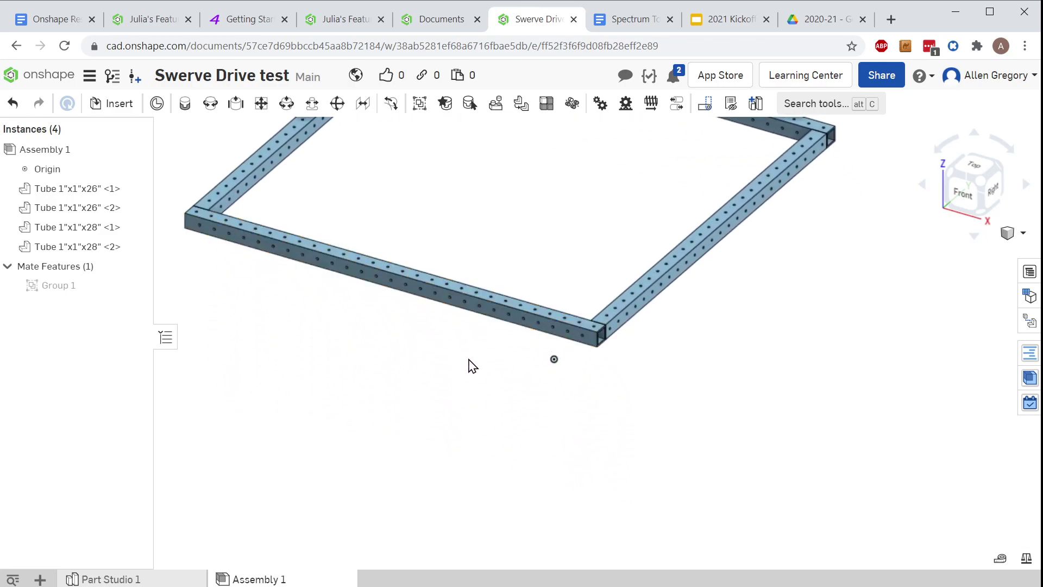
key(ctrl+z)
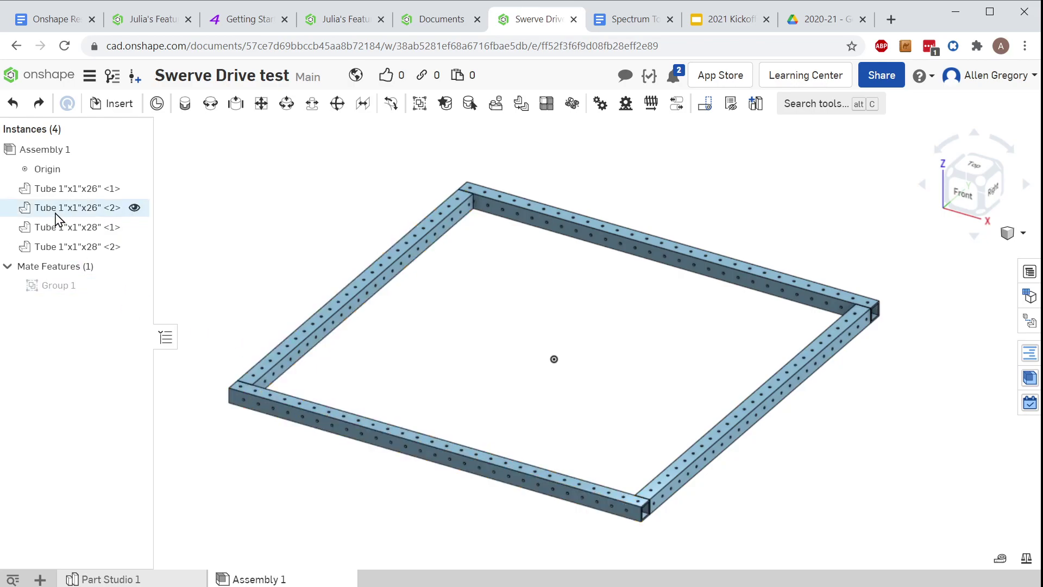
- Fix the first Tube 1"x1"x26" instance in place to ground the grouped frame
right_click(87, 189)
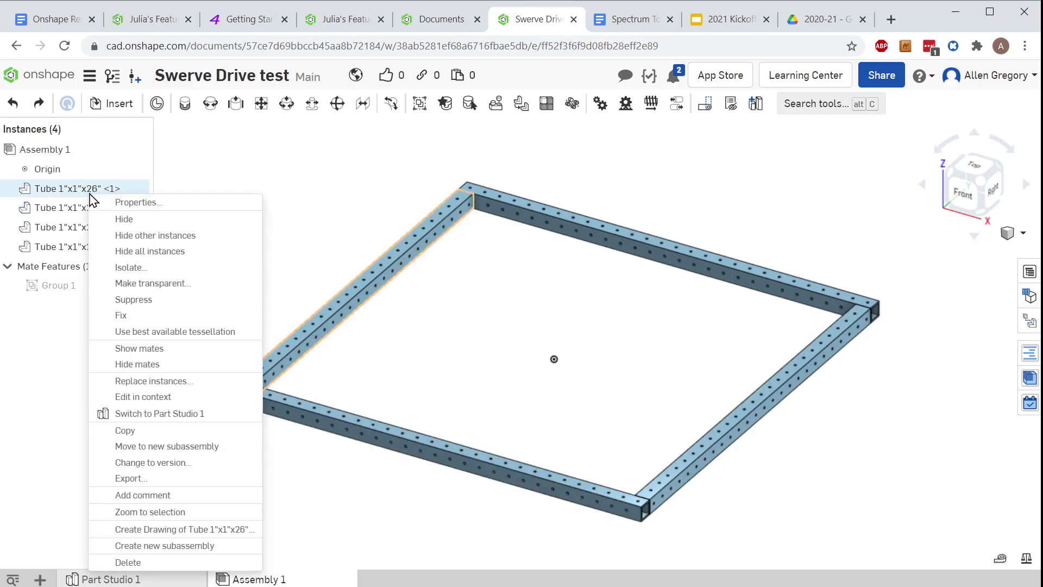
click(146, 316)
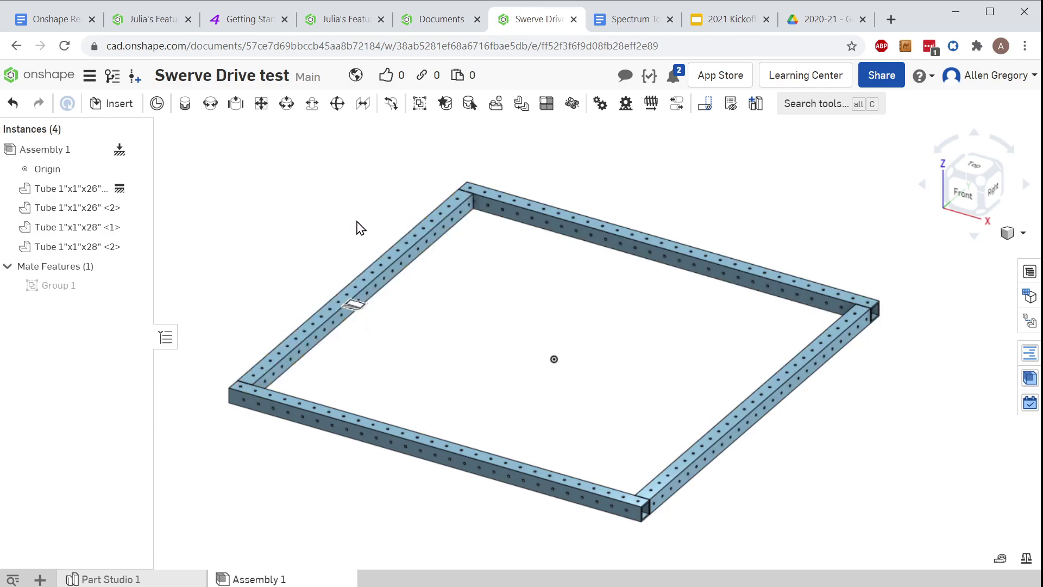
scroll(623, 368, down, 3)
scroll(617, 350, up, 2)
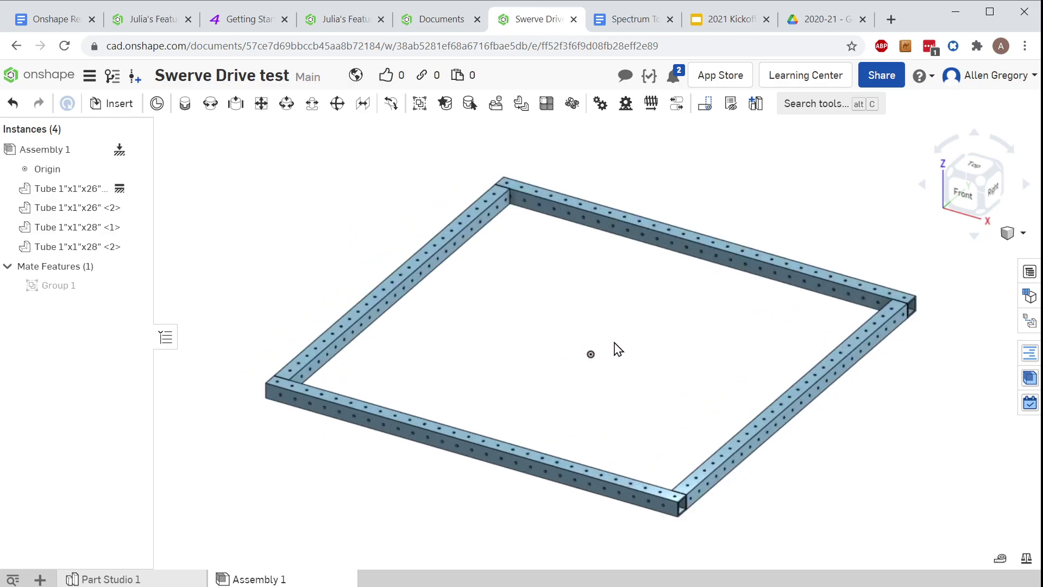
- Start inserting into the assembly and list the assemblies of the MKCad - Swerve document from the other documents
scroll(608, 349, down, 1)
right_drag(608, 349, 624, 367)
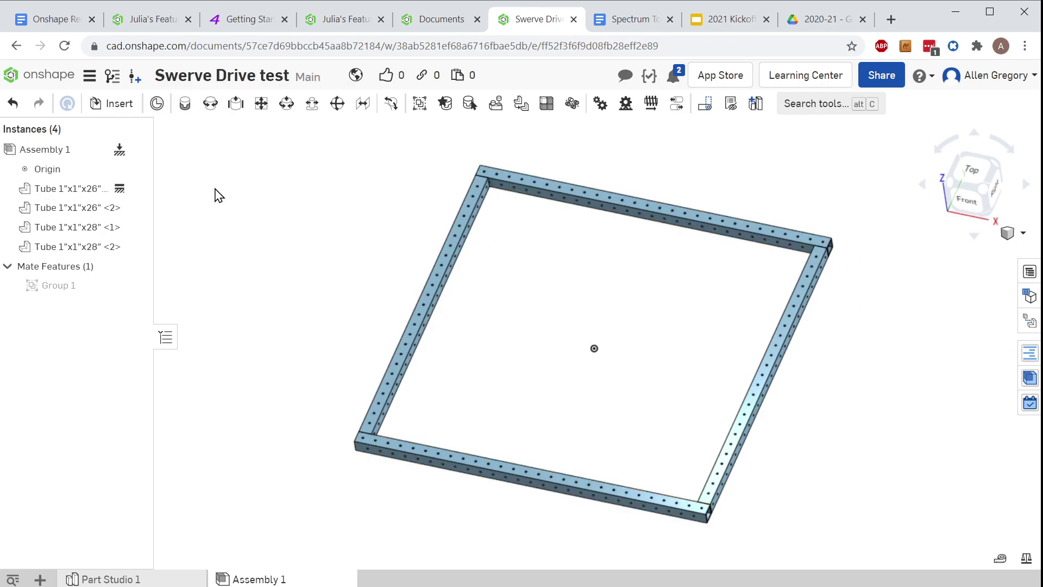
click(120, 108)
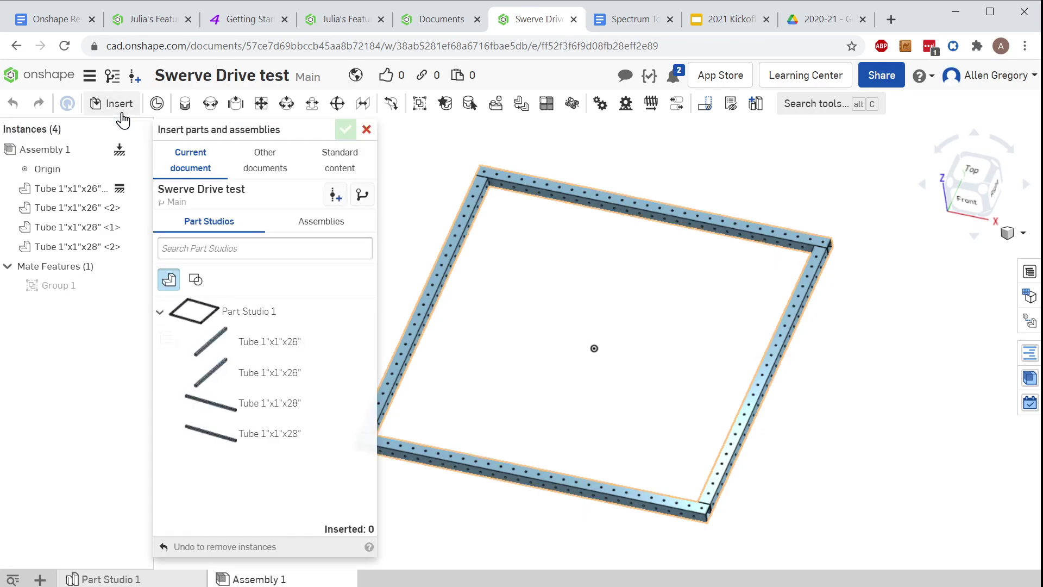
click(258, 181)
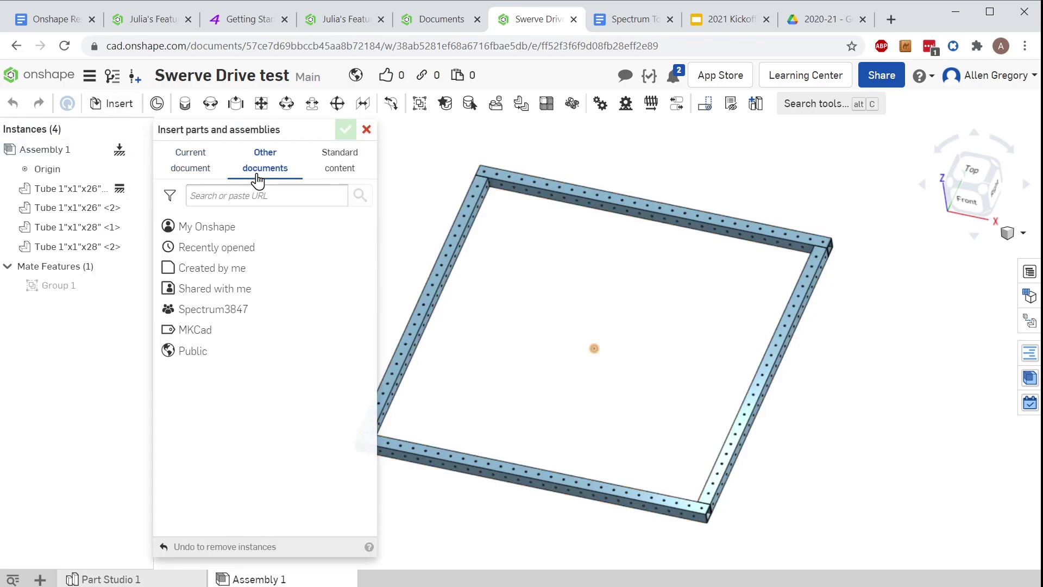
click(209, 330)
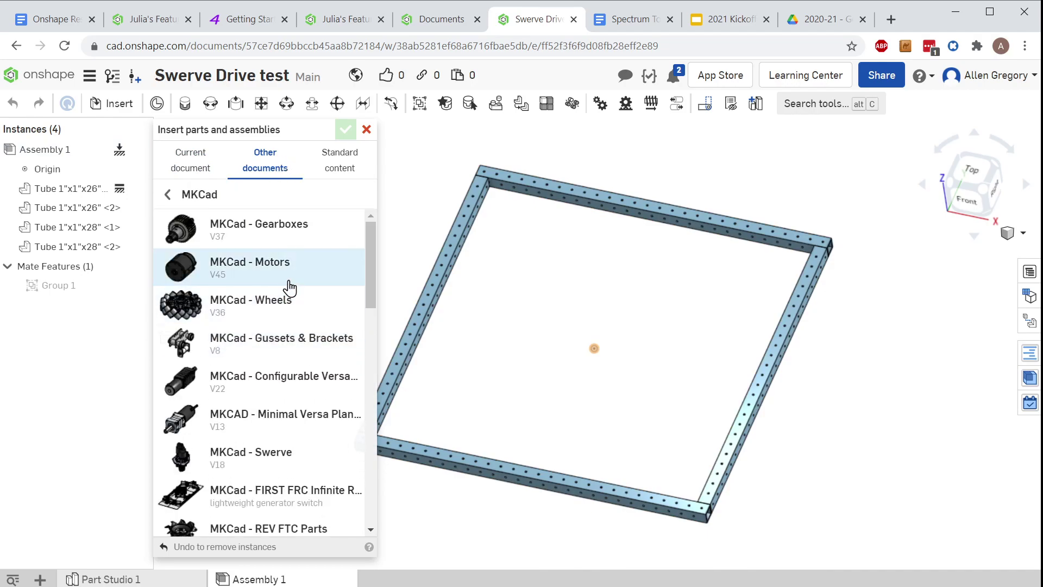
scroll(287, 310, down, 1)
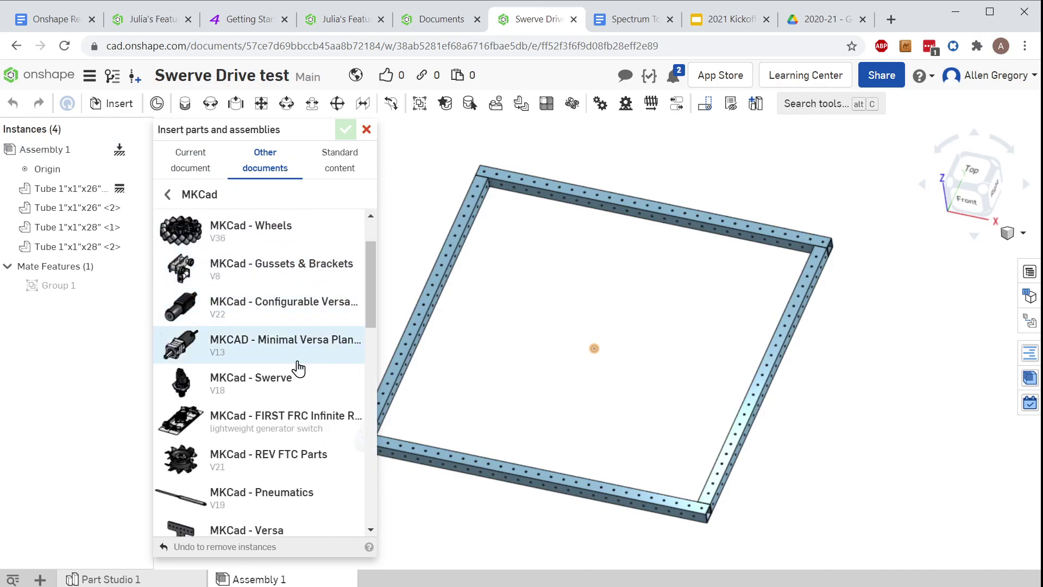
click(264, 393)
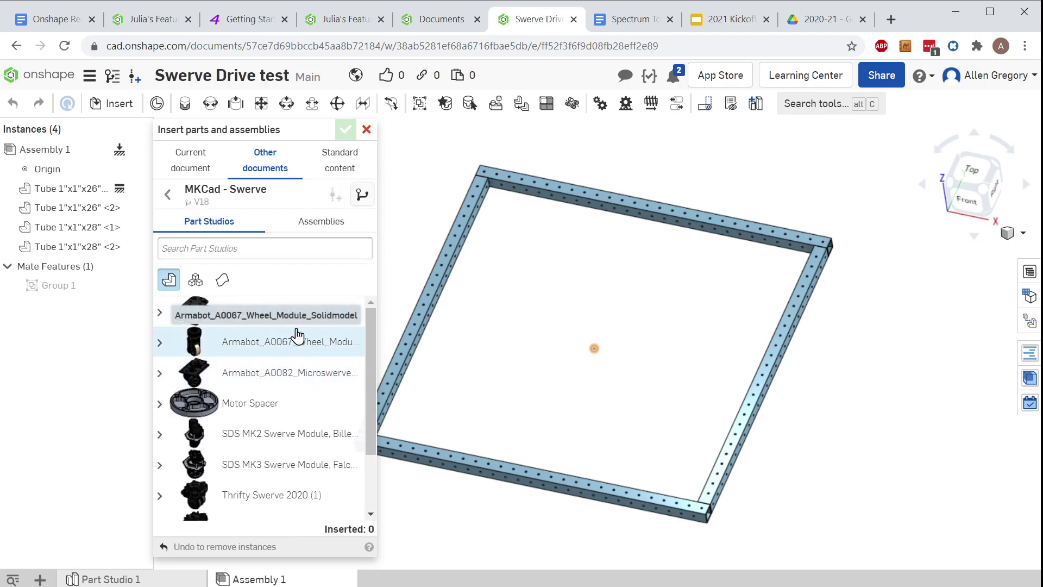
click(317, 224)
drag(370, 296, 372, 341)
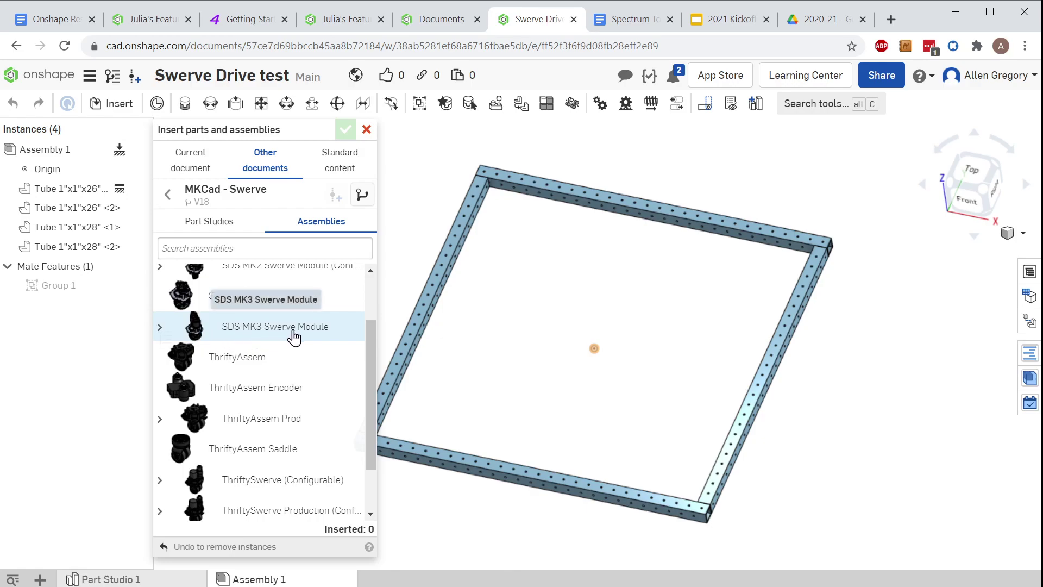
- Insert the SDS MK3 Swerve Module with Falcon drive and steer motors and motor spacers inside the frame's front-left corner
click(161, 329)
scroll(244, 326, down, 1)
scroll(251, 304, up, 1)
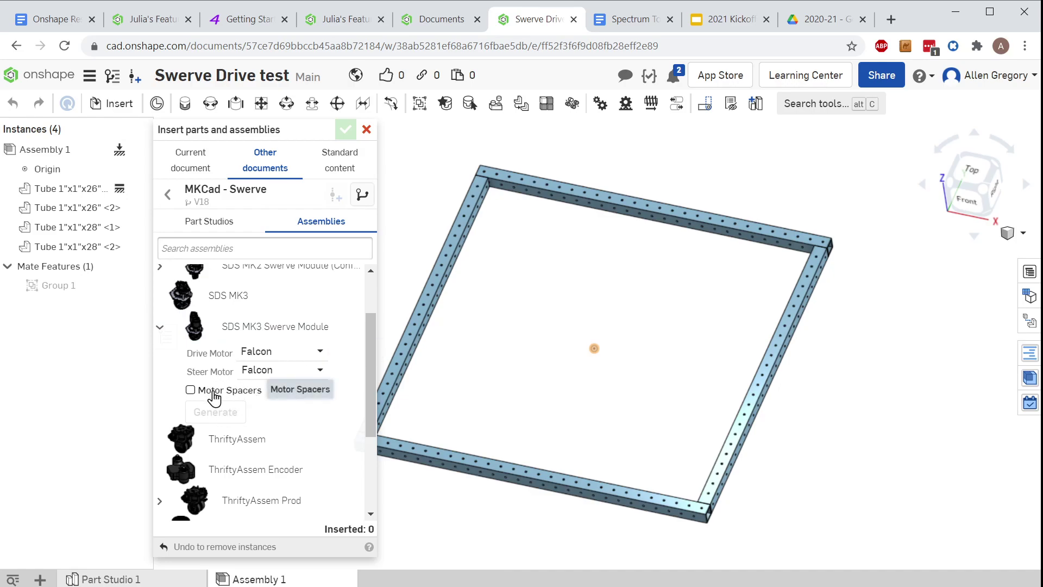
click(216, 395)
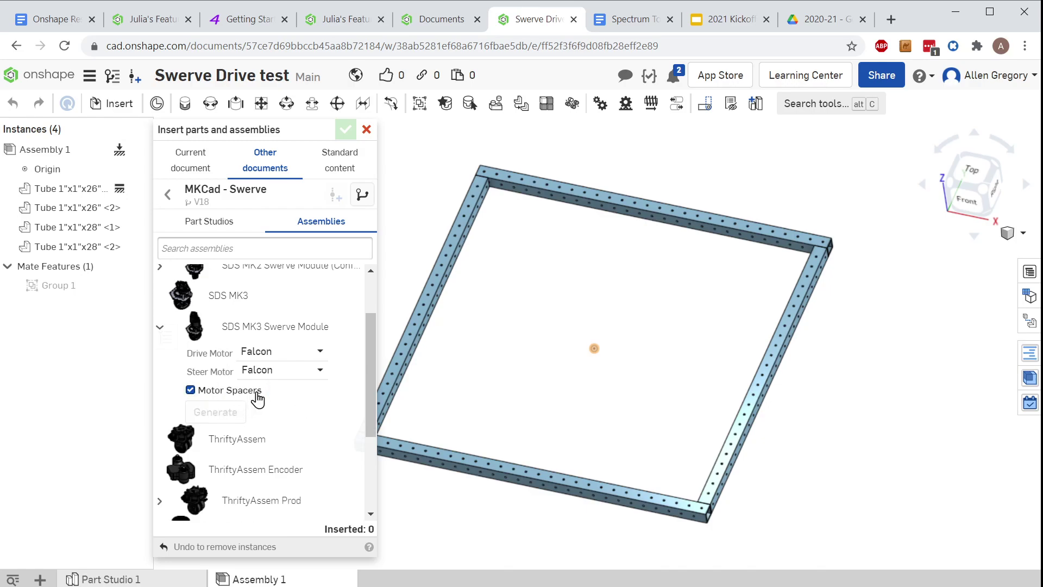
click(257, 327)
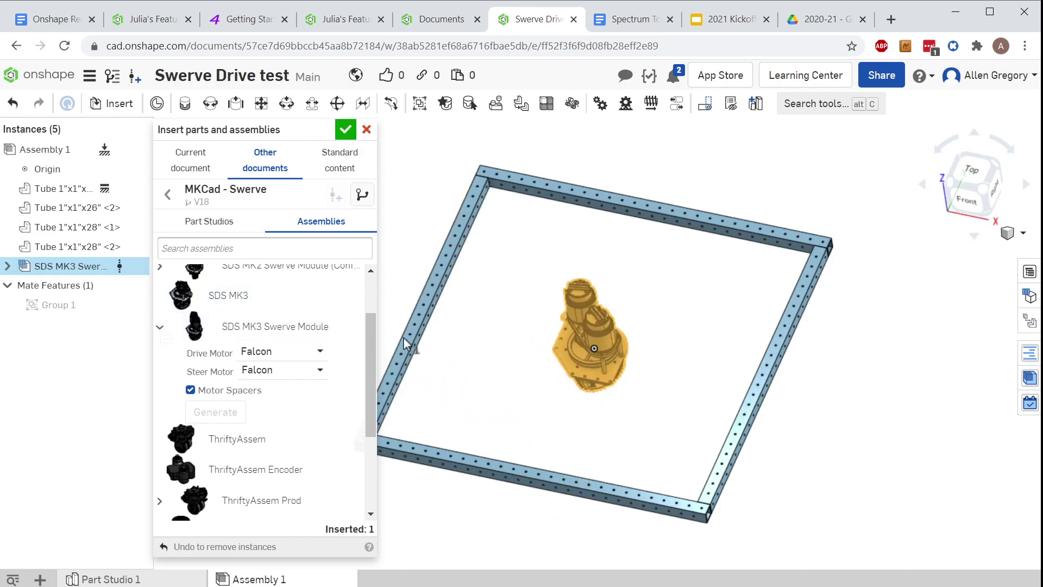
scroll(555, 379, up, 5)
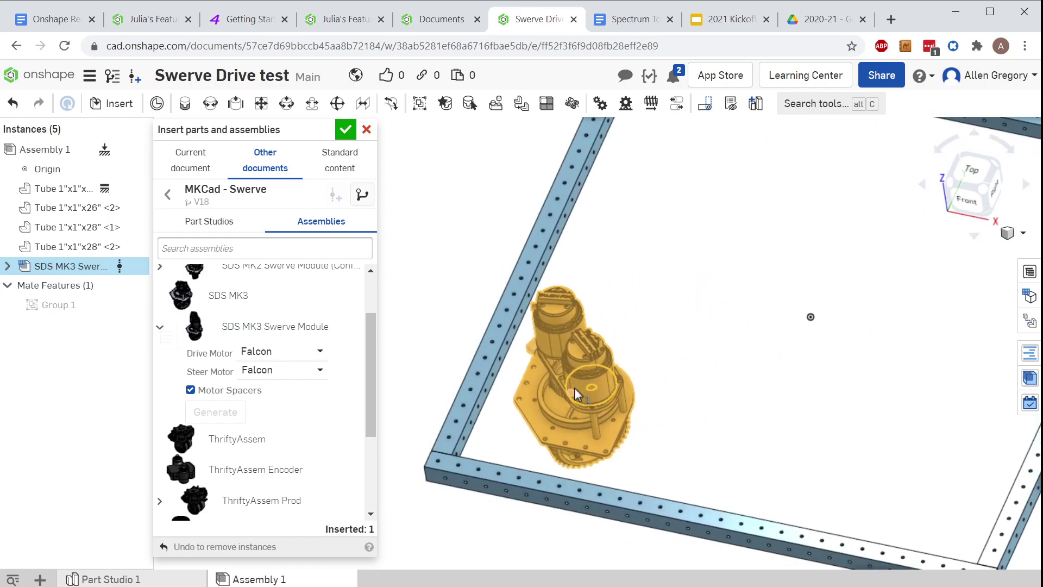
mouse_move(575, 395)
right_down()
mouse_move(581, 366)
mouse_move(578, 390)
right_up()
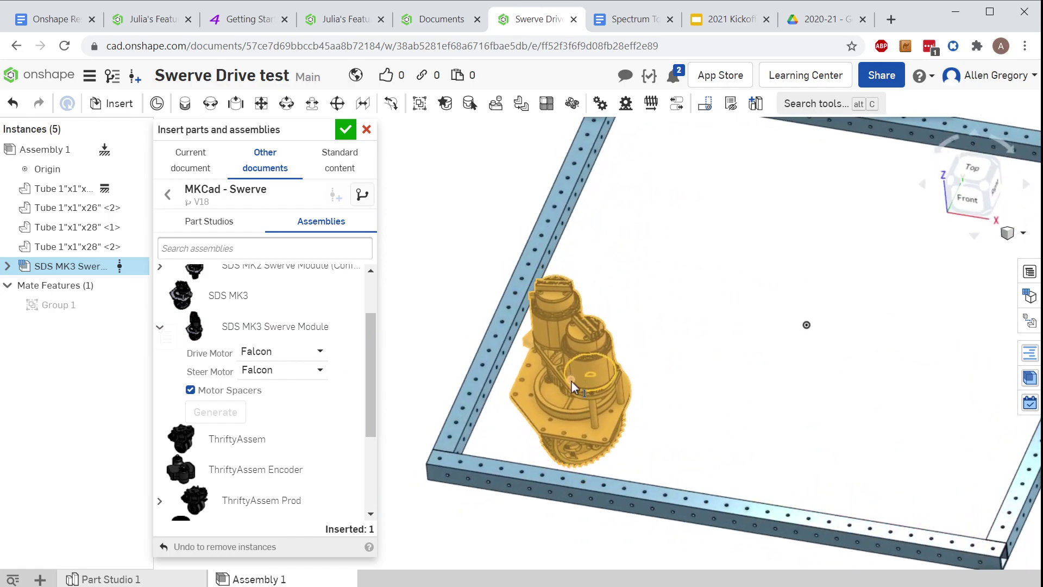
click(571, 381)
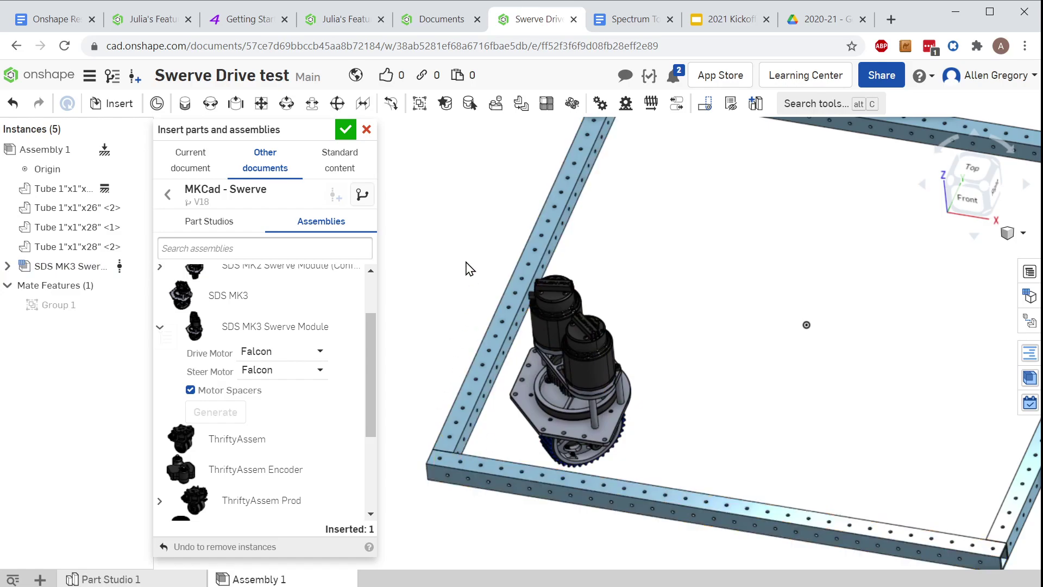
click(347, 138)
- Raise the swerve module in the front view until its base plate sits above the frame tubes
right_drag(600, 438, 588, 416)
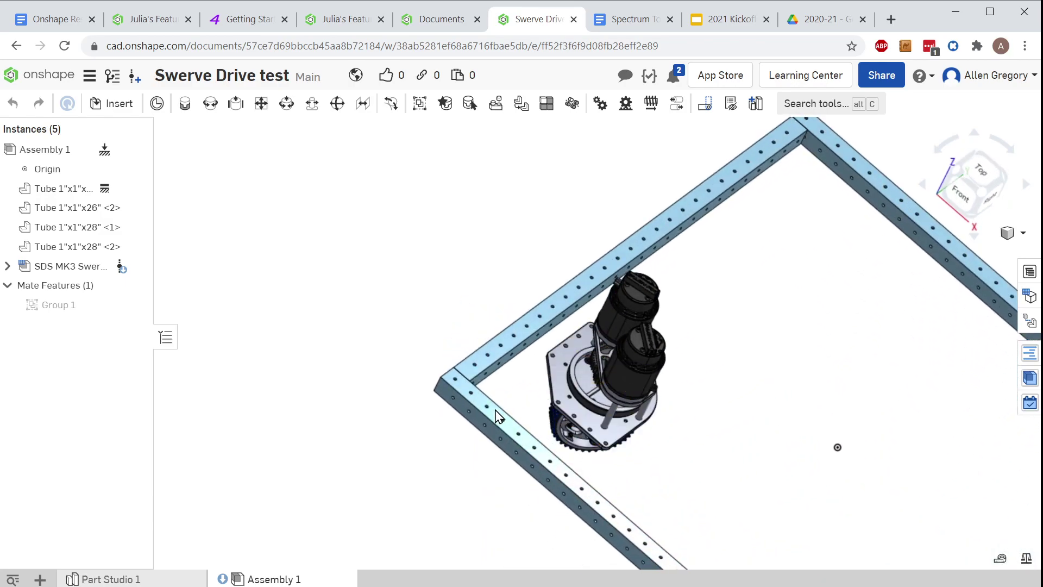
right_drag(576, 390, 621, 348)
scroll(609, 353, up, 4)
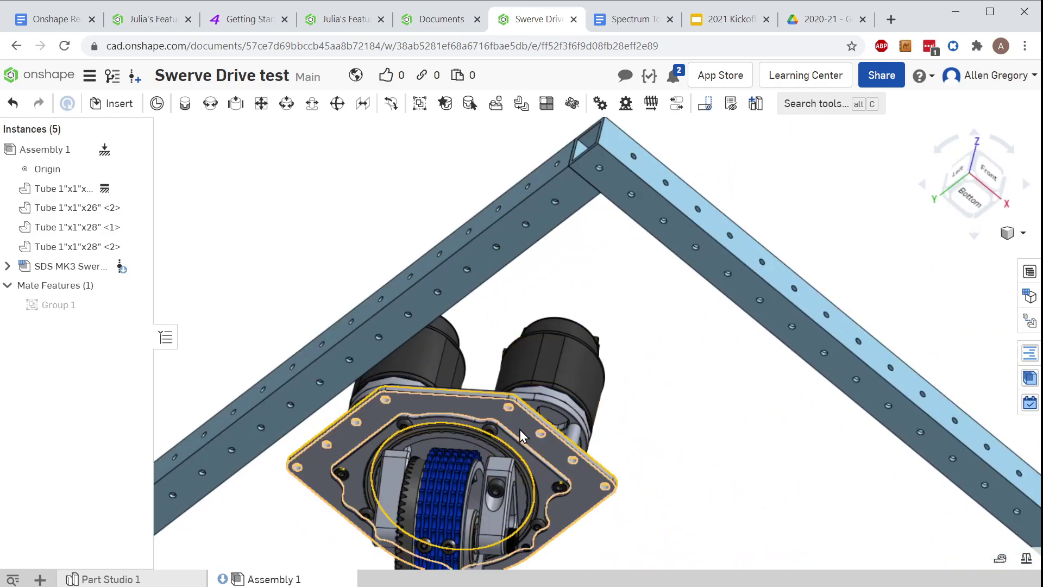
drag(584, 291, 730, 205)
right_drag(731, 204, 983, 204)
click(984, 202)
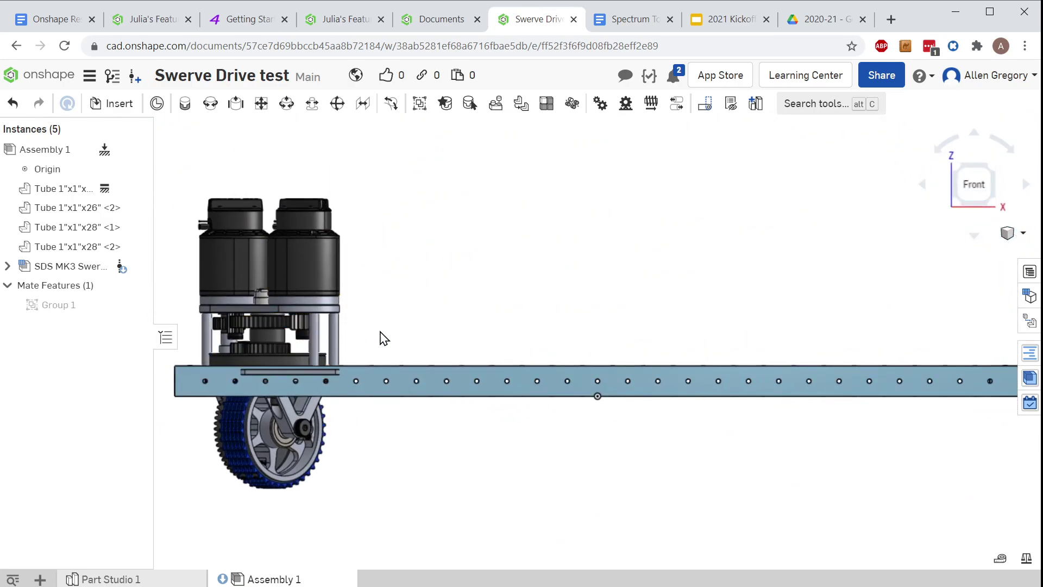
drag(299, 310, 301, 292)
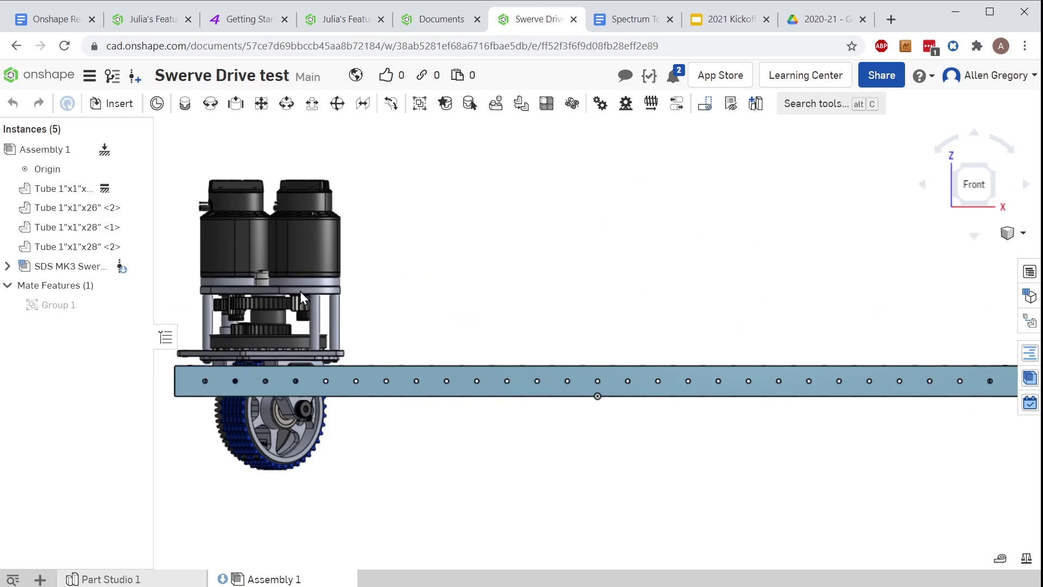
- Shift the swerve module in the top view so its base plate holes roughly line up with the front tube's holes
right_drag(726, 217, 740, 256)
click(988, 170)
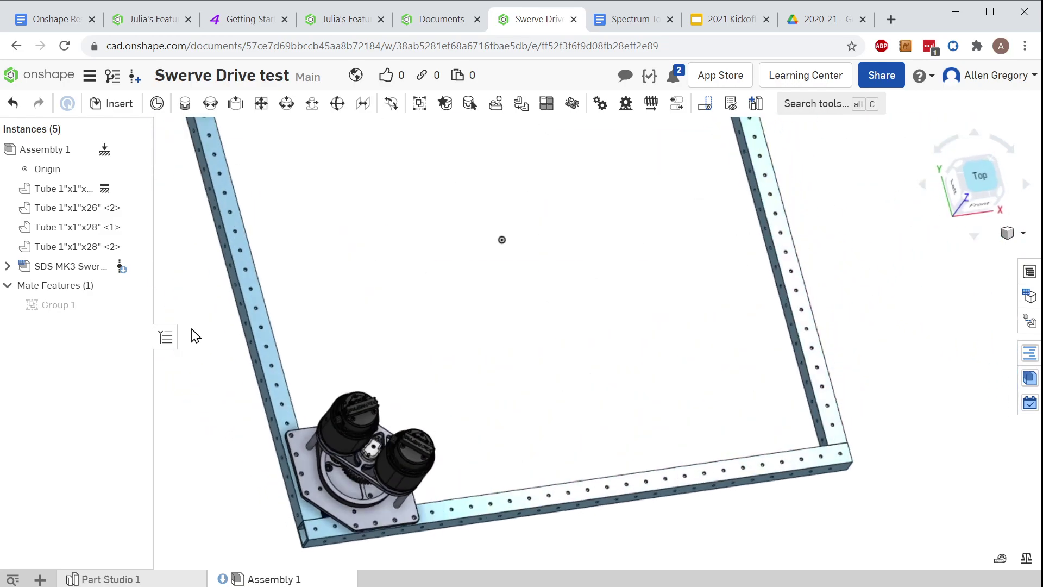
scroll(439, 513, up, 5)
middle_drag(411, 406, 435, 221)
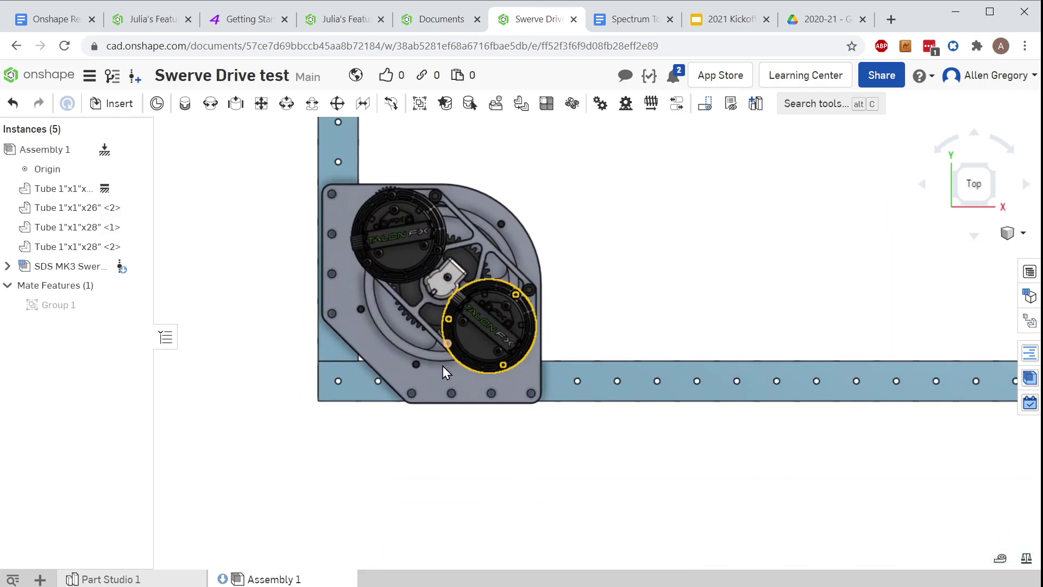
scroll(433, 369, up, 4)
drag(451, 318, 444, 345)
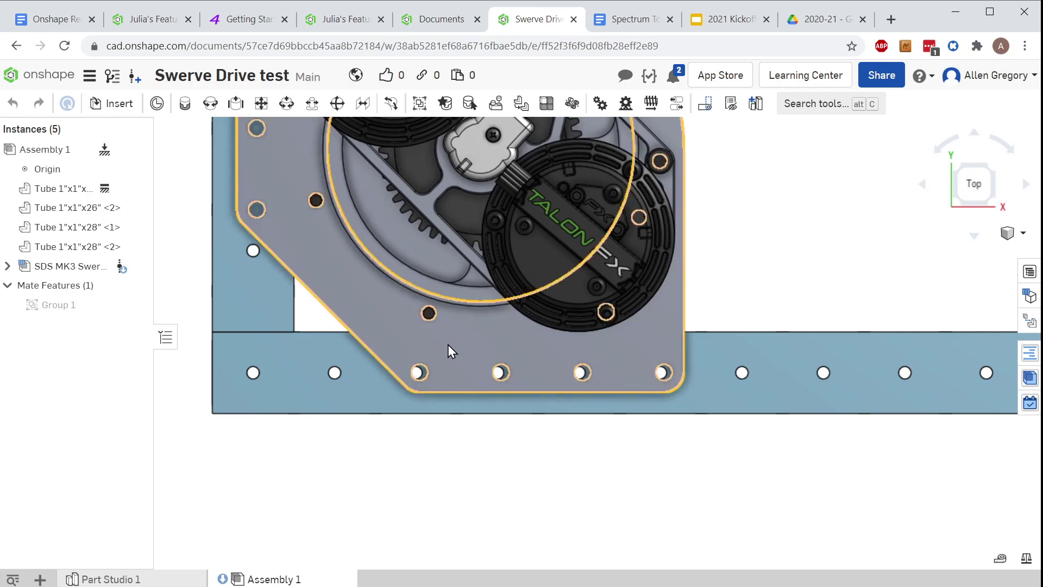
- Examine from several angles how the module's base plate holes sit over the holes of the front tube
right_drag(416, 376, 427, 304)
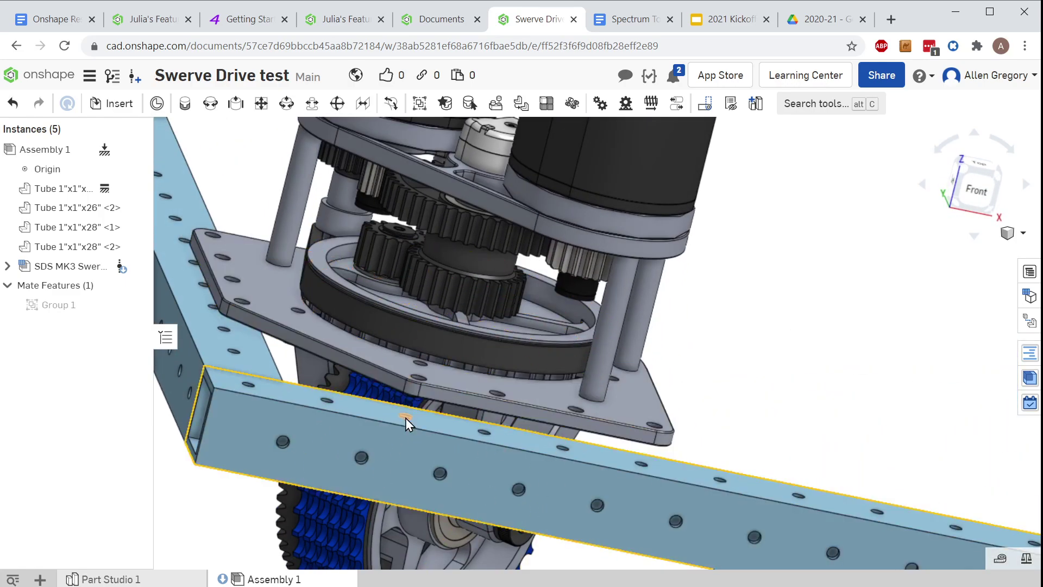
right_drag(363, 367, 376, 271)
scroll(379, 278, down, 5)
scroll(422, 242, up, 6)
right_drag(421, 243, 377, 251)
scroll(571, 367, up, 6)
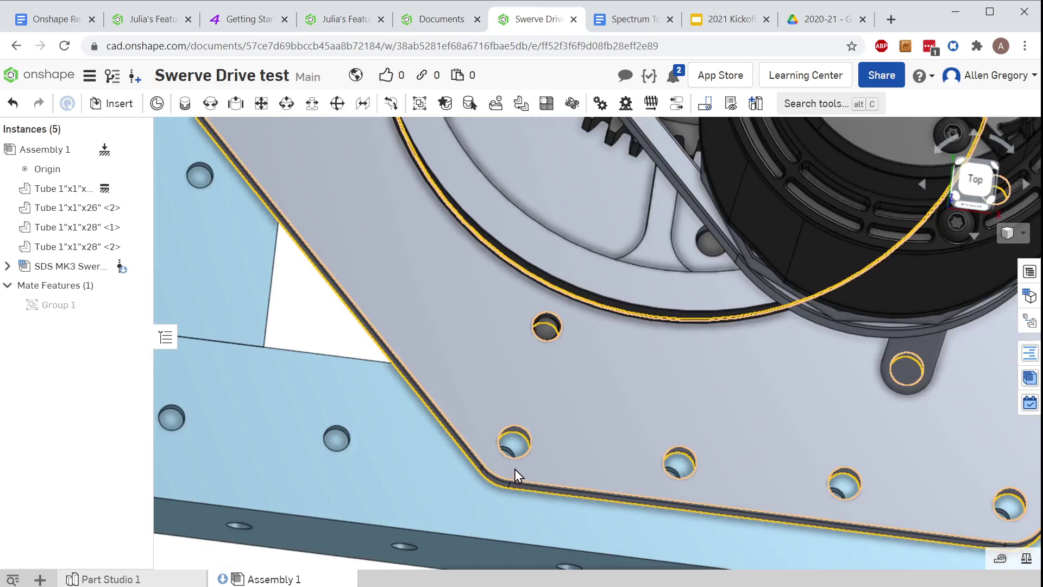
right_drag(514, 468, 335, 269)
scroll(477, 314, down, 10)
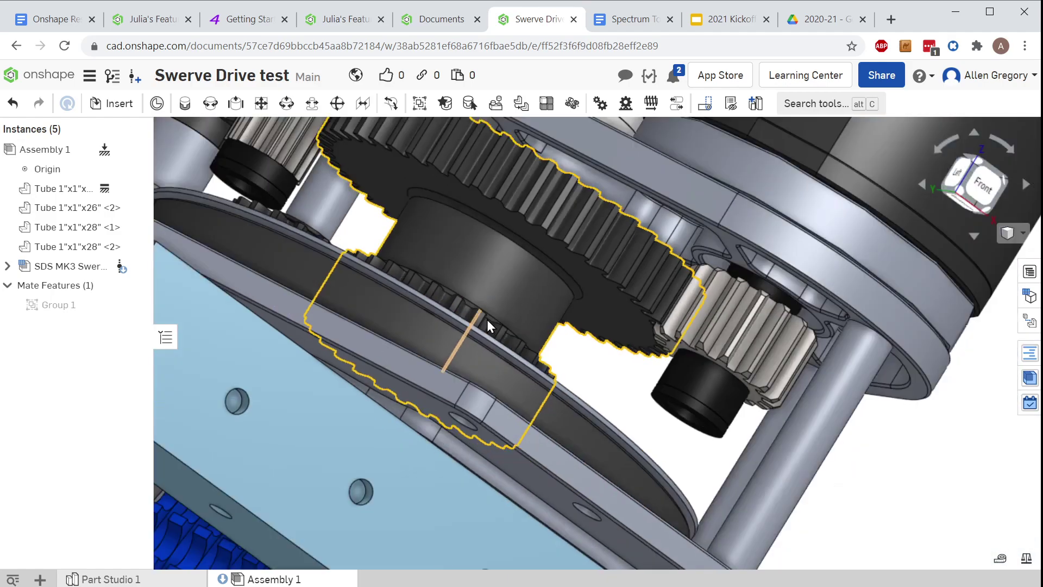
scroll(656, 370, up, 3)
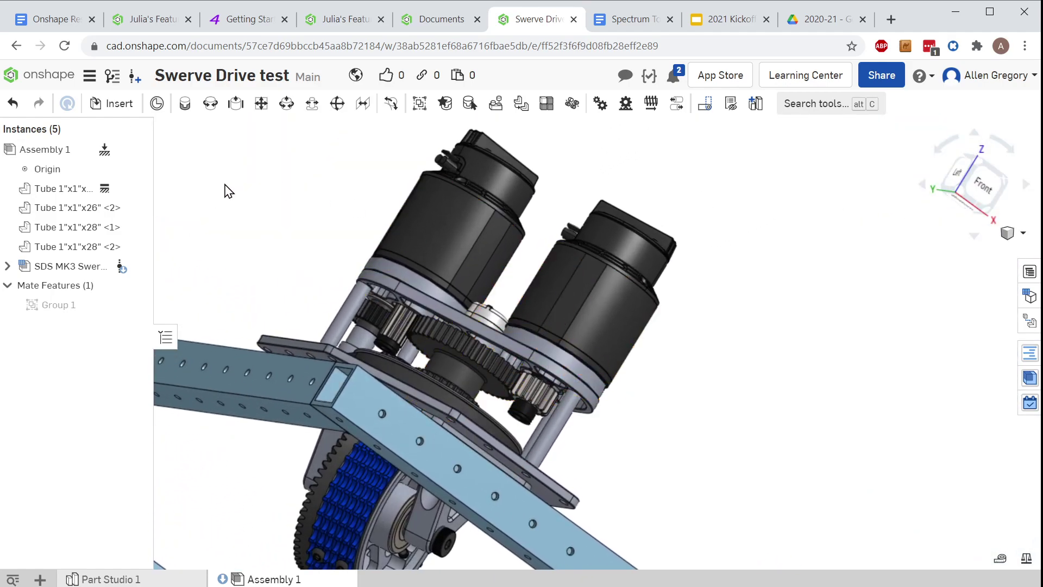
- Start a Fastened mate with the underside centre of the base plate's front-left mounting hole as its first mate connector
click(185, 106)
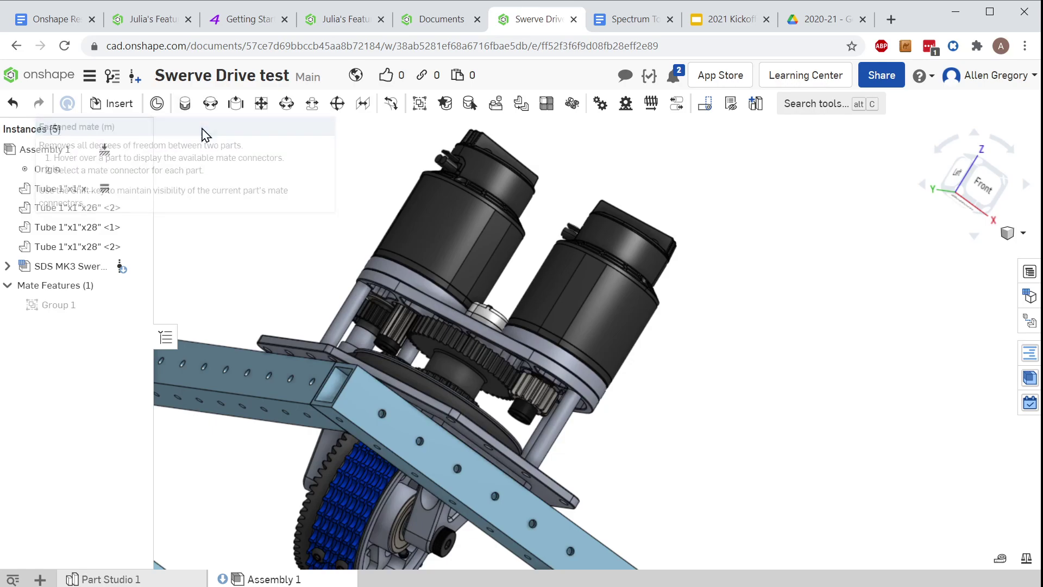
scroll(505, 422, up, 10)
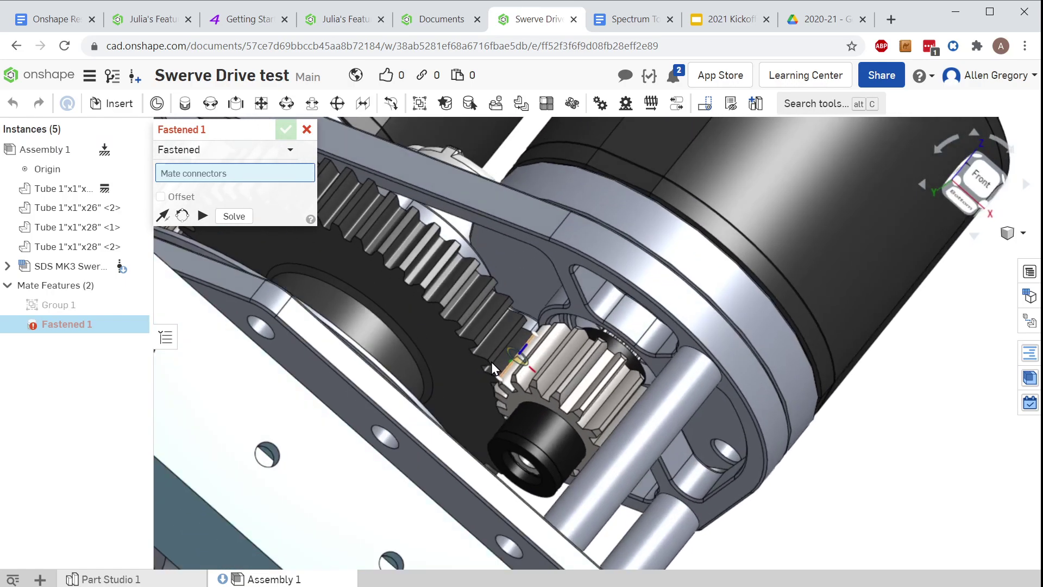
right_drag(491, 362, 473, 394)
scroll(426, 393, up, 3)
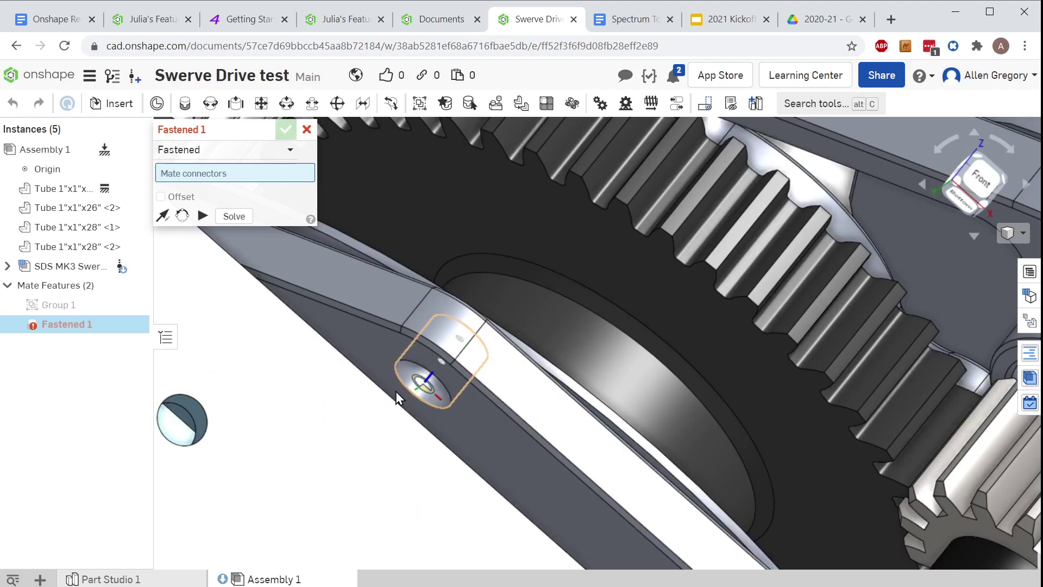
click(402, 386)
scroll(421, 388, down, 3)
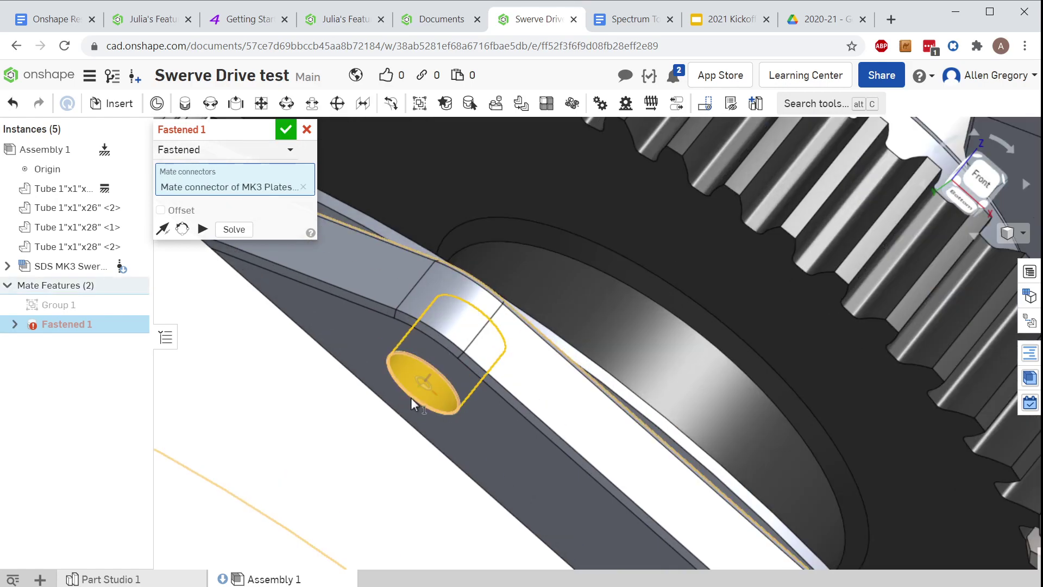
- Mate the plate hole to the third top hole from the front tube's left end and finish the Fastened mate
right_drag(412, 390, 326, 390)
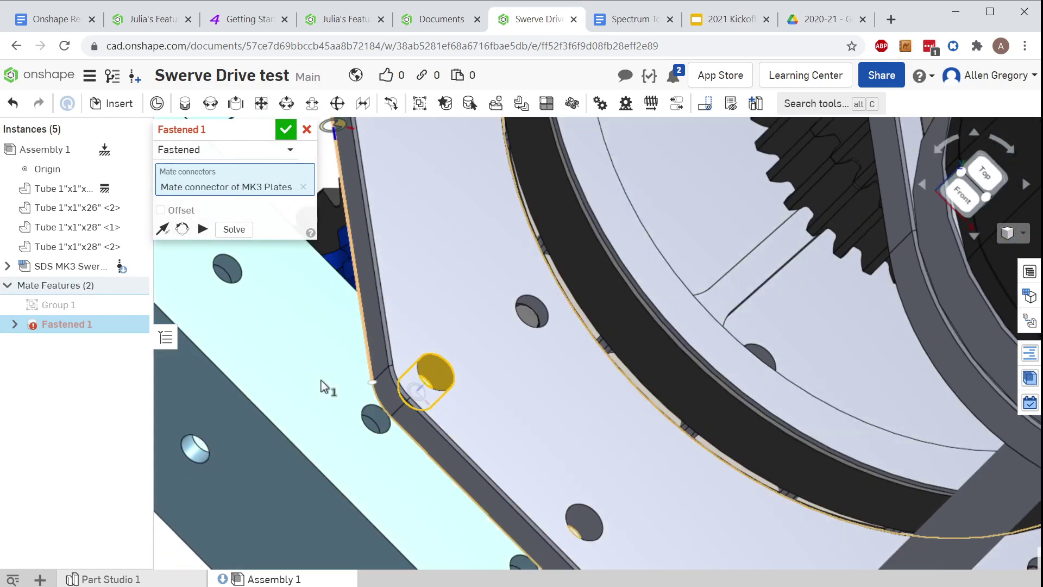
scroll(359, 433, up, 2)
right_drag(359, 433, 596, 456)
scroll(556, 408, up, 2)
right_drag(556, 403, 557, 442)
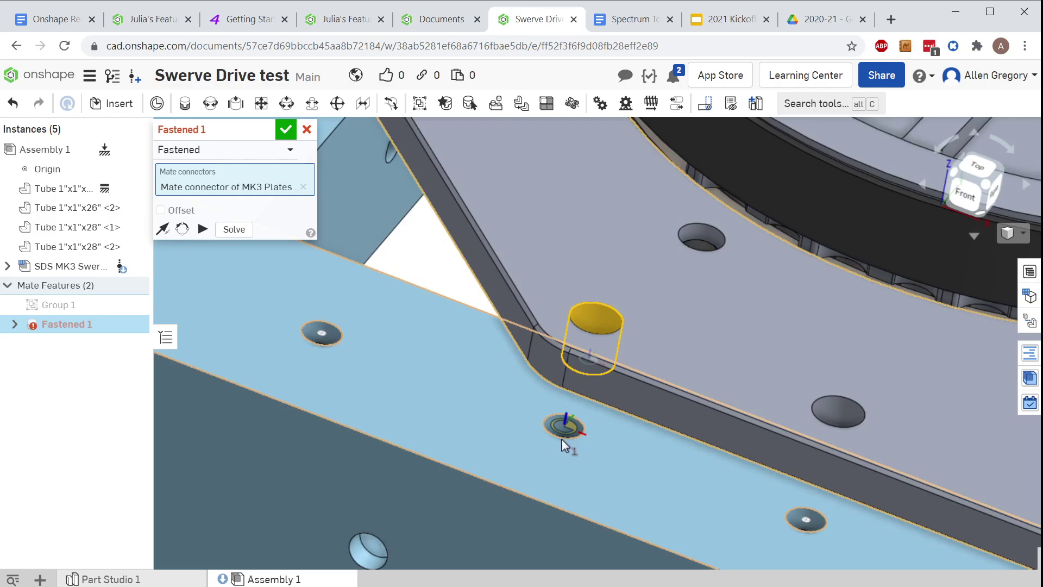
click(561, 438)
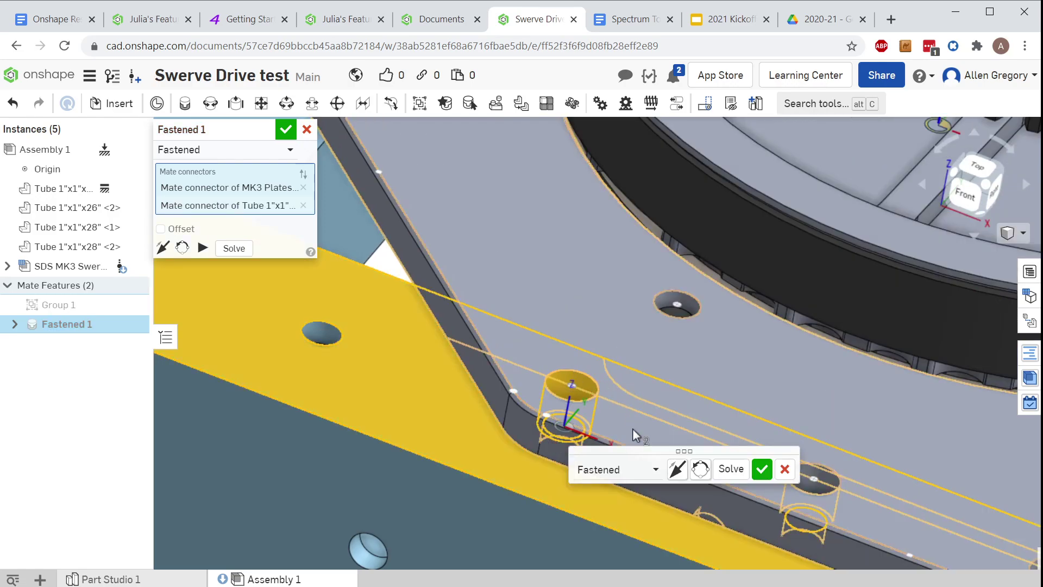
click(760, 470)
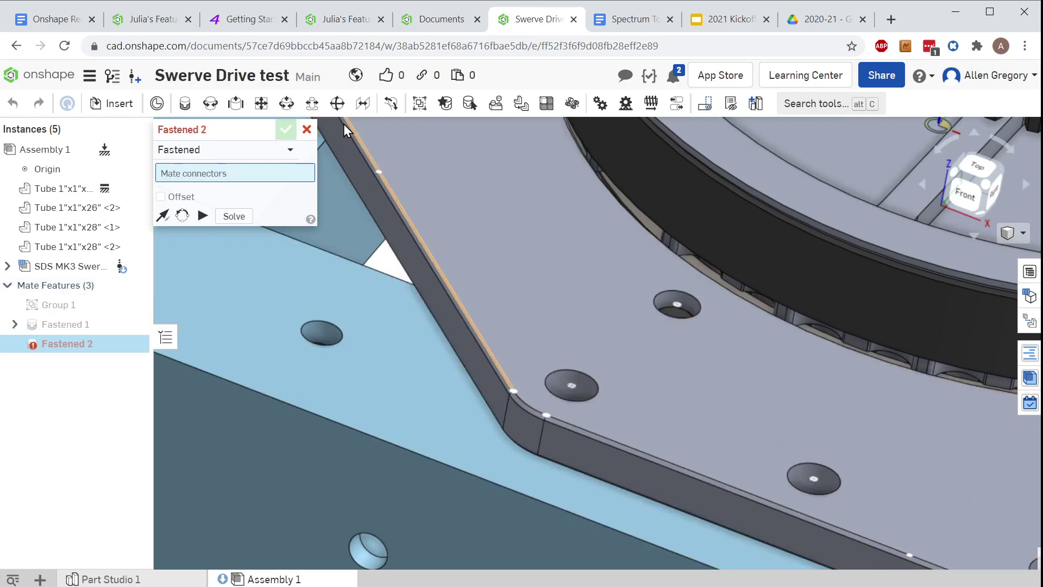
click(306, 129)
- Reopen the module's Fastened mate for editing and rotate its secondary axis through all four orientations back to the start
scroll(758, 345, down, 5)
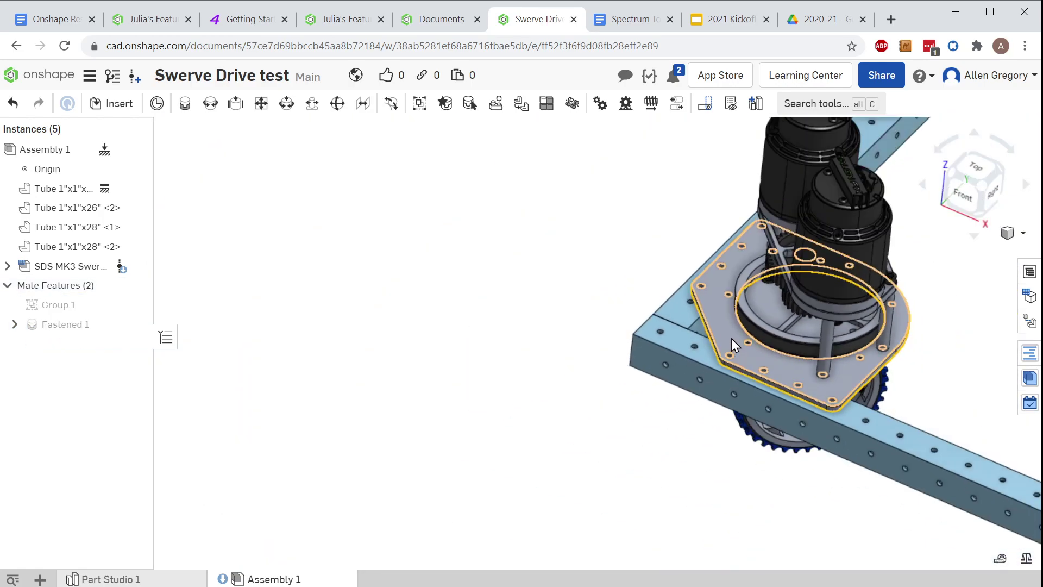
right_drag(731, 337, 562, 435)
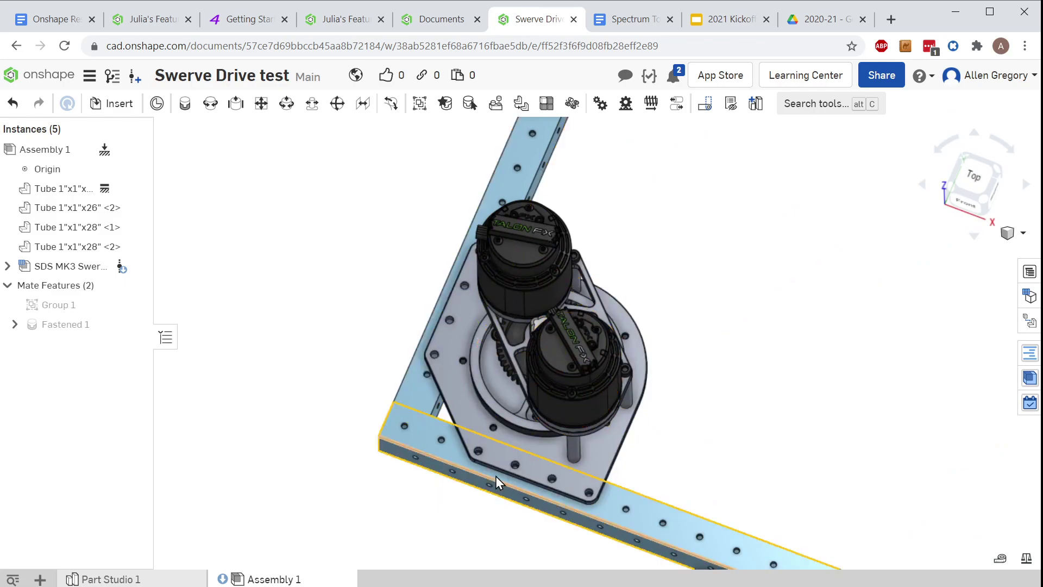
right_click(85, 267)
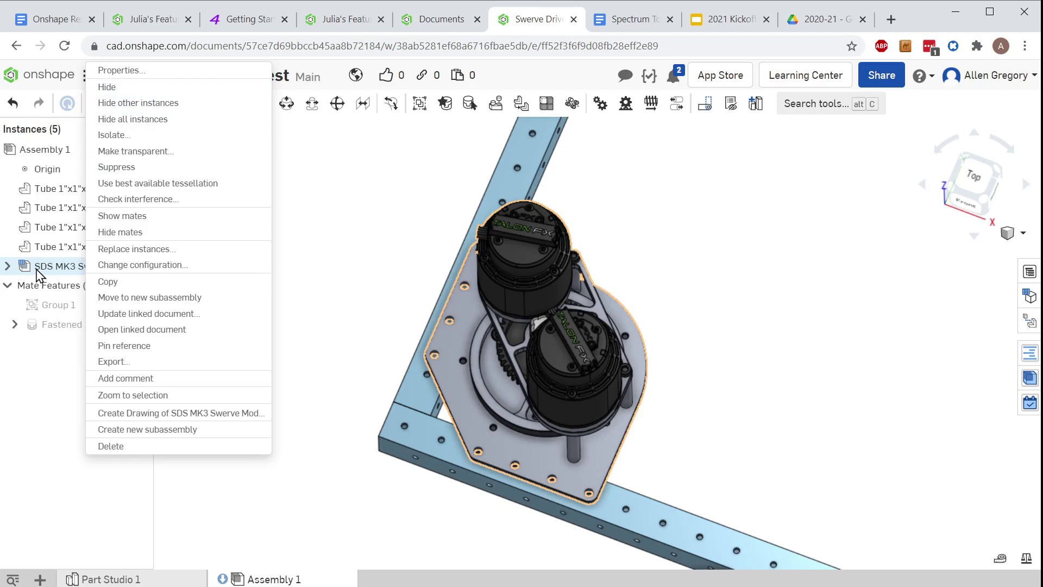
right_click(61, 325)
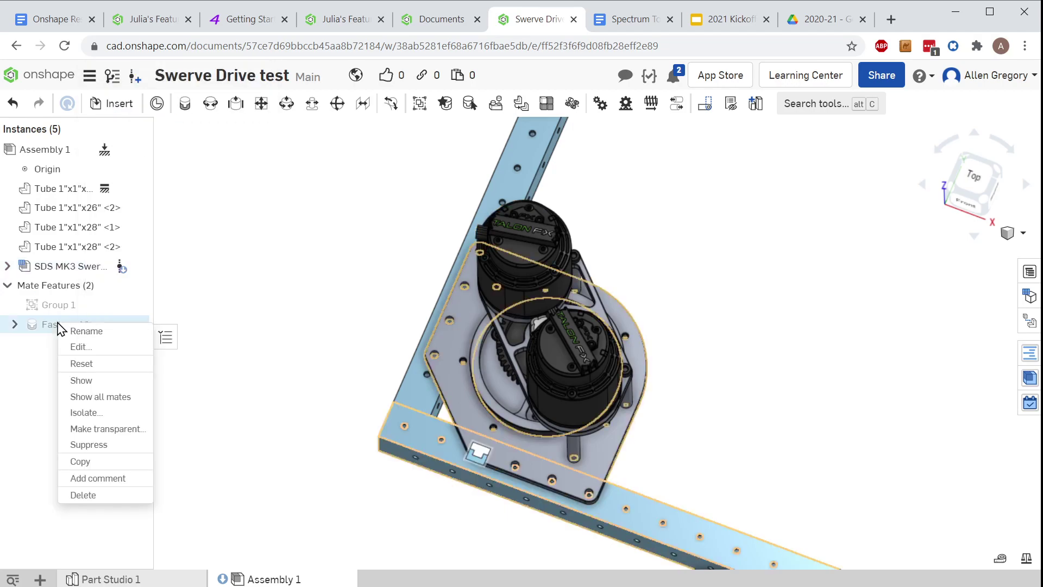
click(74, 345)
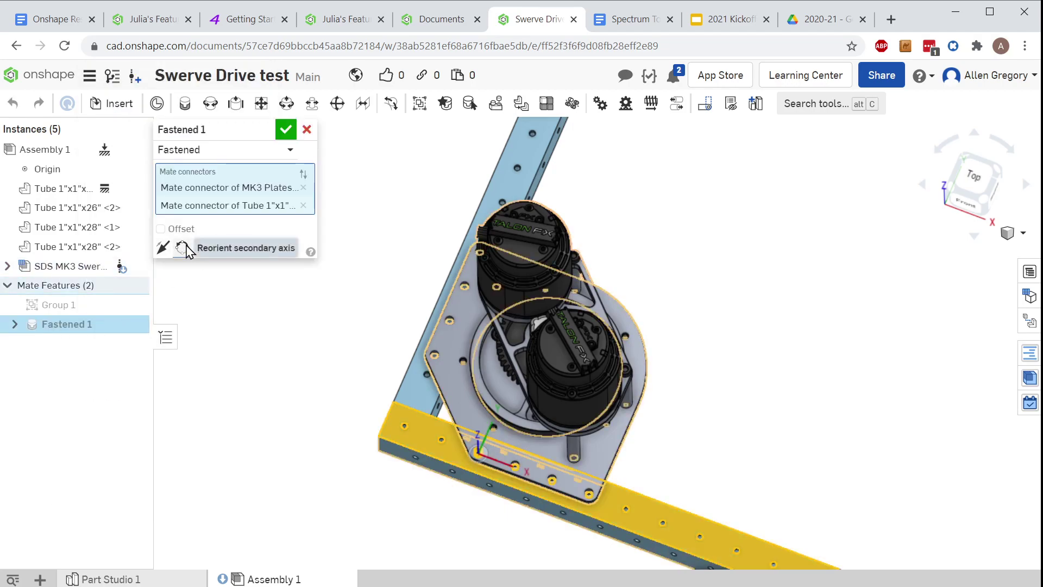
click(182, 248)
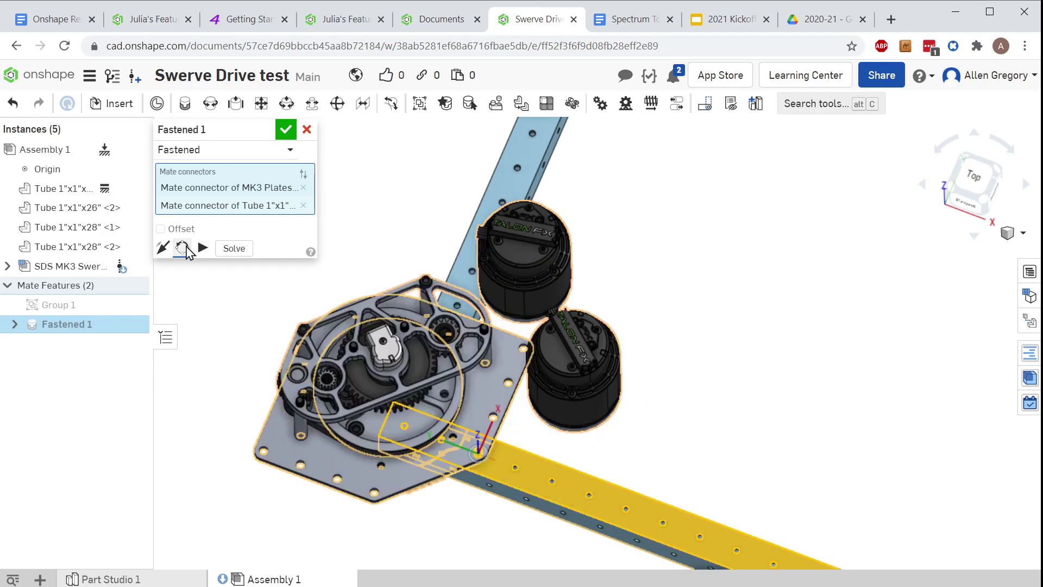
click(182, 248)
click(182, 248)
click(182, 248)
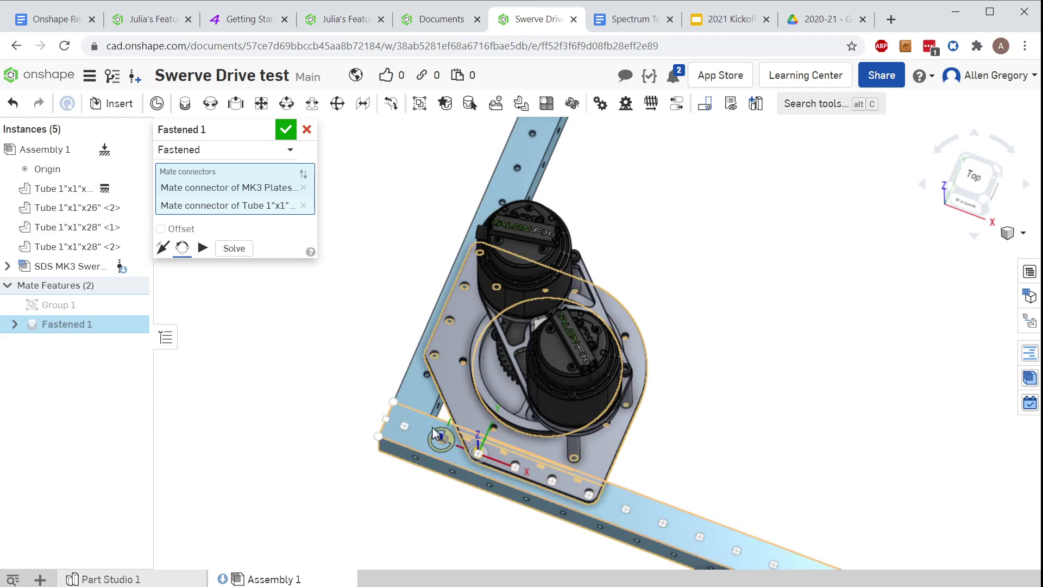
- Flip the primary axis of the Fastened mate and flip it back to its original direction
scroll(508, 339, up, 5)
right_drag(508, 339, 465, 286)
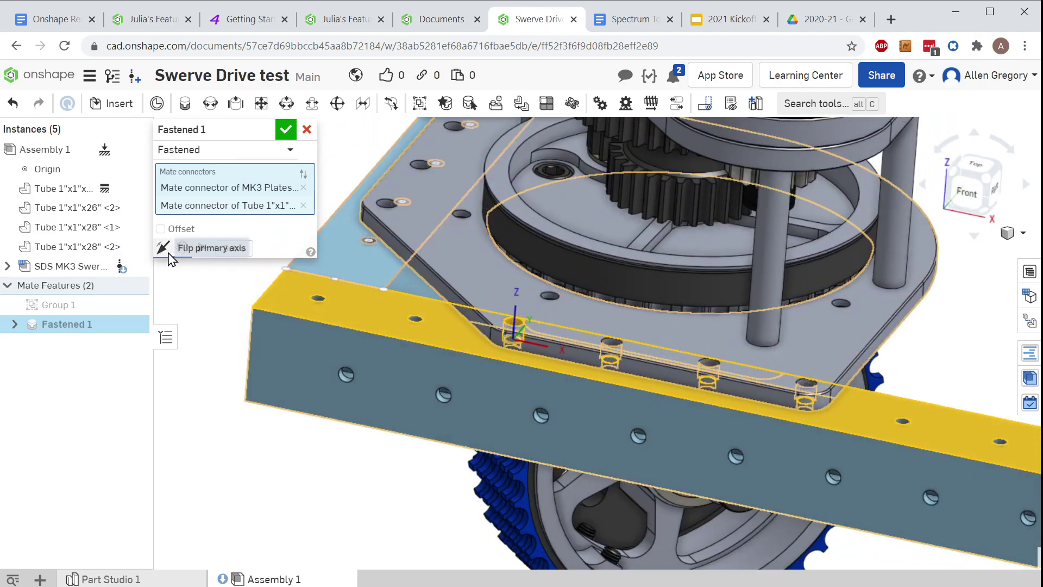
click(169, 254)
right_drag(964, 459, 923, 443)
click(165, 253)
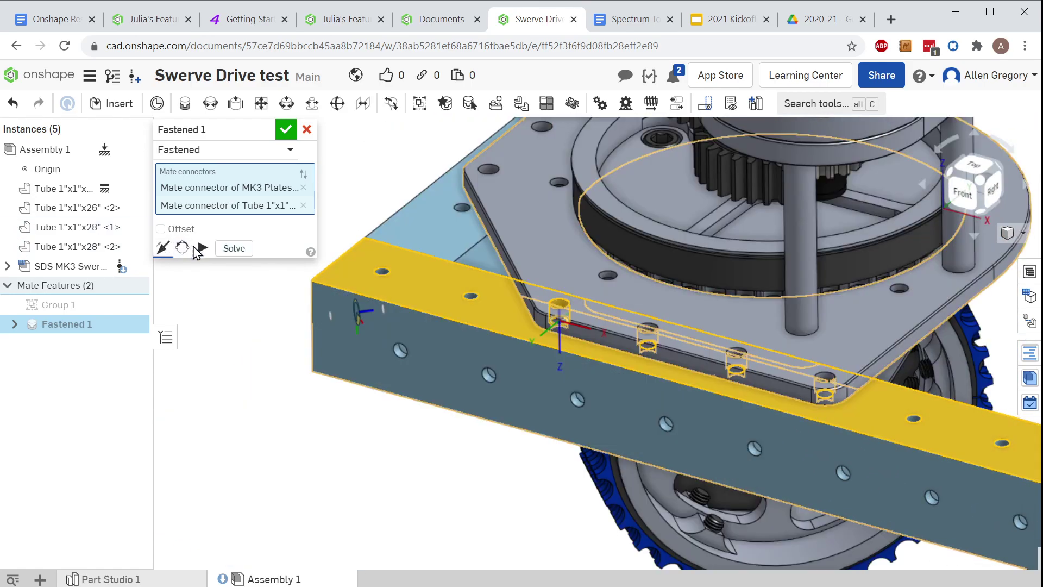
- Close the mate edit and examine how the base plate's holes line up with those of the front and left tubes
scroll(599, 318, down, 5)
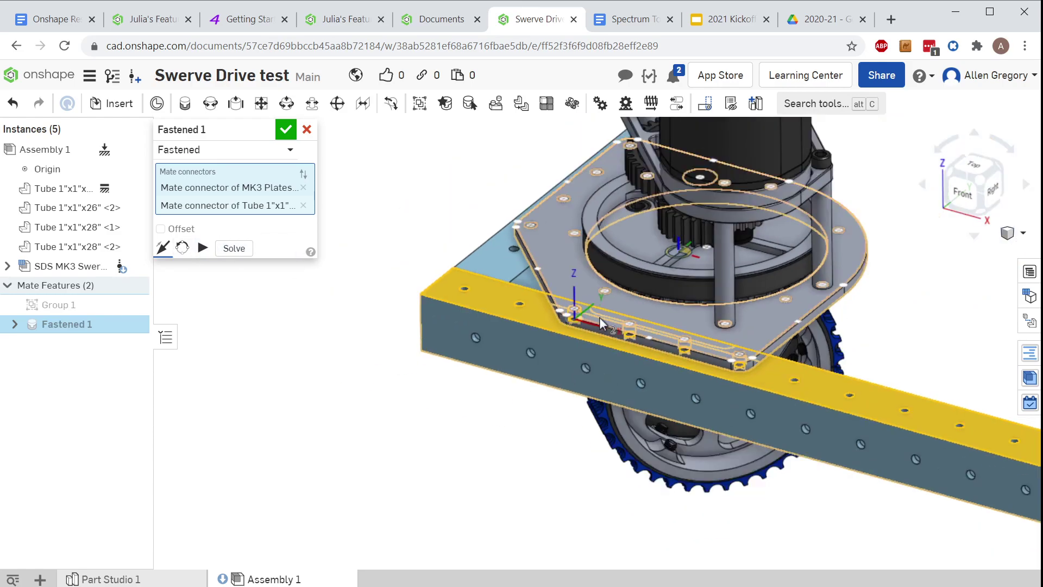
right_drag(530, 365, 625, 451)
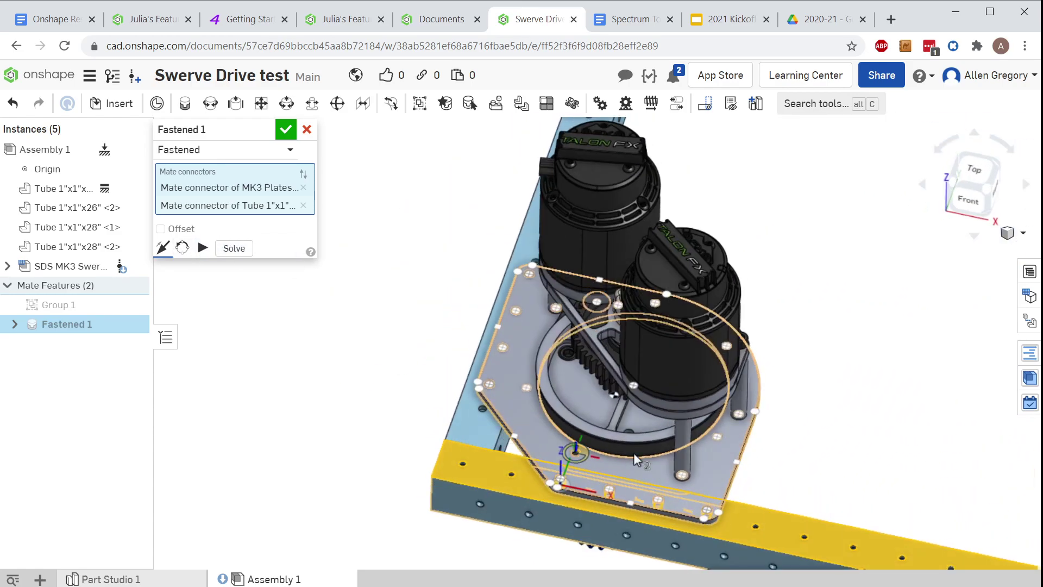
scroll(617, 446, up, 3)
scroll(514, 505, up, 3)
scroll(511, 490, down, 3)
scroll(513, 516, up, 4)
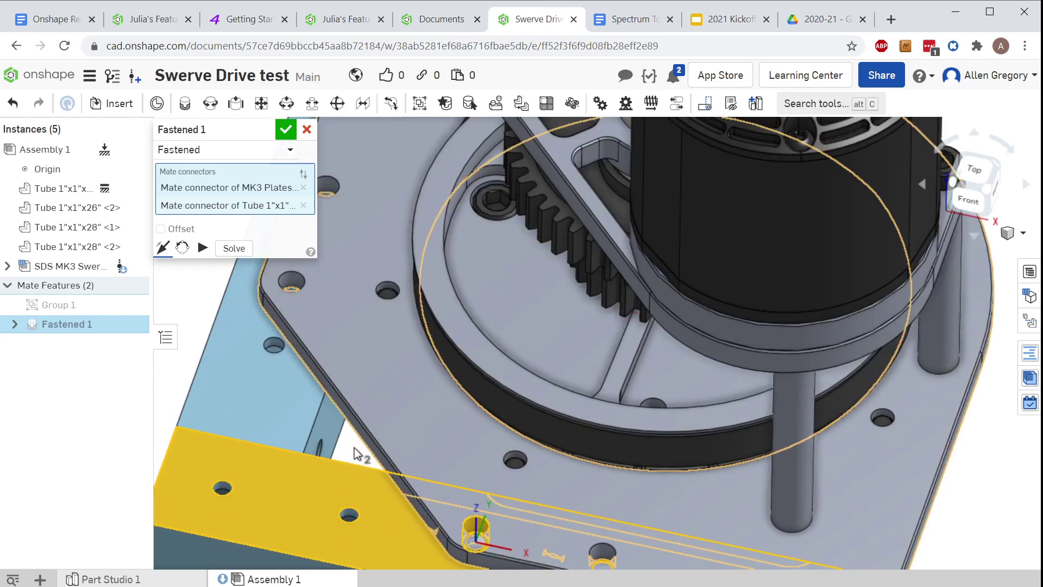
click(287, 131)
right_drag(624, 517, 402, 414)
scroll(609, 354, down, 5)
scroll(402, 415, up, 2)
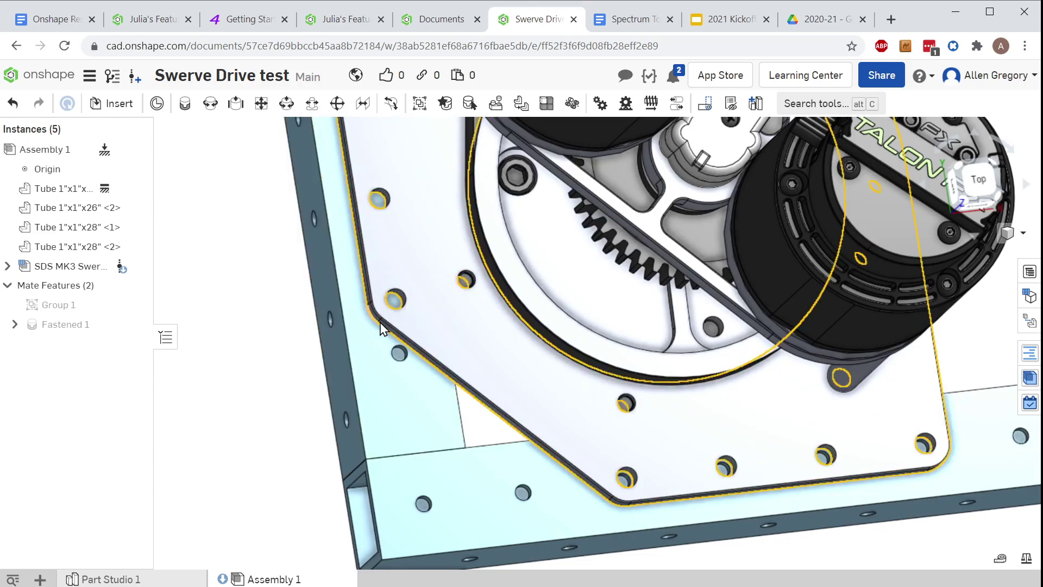
right_drag(672, 490, 720, 471)
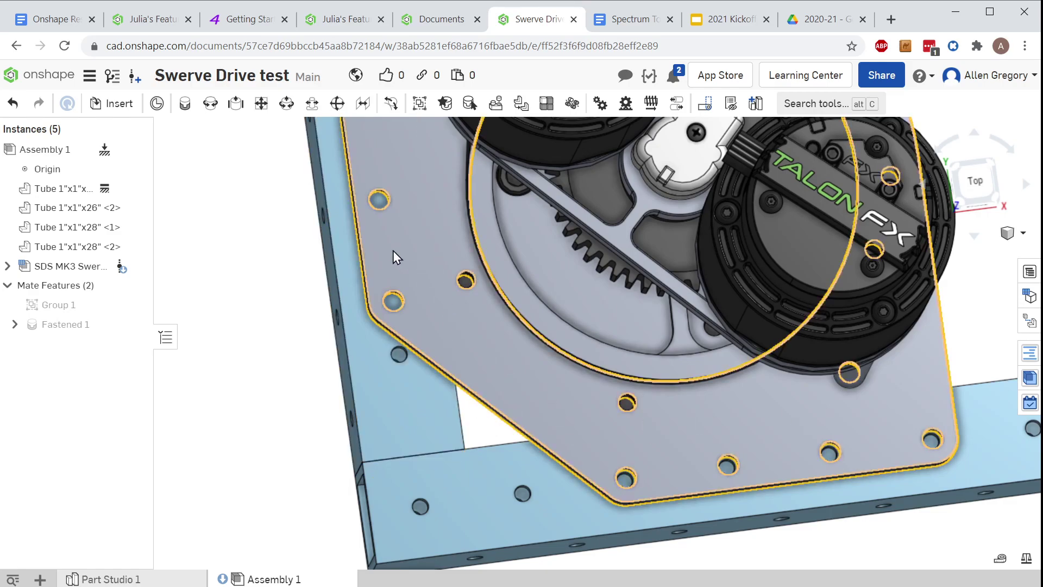
scroll(399, 254, up, 2)
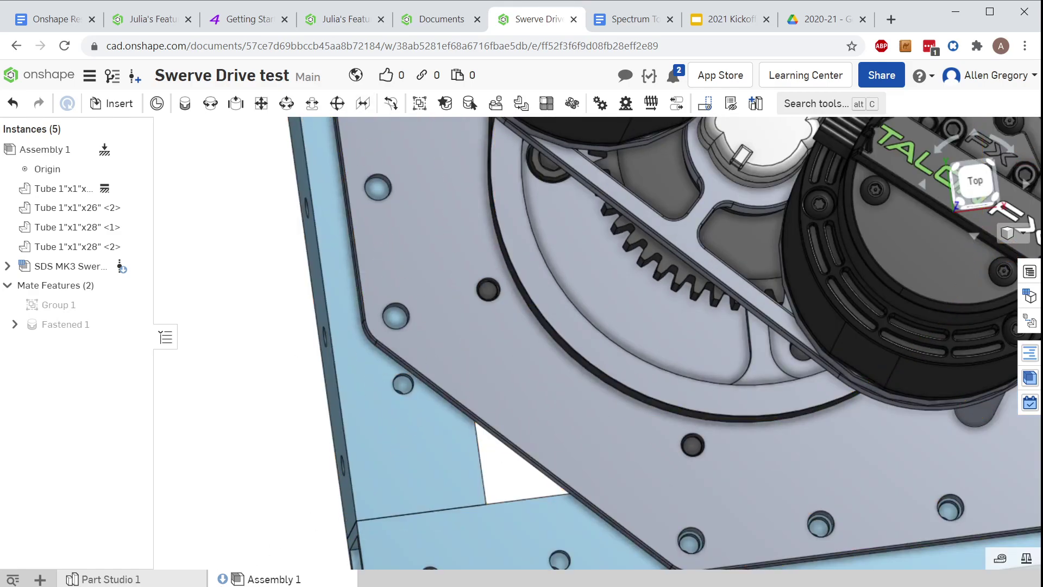
- In Part Studio 1, edit Tube Converter 1 to remove the left and right 26 in tubes from its bodies to convert
click(191, 581)
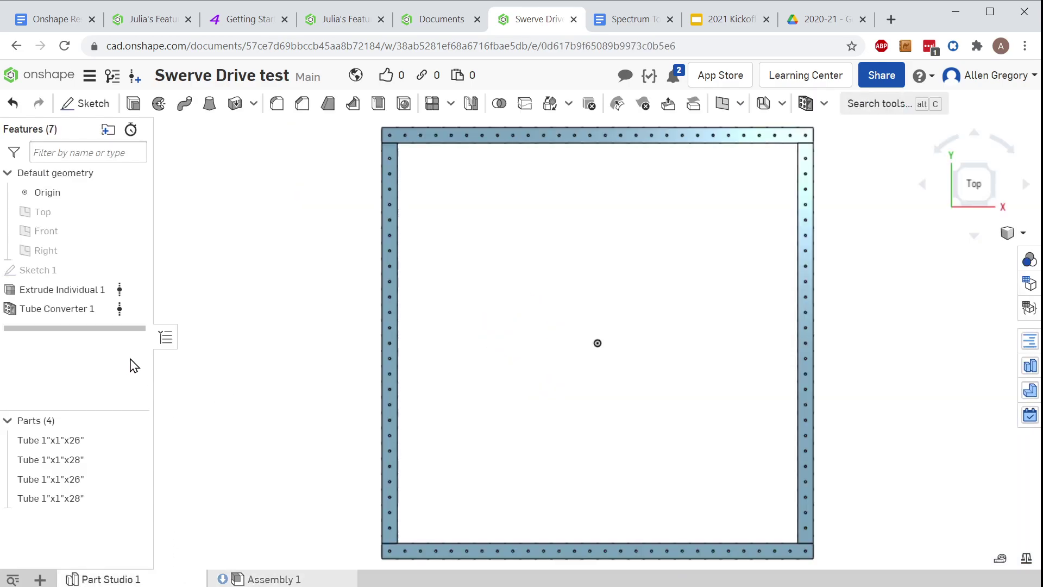
right_click(63, 314)
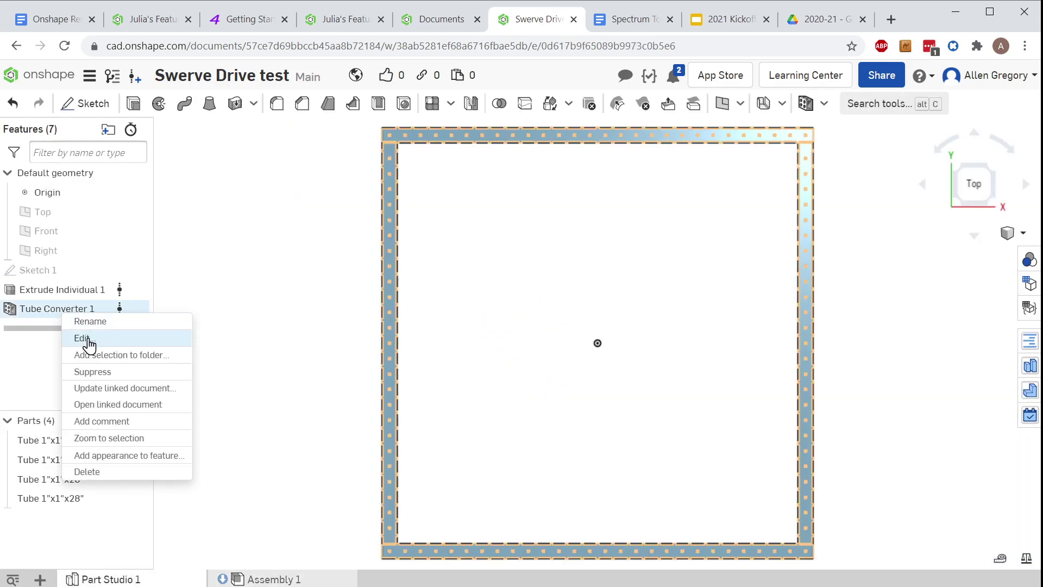
click(87, 340)
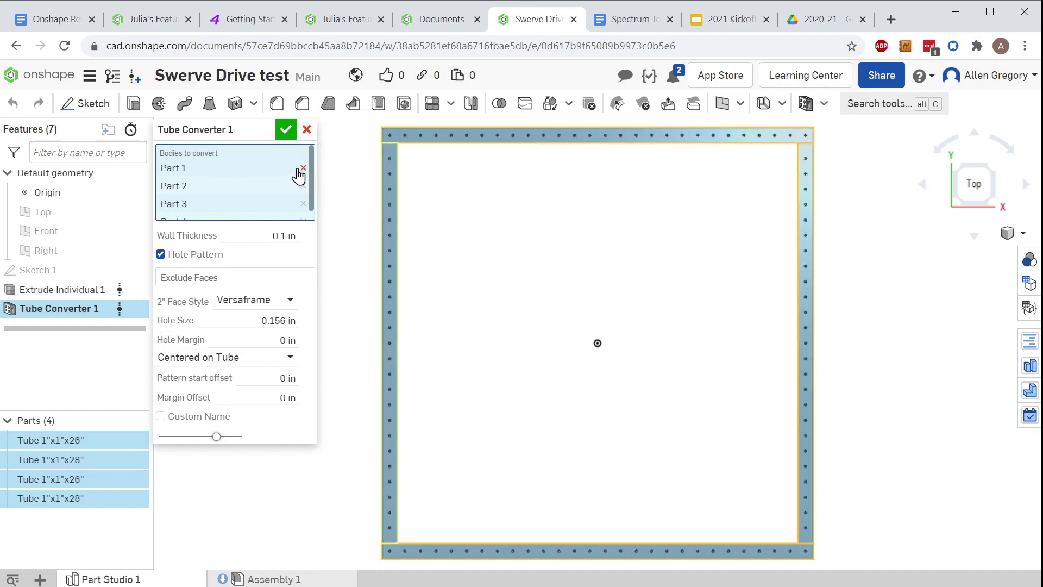
click(389, 267)
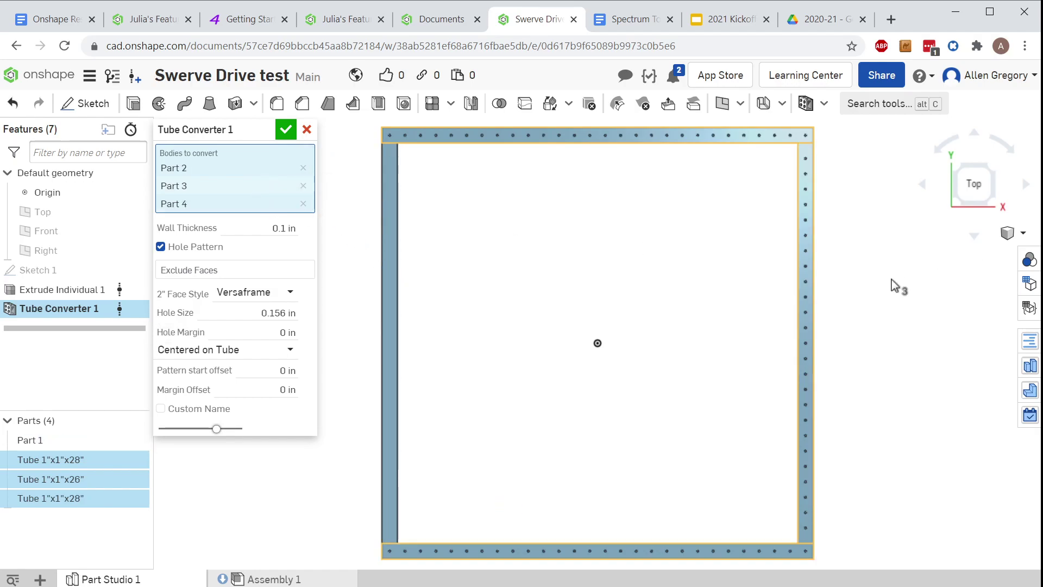
click(799, 303)
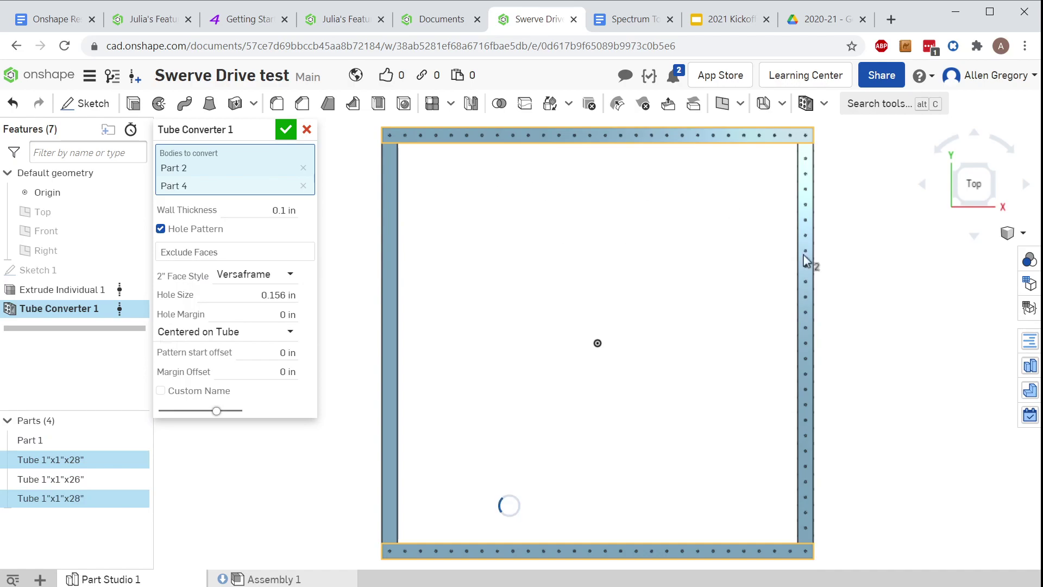
click(286, 132)
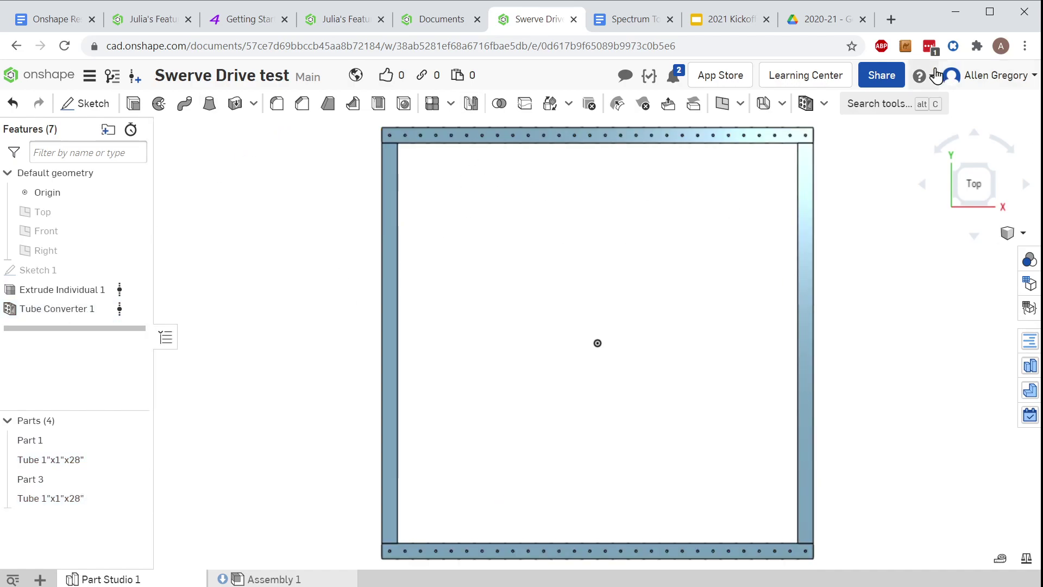
- Create a second Tube Converter feature with the left and right side tubes as the bodies to convert
click(824, 104)
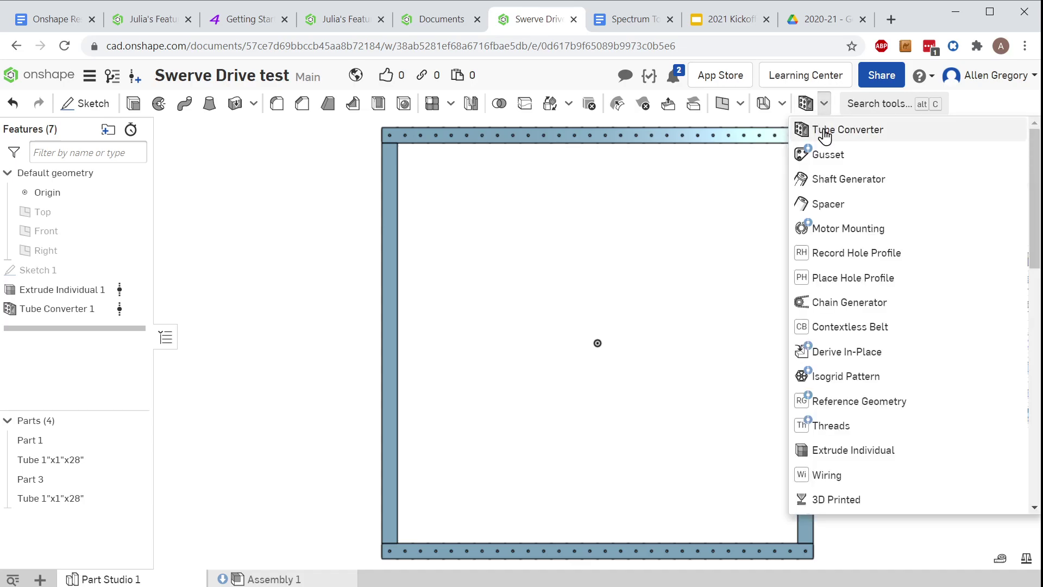
click(823, 129)
click(396, 279)
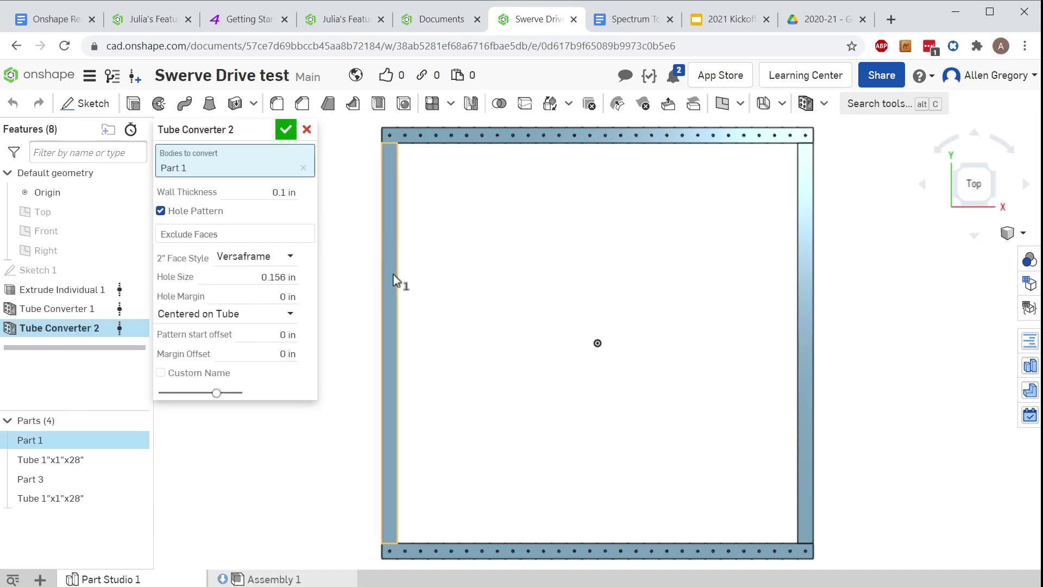
click(809, 304)
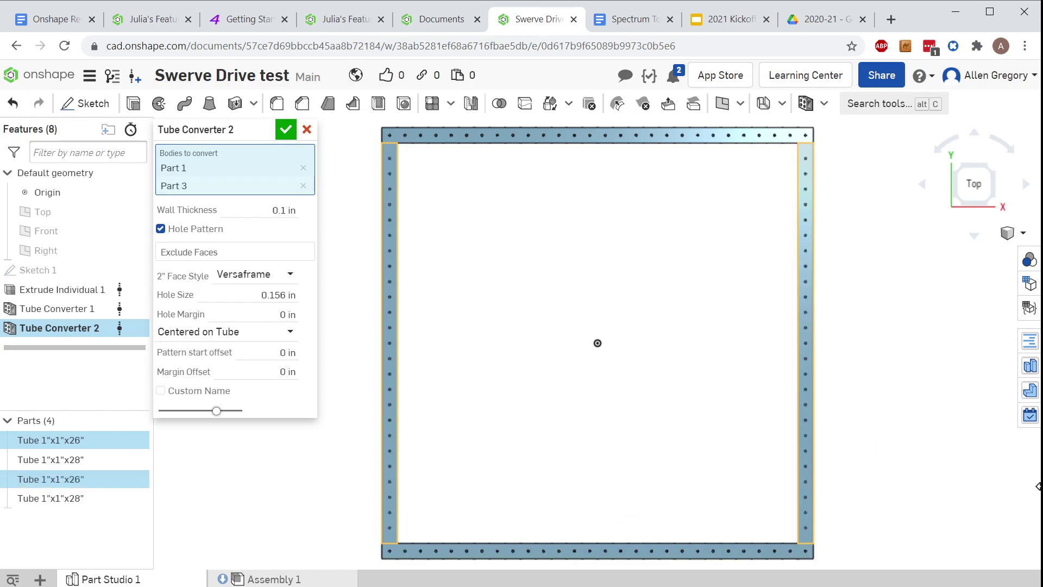
- Change the side tubes' hole pattern placement to Auto Offset and finish the second Tube Converter
scroll(442, 496, up, 5)
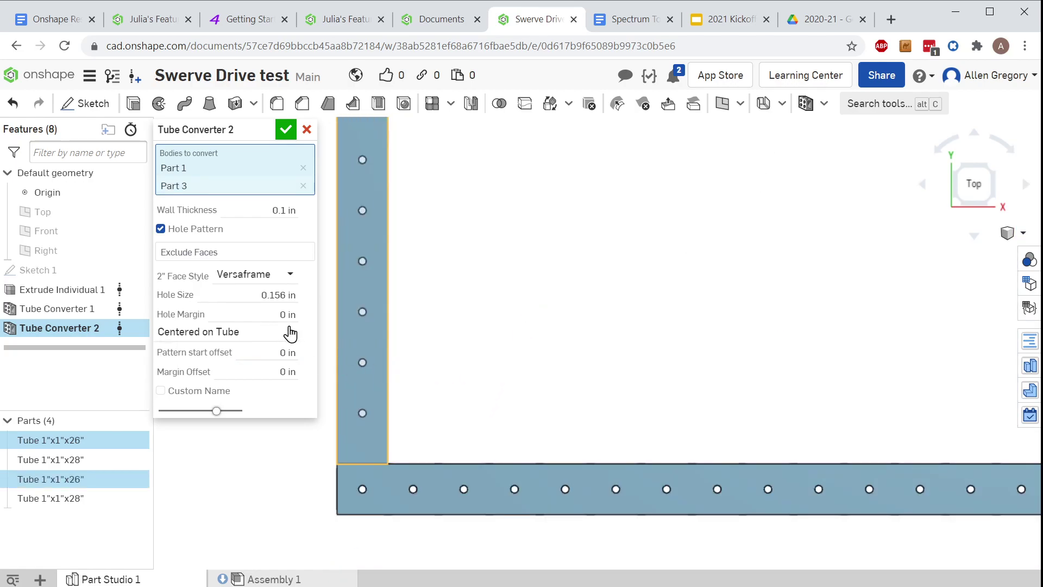
click(288, 339)
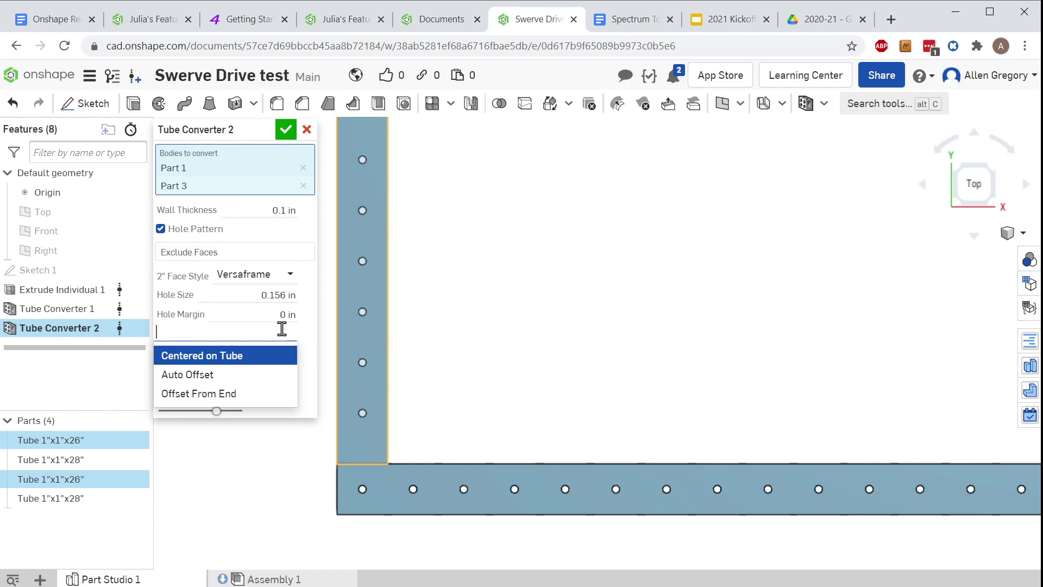
click(240, 375)
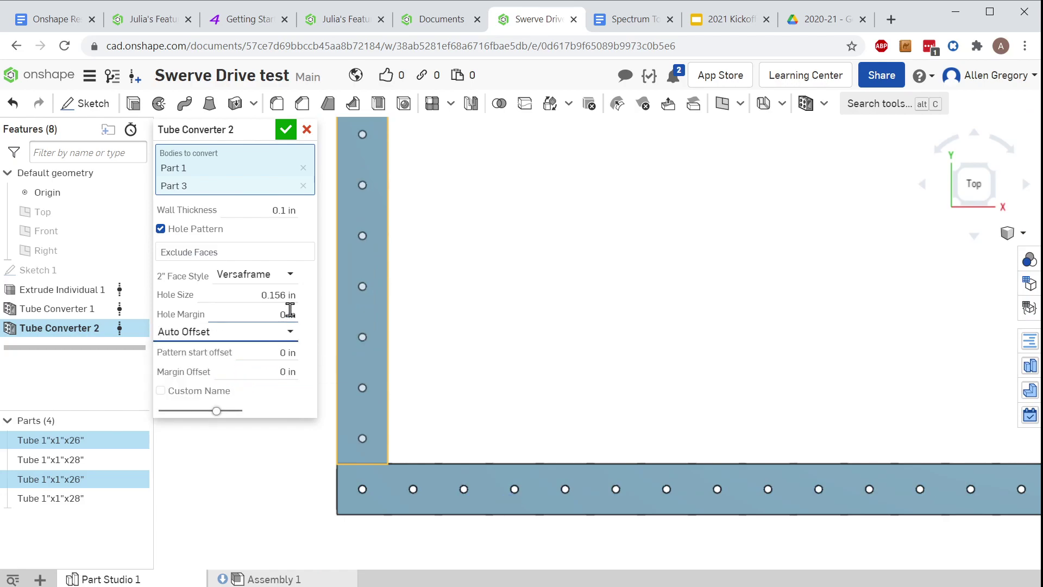
scroll(359, 443, up, 3)
mouse_move(358, 435)
right_down()
mouse_move(371, 421)
mouse_move(364, 449)
right_up()
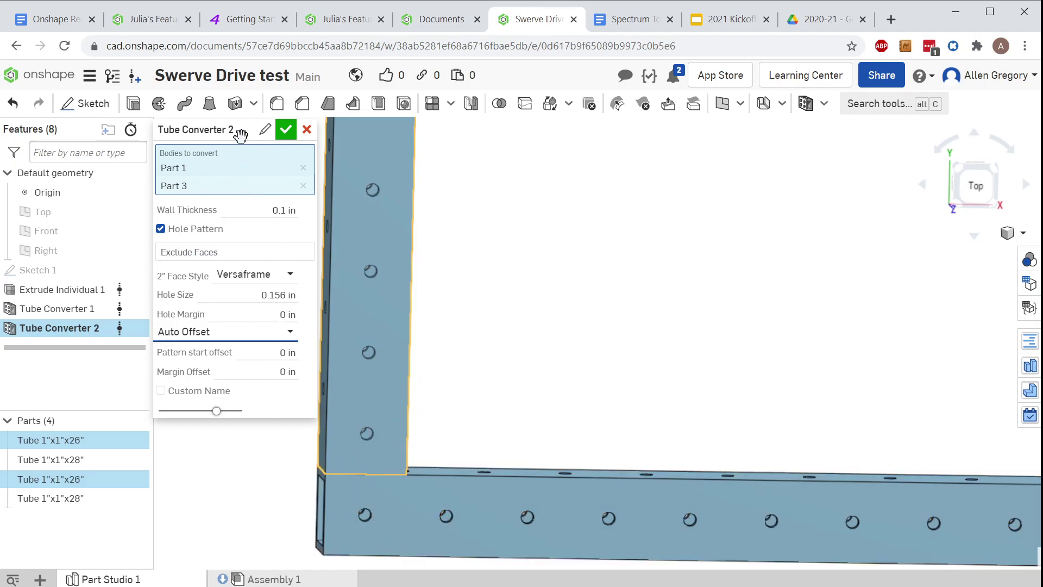
click(285, 130)
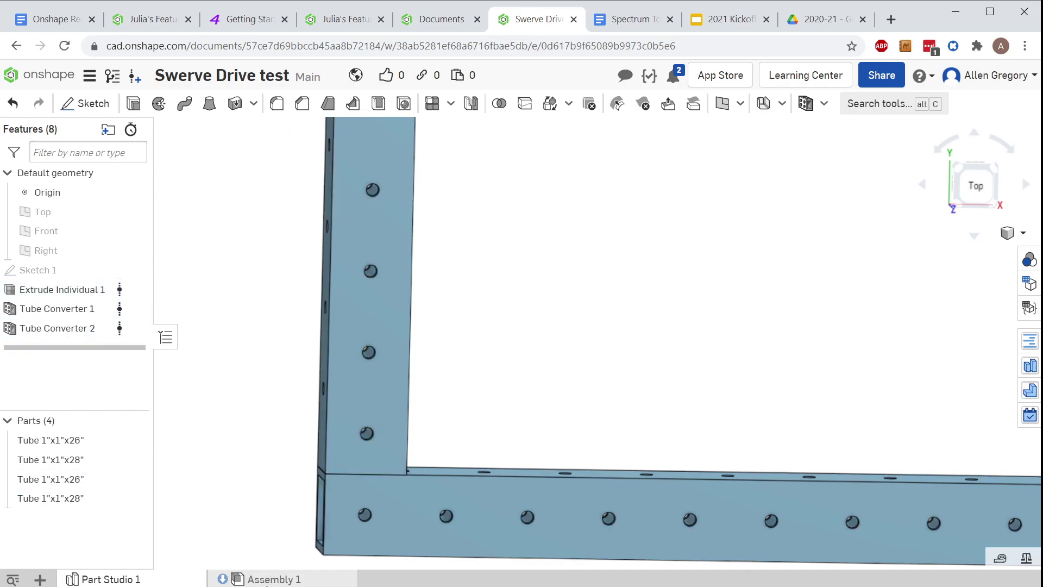
- Return to Assembly 1, edit the broken Fastened mate and remove its front tube mate connector
click(268, 578)
scroll(426, 399, down, 5)
scroll(424, 382, up, 8)
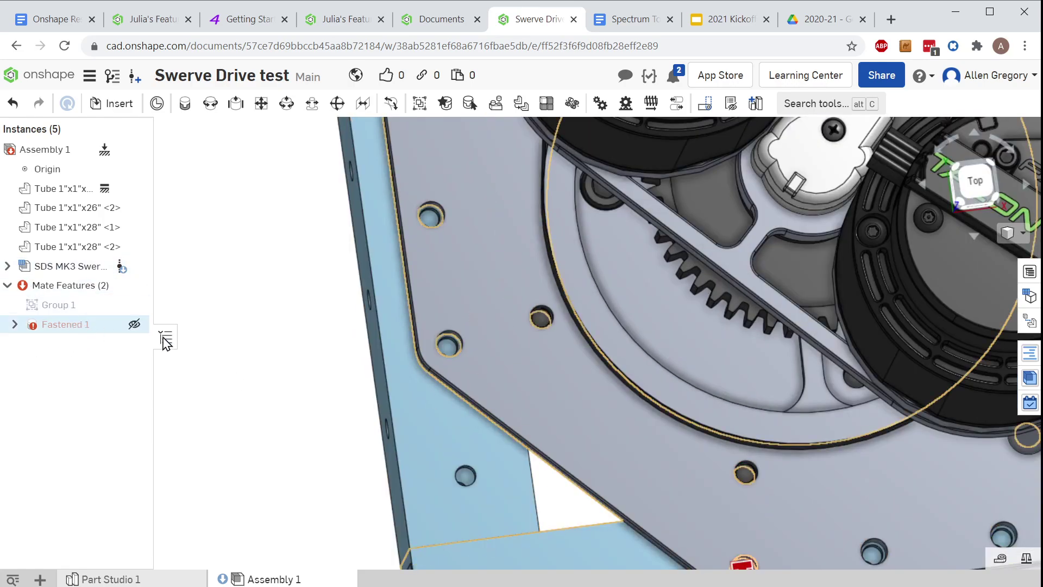
scroll(689, 427, down, 3)
scroll(690, 492, up, 2)
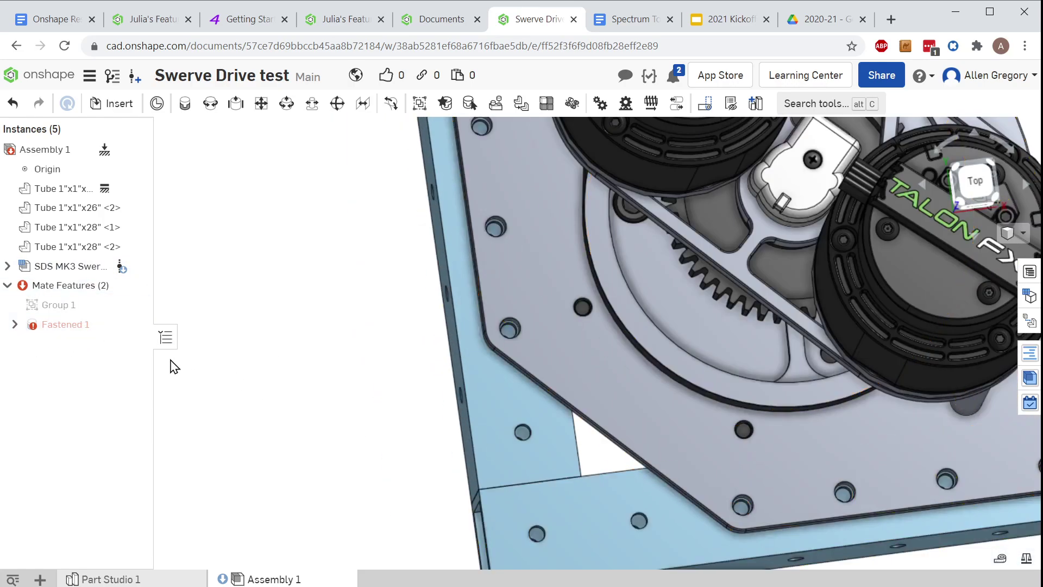
right_click(32, 326)
click(83, 350)
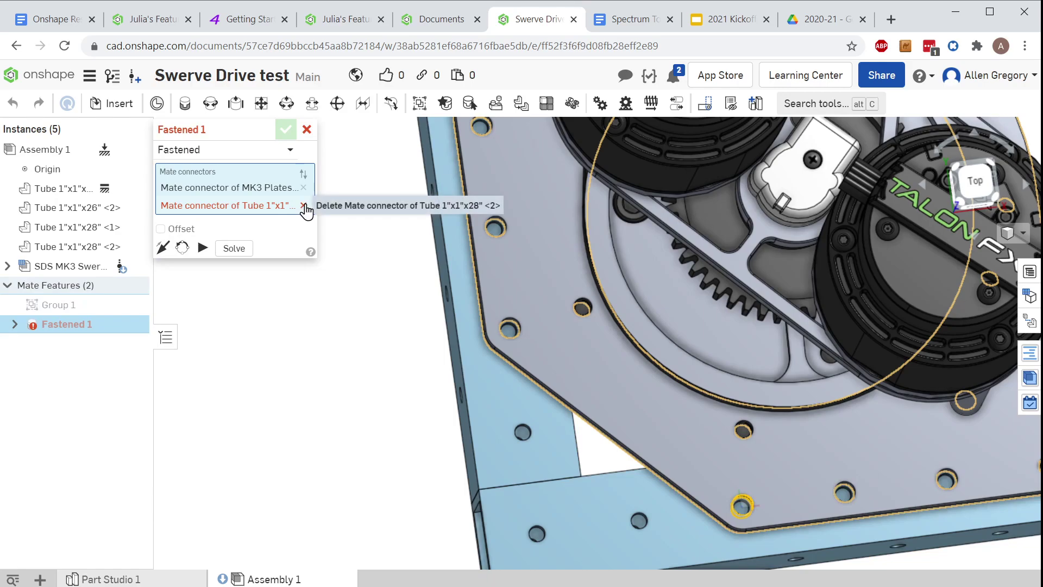
click(304, 207)
- Pull the module clear of the front tube, mate it to the third top hole from the left end, and accept the mate
drag(715, 425, 771, 359)
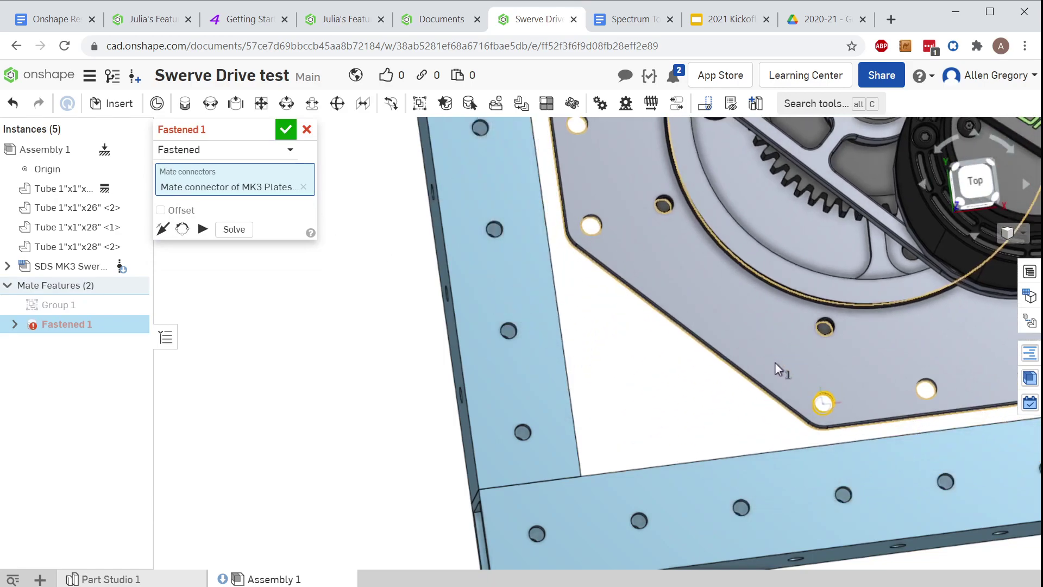
click(752, 521)
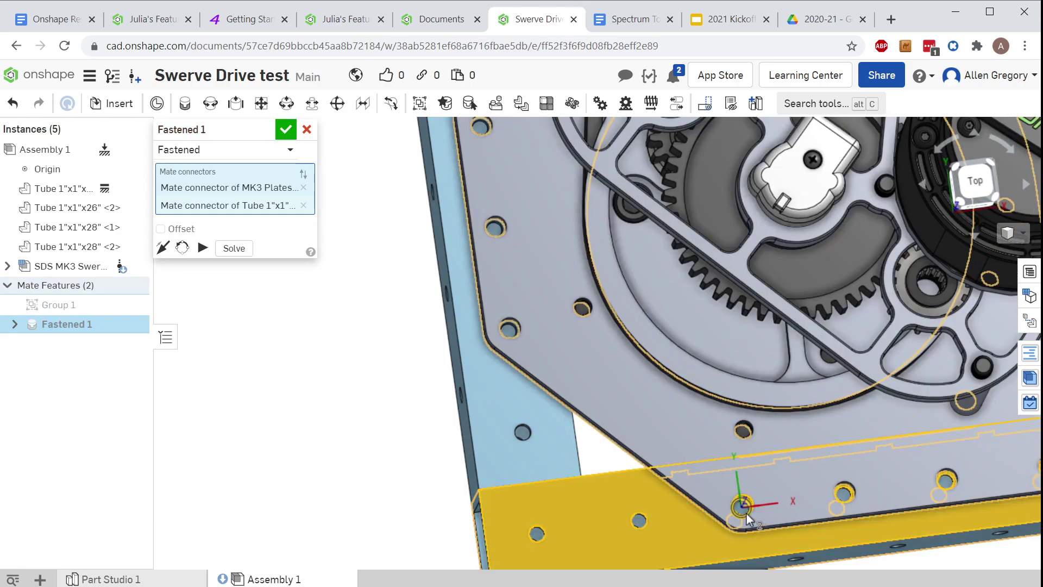
click(290, 134)
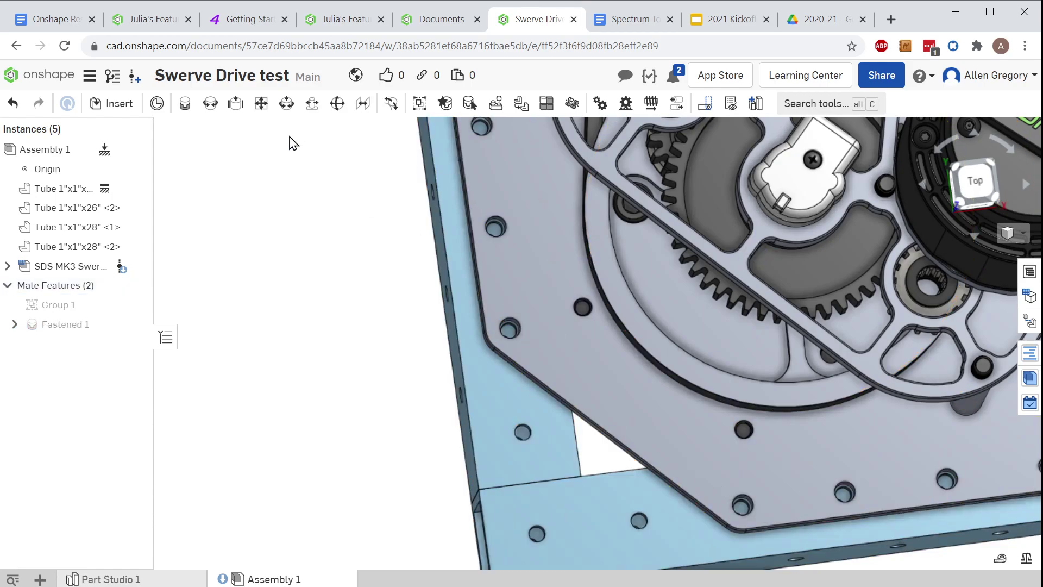
- Examine how the swerve module's plate holes line up with the frame tubes' holes and how it sits in the frame corner
scroll(820, 469, down, 5)
right_drag(821, 468, 845, 466)
scroll(676, 517, up, 8)
scroll(477, 507, down, 5)
scroll(866, 419, down, 1)
scroll(406, 464, up, 3)
scroll(424, 408, up, 2)
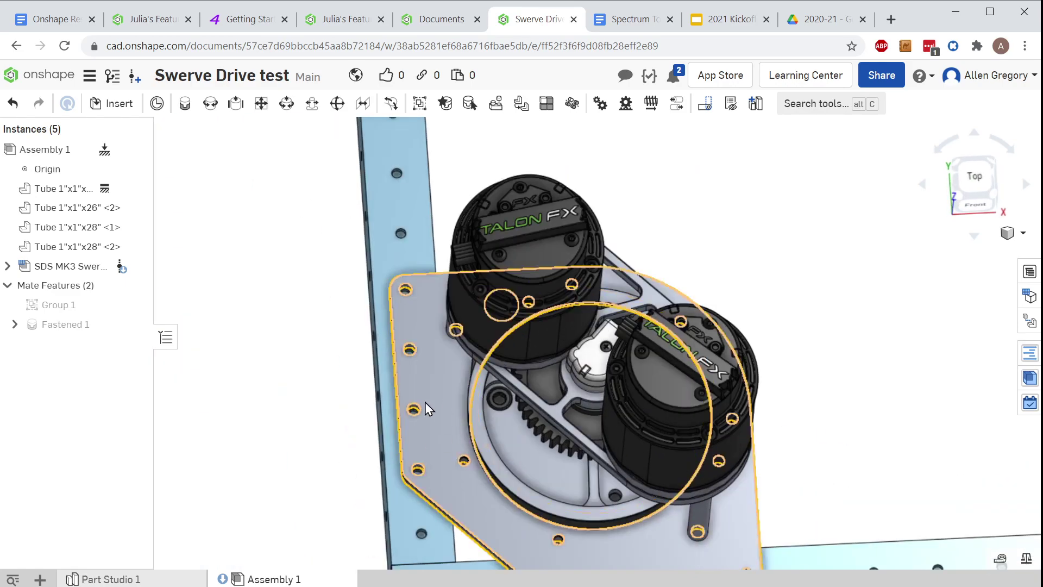
scroll(793, 414, down, 5)
scroll(636, 491, up, 2)
scroll(642, 464, down, 3)
mouse_move(642, 464)
right_down()
mouse_move(649, 431)
mouse_move(624, 435)
mouse_move(639, 446)
right_up()
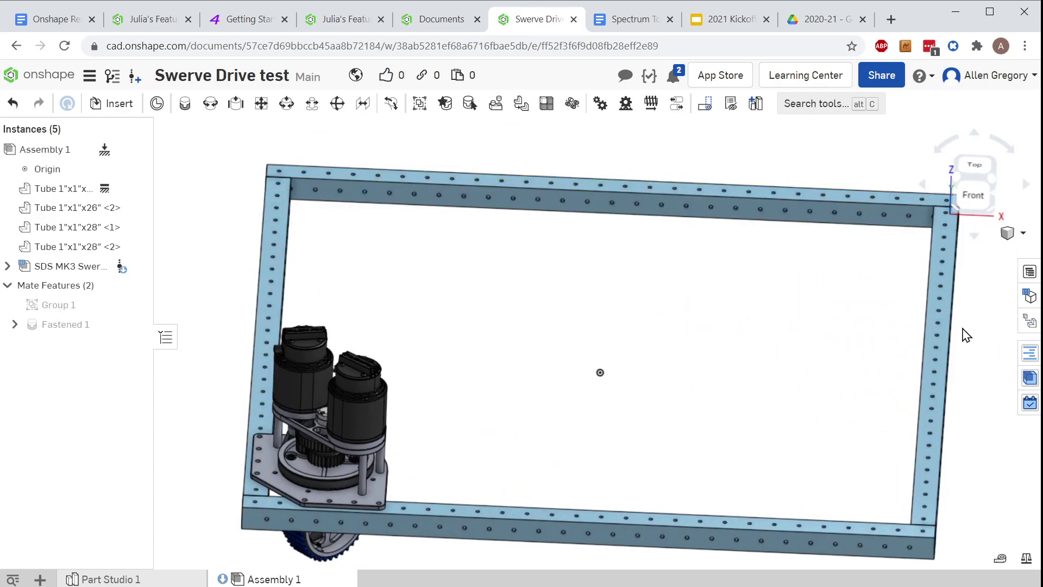
right_drag(326, 538, 317, 568)
right_drag(713, 524, 675, 416)
middle_drag(675, 416, 535, 392)
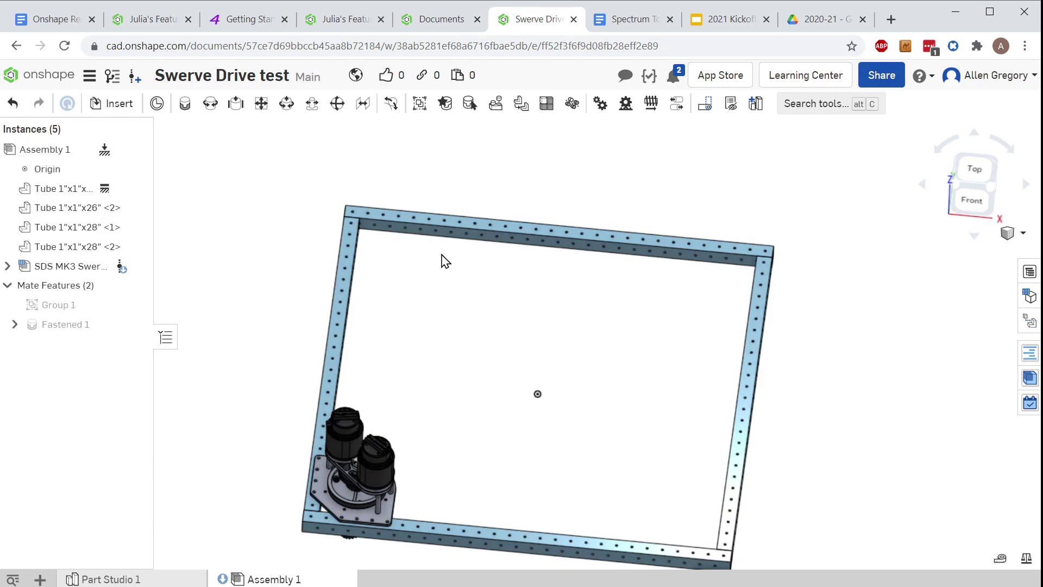
click(575, 104)
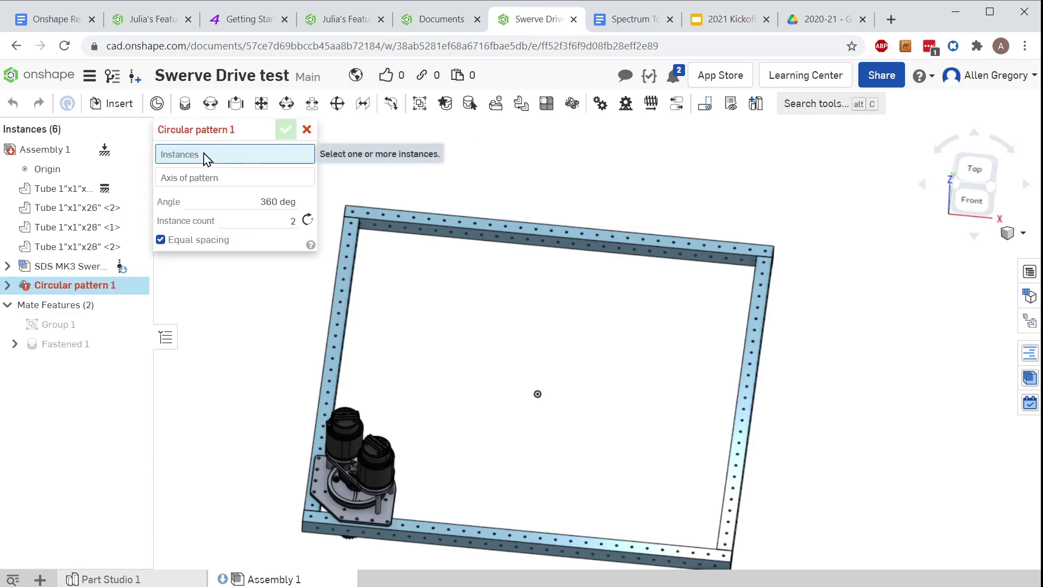
click(220, 177)
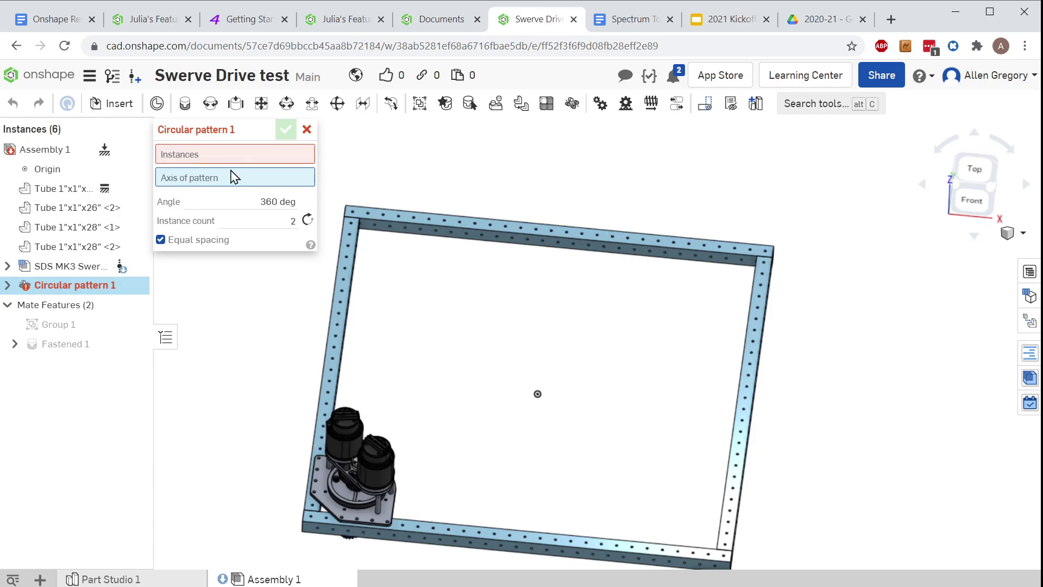
click(307, 130)
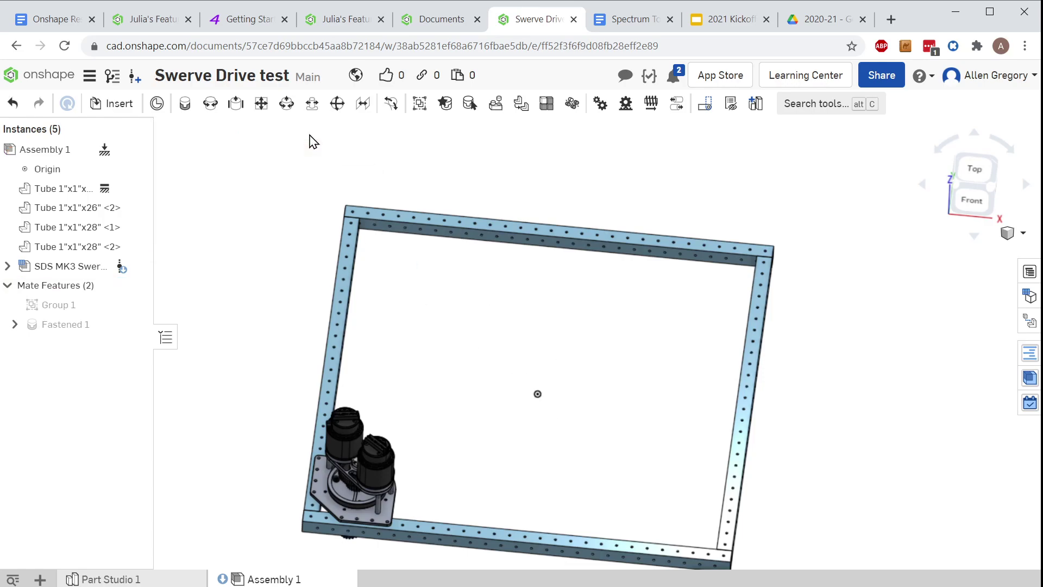
- Add a mate connector on the assembly origin at the centre of the frame
right_drag(375, 236, 405, 303)
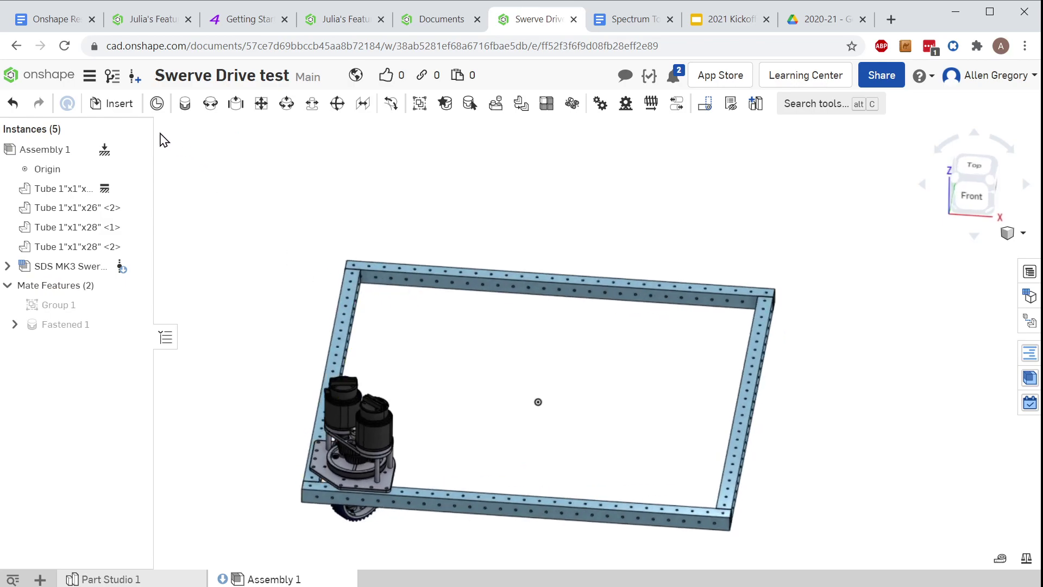
click(157, 105)
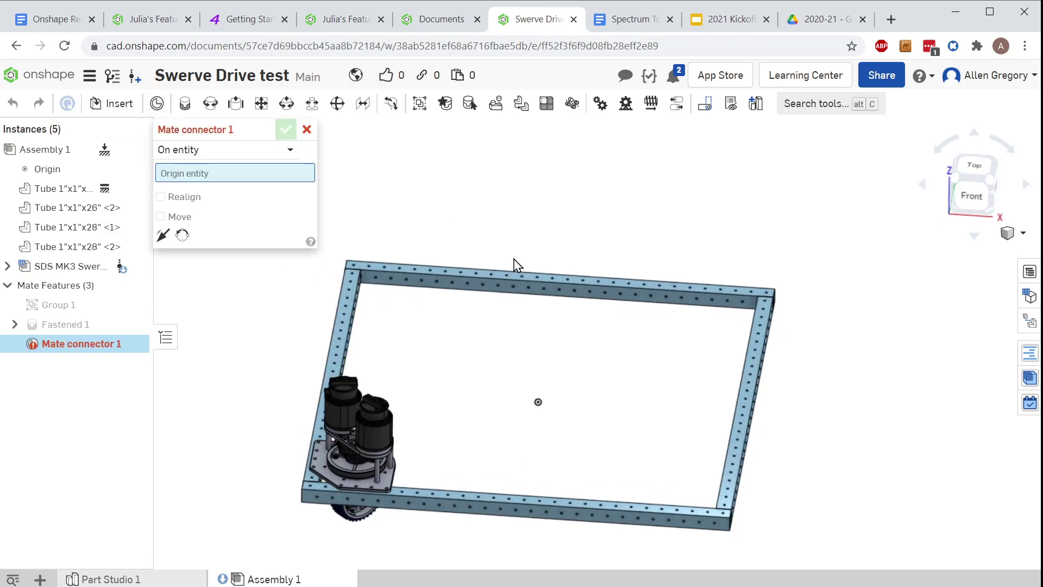
click(537, 403)
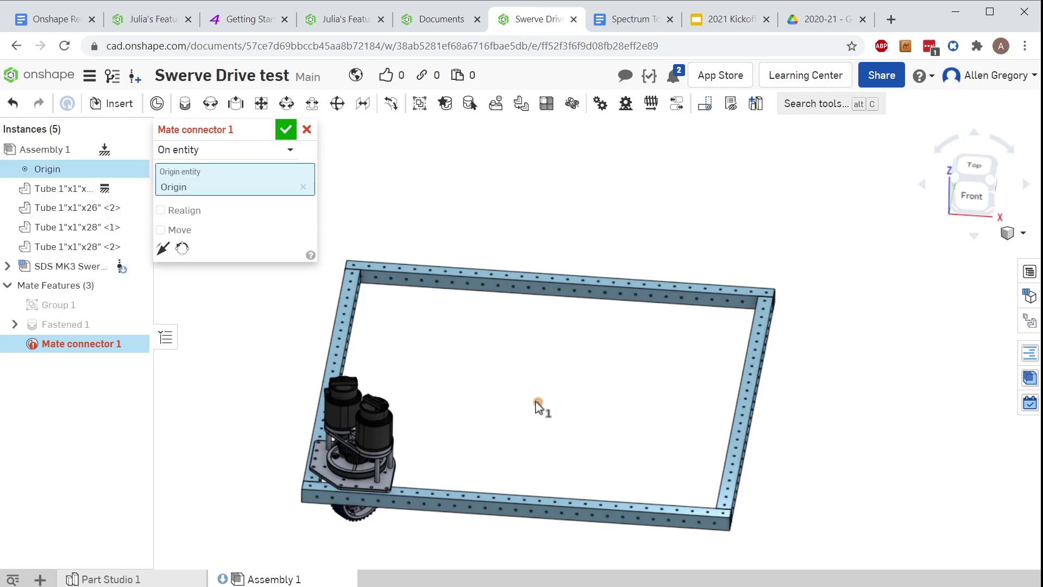
click(286, 130)
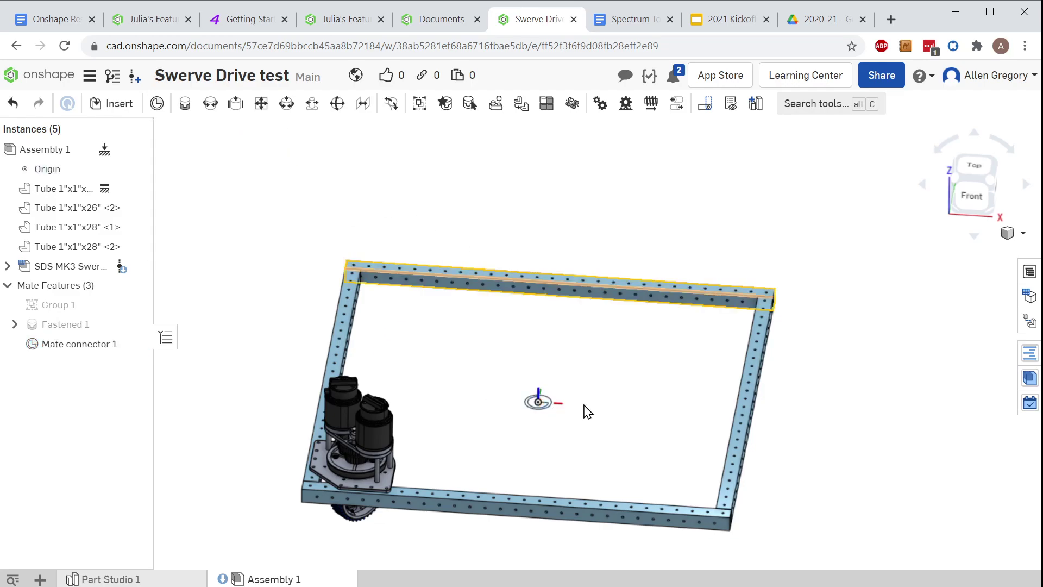
- Create a circular pattern of the SDS MK3 Swerve Module, using the mate connector at the frame's centre as the axis
scroll(596, 400, up, 5)
scroll(597, 394, down, 6)
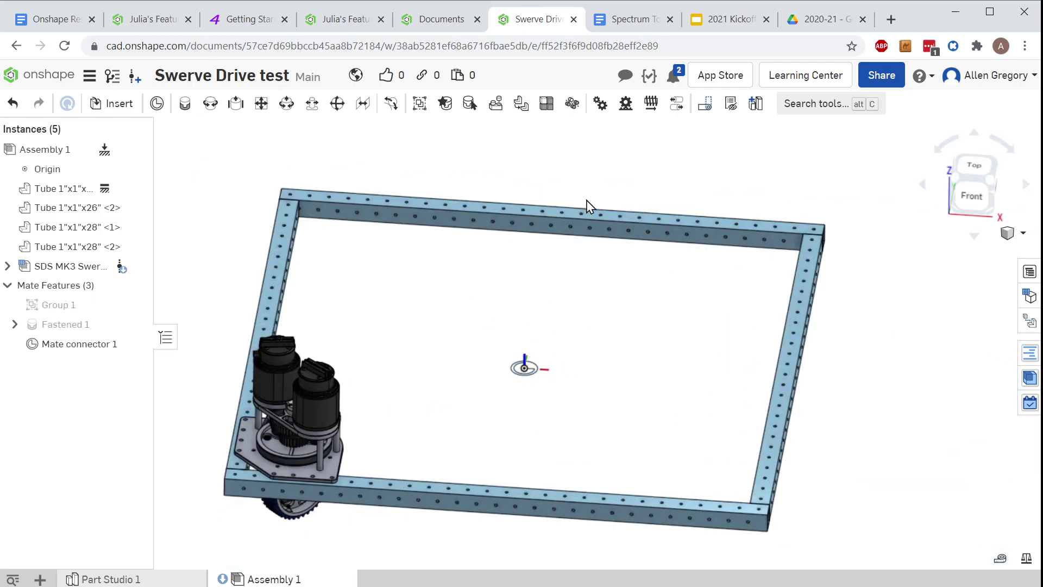
click(572, 104)
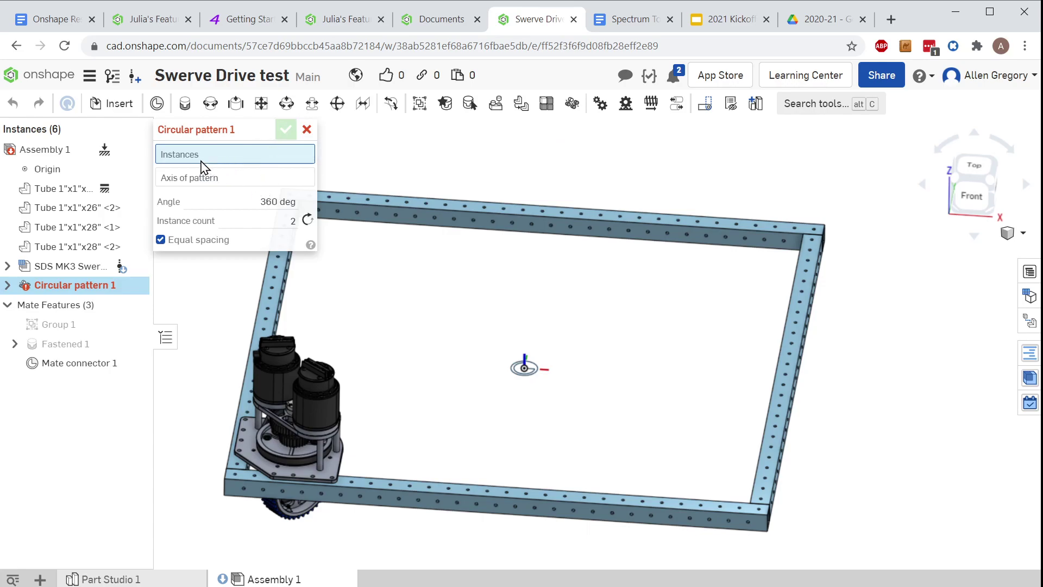
click(88, 272)
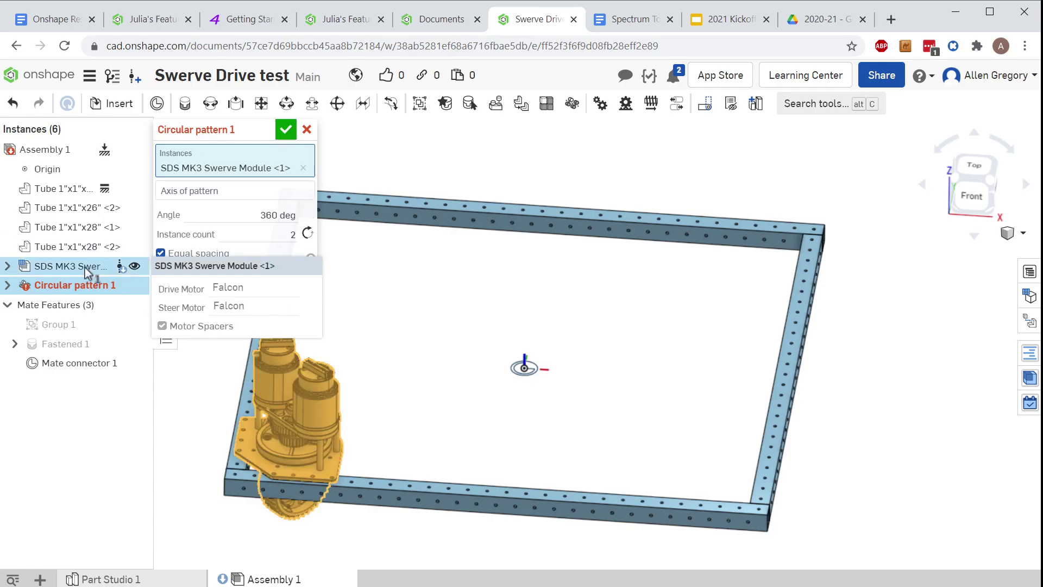
click(271, 199)
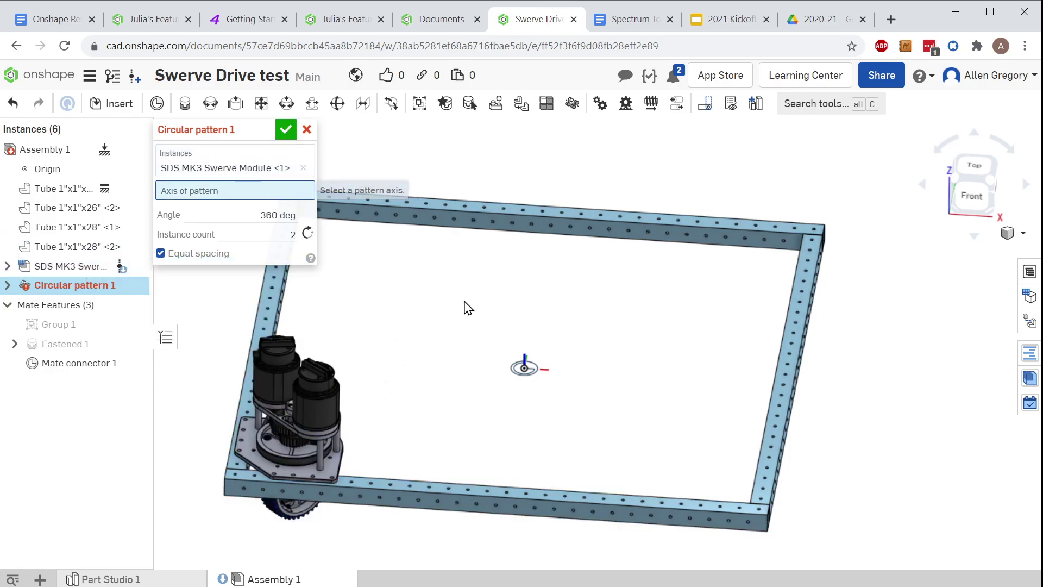
click(525, 371)
key(f)
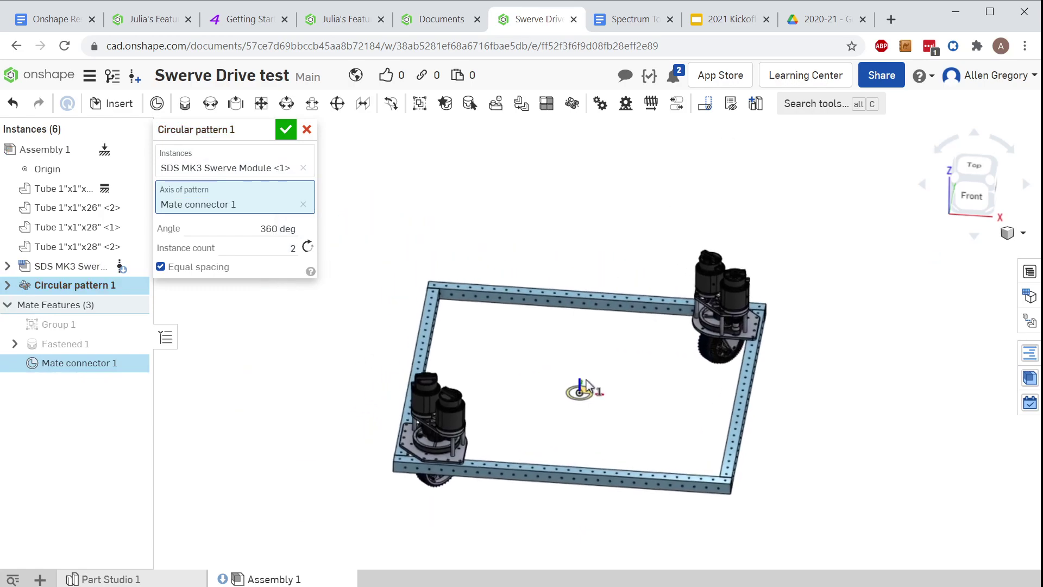
- Set the circular pattern's instance count to 4 and accept the pattern
scroll(582, 374, up, 3)
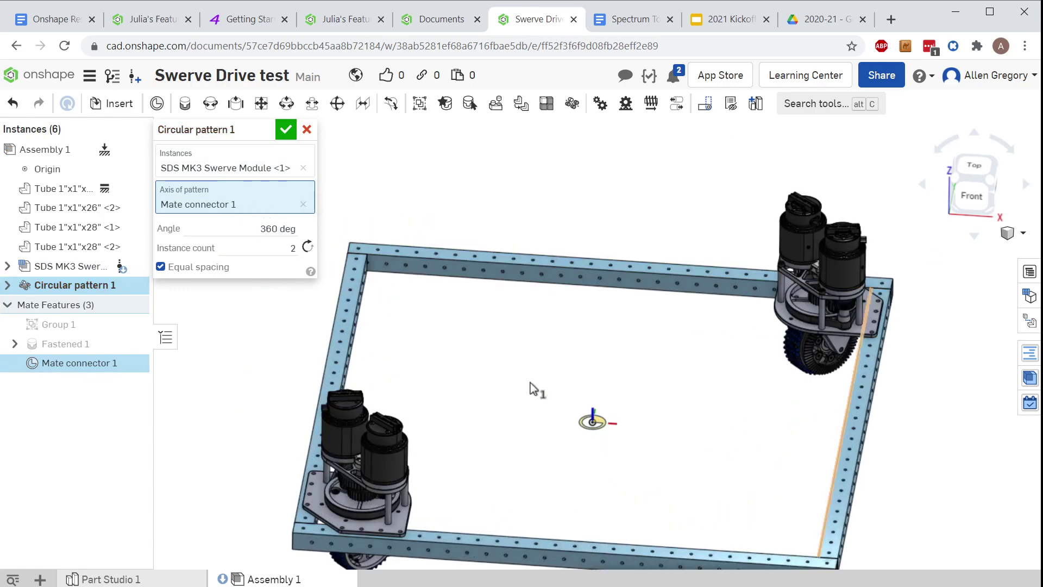
scroll(624, 373, down, 3)
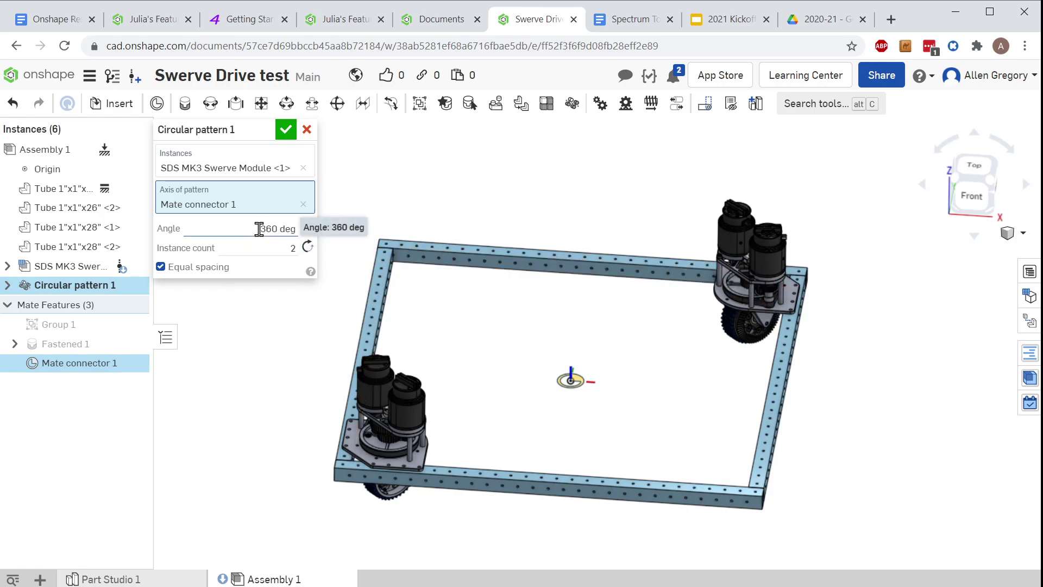
click(270, 243)
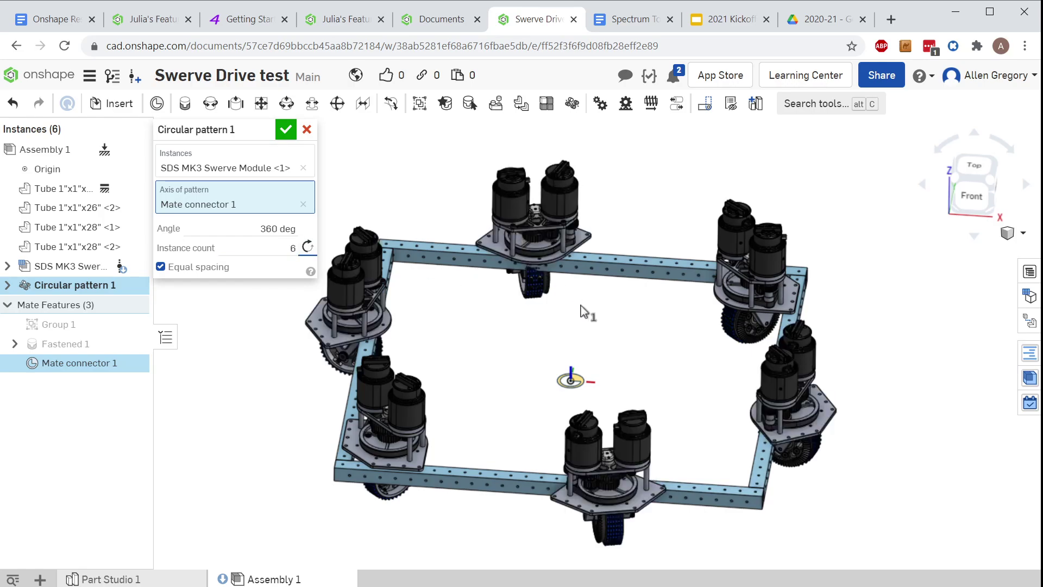
right_drag(465, 321, 568, 380)
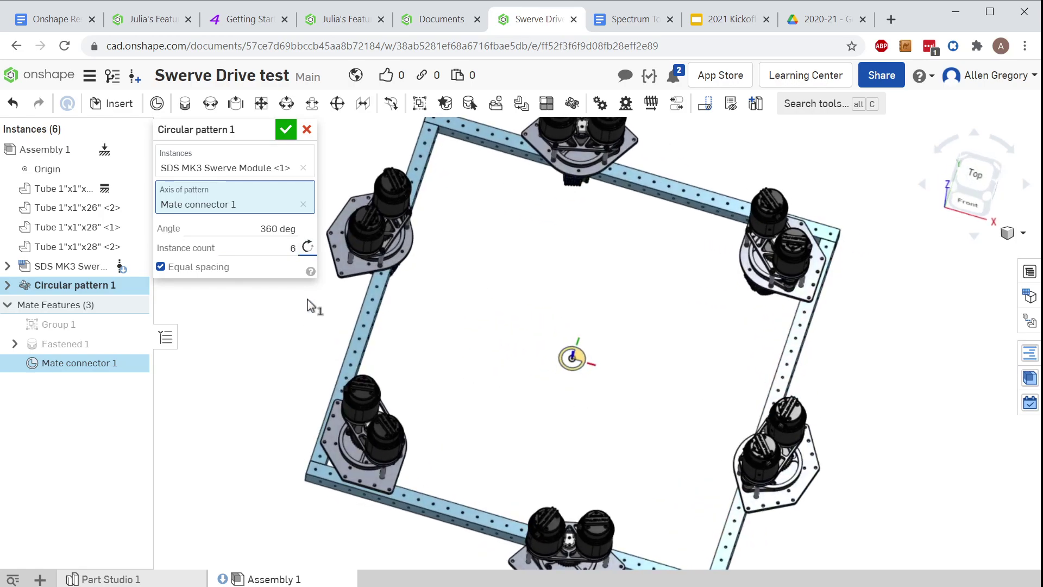
text(4)
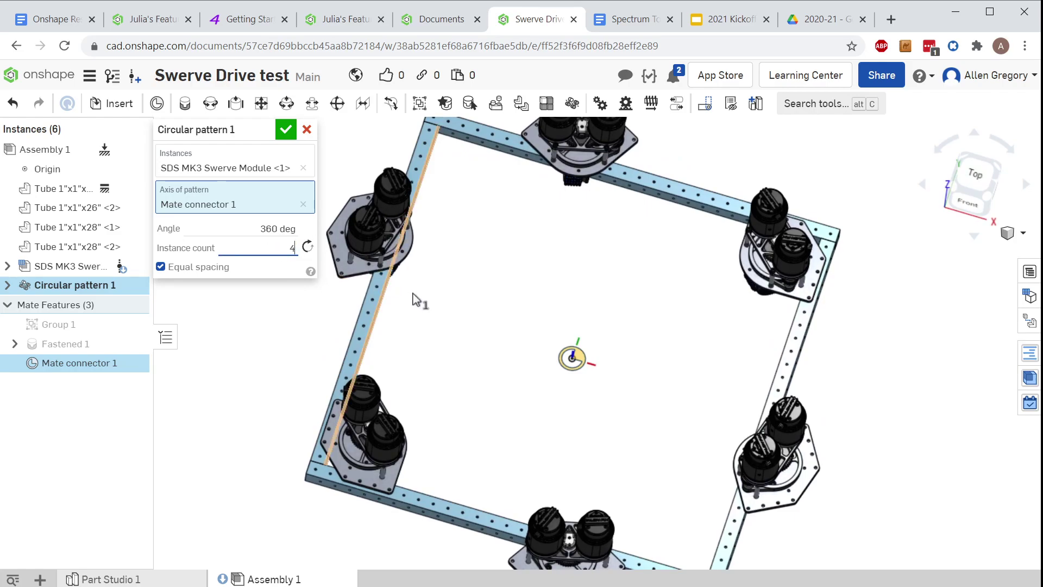
click(233, 247)
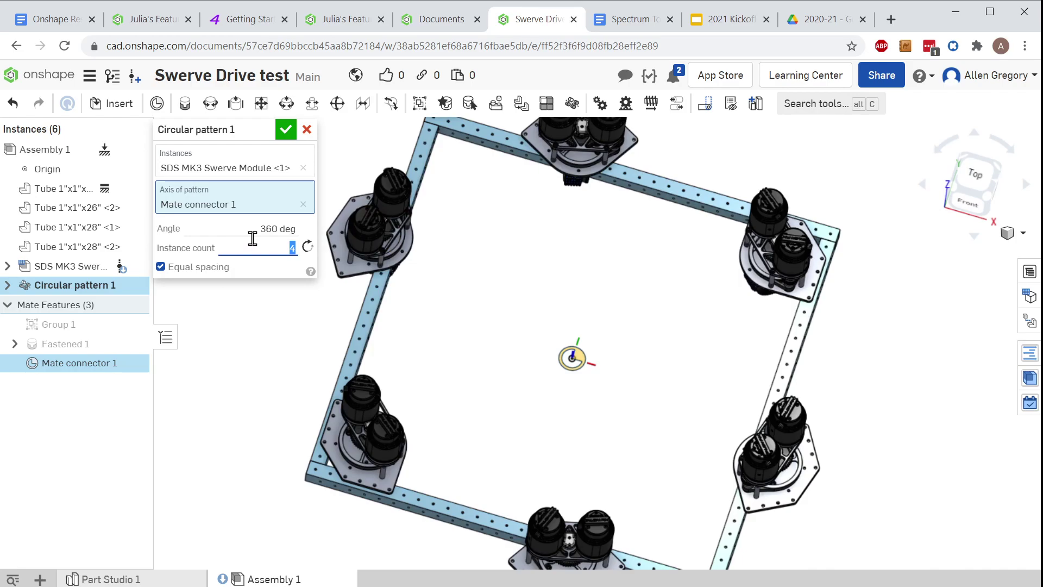
key(Up)
key(Up)
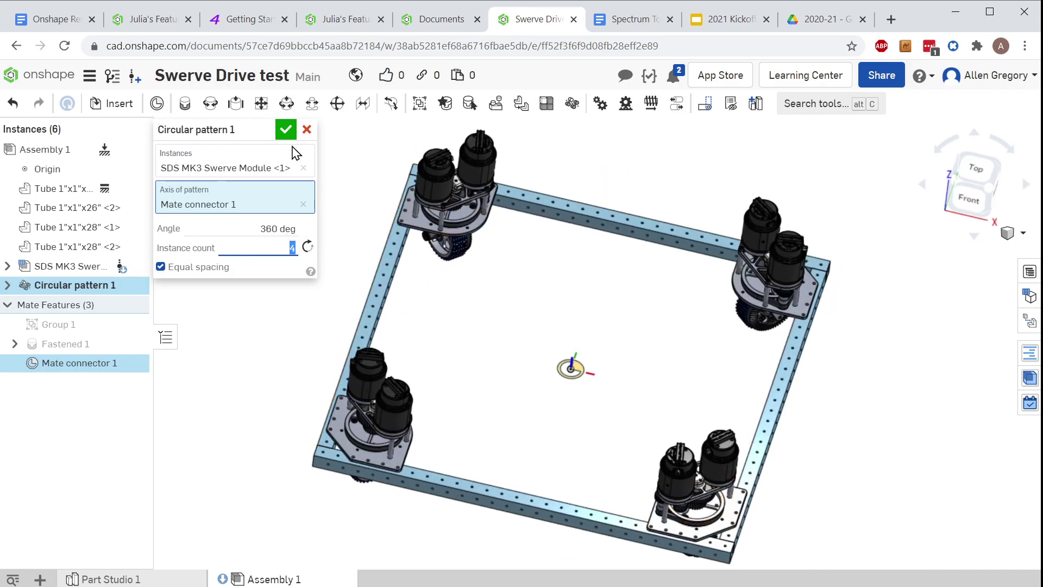
click(286, 130)
- Inspect the patterned swerve modules in the frame corners from several angles
right_drag(499, 337, 425, 393)
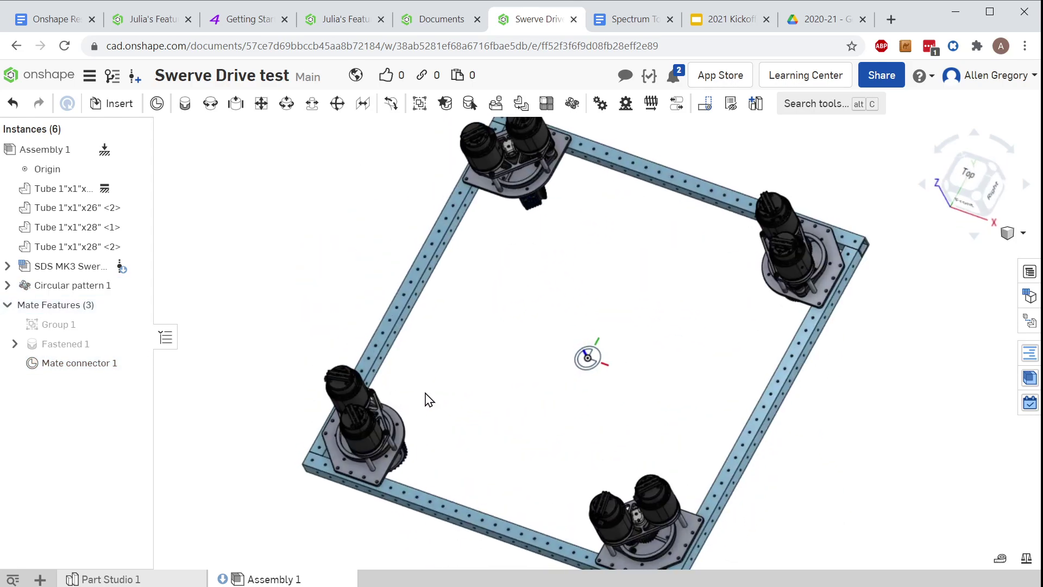
scroll(416, 474, up, 4)
right_drag(438, 452, 457, 430)
scroll(685, 364, down, 4)
middle_drag(681, 364, 553, 351)
scroll(513, 325, down, 2)
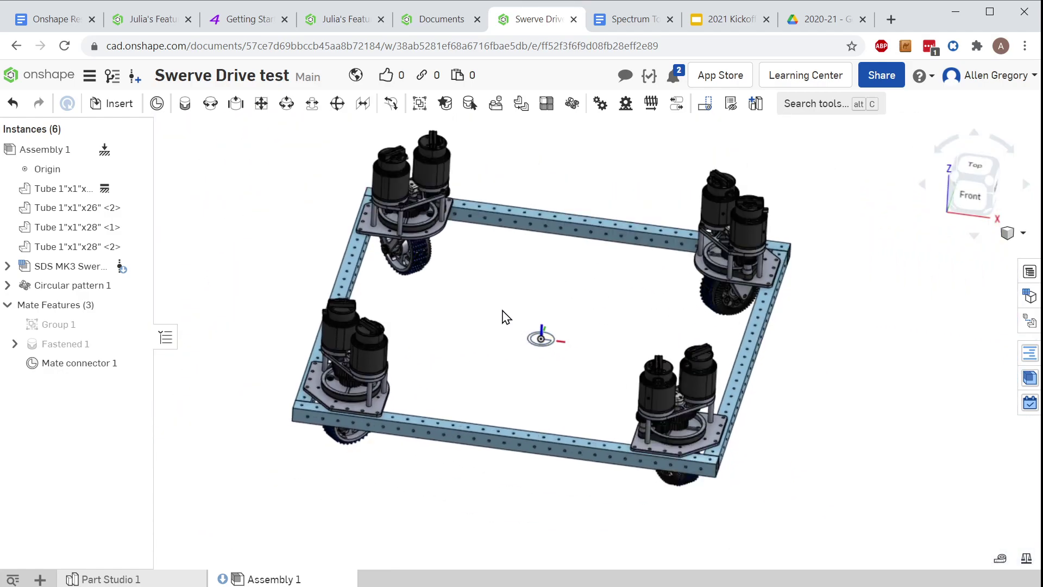